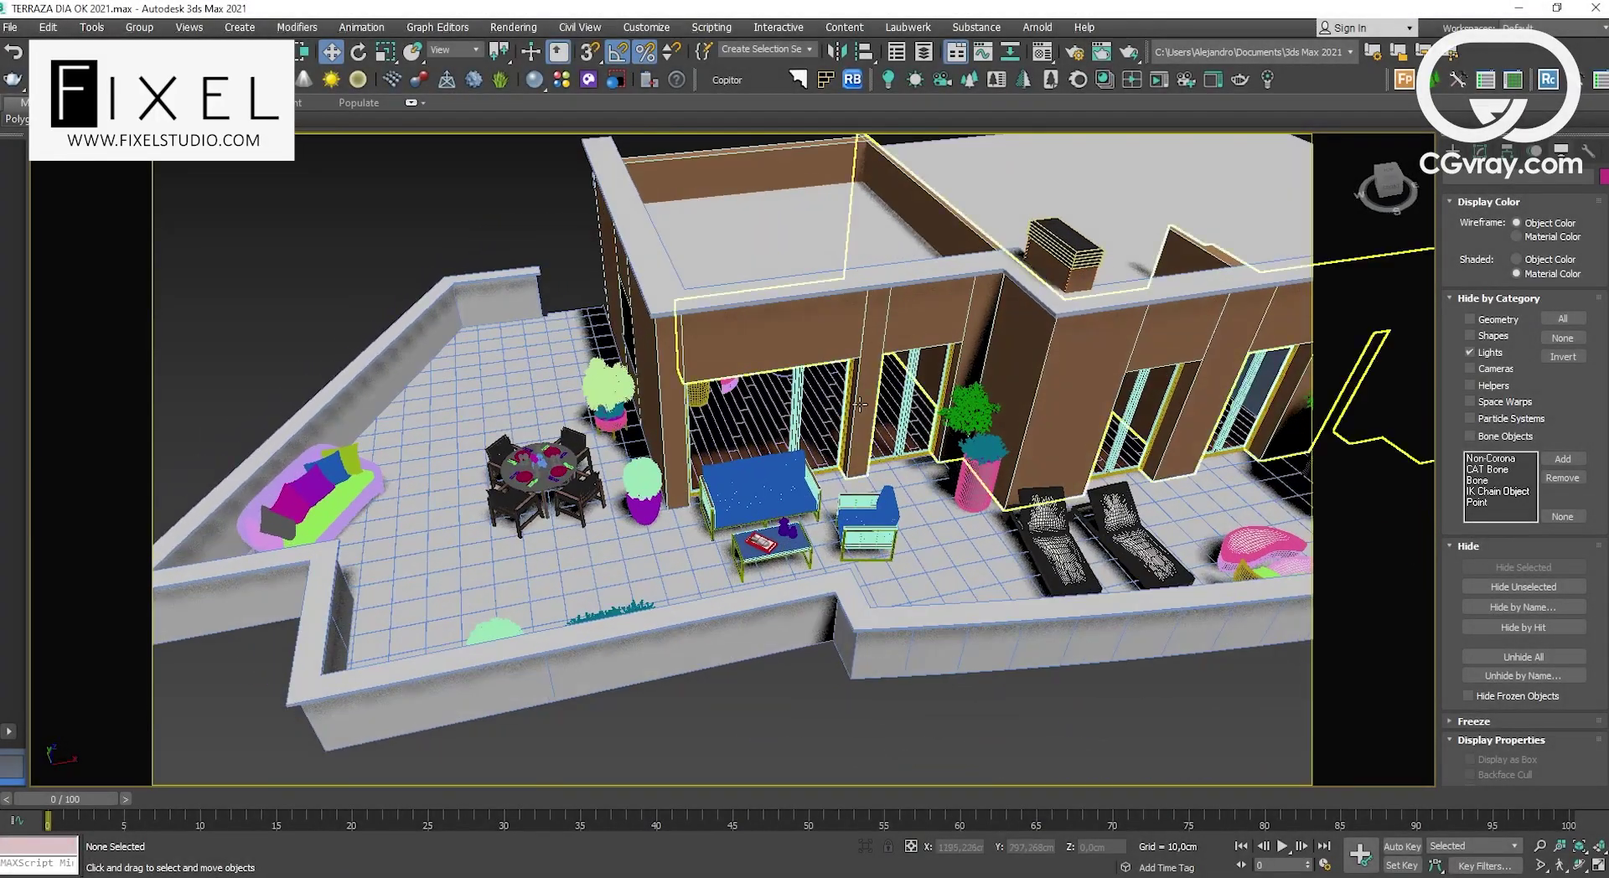
Step: Restore the maximized Perspective view to the four-viewport layout of the terrace scene
key("alt+w")
Step: Maximize the Top view and center the terrace in it
left_click(471, 337)
key("alt+w")
scroll(768, 507, "down", 3)
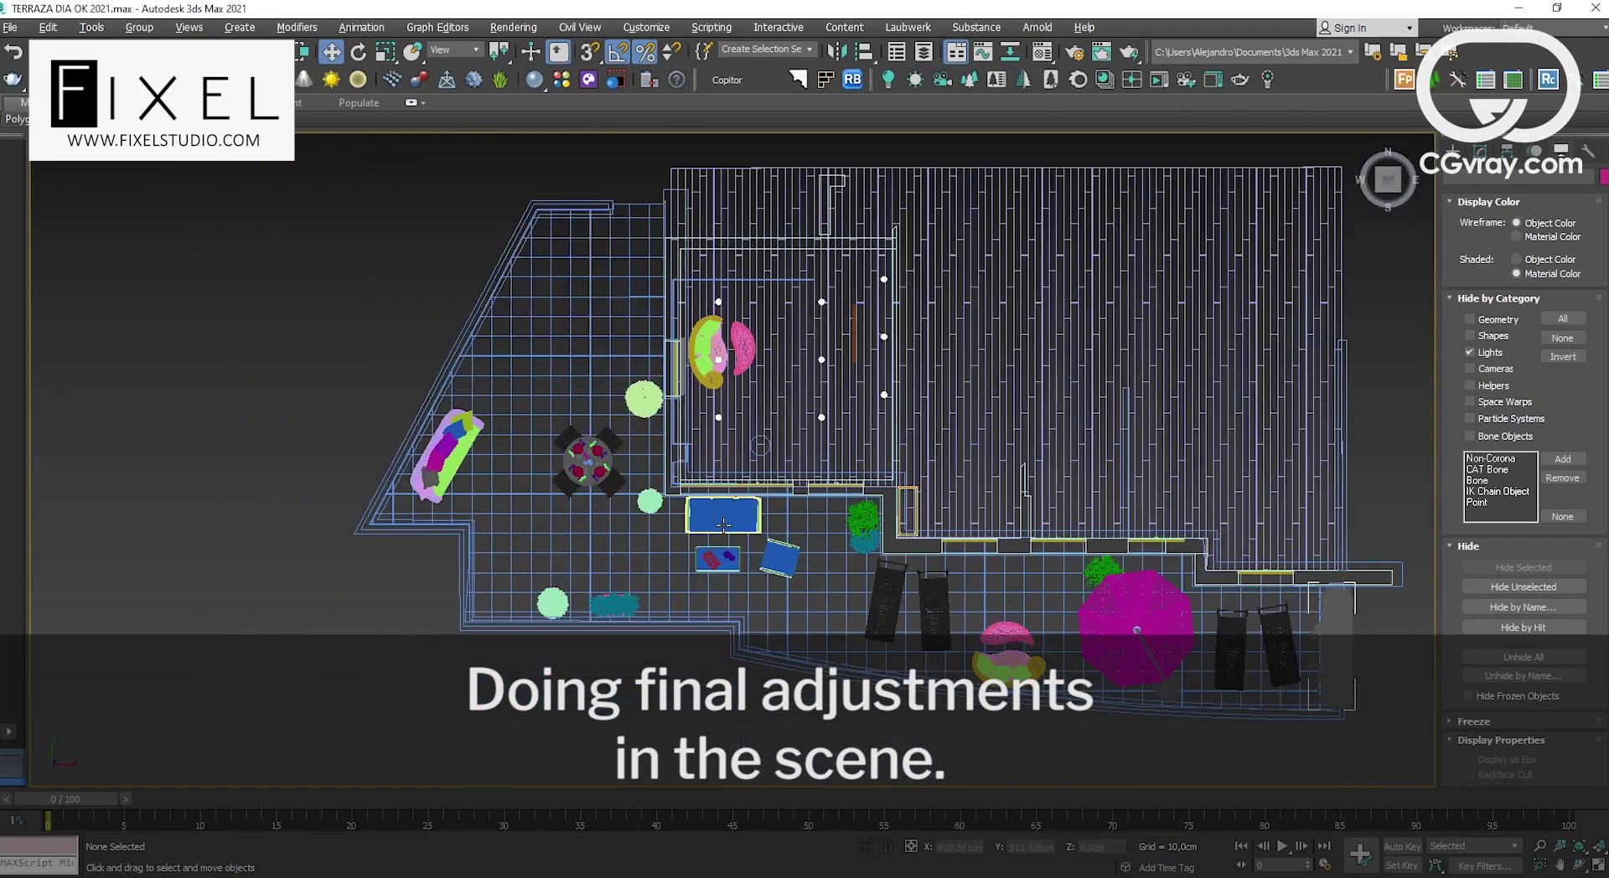
scroll(767, 507, "down", 2)
middle_click_drag(768, 507, 631, 502)
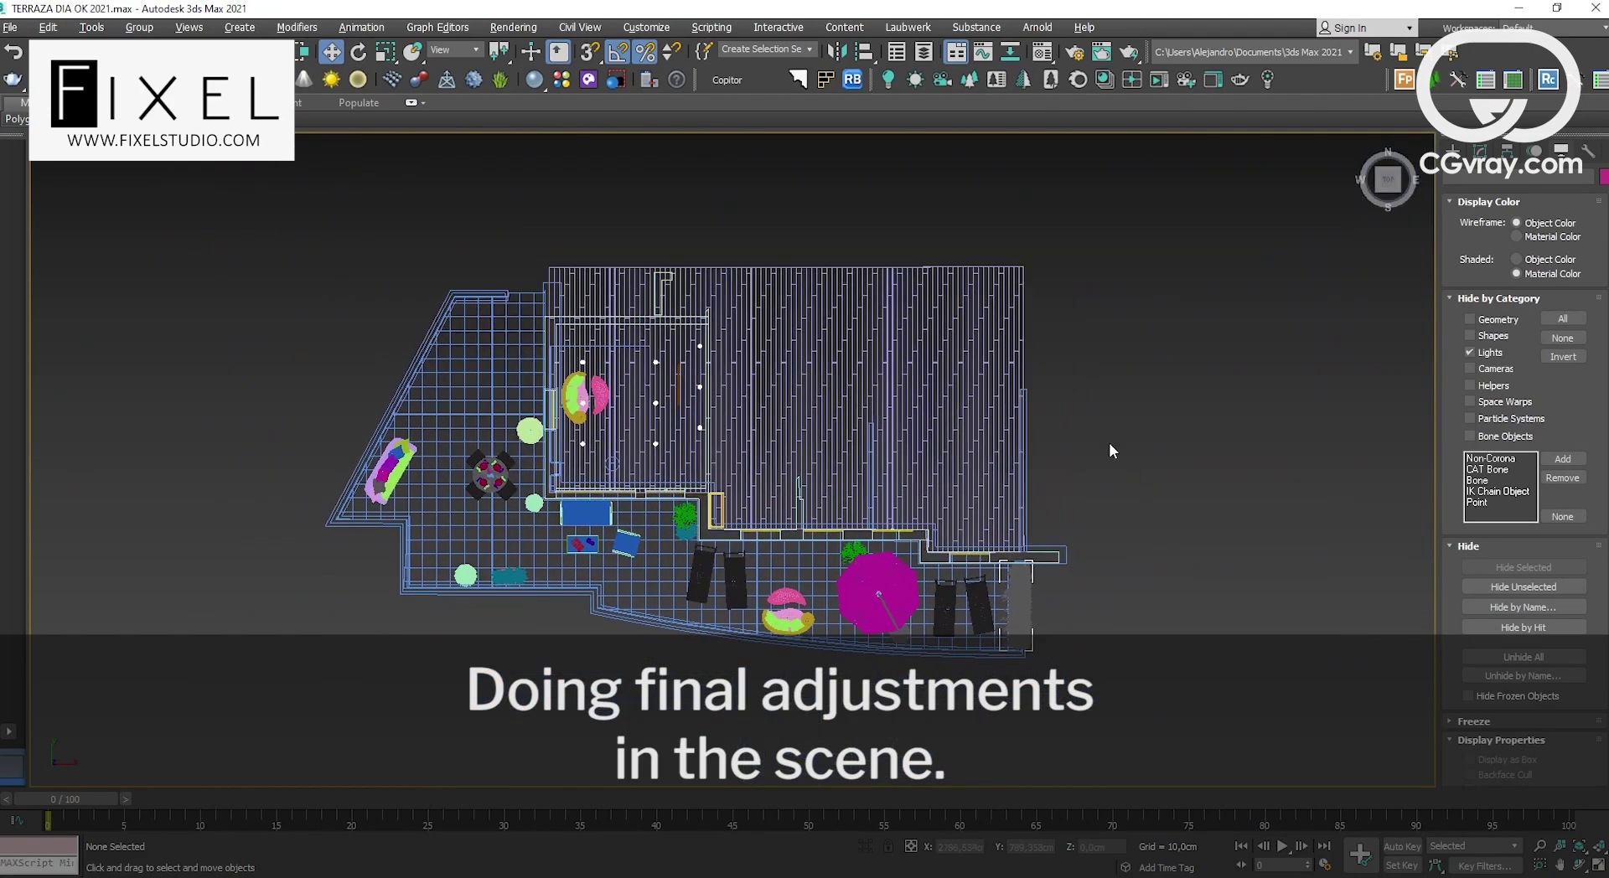
scroll(934, 462, "up", 2)
Step: Isolate the interior wooden floor and zoom in to inspect its planks from a steeper angle
left_click(935, 461)
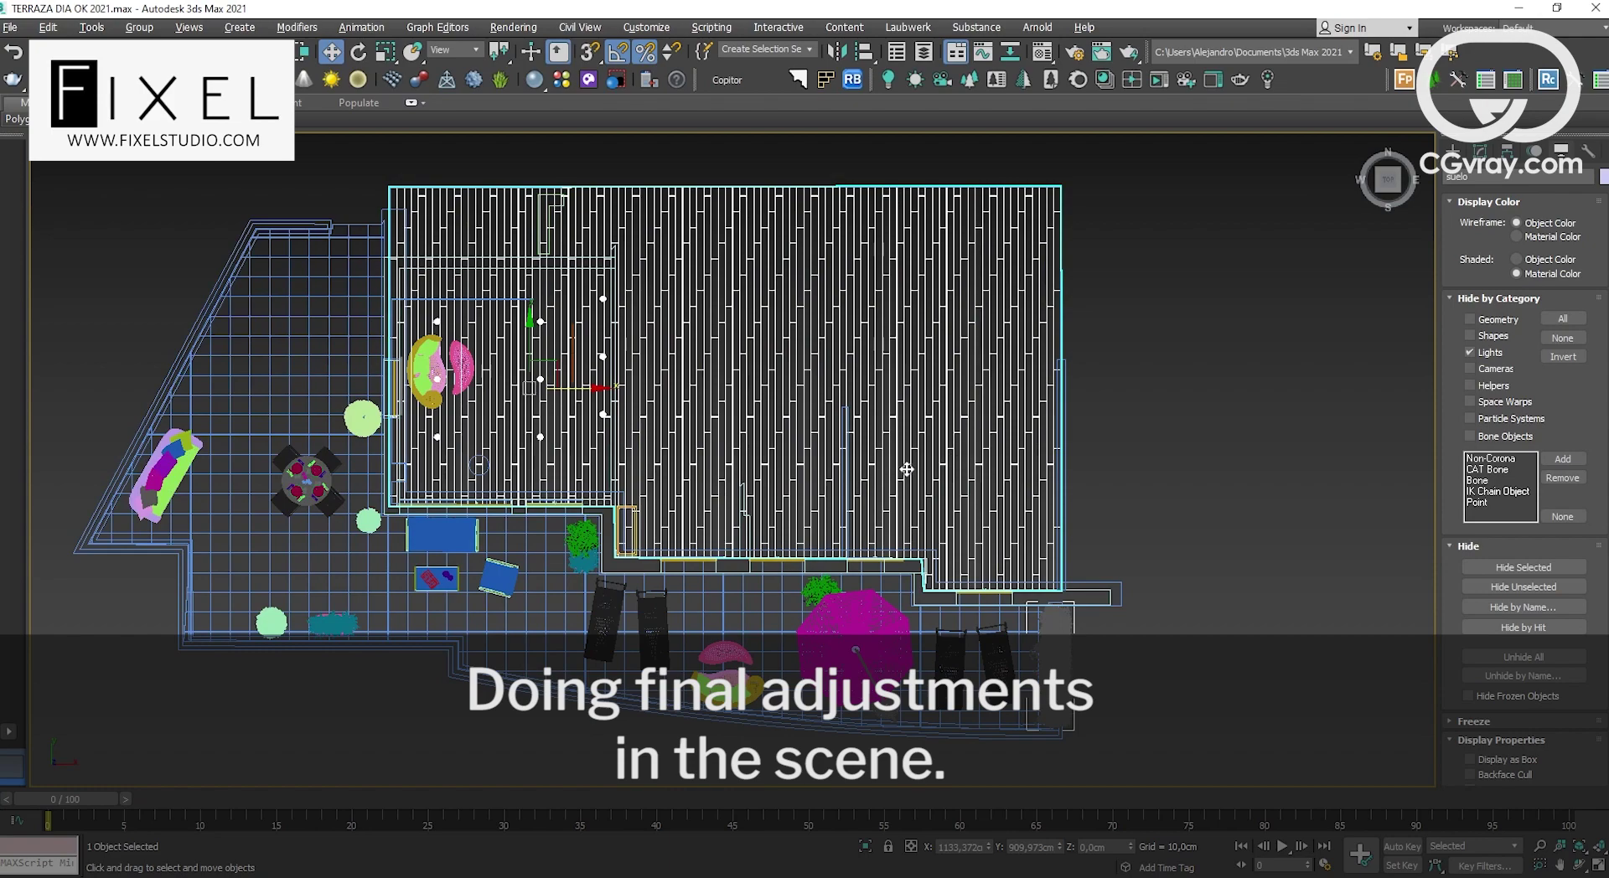
key("alt+q")
key("alt+w")
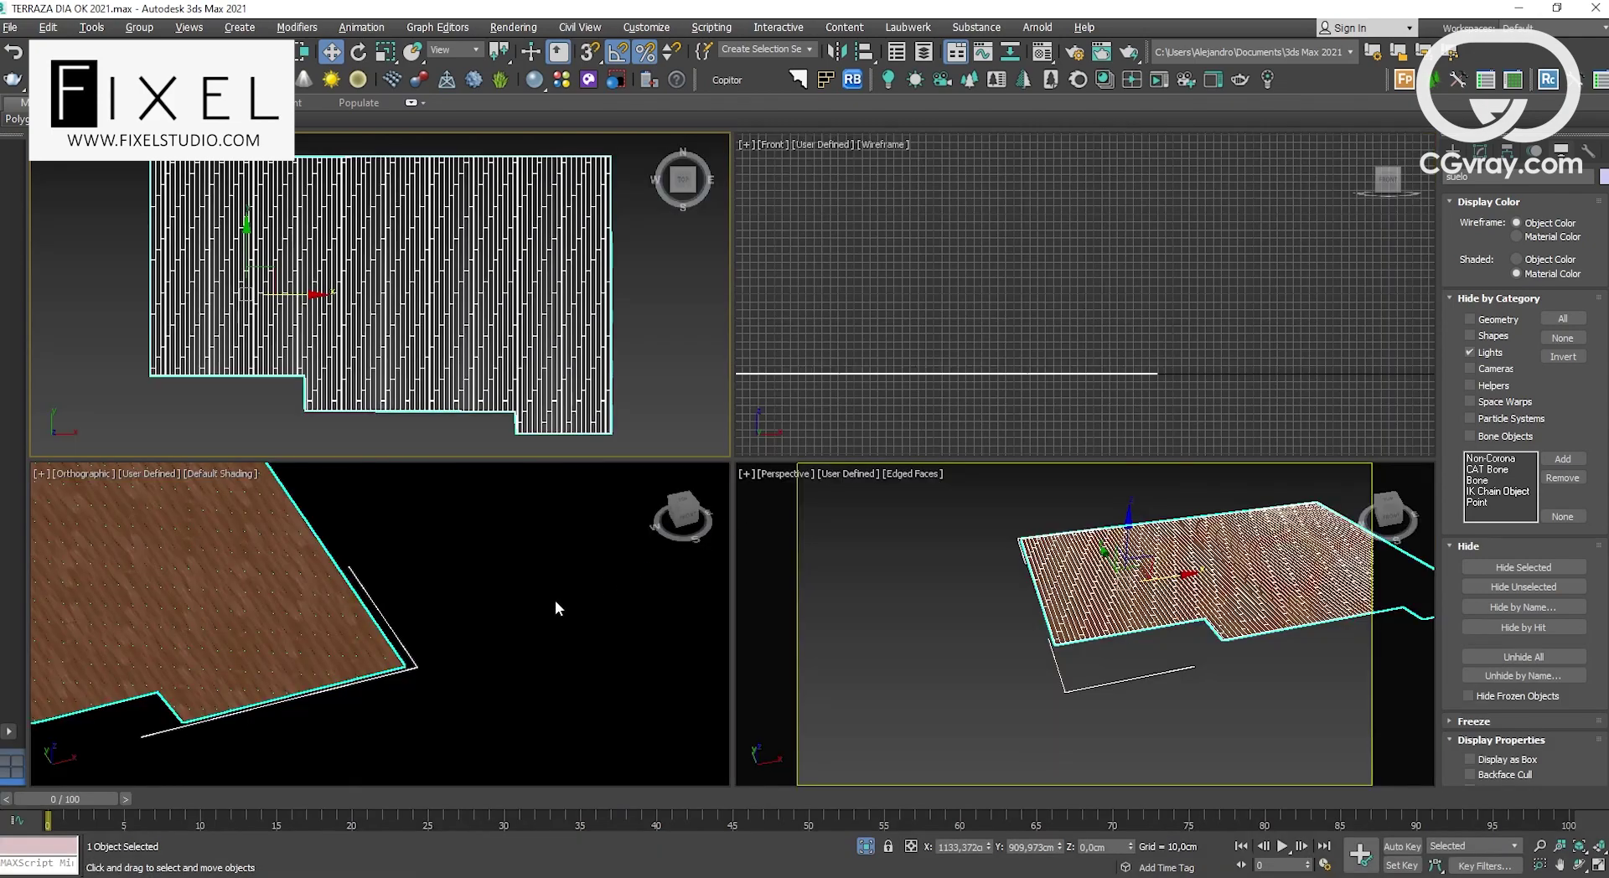
key("z")
key("alt+w")
scroll(657, 524, "down", 1)
scroll(721, 538, "up", 5)
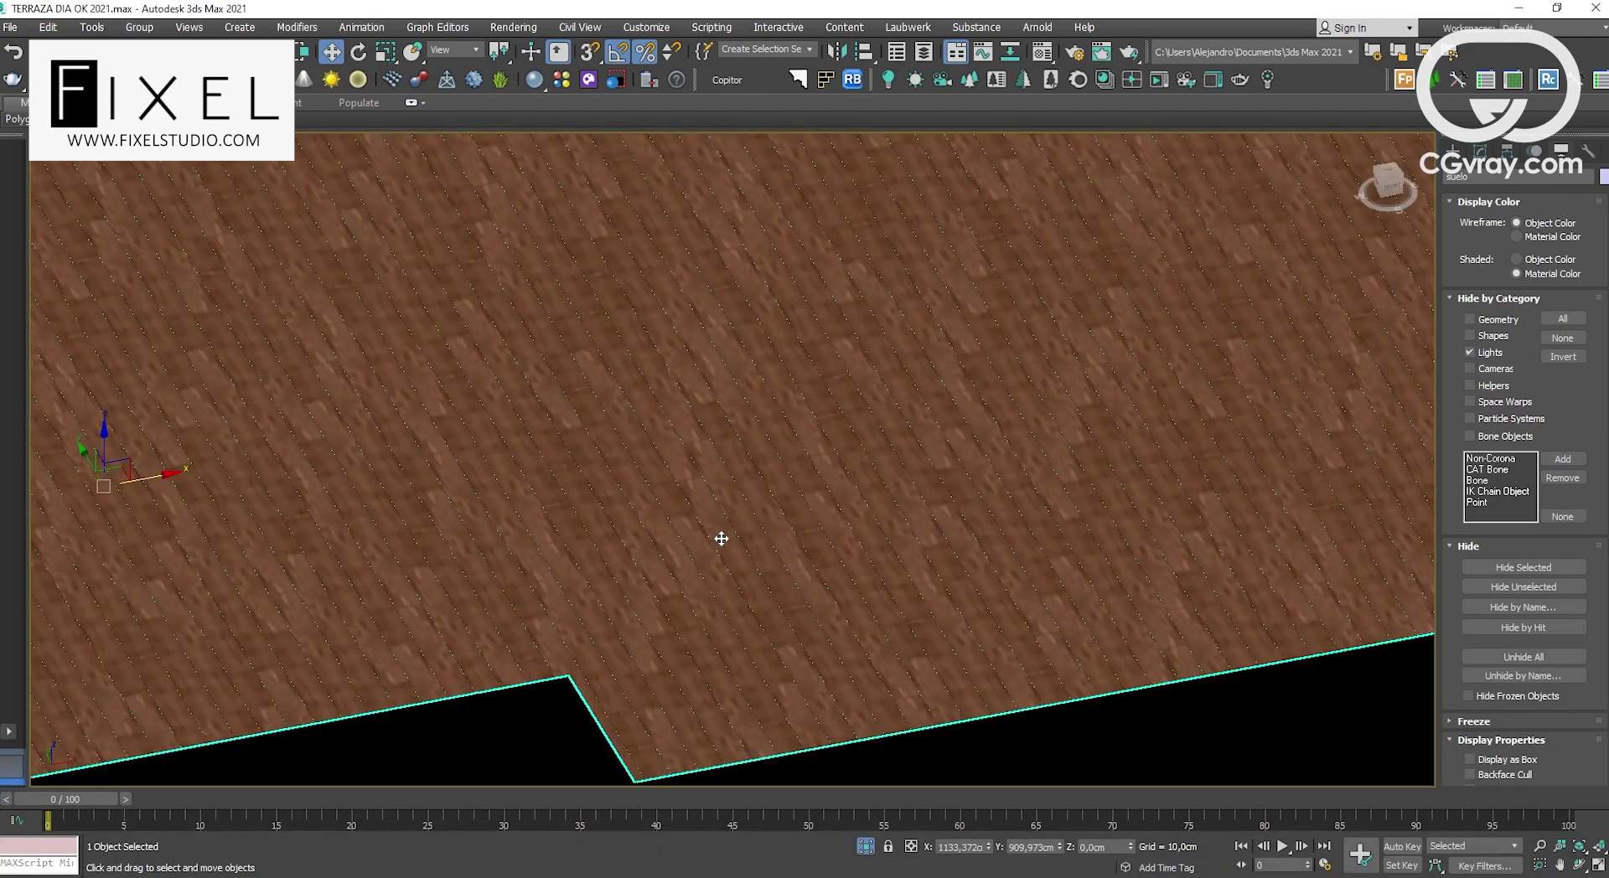
scroll(722, 538, "up", 2)
scroll(719, 544, "up", 2)
scroll(717, 555, "up", 2)
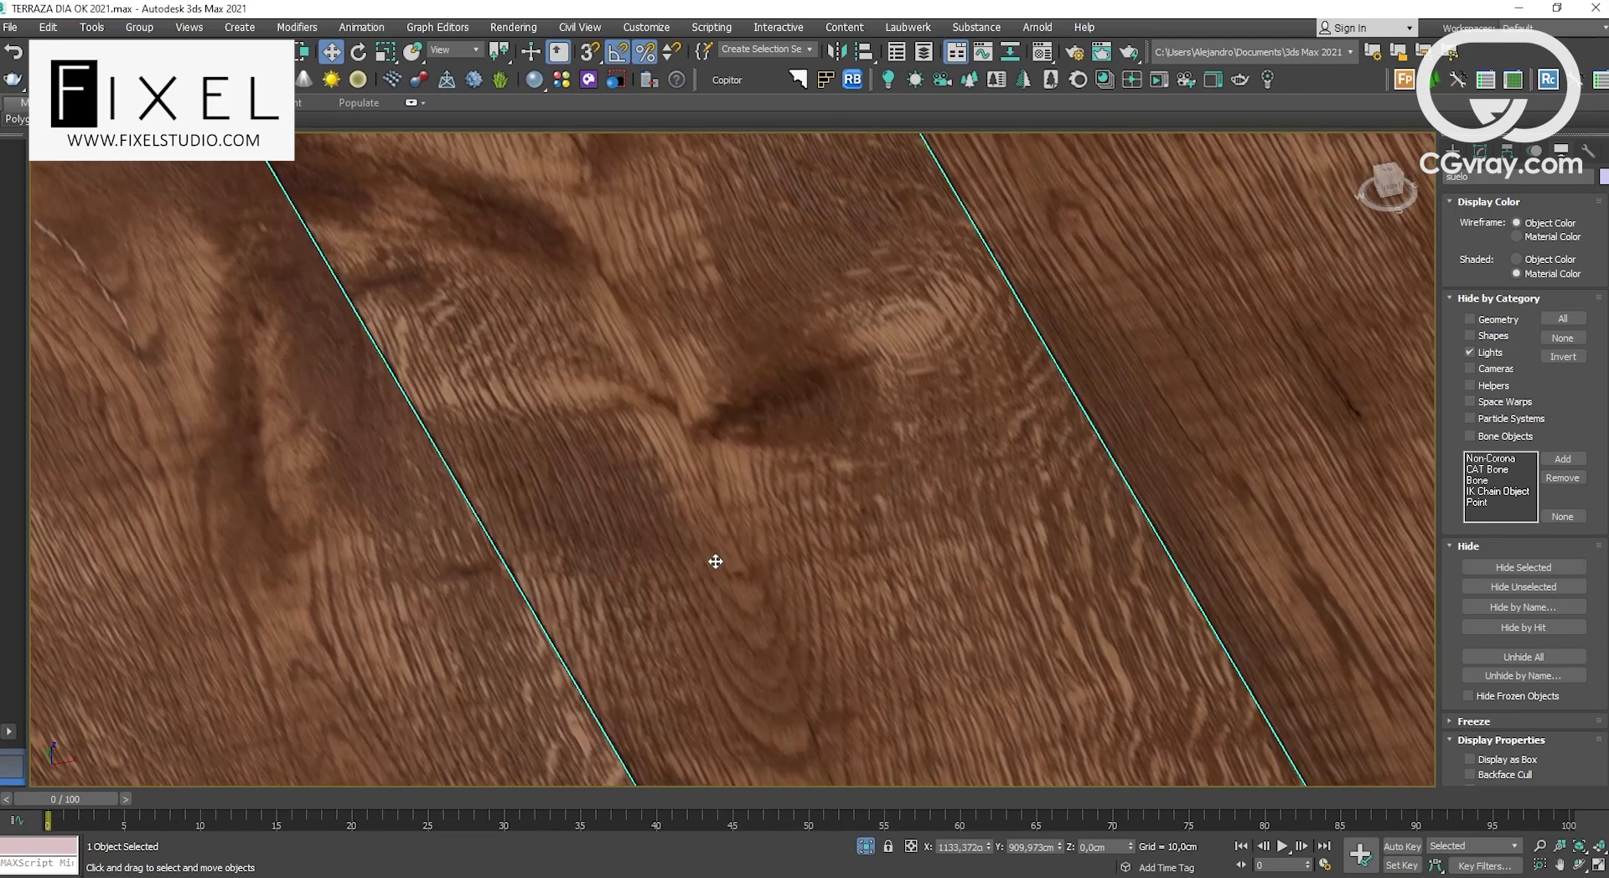
scroll(715, 560, "down", 2)
scroll(712, 558, "down", 2)
scroll(712, 555, "down", 2)
scroll(712, 550, "down", 2)
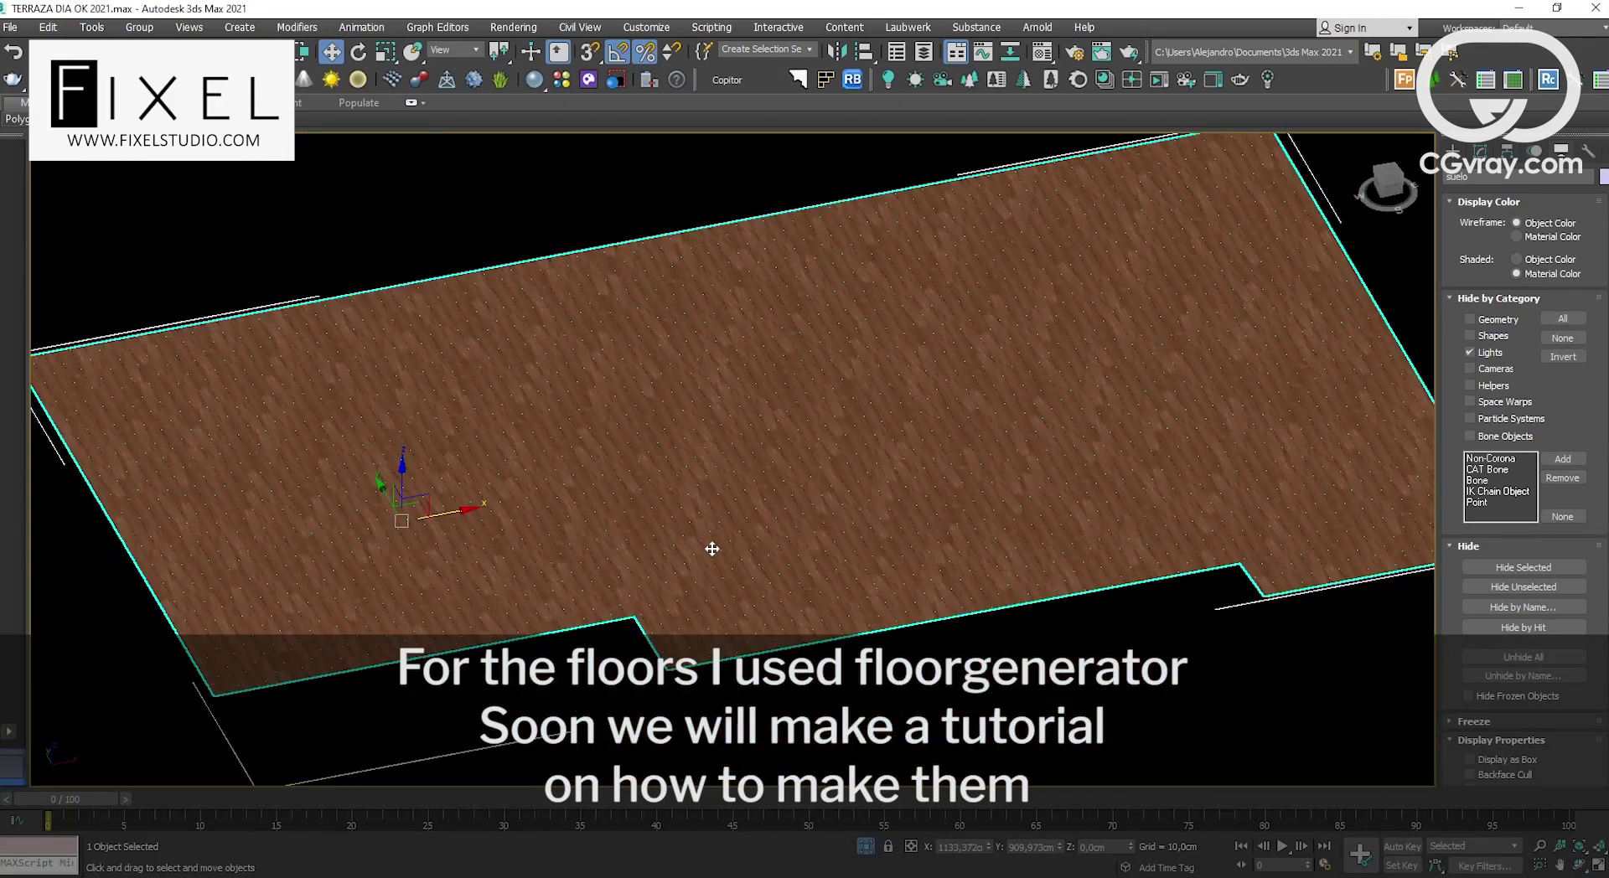
mouse_move(926, 524)
middle_mouse_down("alt")
mouse_move(837, 527)
mouse_move(866, 528)
mouse_move(871, 470)
middle_mouse_up("alt")
Step: End the isolation, then select the terrace floor shape and isolate it alone
key("alt+q")
mouse_move(696, 566)
middle_mouse_down()
mouse_move(1027, 398)
mouse_move(759, 567)
middle_mouse_up()
scroll(1027, 398, "down", 3)
scroll(760, 567, "up", 3)
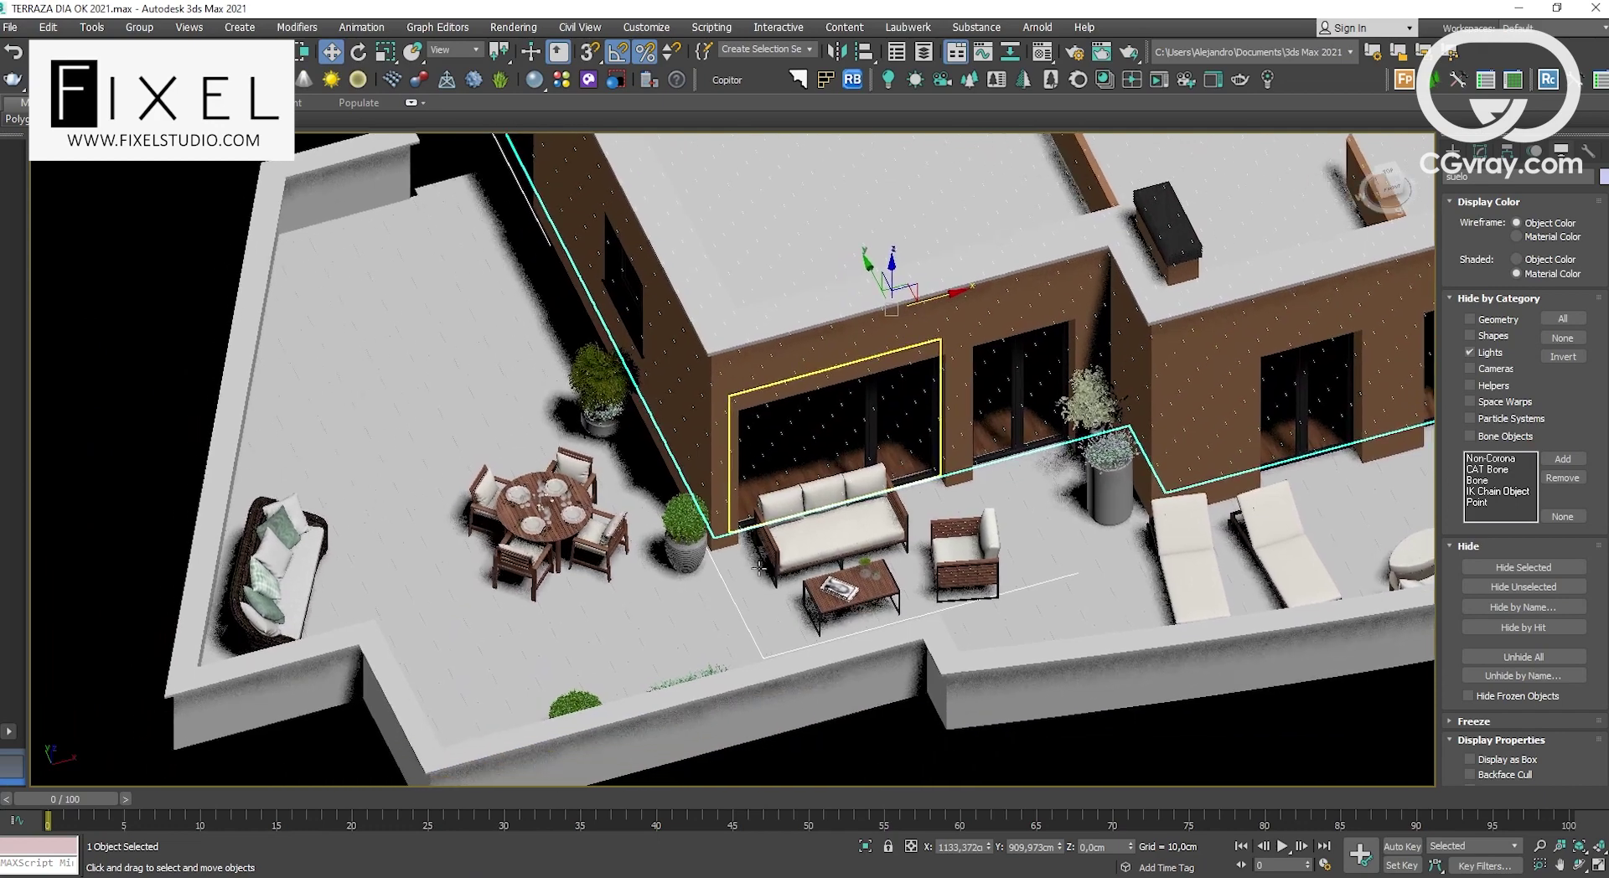
scroll(759, 567, "up", 3)
scroll(743, 603, "up", 3)
left_click(600, 630)
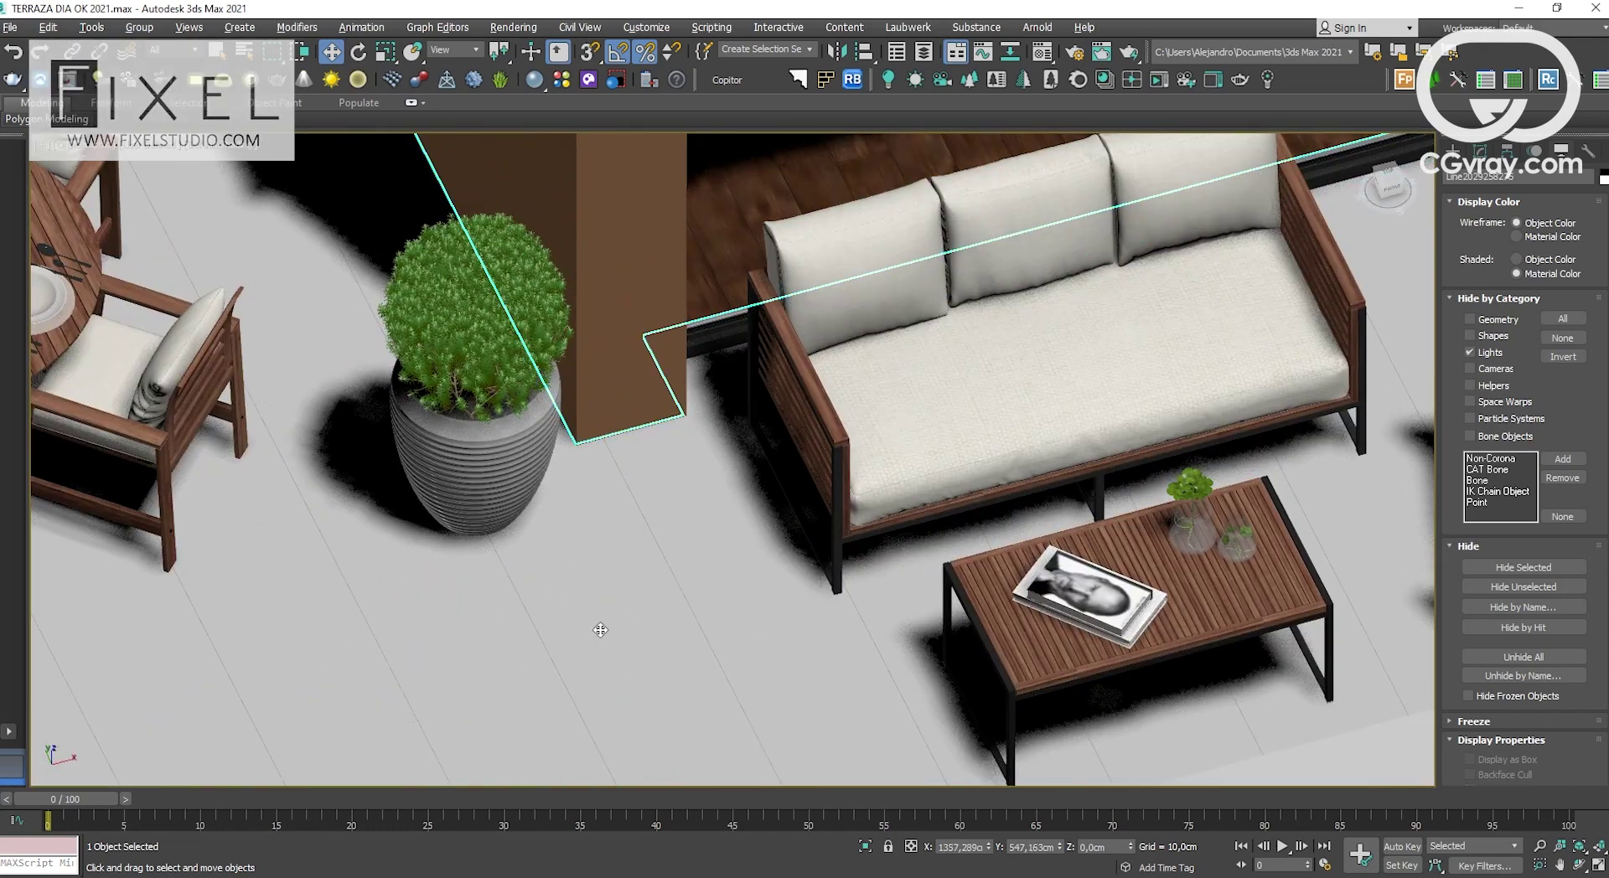
key("alt+q")
middle_click_drag(600, 630, 665, 563, "alt")
scroll(701, 563, "up", 4)
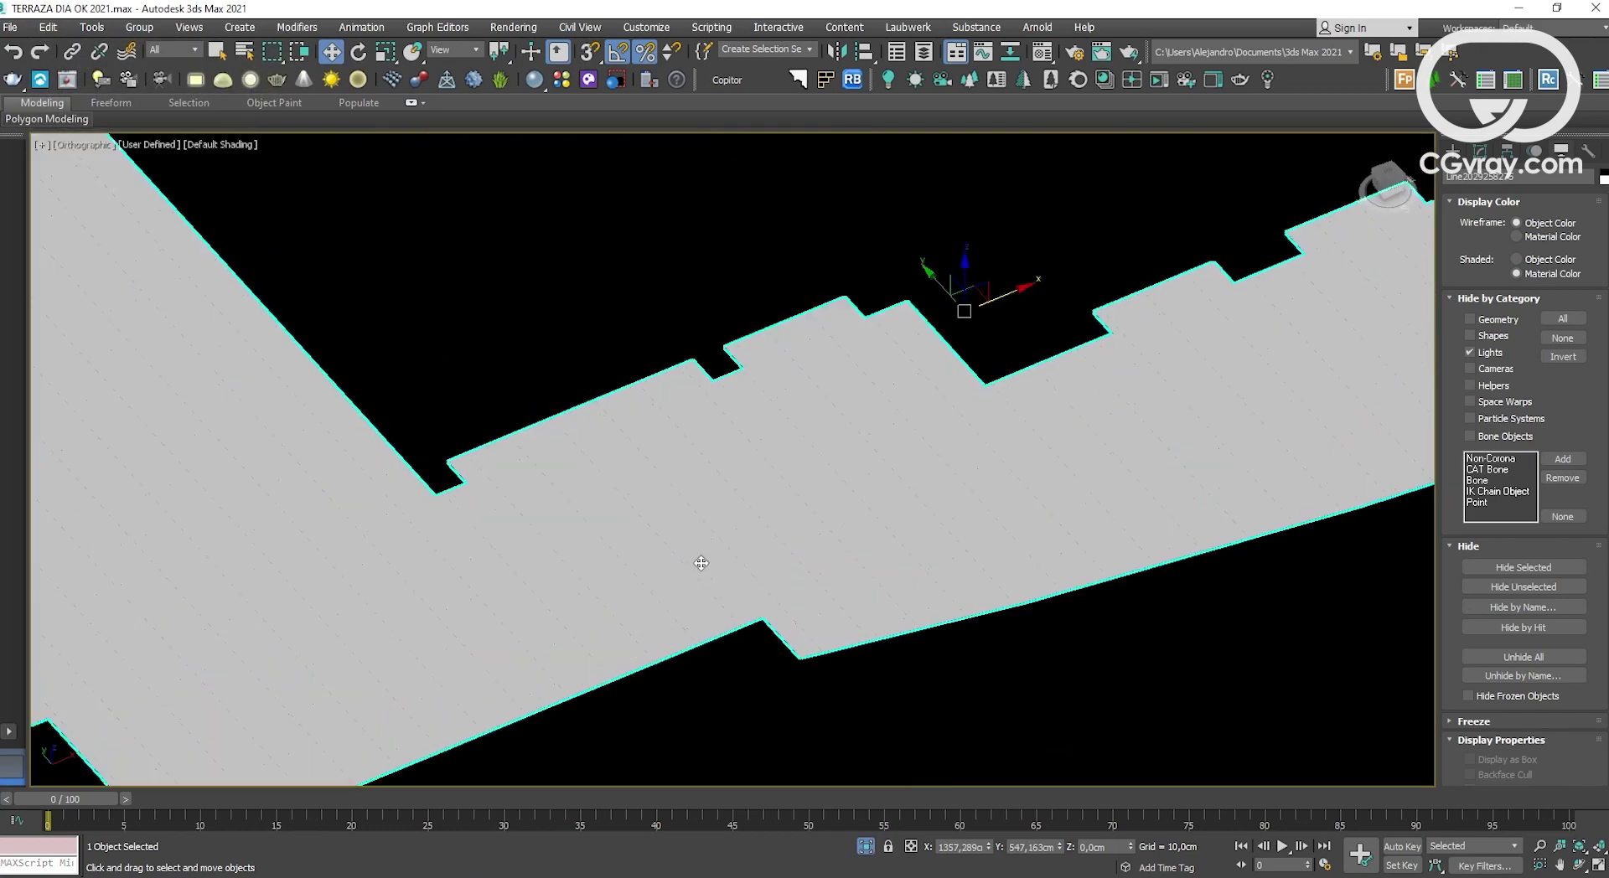
scroll(702, 563, "up", 3)
scroll(703, 564, "up", 3)
Step: Show the terrace floor's FloorGenerator settings with 50 cm board length and width
left_click(1480, 151)
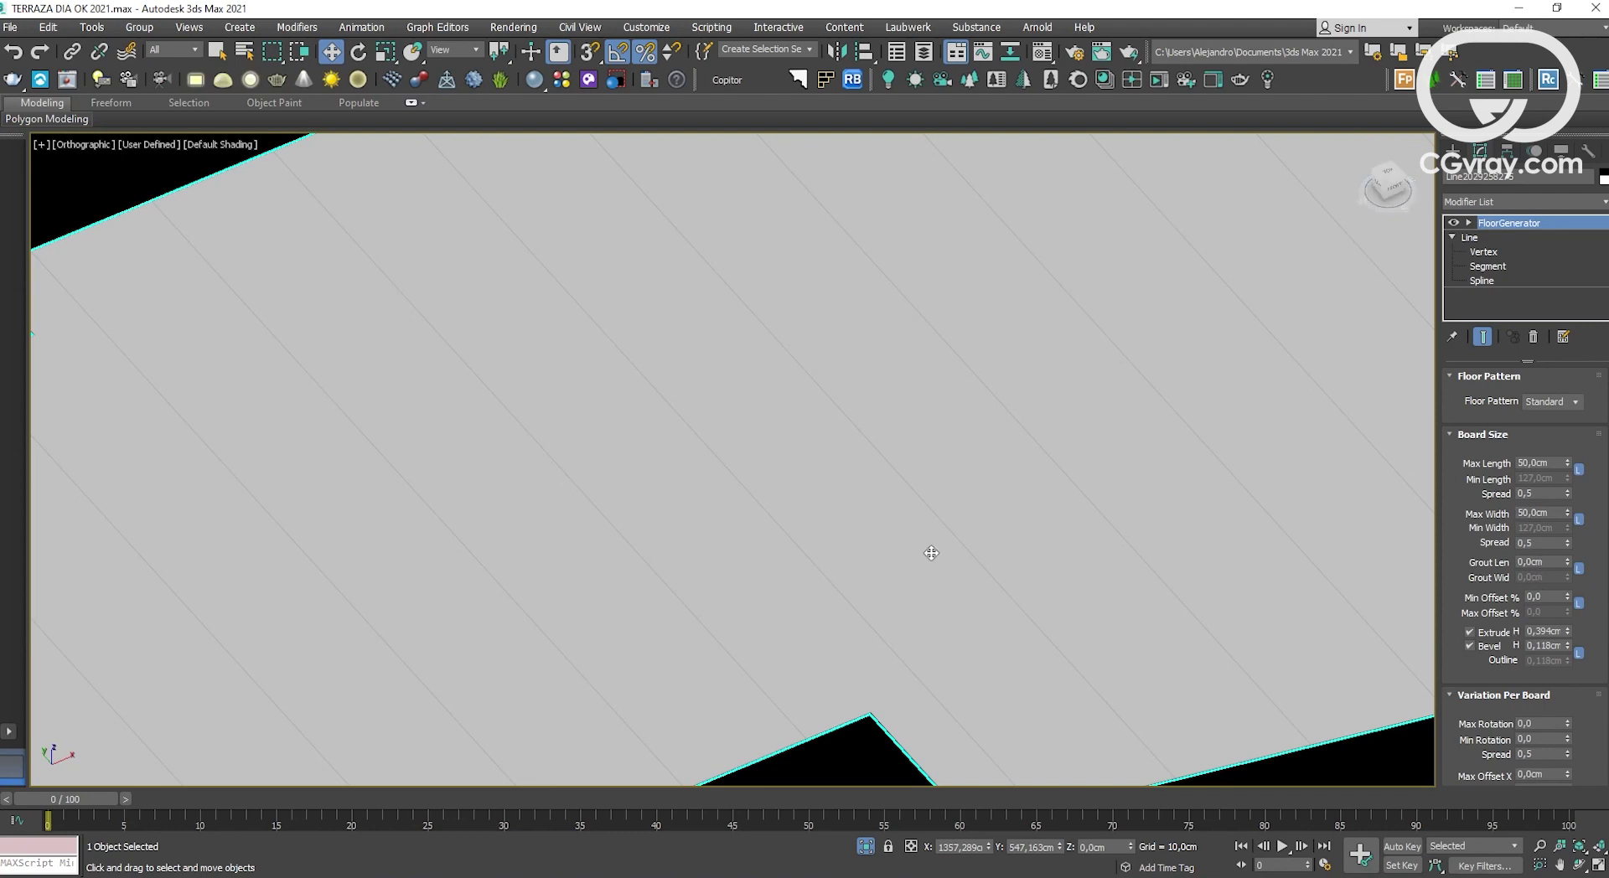
scroll(931, 553, "up", 2)
scroll(930, 549, "up", 2)
scroll(929, 543, "up", 2)
scroll(928, 536, "up", 2)
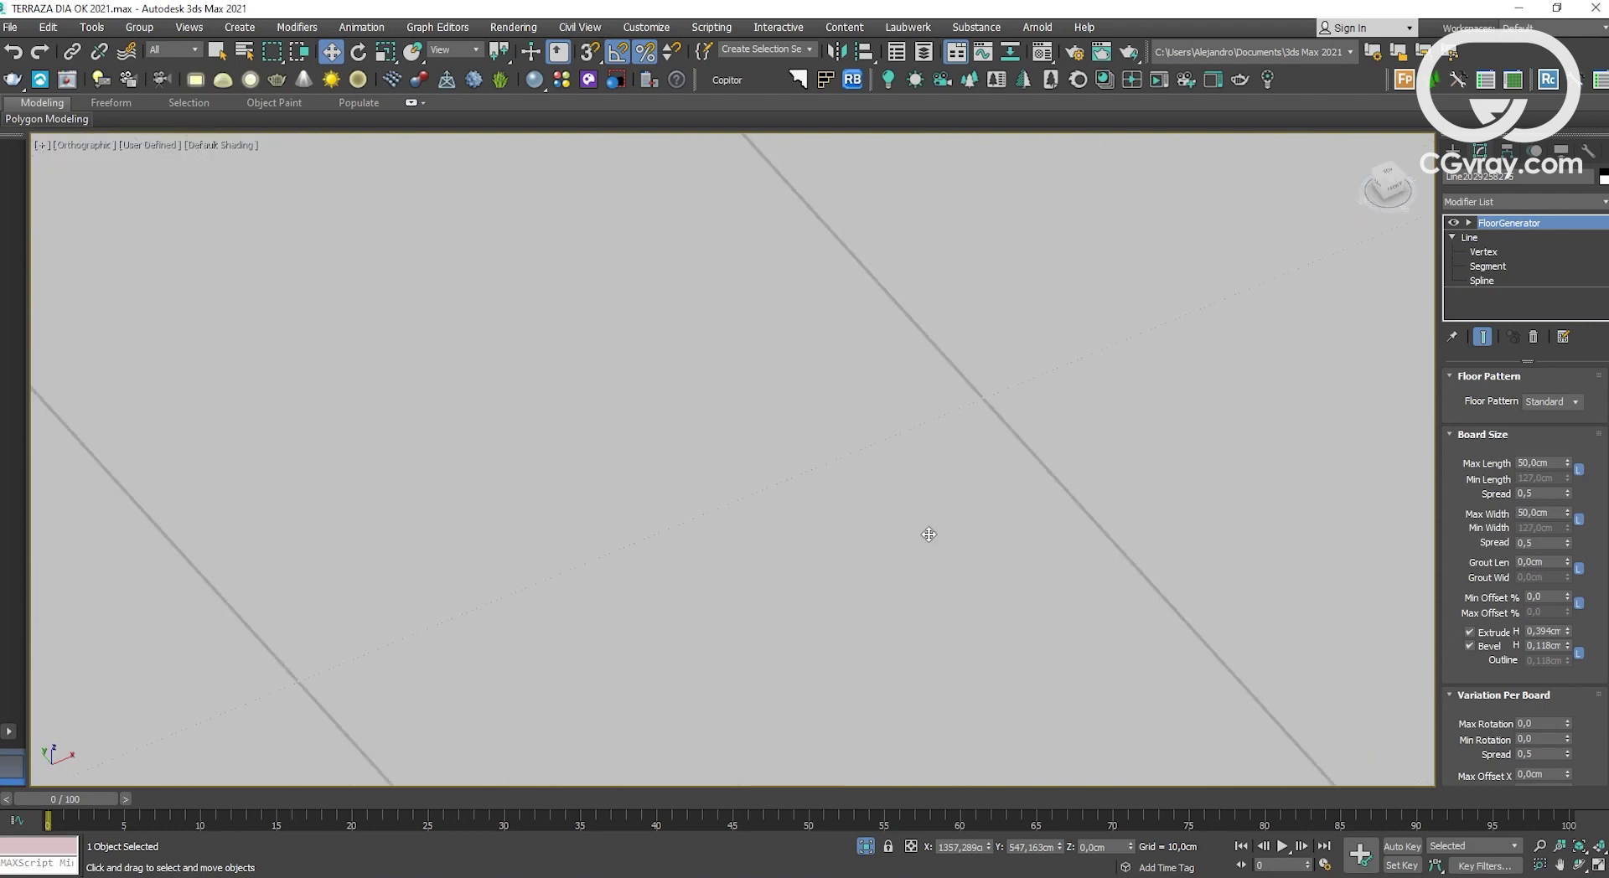
scroll(933, 471, "up", 2)
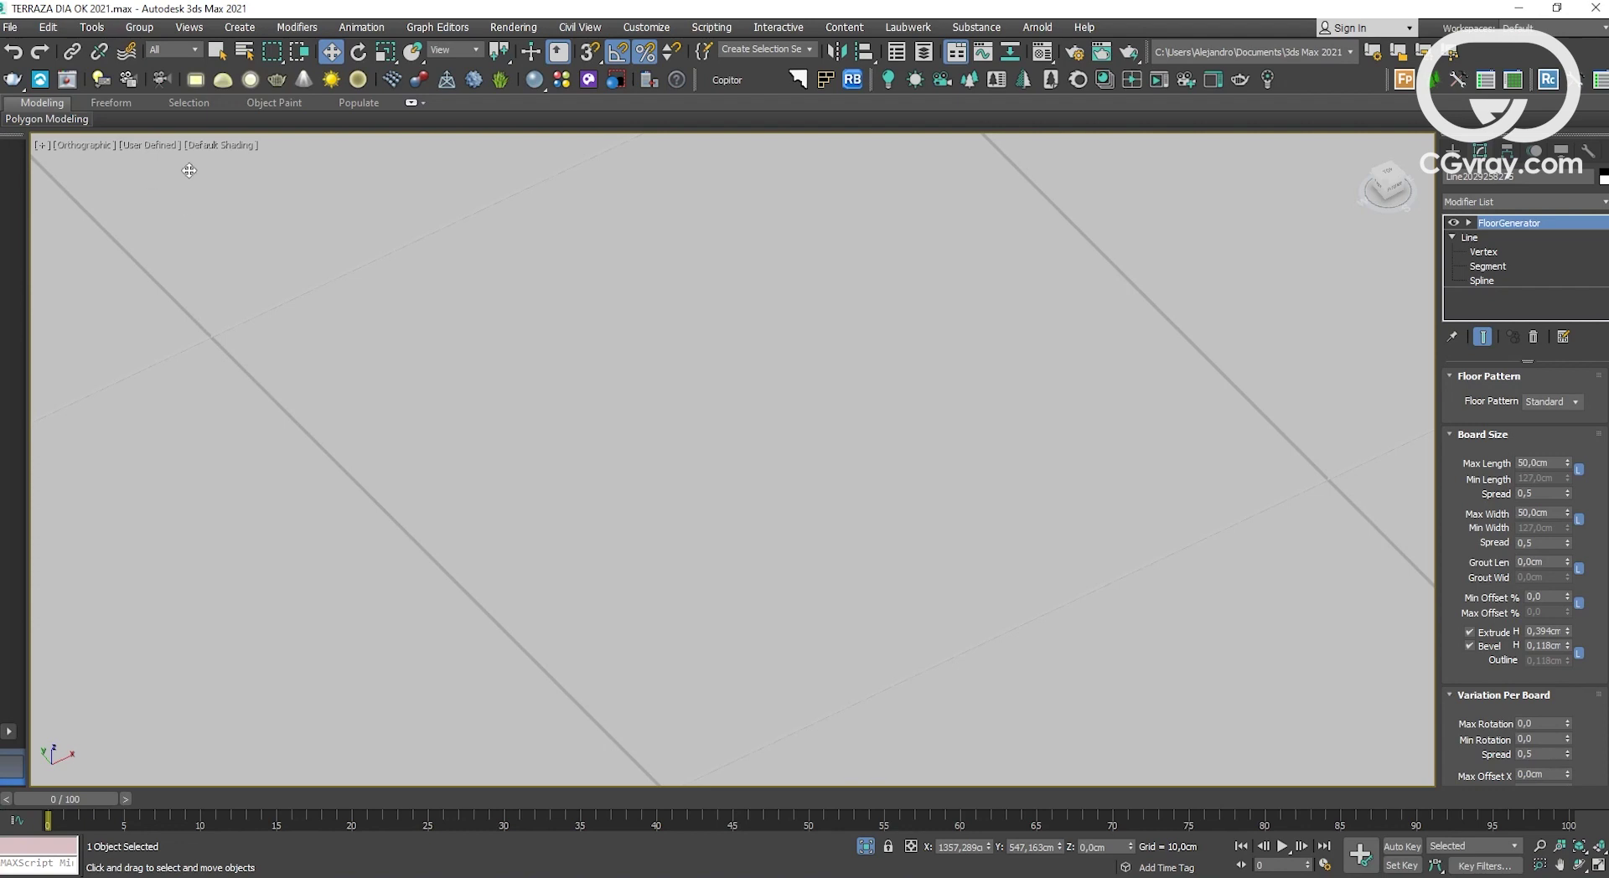
Step: Switch the viewport shading to Clay with Edged Faces to reveal the tile seams
left_click(224, 149)
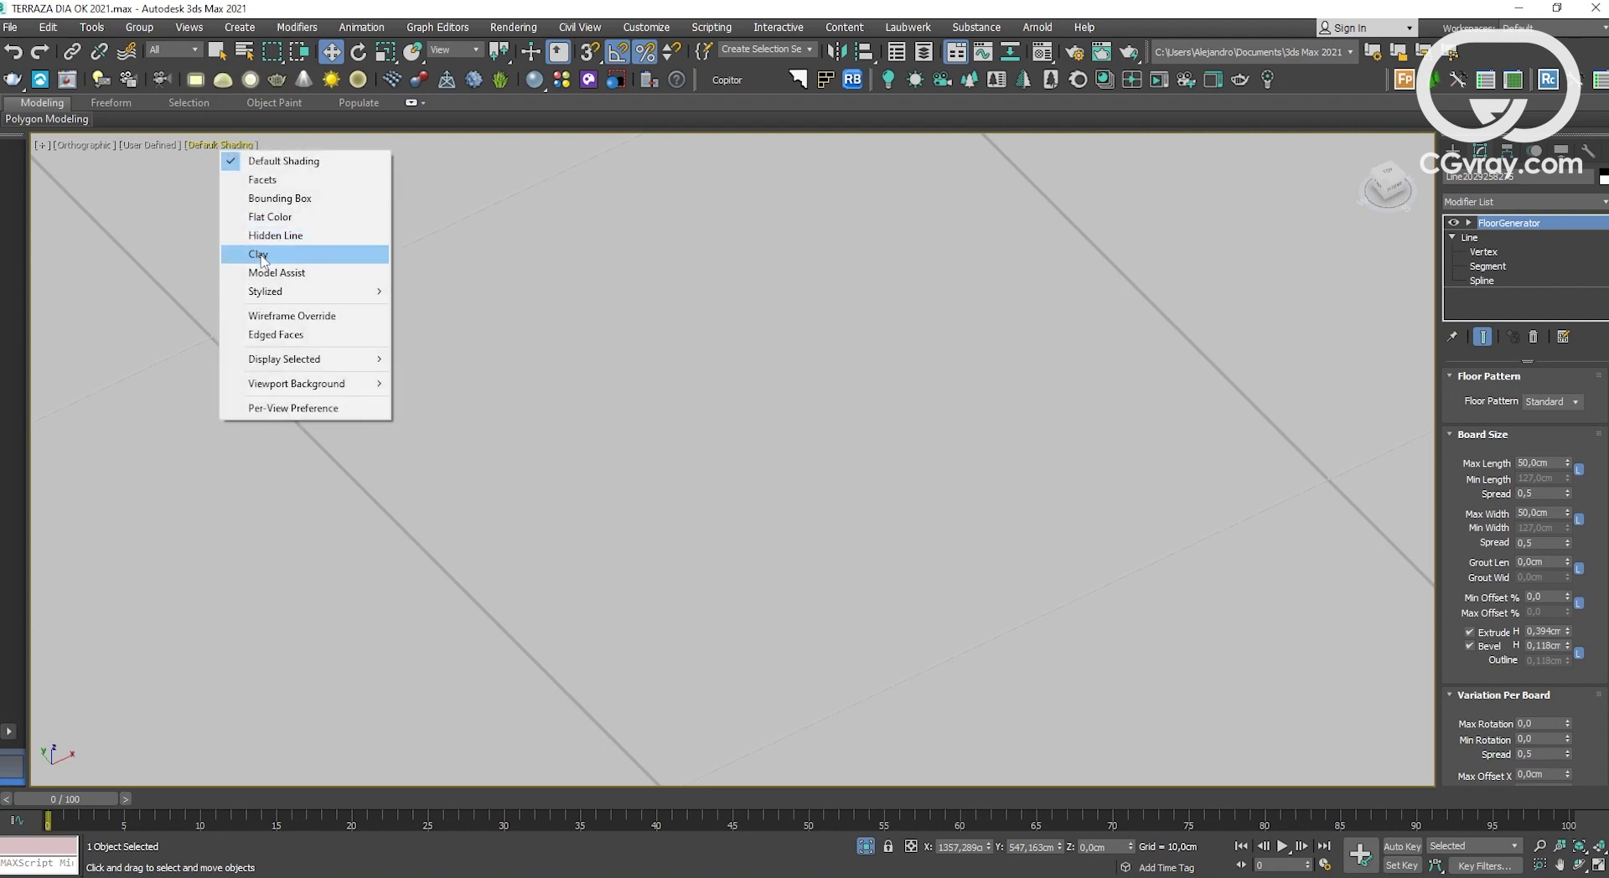
left_click(264, 251)
left_click(198, 144)
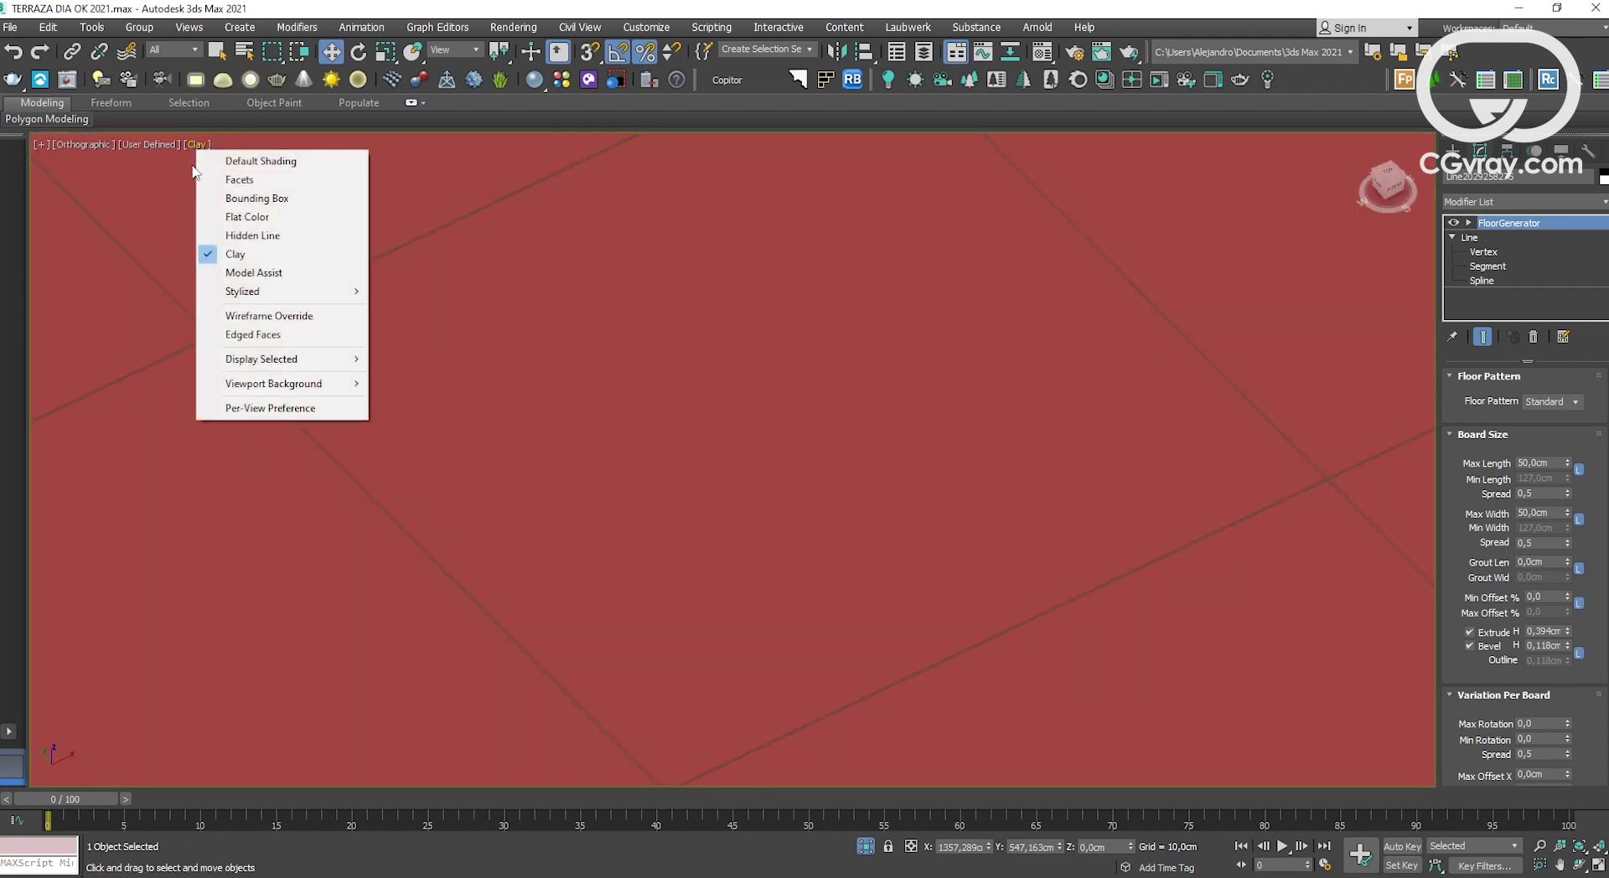
left_click(251, 335)
scroll(787, 419, "down", 1)
scroll(779, 419, "down", 3)
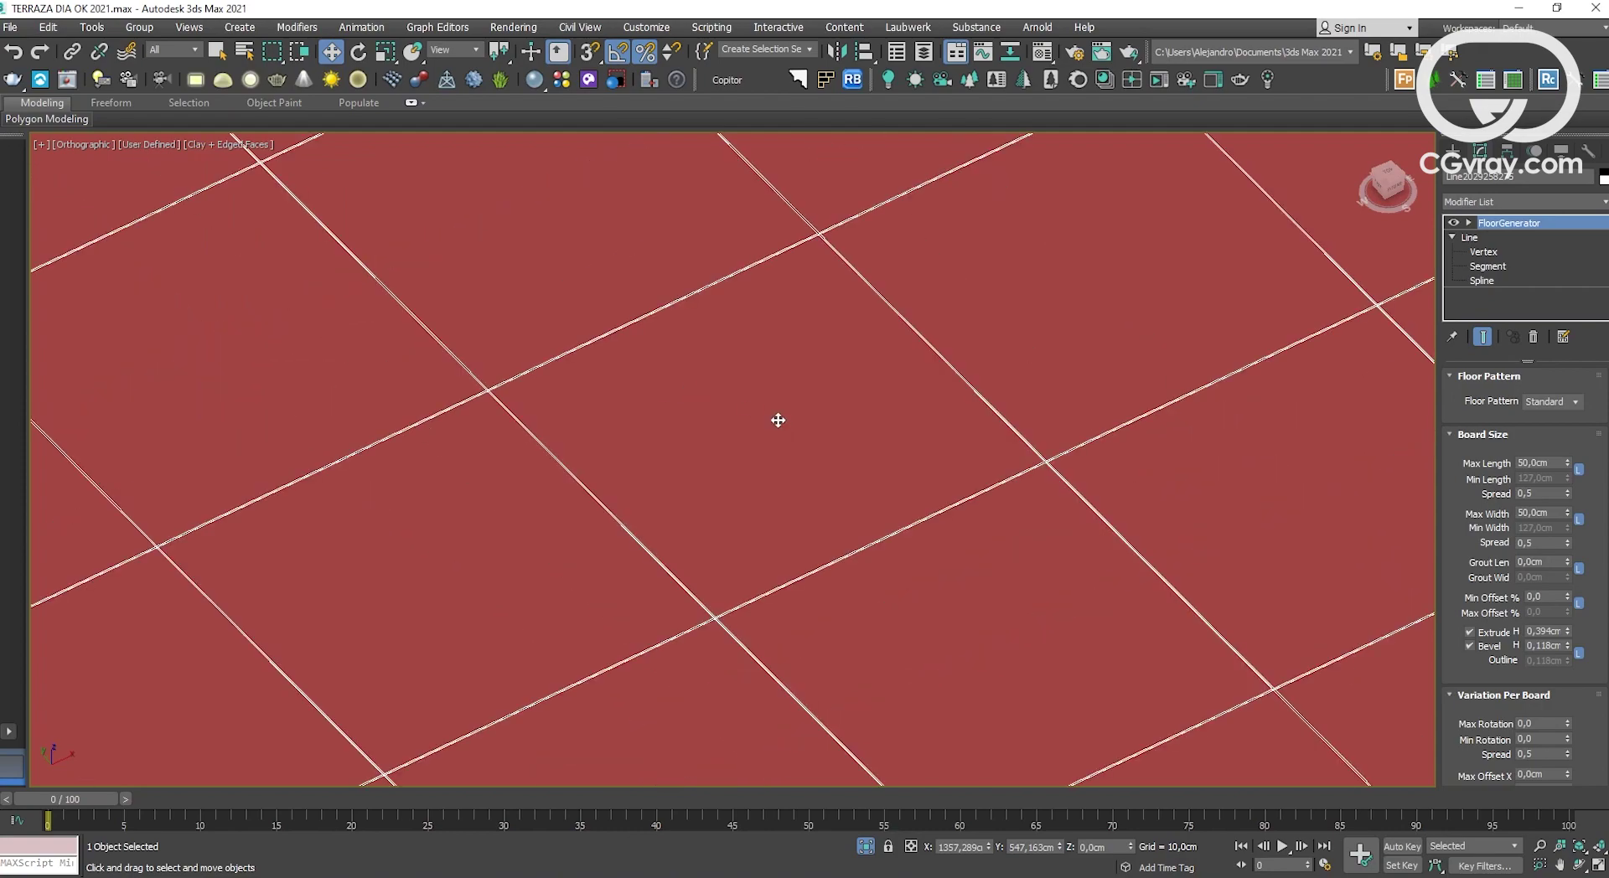
scroll(780, 420, "down", 2)
scroll(778, 420, "down", 3)
scroll(778, 420, "down", 2)
scroll(778, 421, "down", 2)
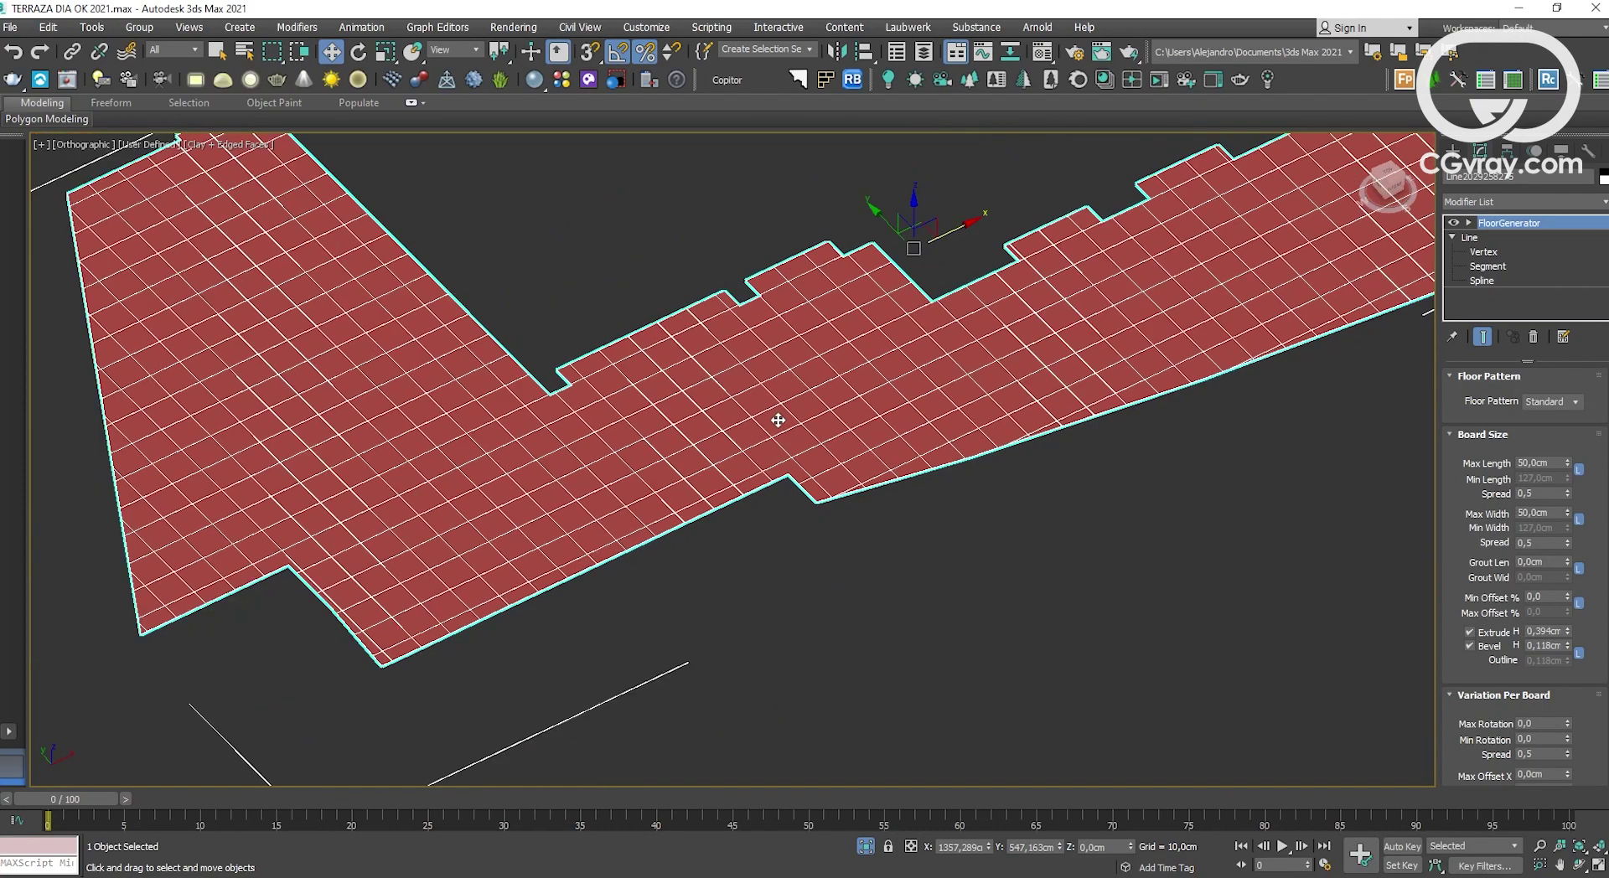
scroll(778, 422, "down", 2)
Step: End isolation, deselect the terrace floor, and return to the four-viewport layout
key("alt+q")
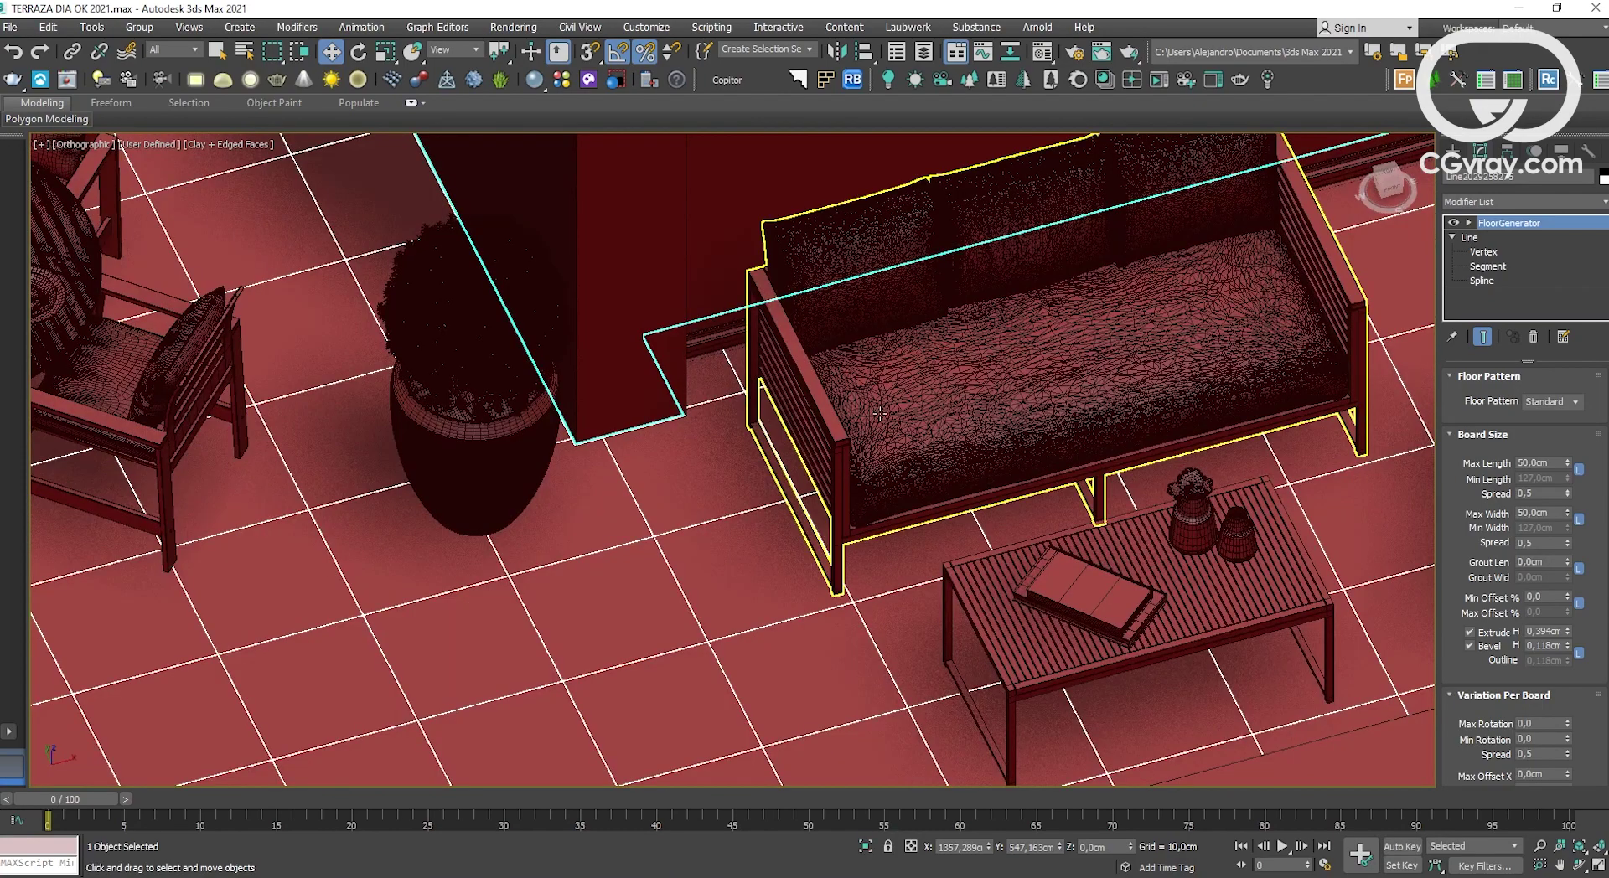
scroll(756, 417, "down", 3)
scroll(756, 416, "down", 2)
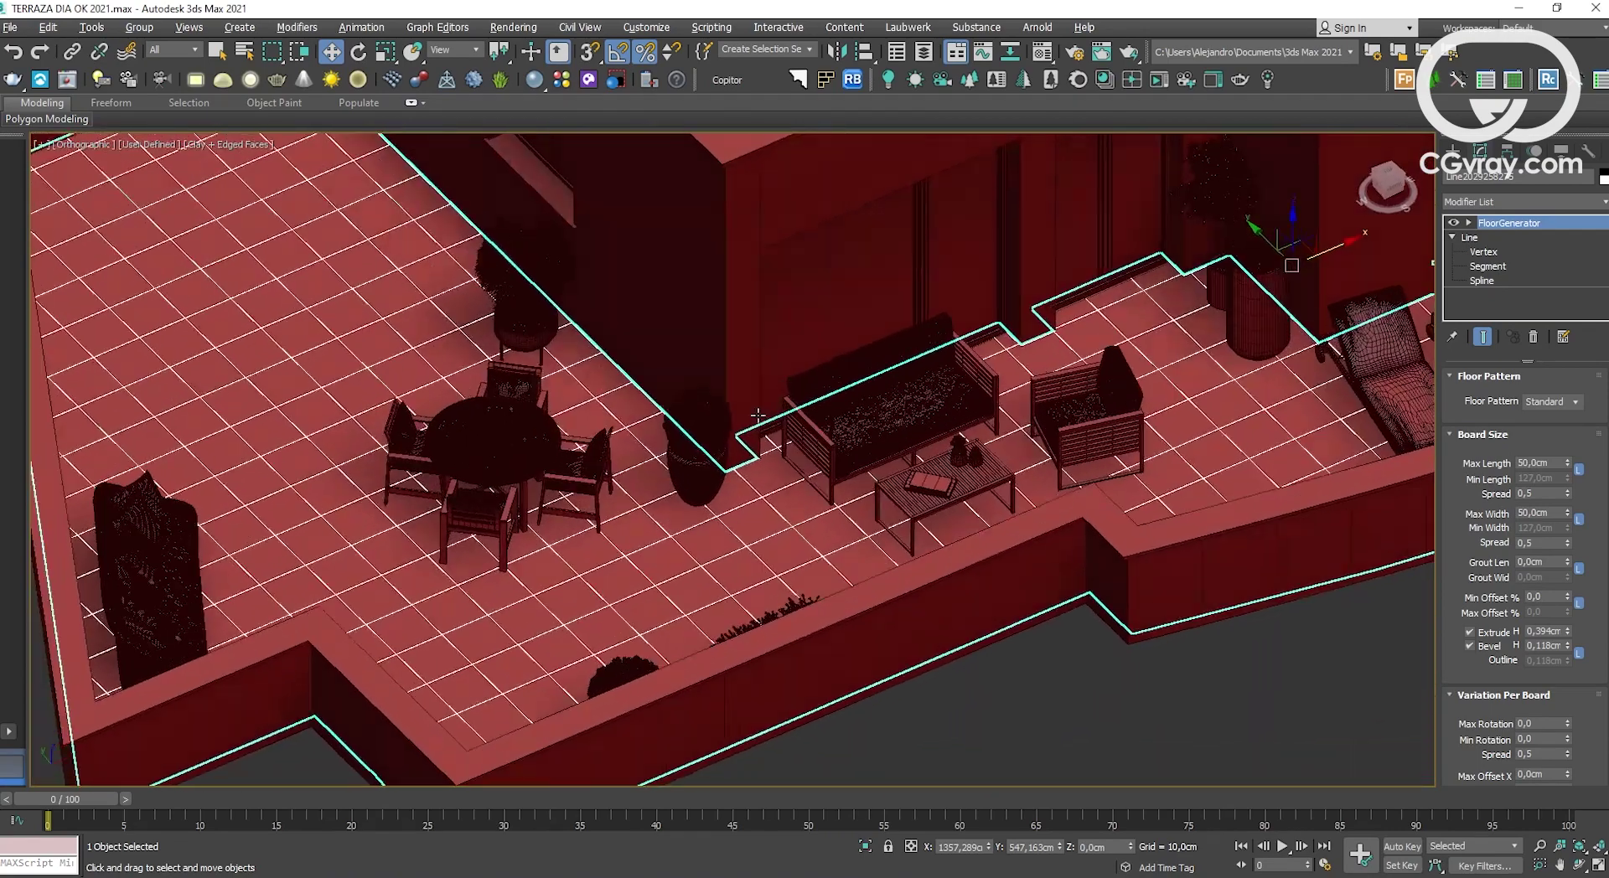
scroll(757, 415, "down", 2)
scroll(757, 413, "down", 2)
scroll(1006, 351, "up", 2)
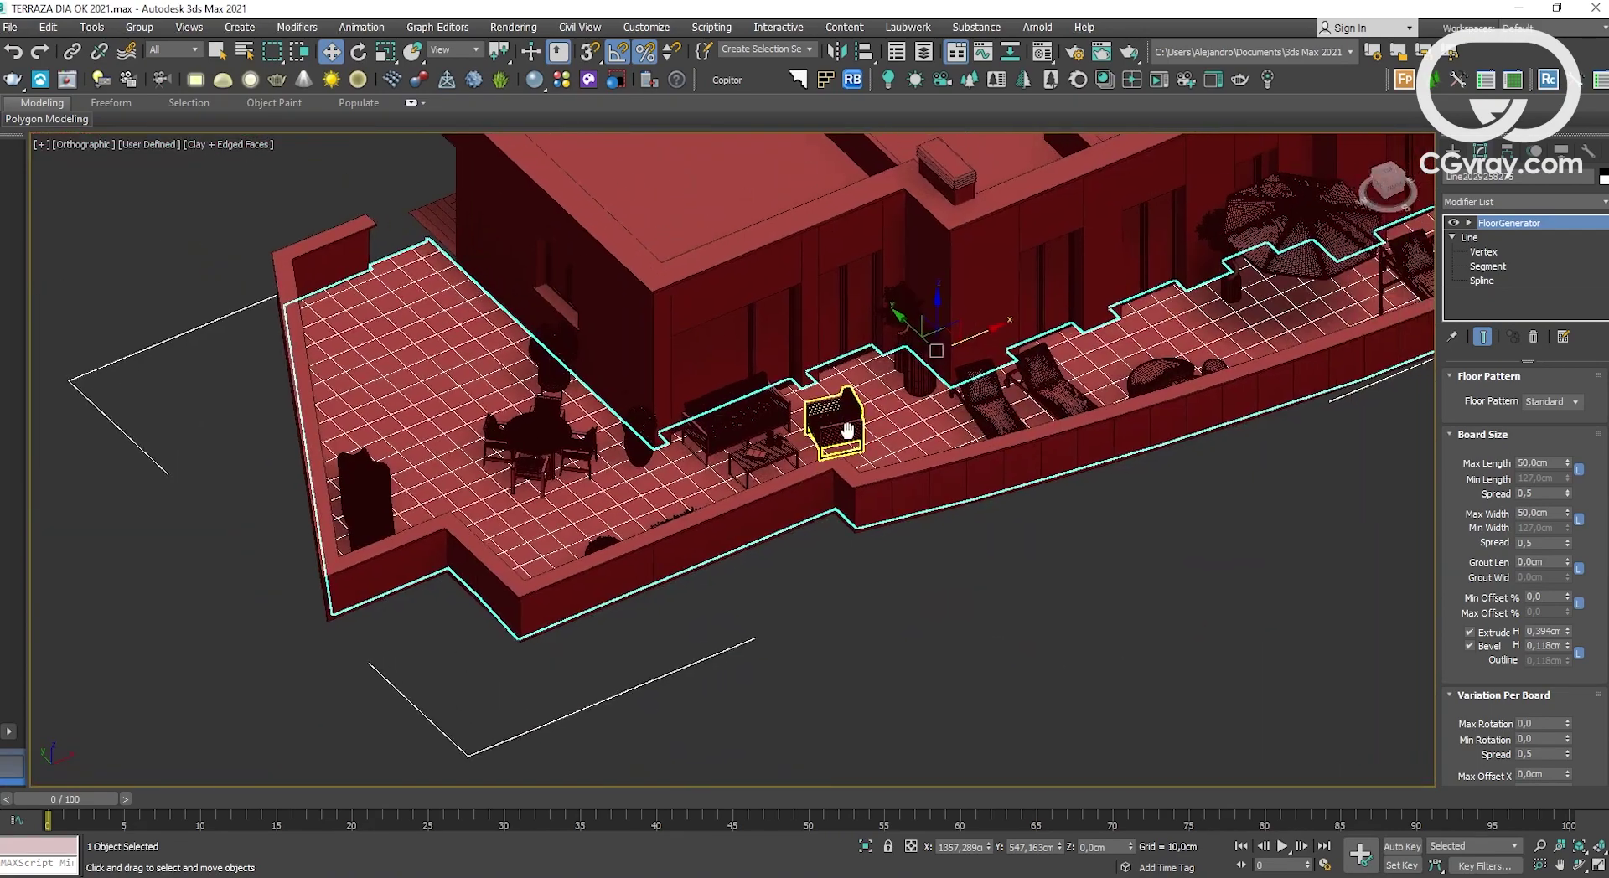
left_click(1009, 533)
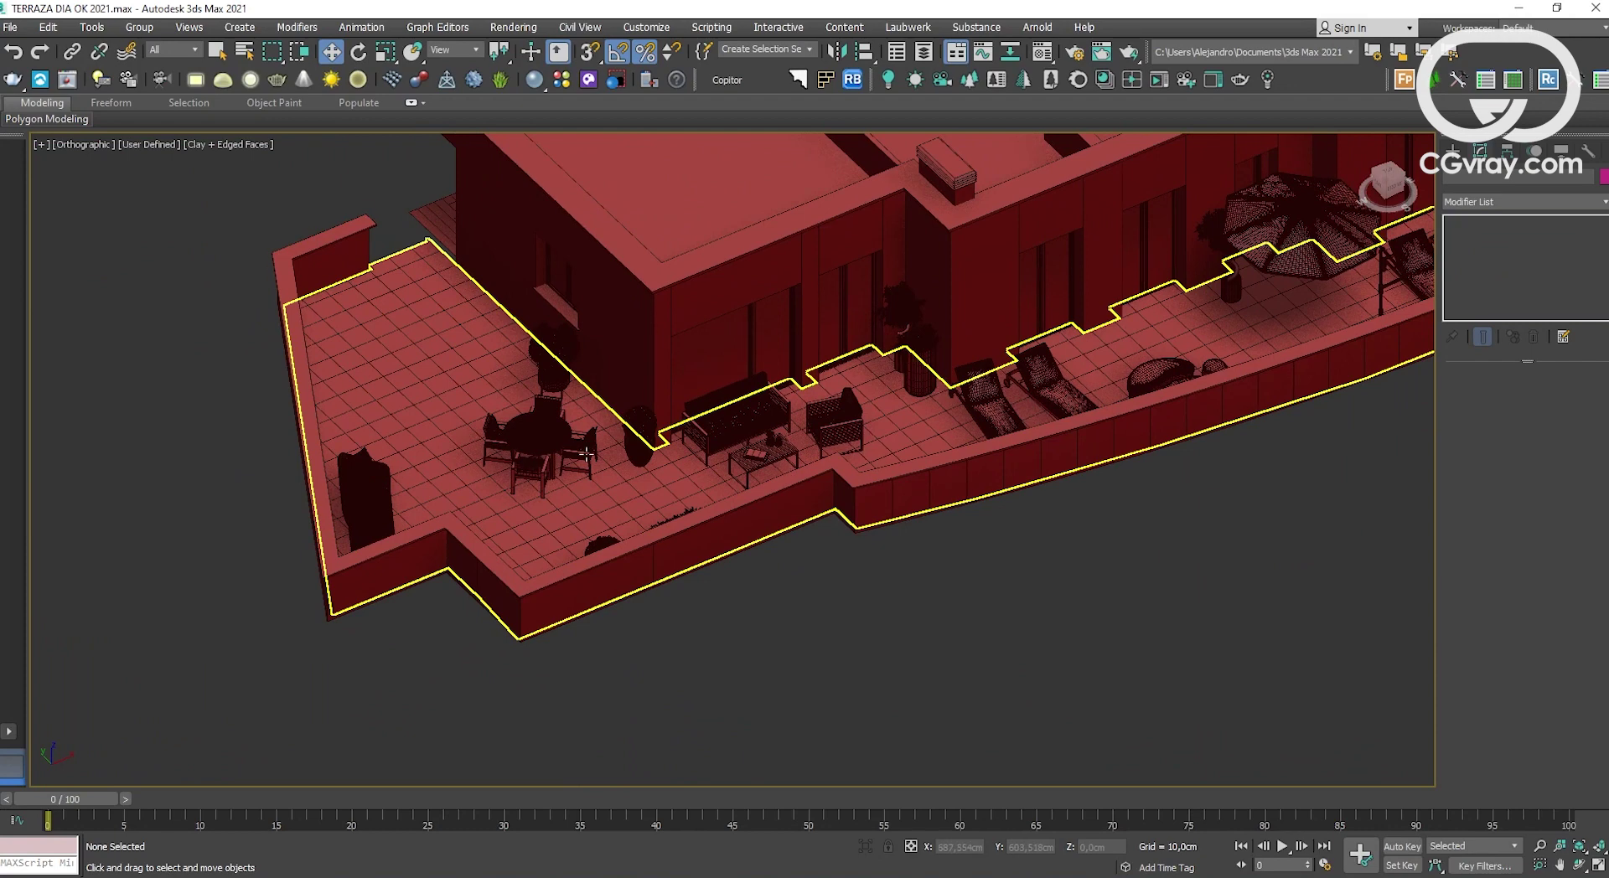
middle_click_drag(569, 447, 892, 495)
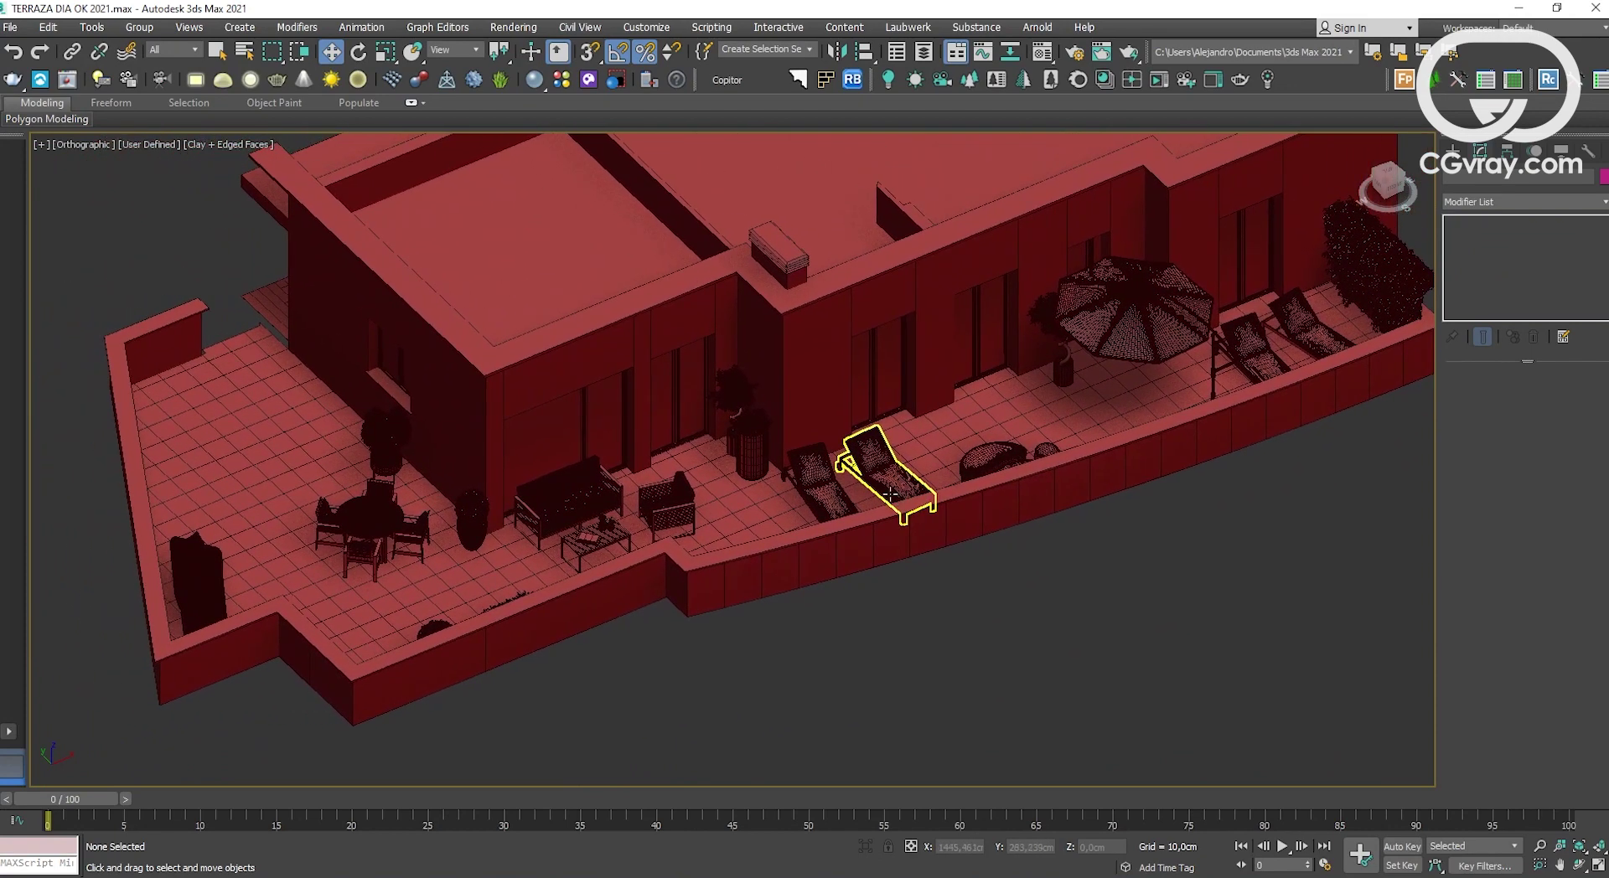
key("alt+w")
Step: Maximize the Top view and frame the whole terrace
left_click(377, 271)
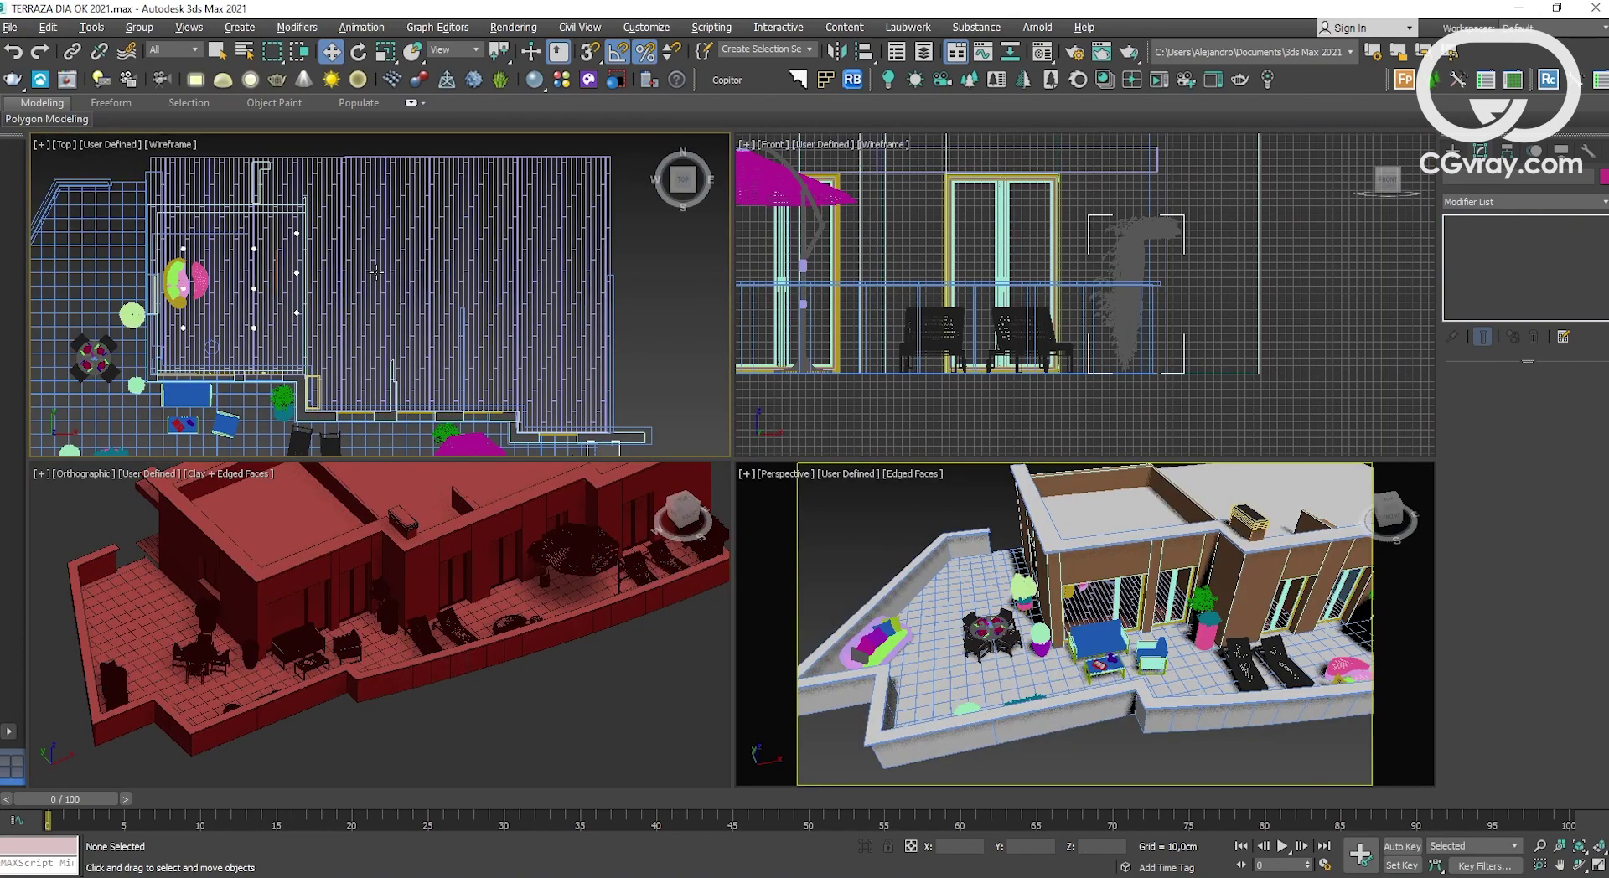
key("alt+w")
middle_click_drag(394, 298, 591, 231)
scroll(591, 231, "down", 3)
scroll(590, 231, "down", 2)
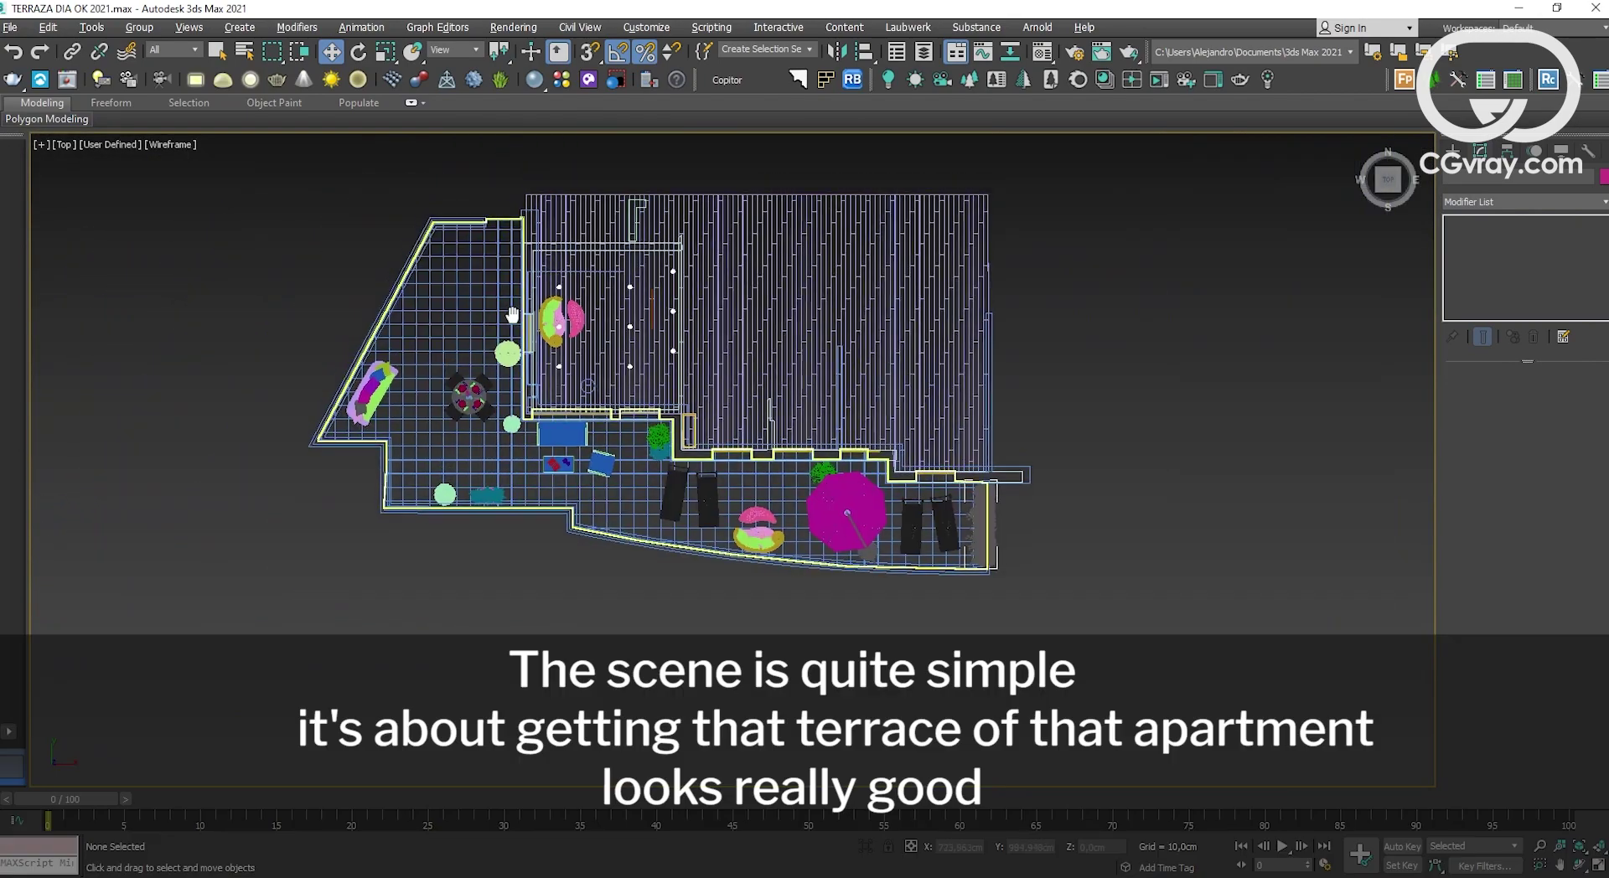
Step: Create a physical camera at the terrace's left edge, aimed right across it toward the house
left_click(1452, 151)
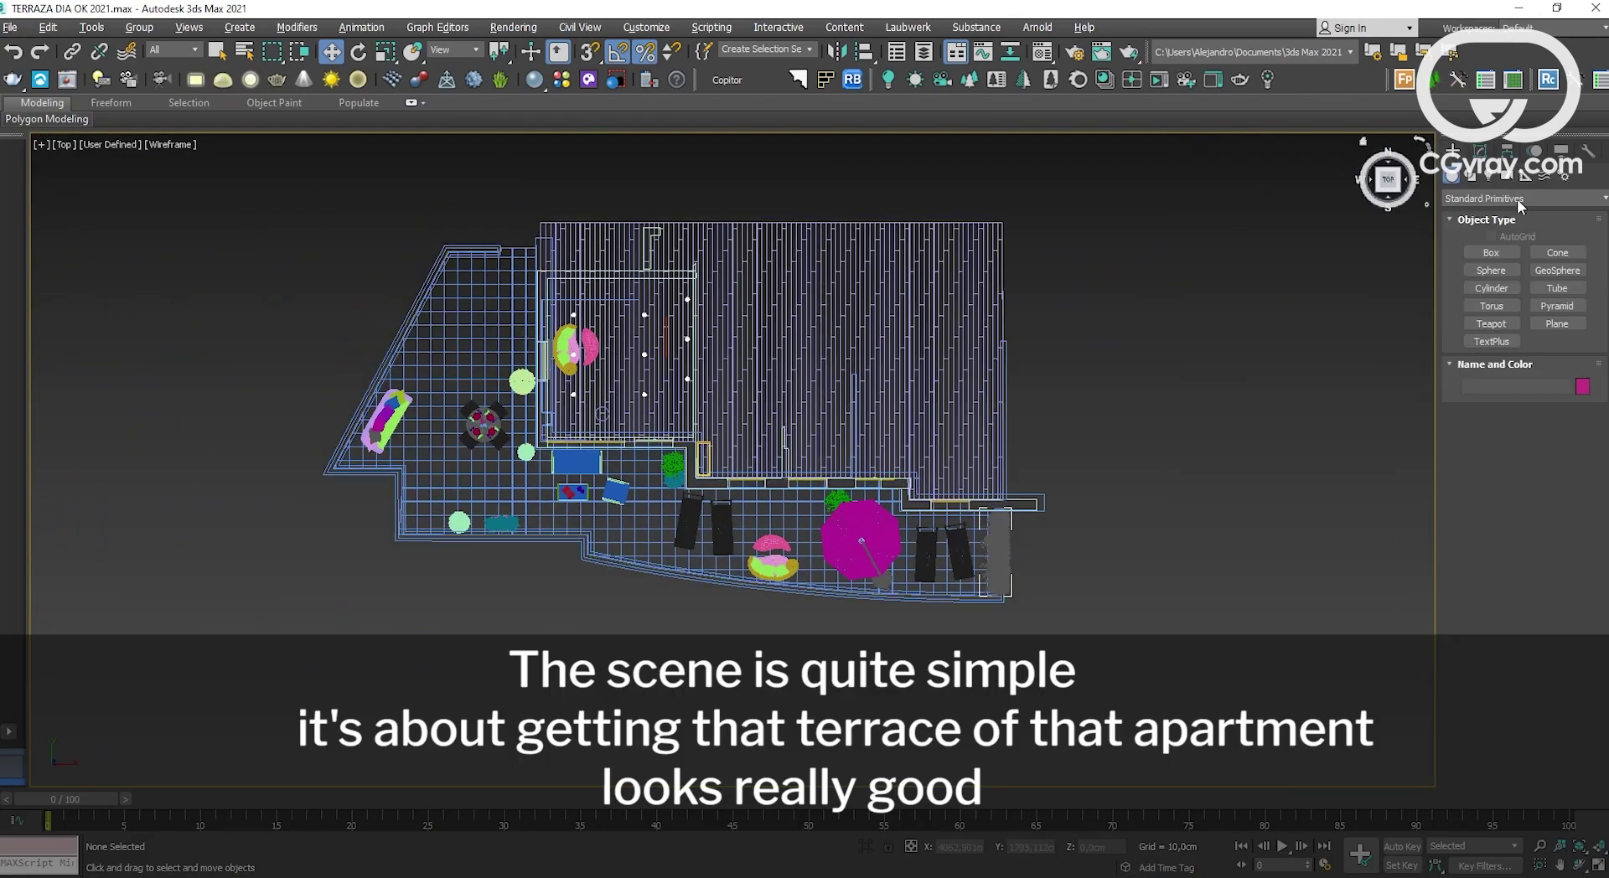
left_click(1508, 176)
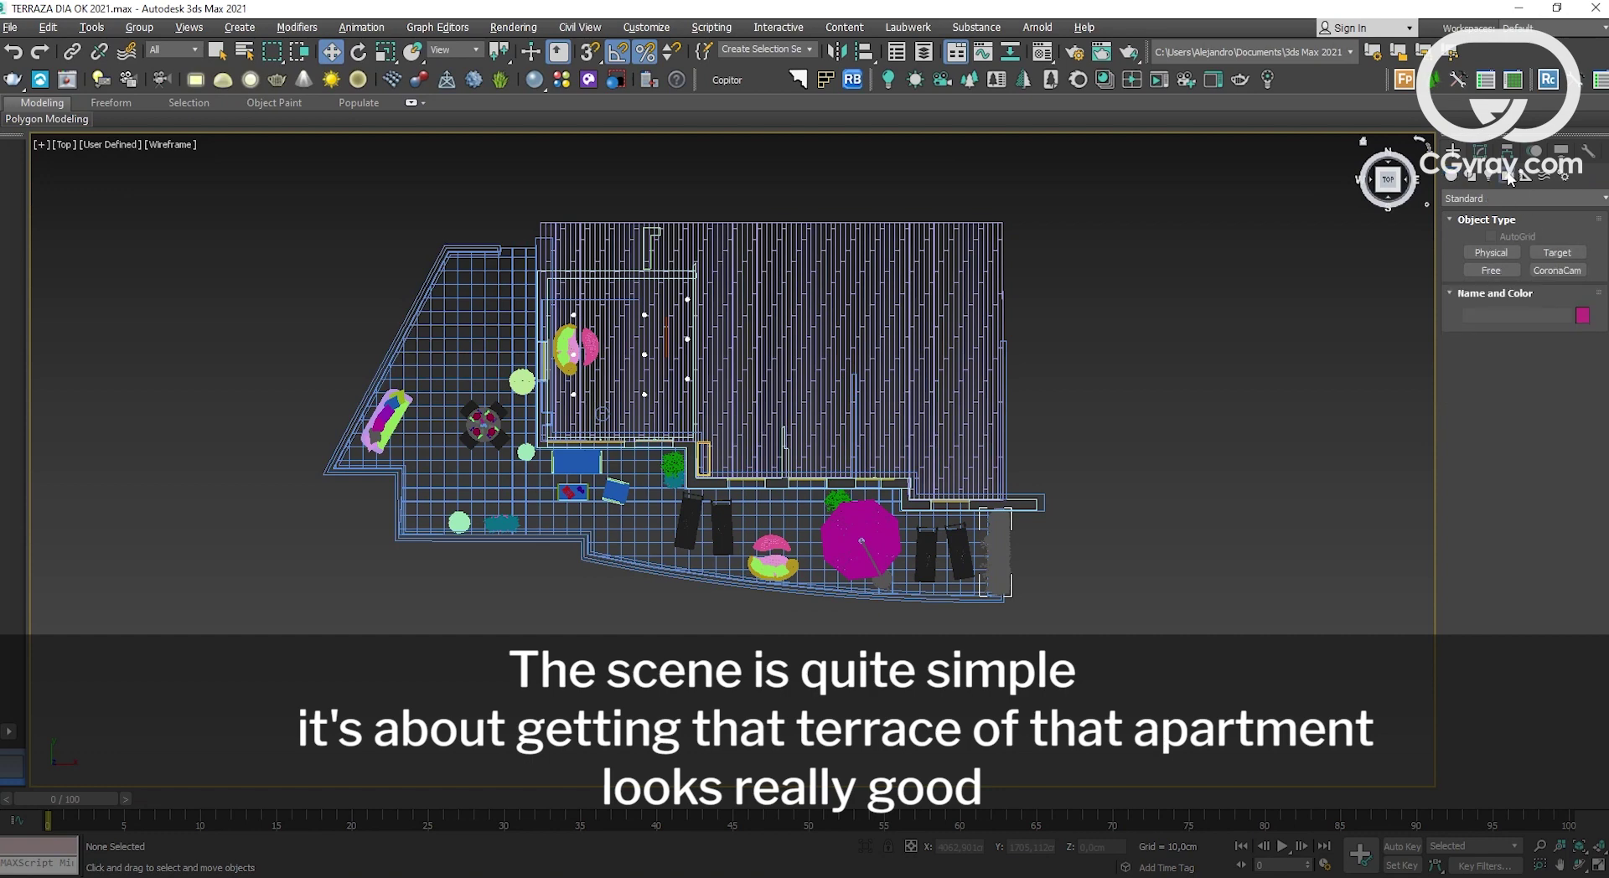
left_click(1491, 253)
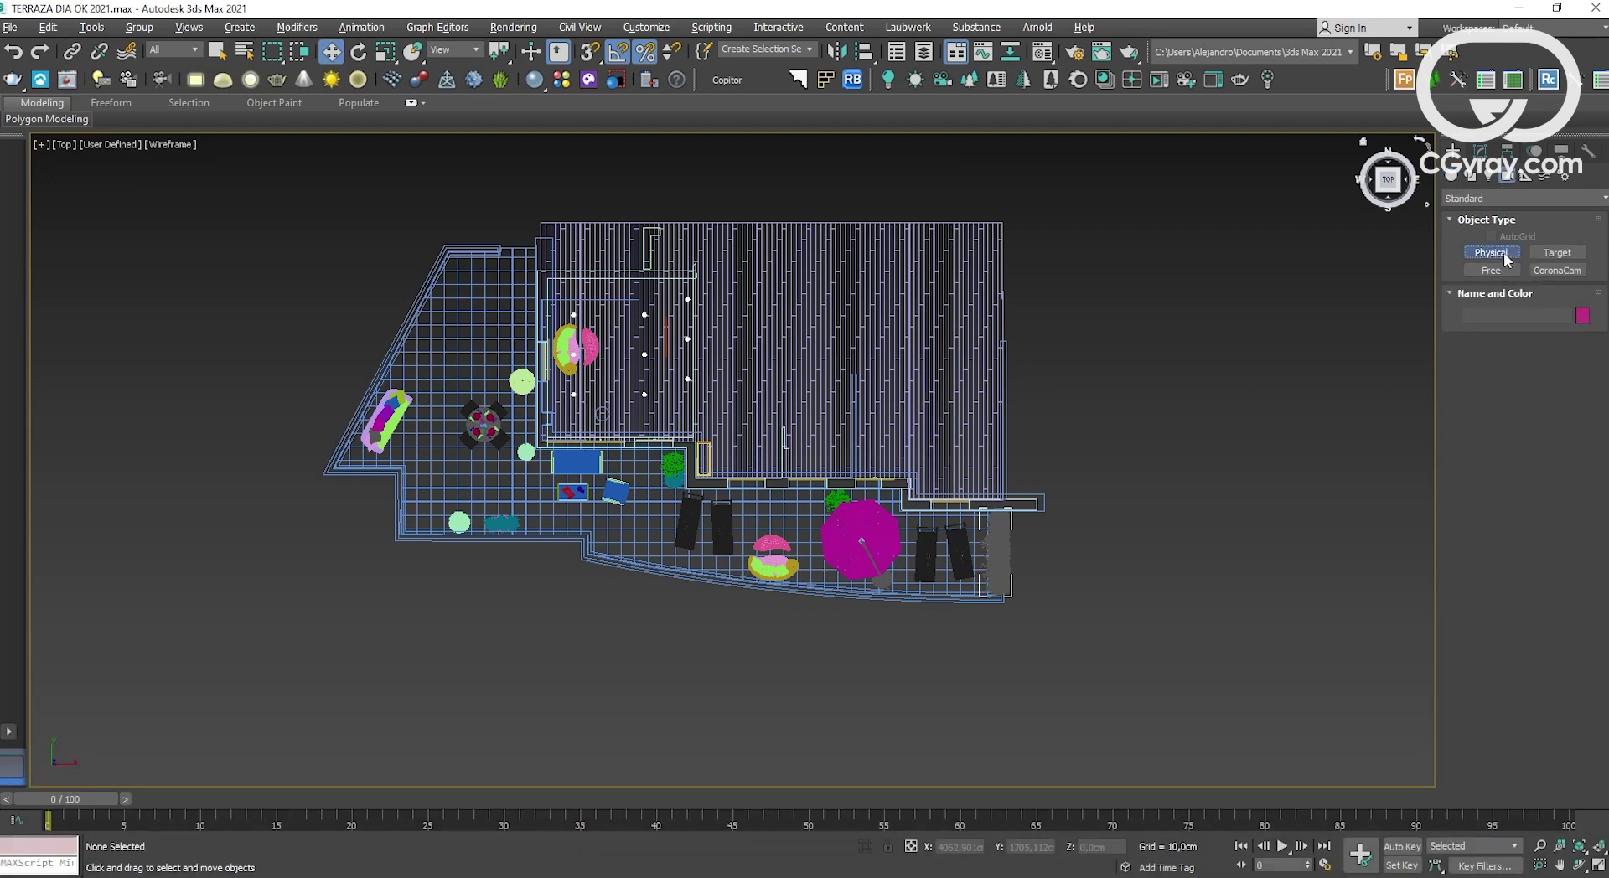
middle_click_drag(586, 388, 608, 370)
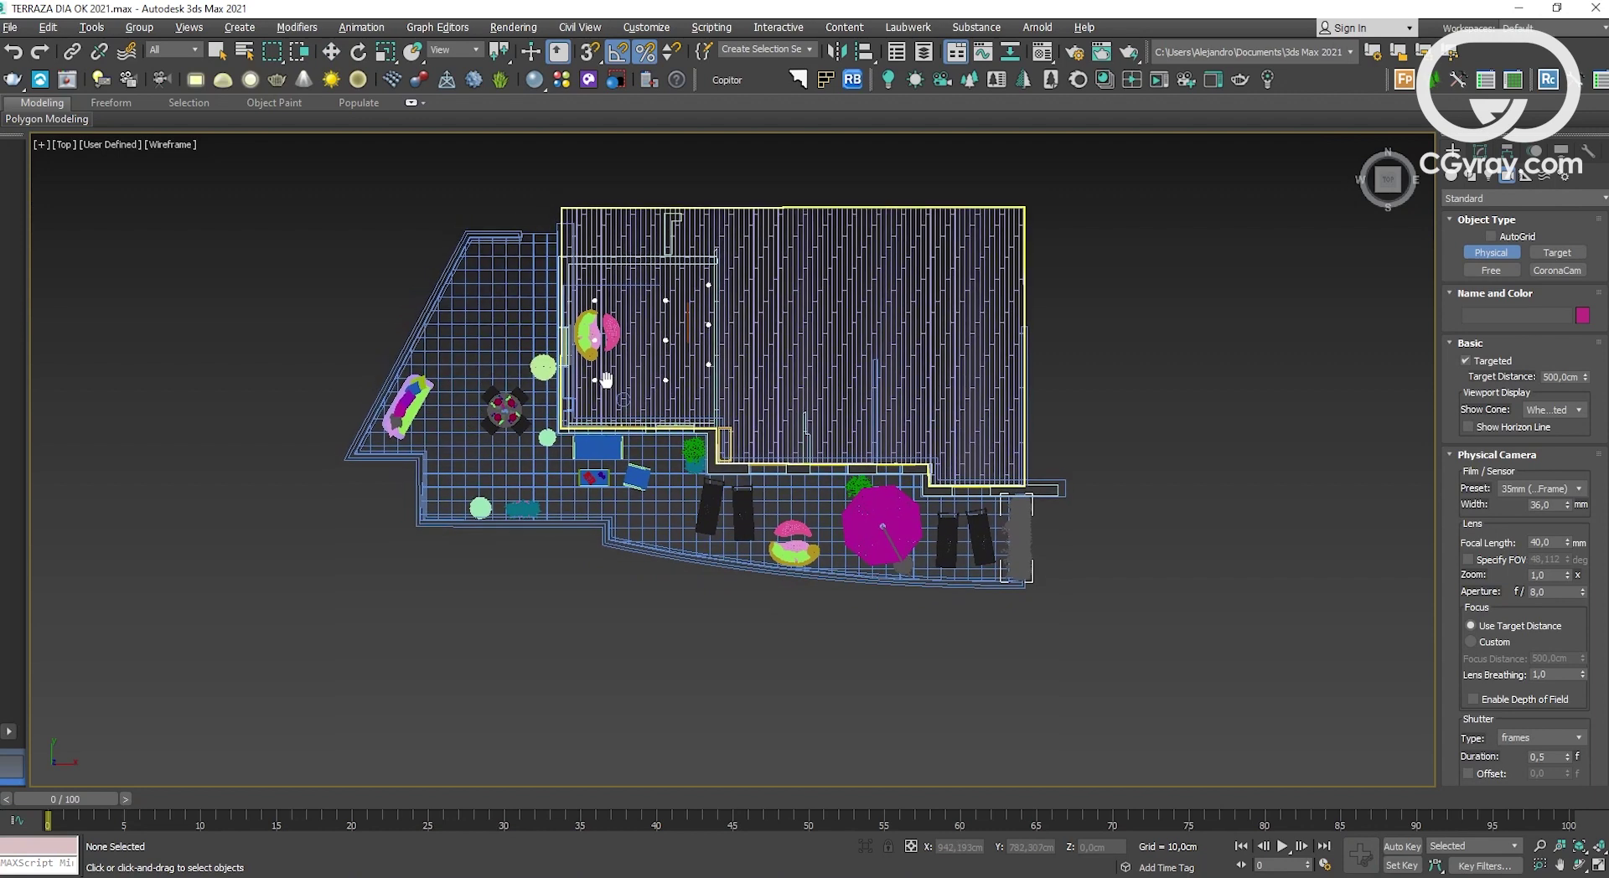
scroll(396, 469, "up", 5)
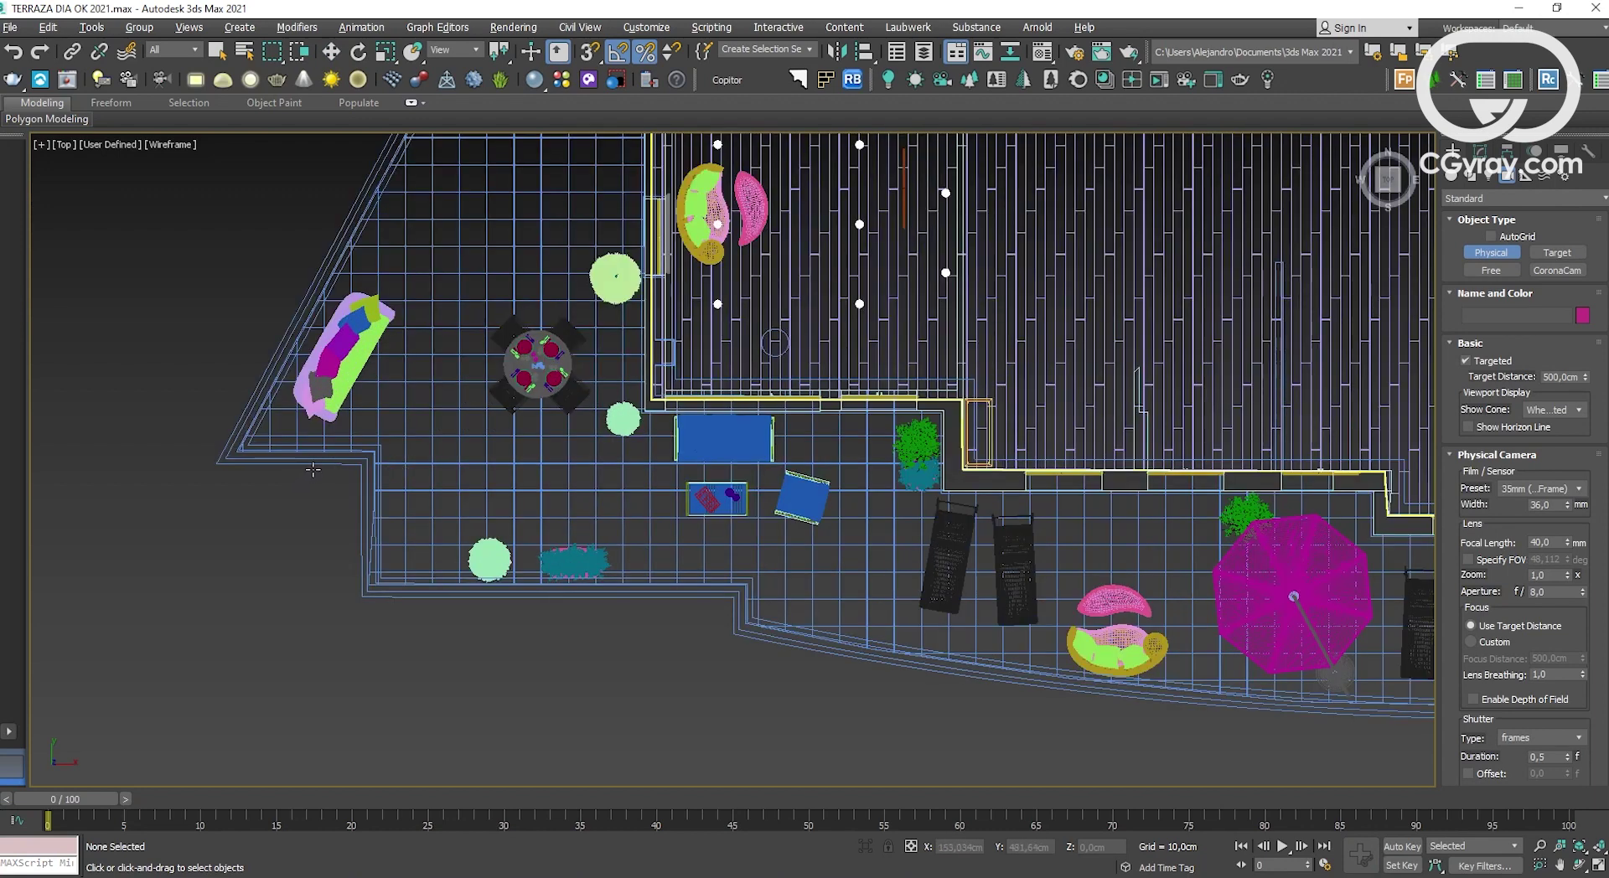
left_click_drag(313, 469, 868, 468)
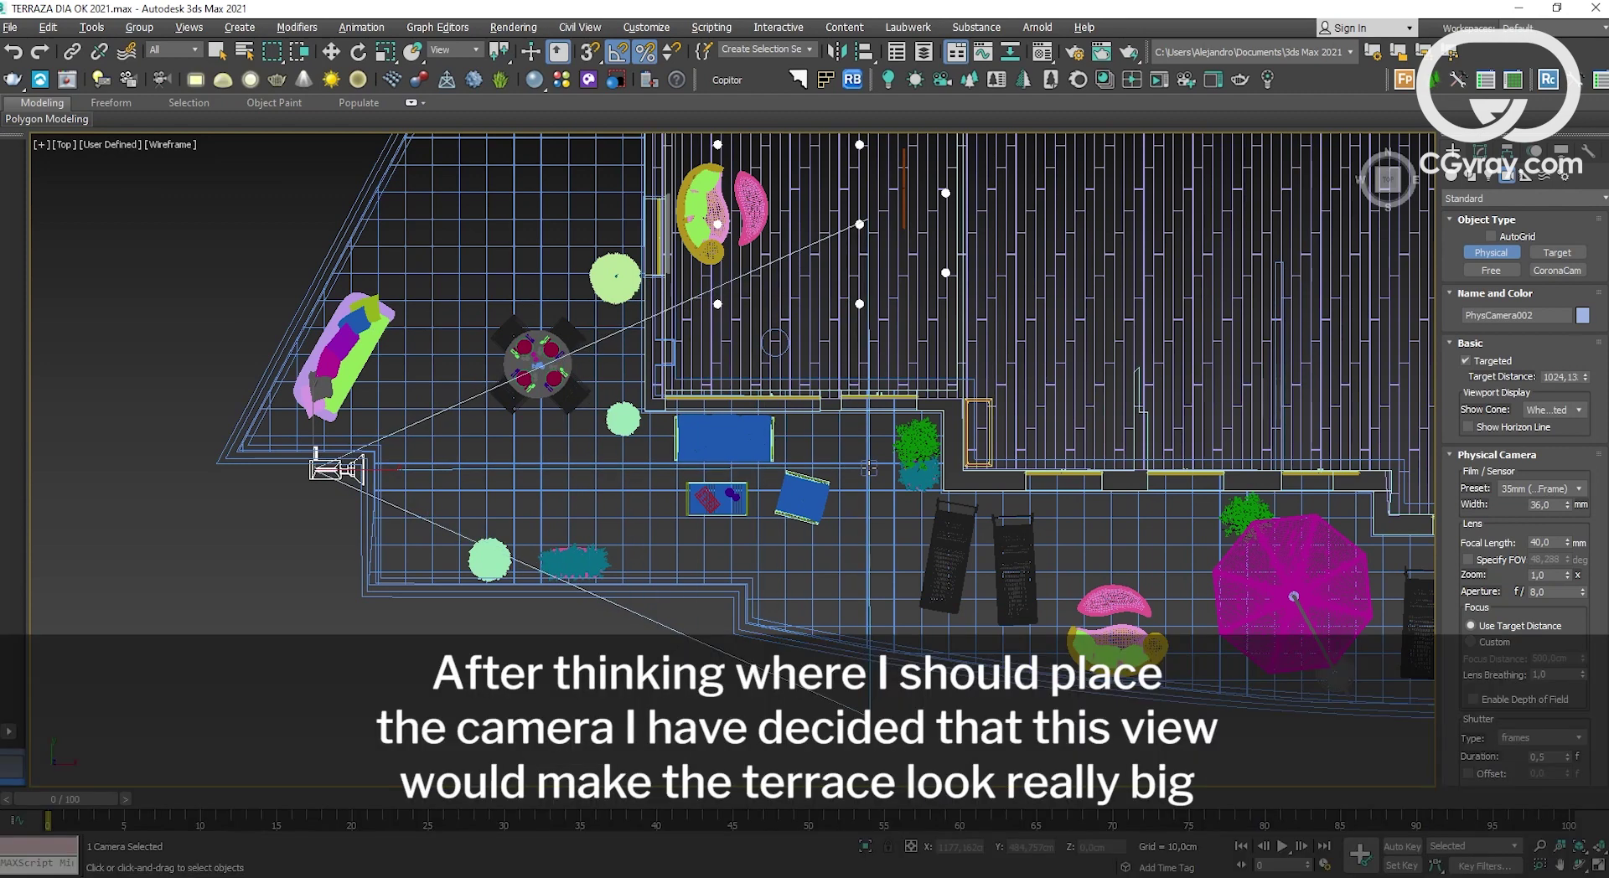
Step: Look through PhysCamera002 in the Perspective viewport and lift the camera off the floor
key("w")
scroll(339, 461, "up", 3)
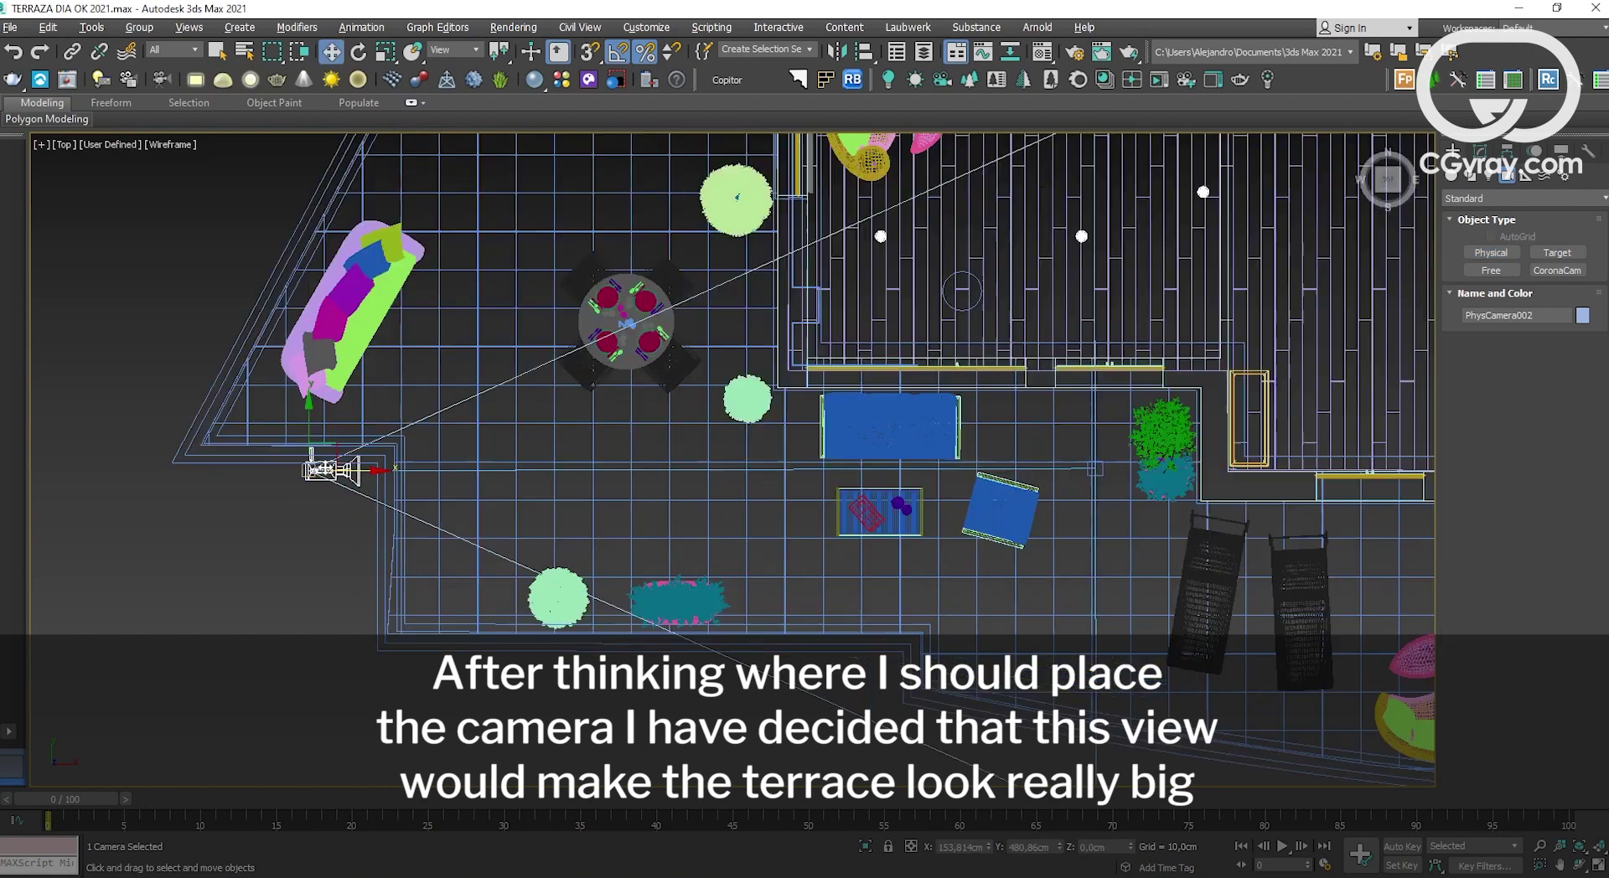
scroll(327, 469, "up", 4)
key("alt+w")
middle_click(930, 566)
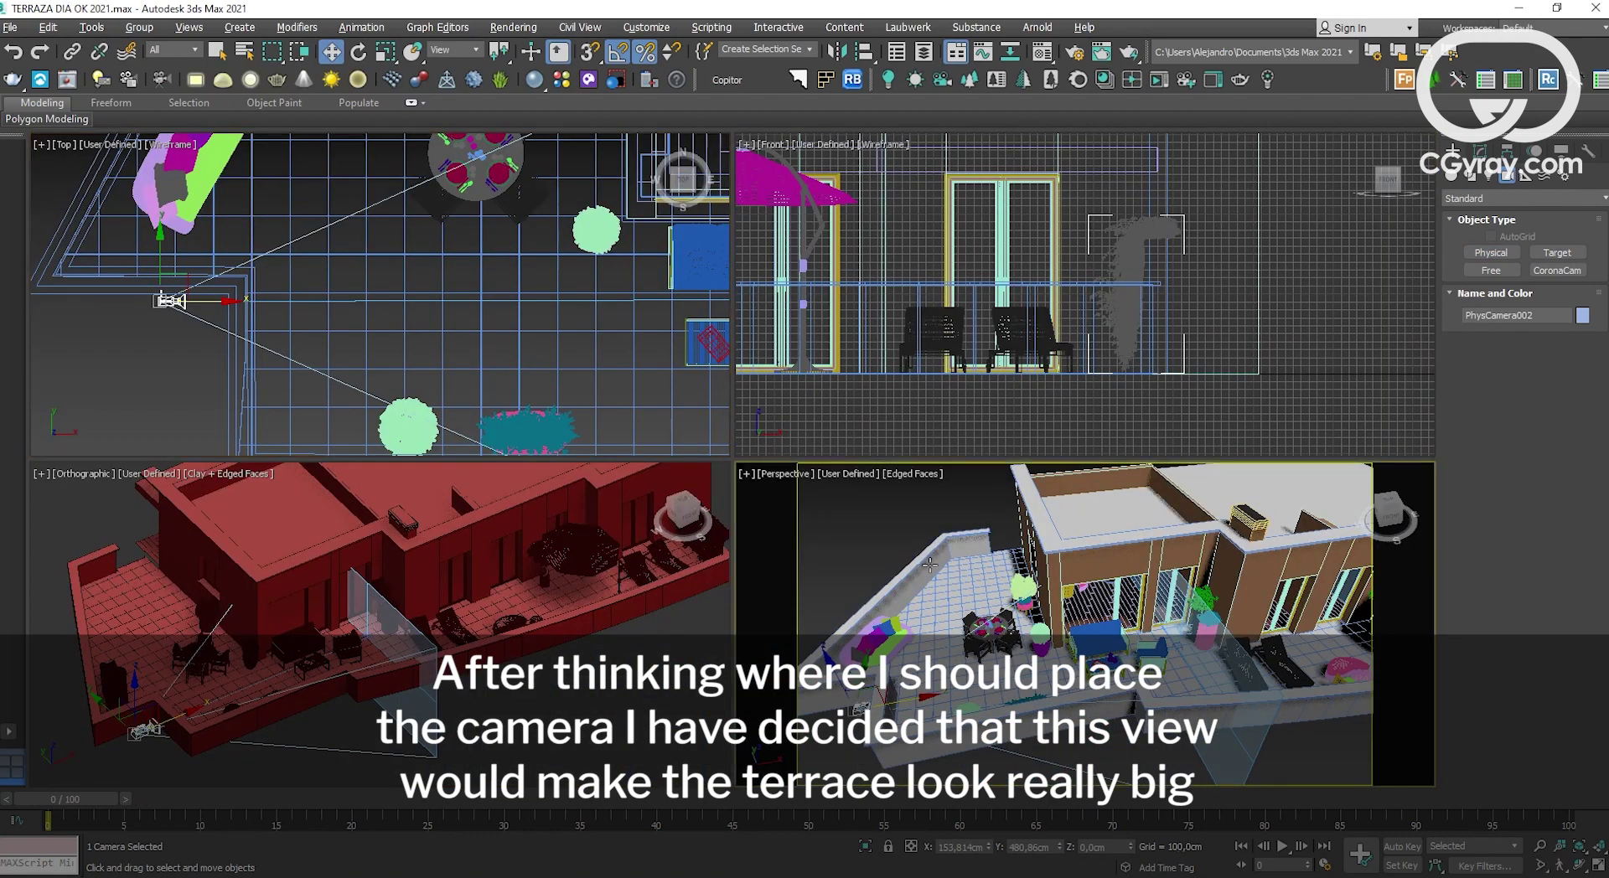
key("c")
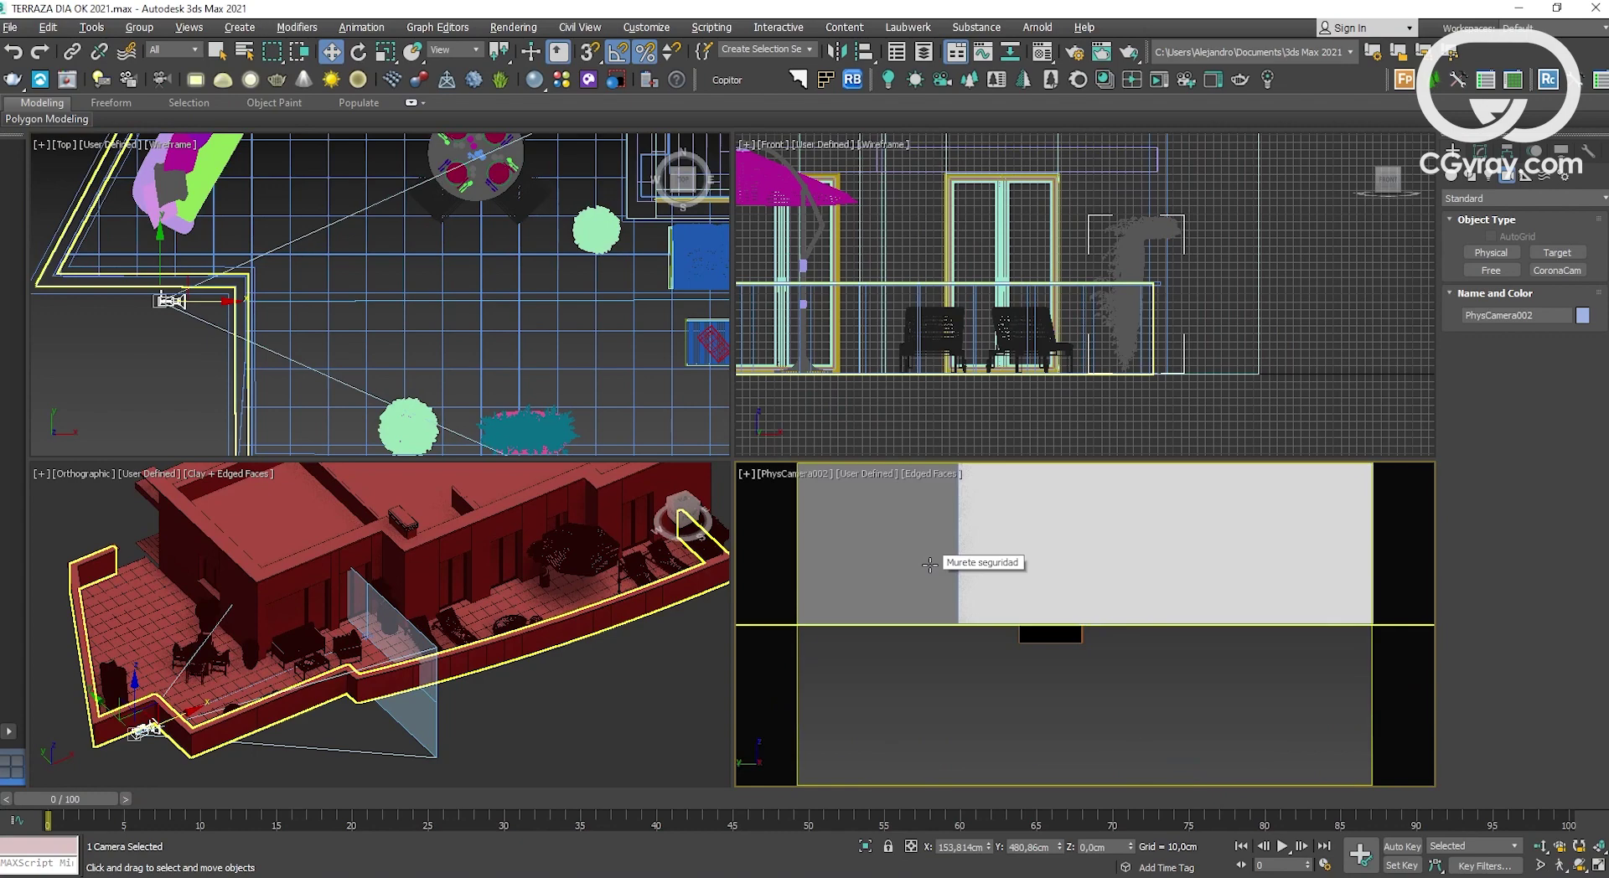
mouse_move(1049, 524)
middle_mouse_down()
mouse_move(1070, 508)
mouse_move(1056, 510)
middle_mouse_up()
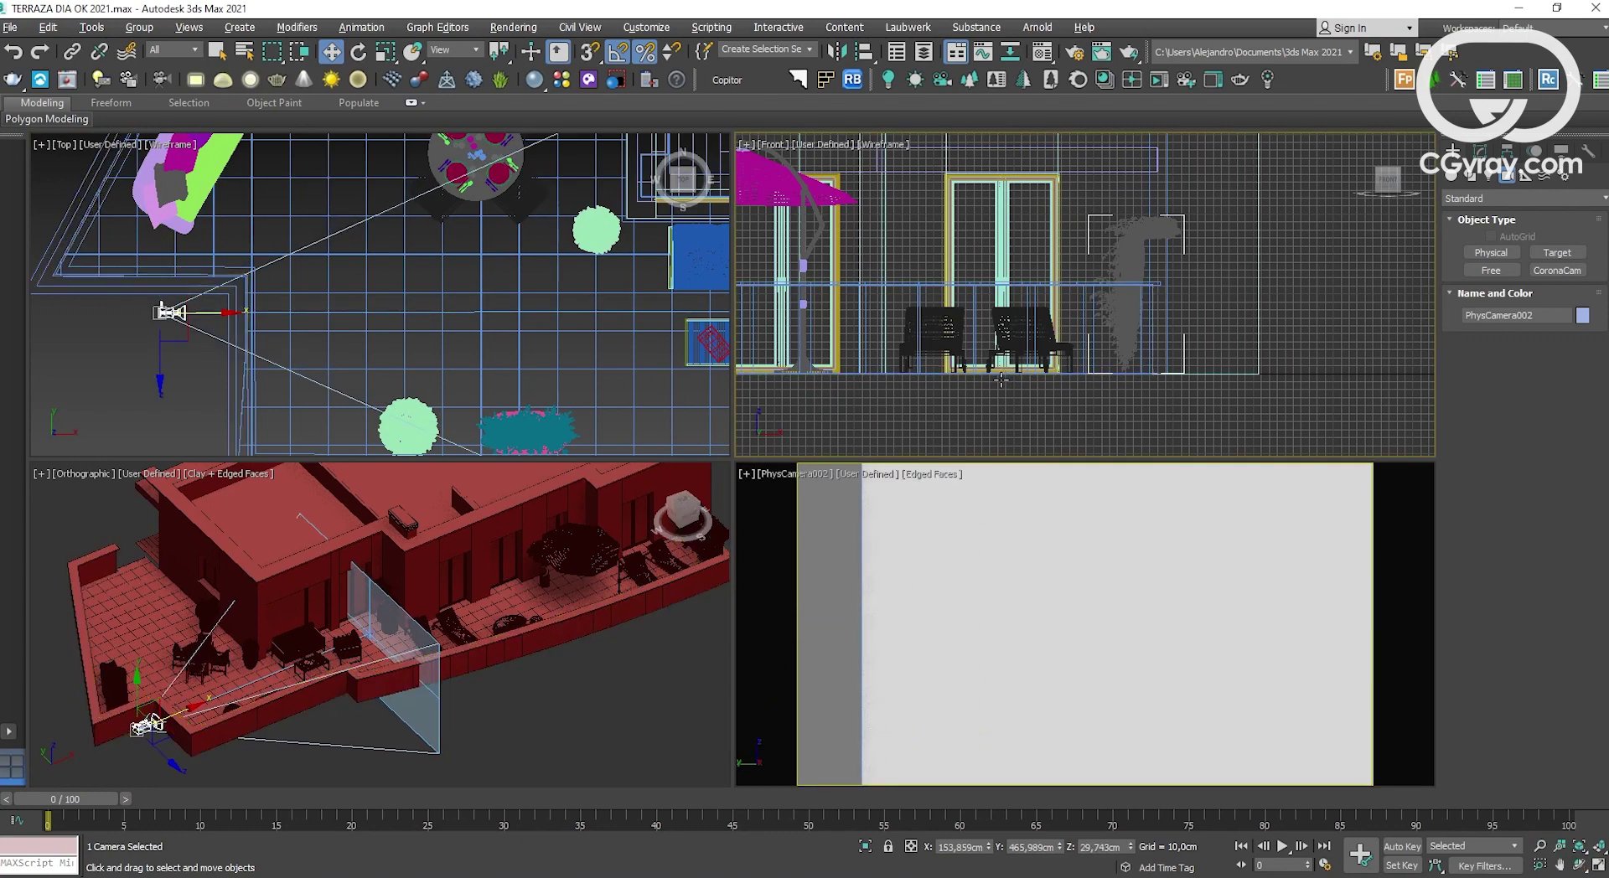
Step: Check the camera height in the Front view and raise it to about 52 cm
middle_click(820, 365)
key("alt+w")
middle_click_drag(820, 365, 1121, 398)
scroll(1122, 398, "down", 3)
scroll(1106, 402, "down", 5)
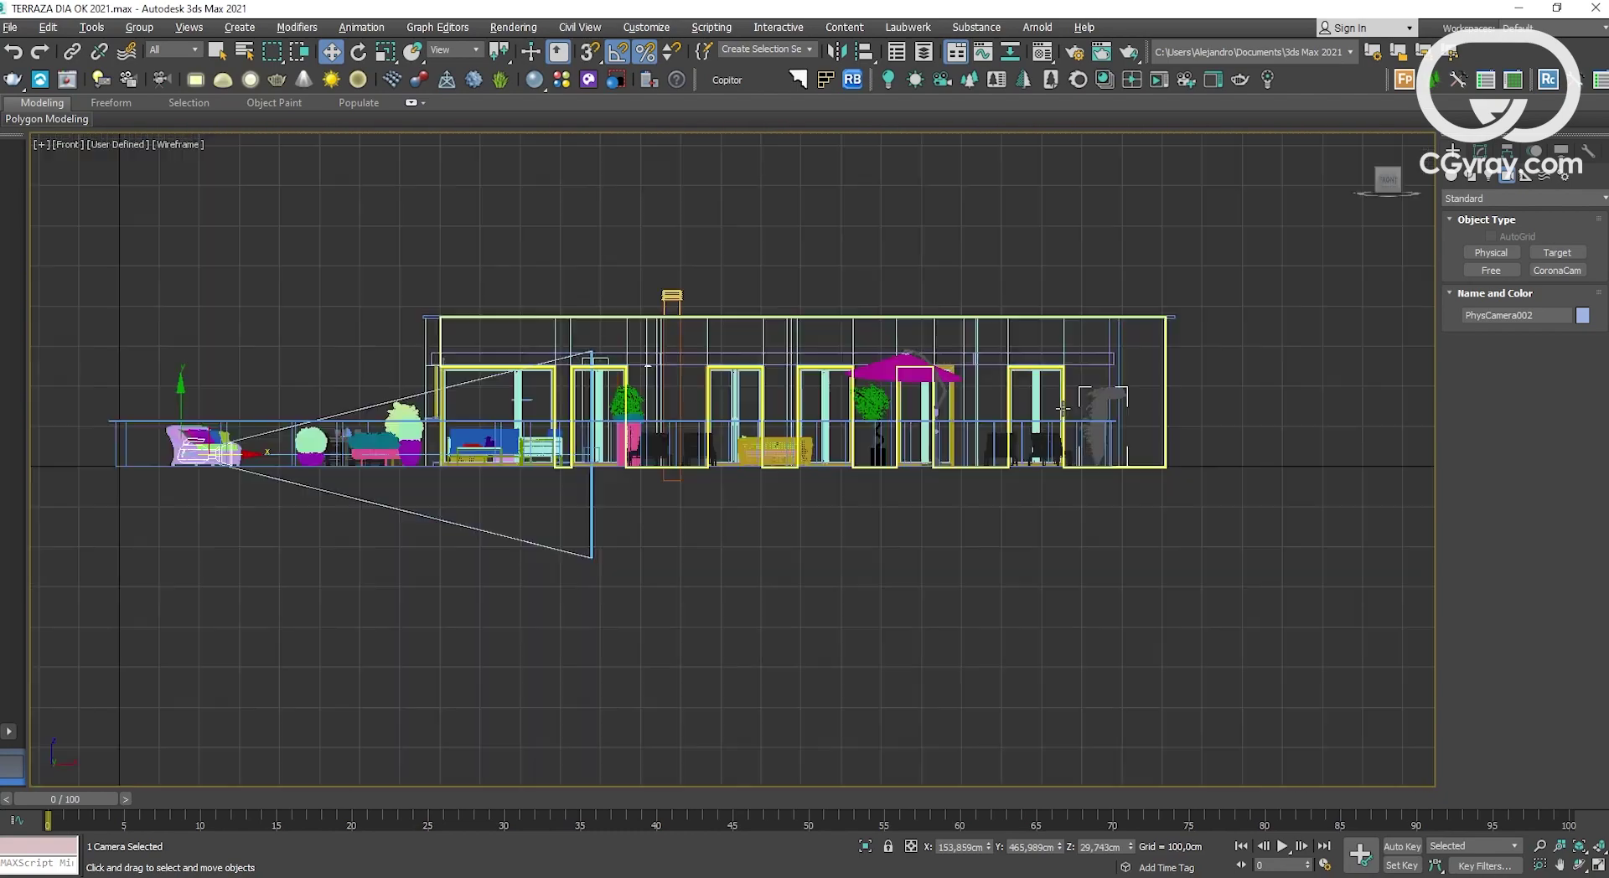
middle_click_drag(550, 402, 612, 399)
scroll(366, 441, "up", 3)
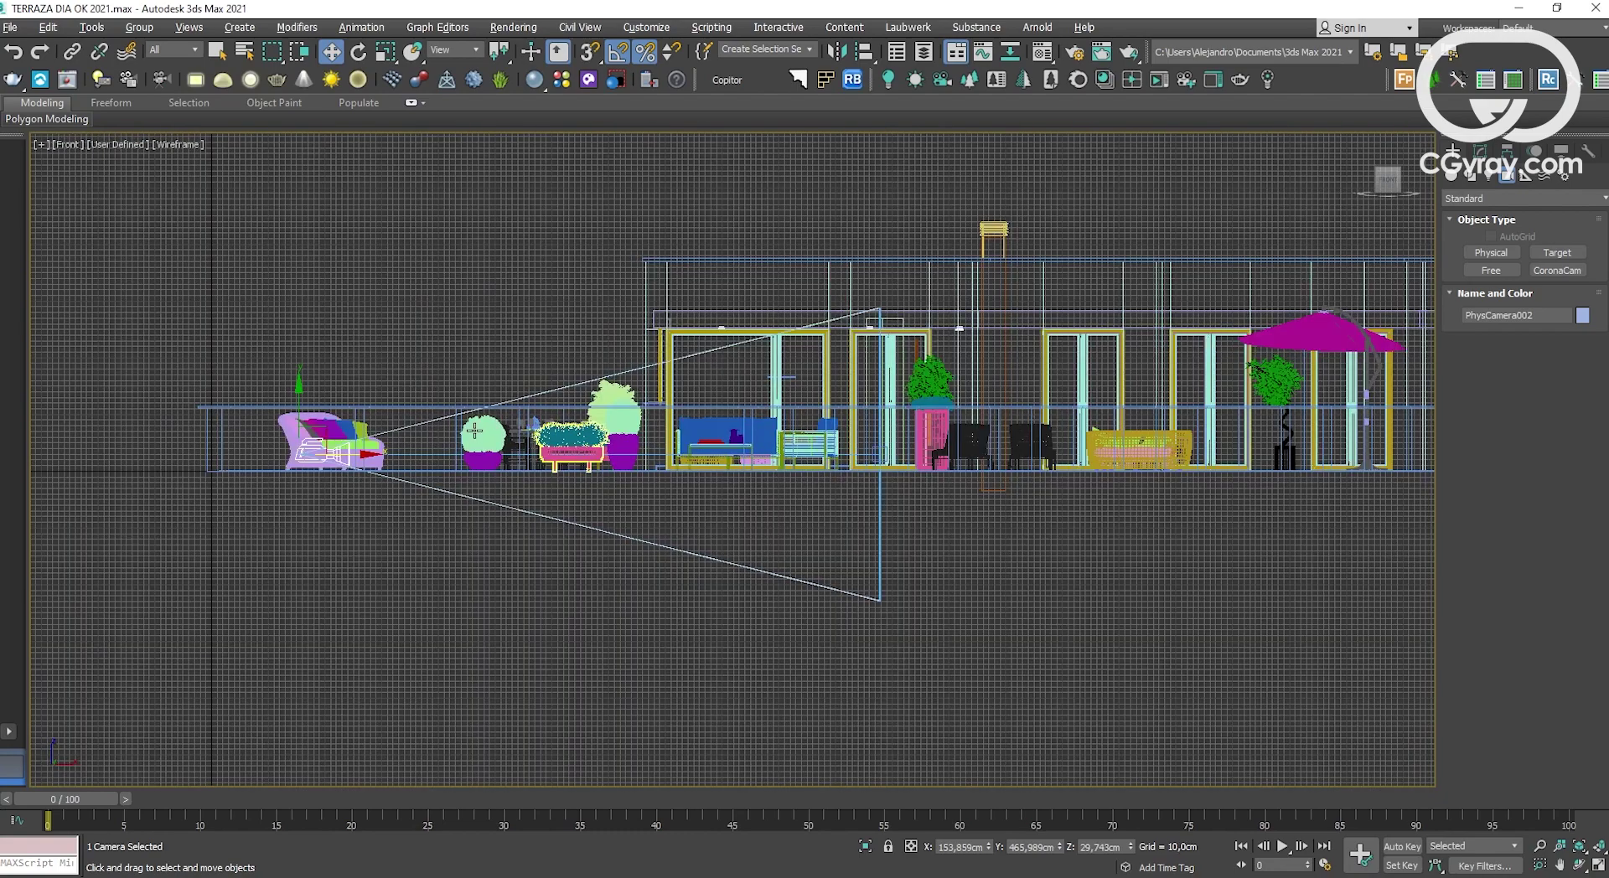
scroll(366, 442, "up", 3)
scroll(366, 442, "up", 4)
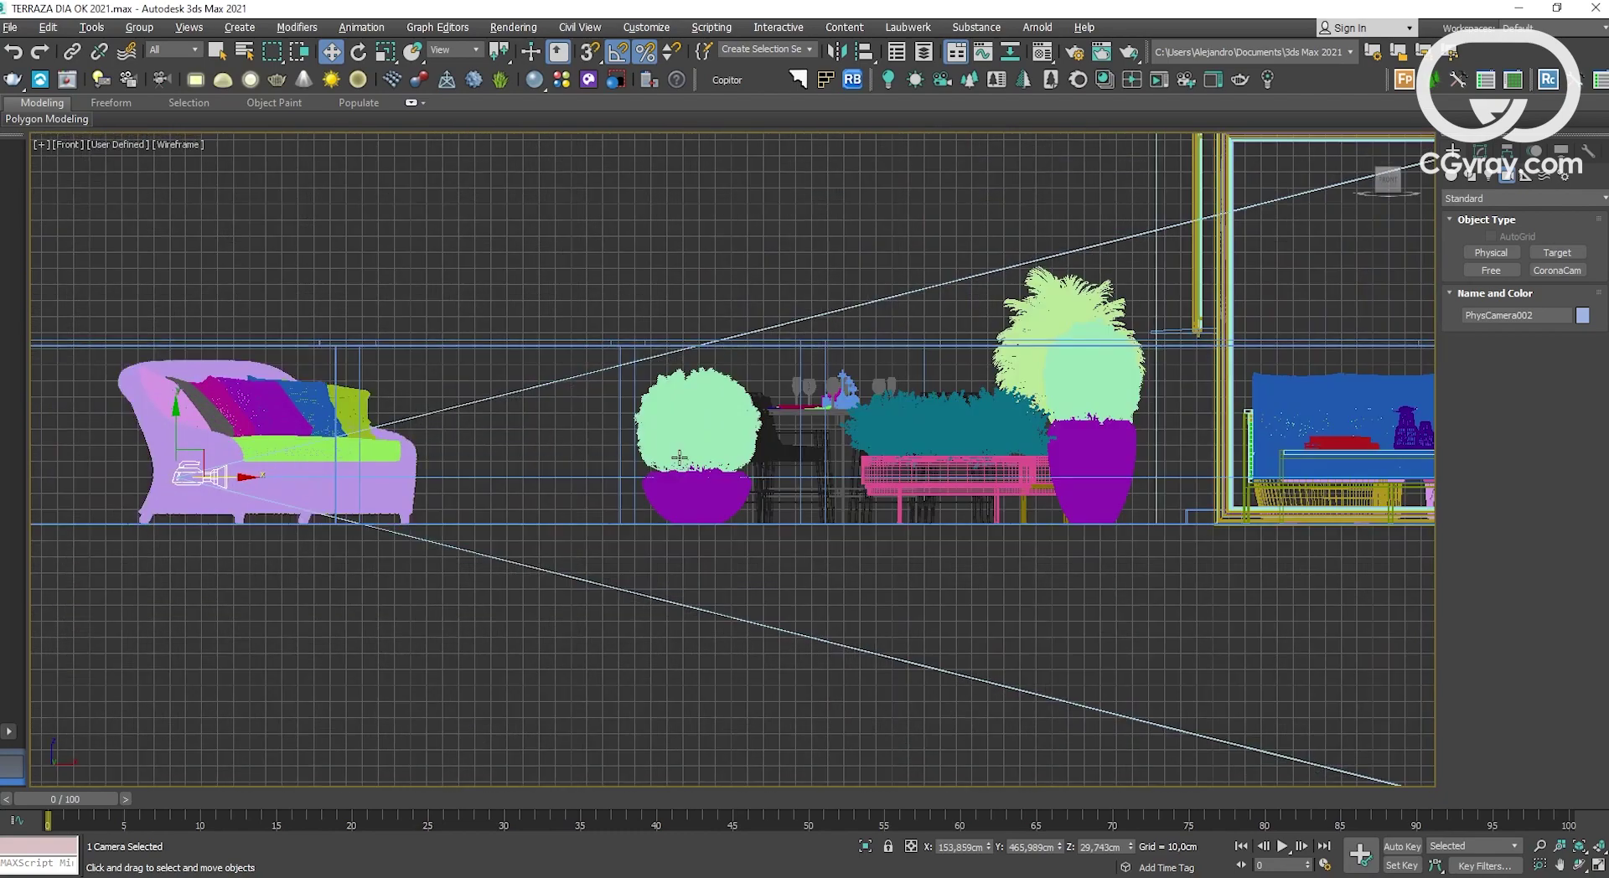
key("alt+w")
key("alt+w")
middle_click_drag(963, 467, 960, 495)
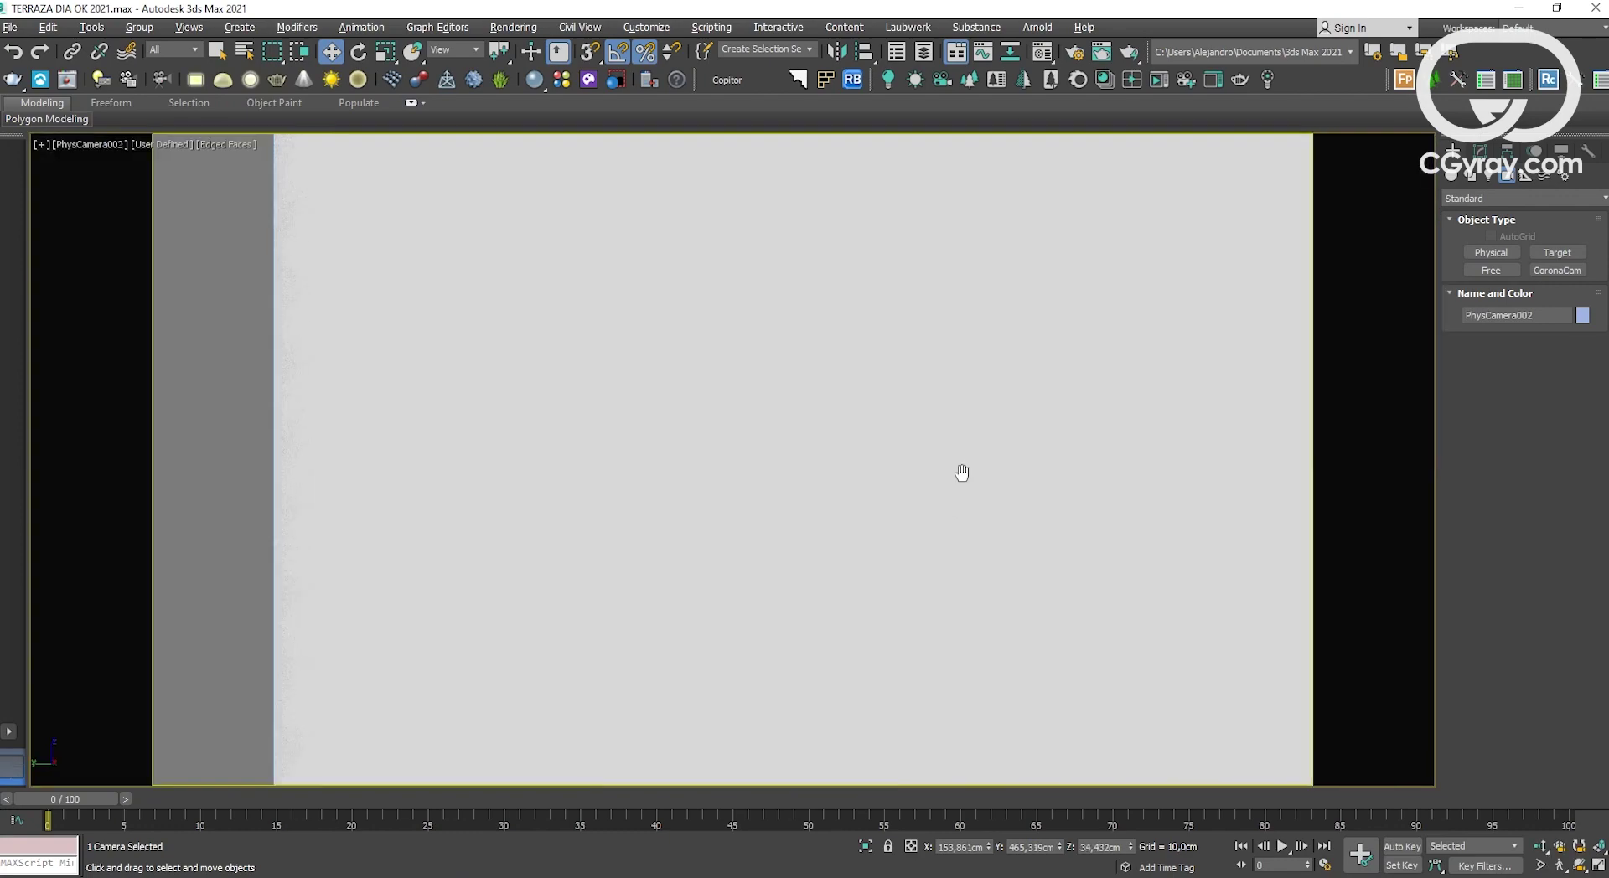
key("alt+w")
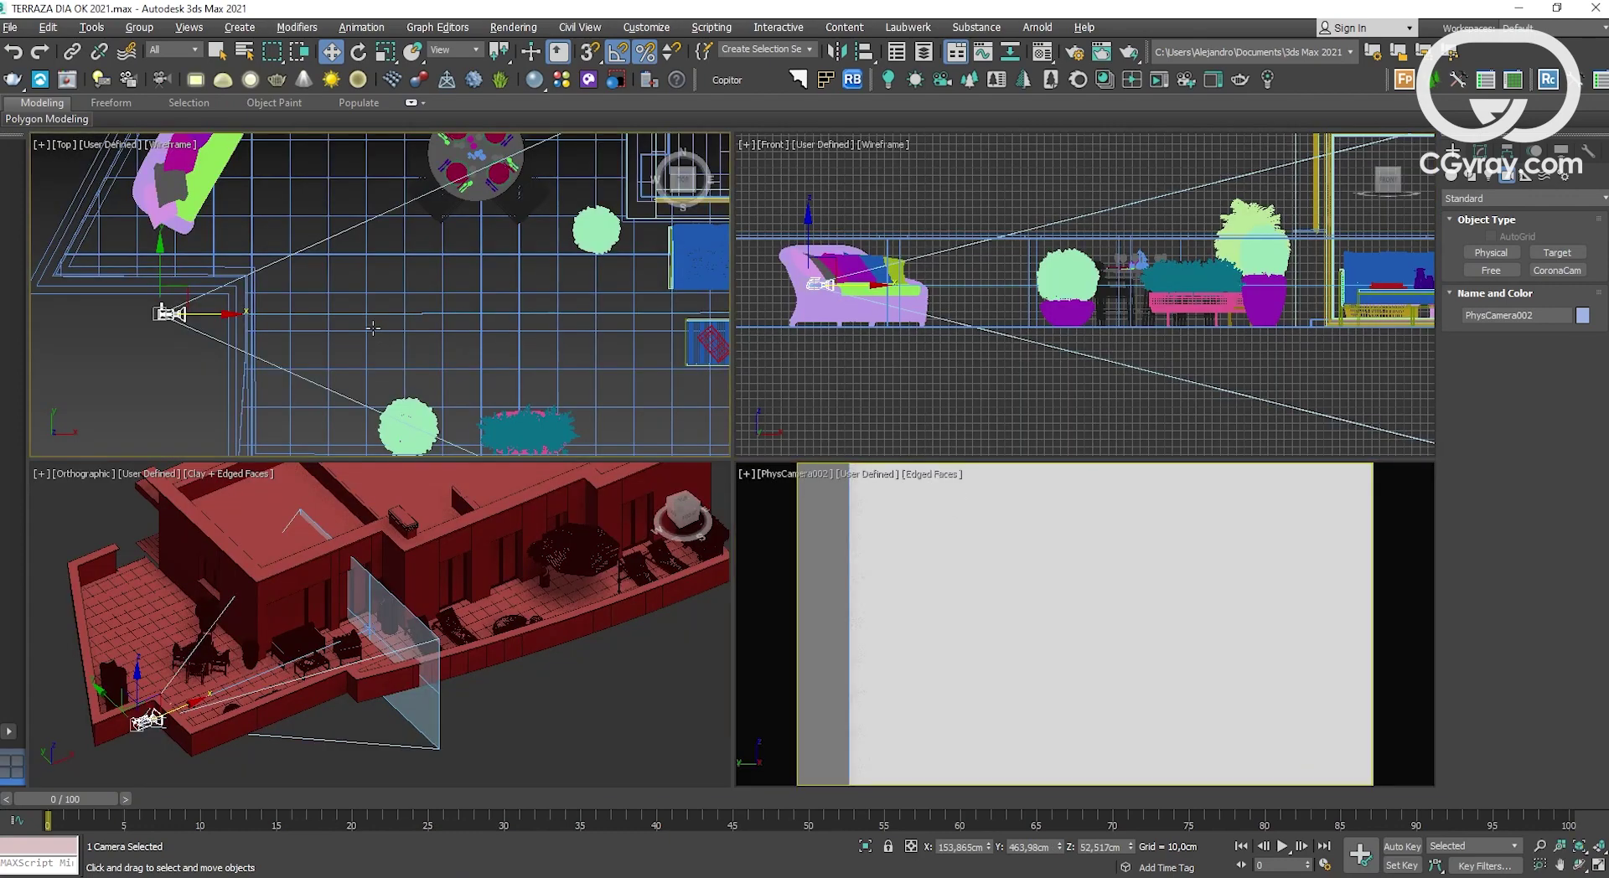
key("alt+w")
Step: Enable the camera's clipping planes and set the near clip distance to 134 cm
left_click(1480, 154)
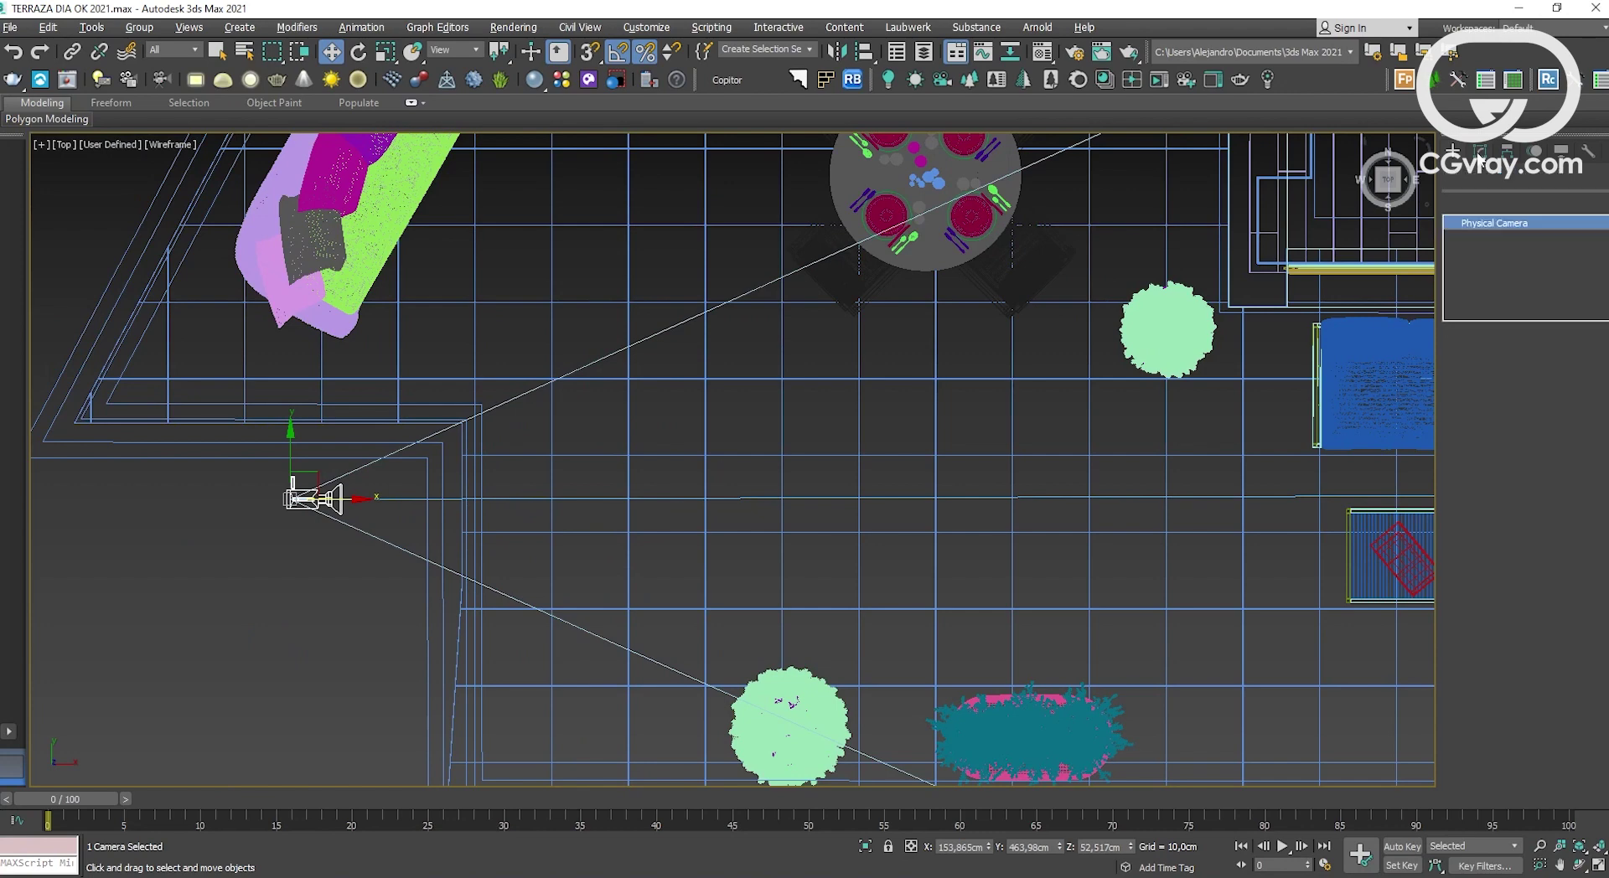
scroll(1509, 436, "down", 5)
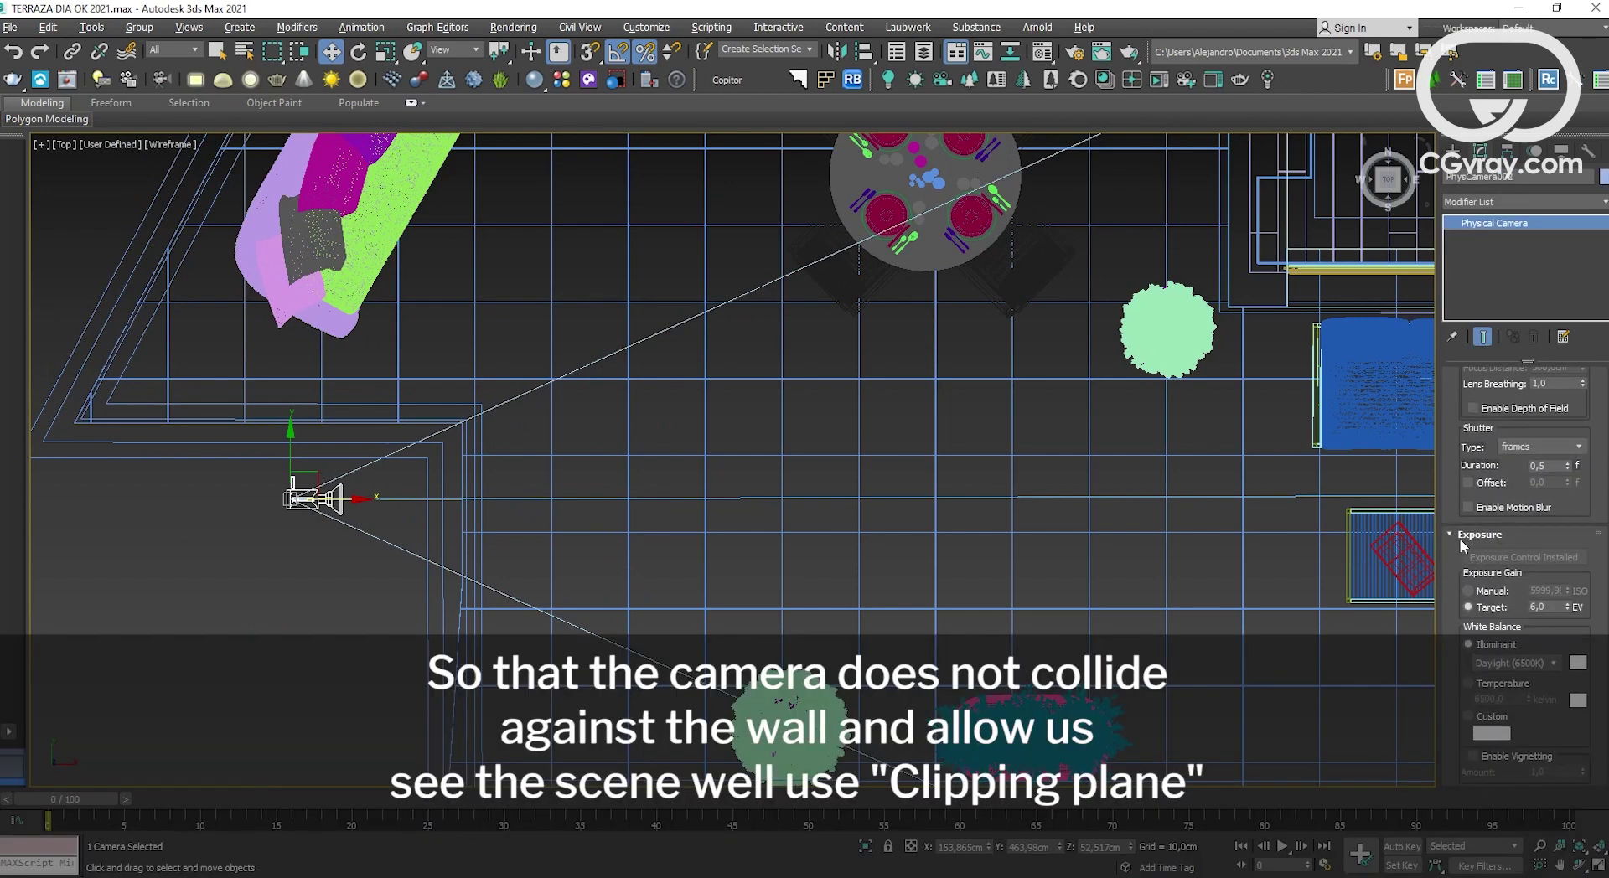
left_click(1477, 535)
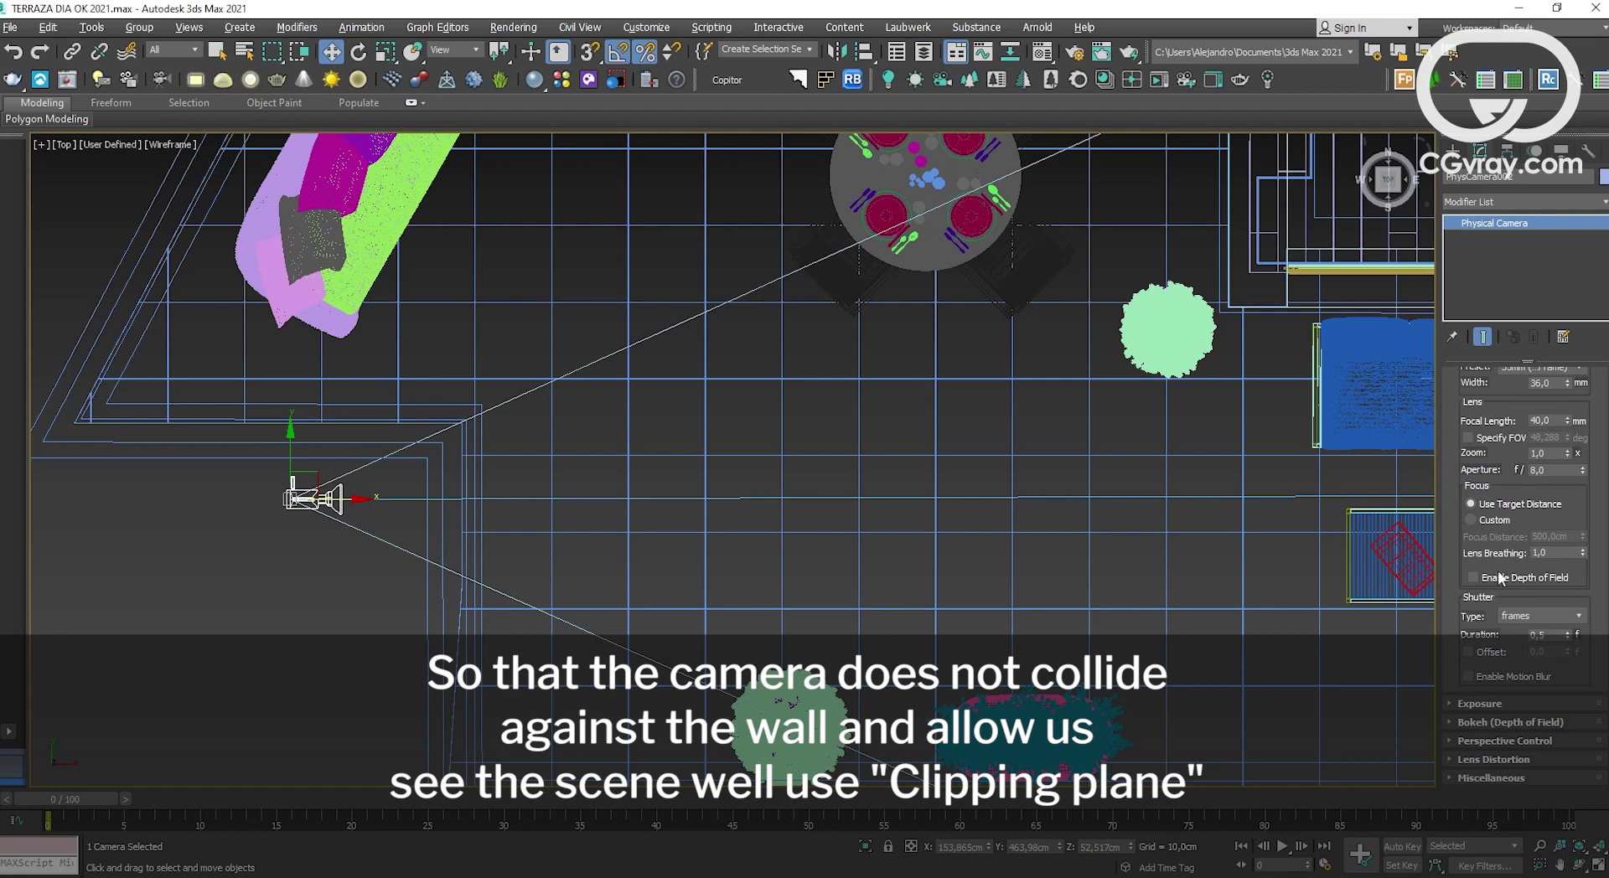
left_click(1515, 778)
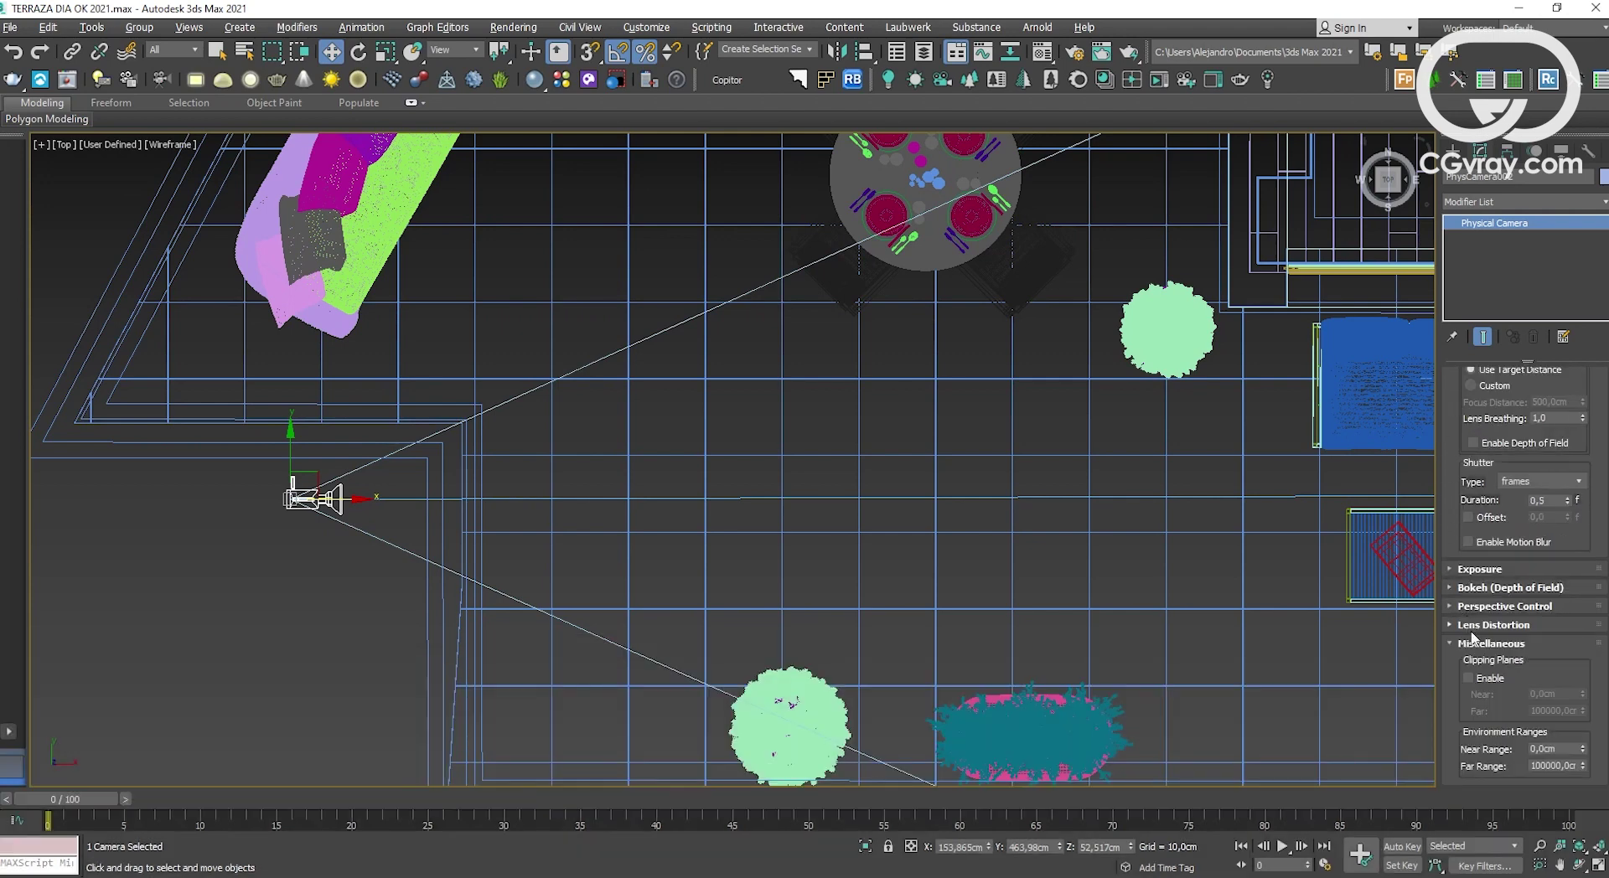
left_click(1468, 678)
left_click_drag(1582, 694, 1560, 541)
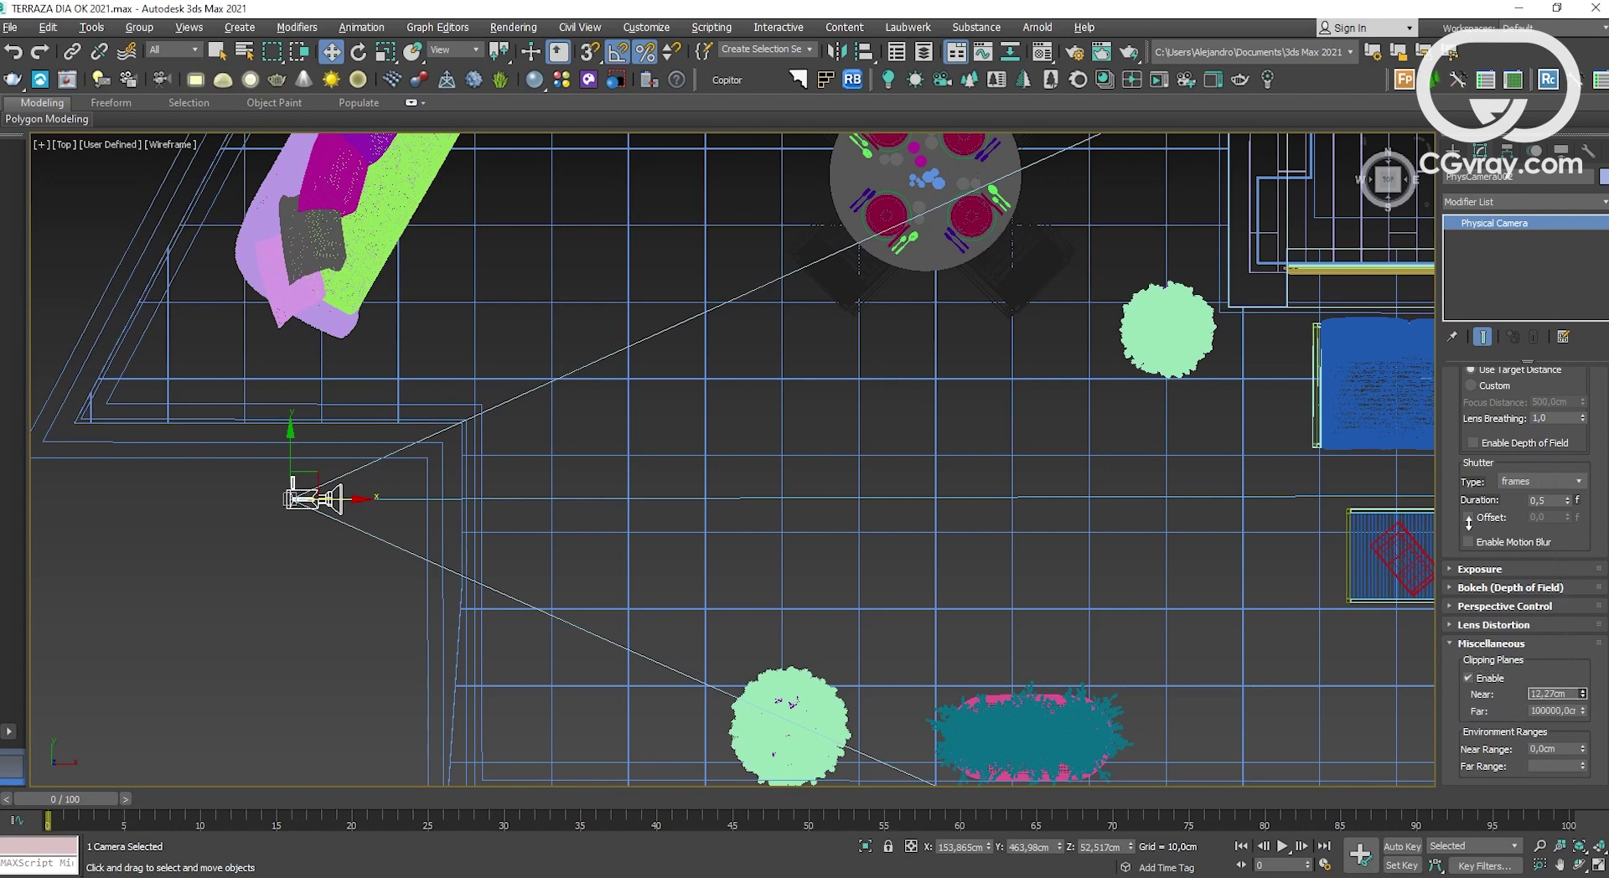
left_click_drag(1547, 387, 1508, 642)
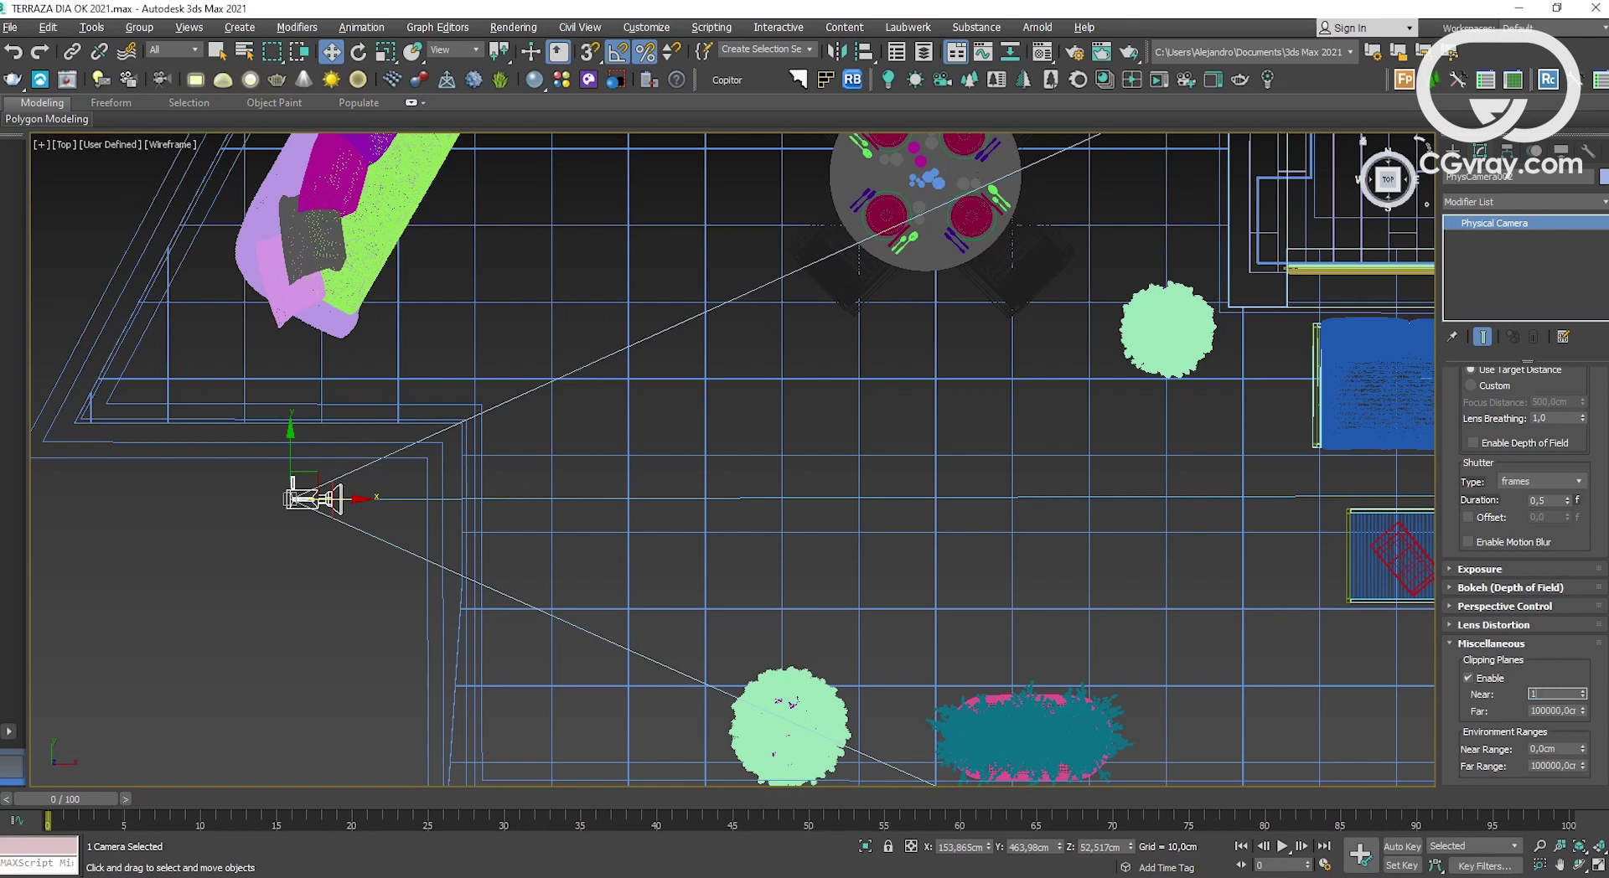
type("00")
key("Return")
mouse_move(1583, 694)
left_mouse_down()
mouse_move(1569, 653)
mouse_move(1577, 664)
left_mouse_up()
key("alt+w")
Step: Raise the camera to about 89 cm in the maximized camera view
right_click(1105, 584)
key("alt+w")
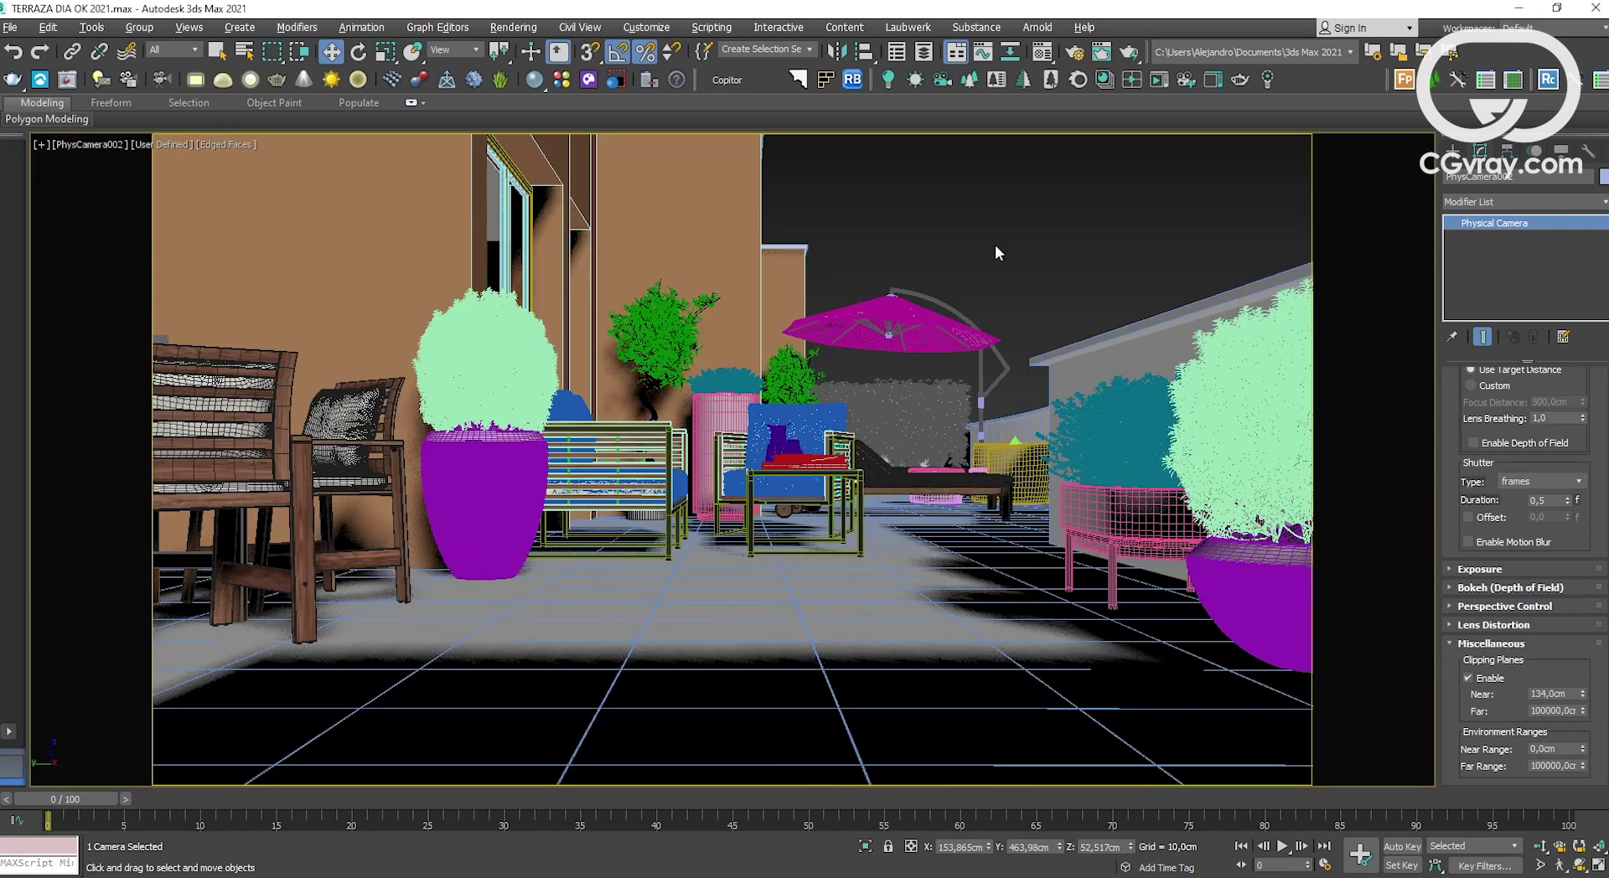
middle_click_drag(989, 245, 1009, 299)
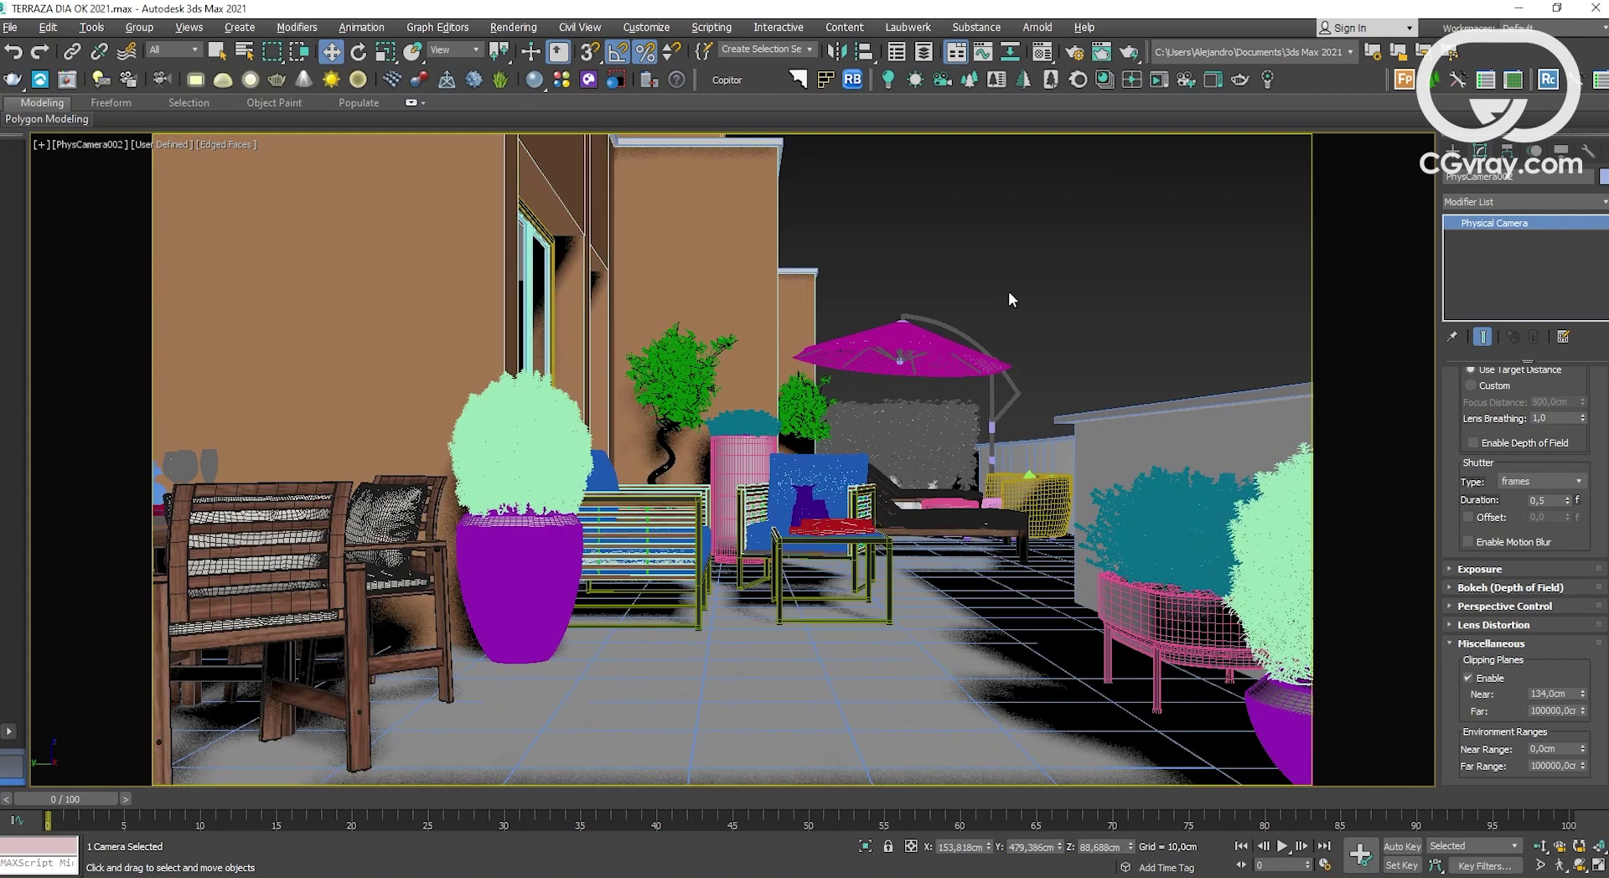
key("alt+w")
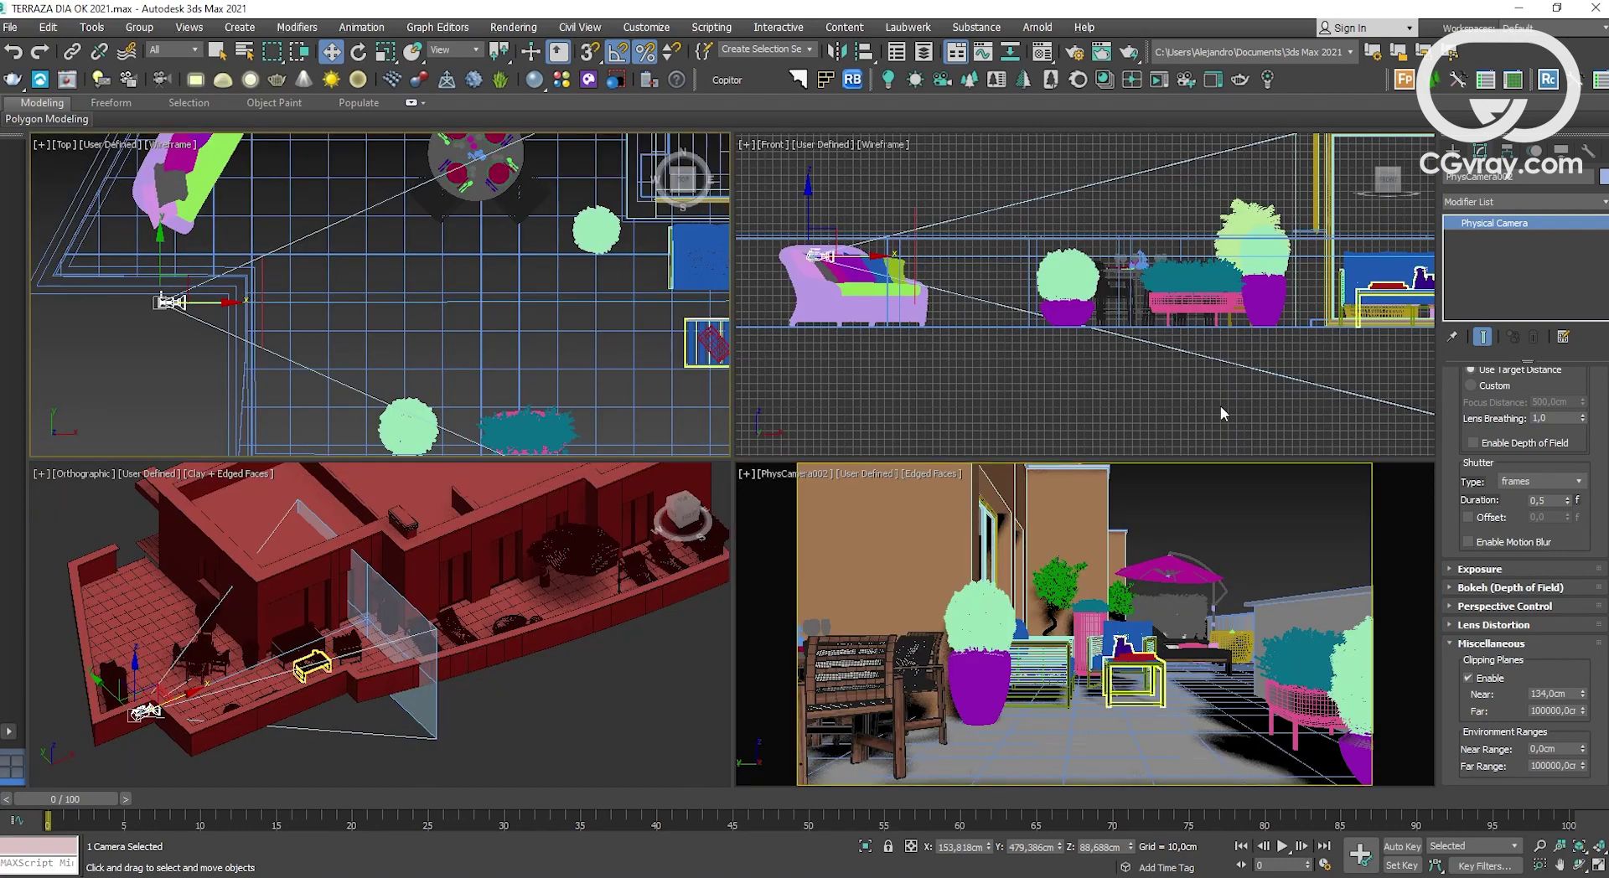
Step: Increase the Film/Sensor width from 36 to 58 mm and raise the camera to about 139 cm
left_click_drag(1458, 391, 1465, 593)
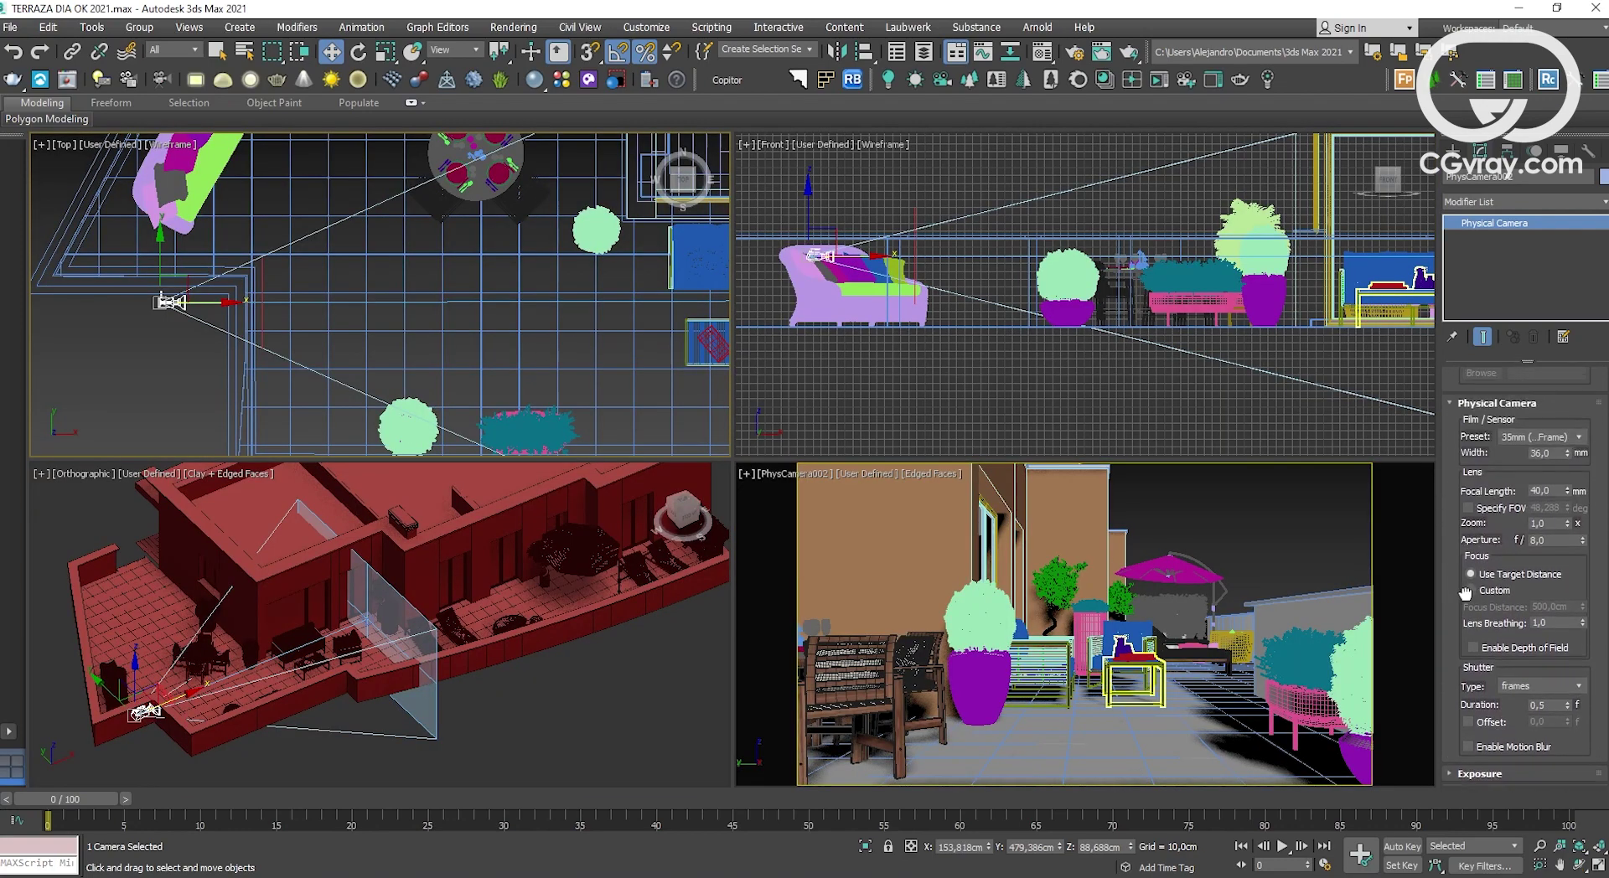
scroll(1475, 492, "up", 5)
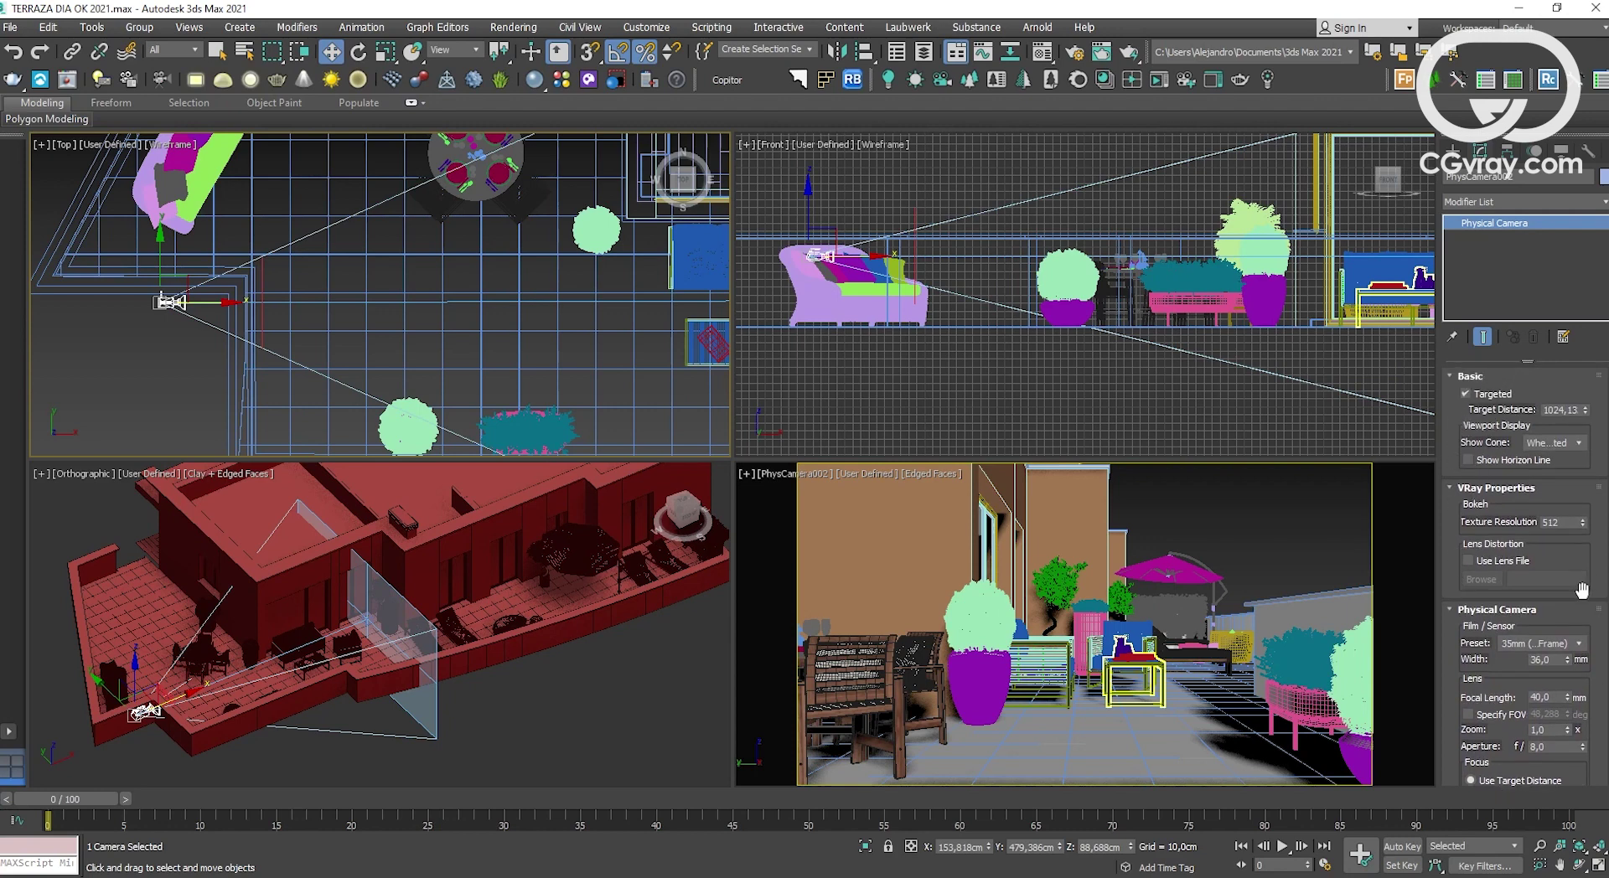
left_click(1568, 663)
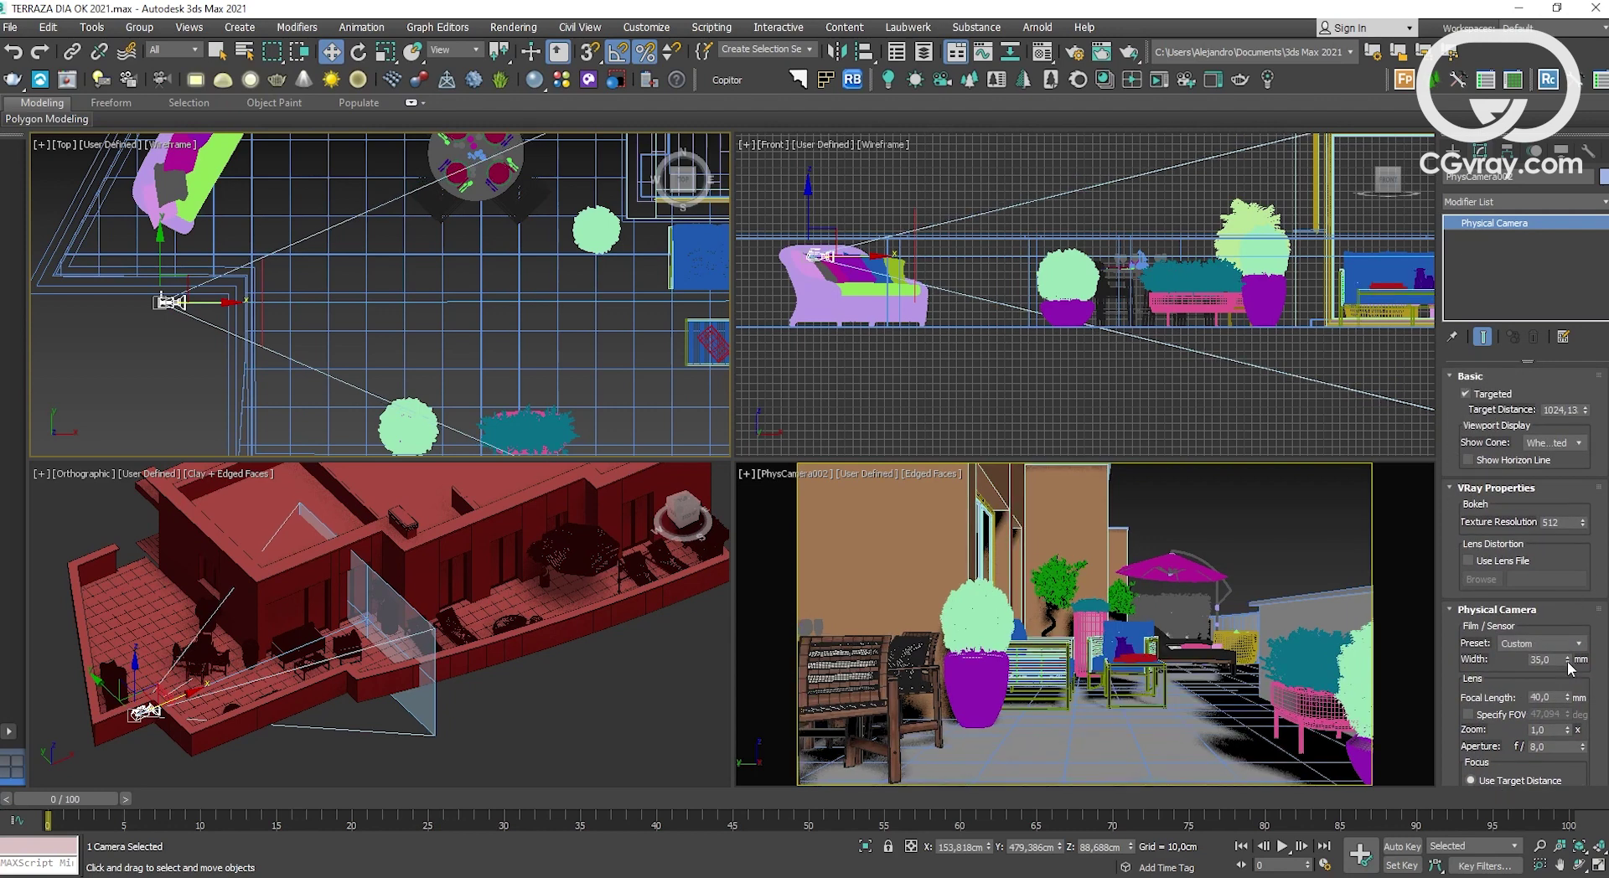
left_click_drag(1569, 657, 1572, 659)
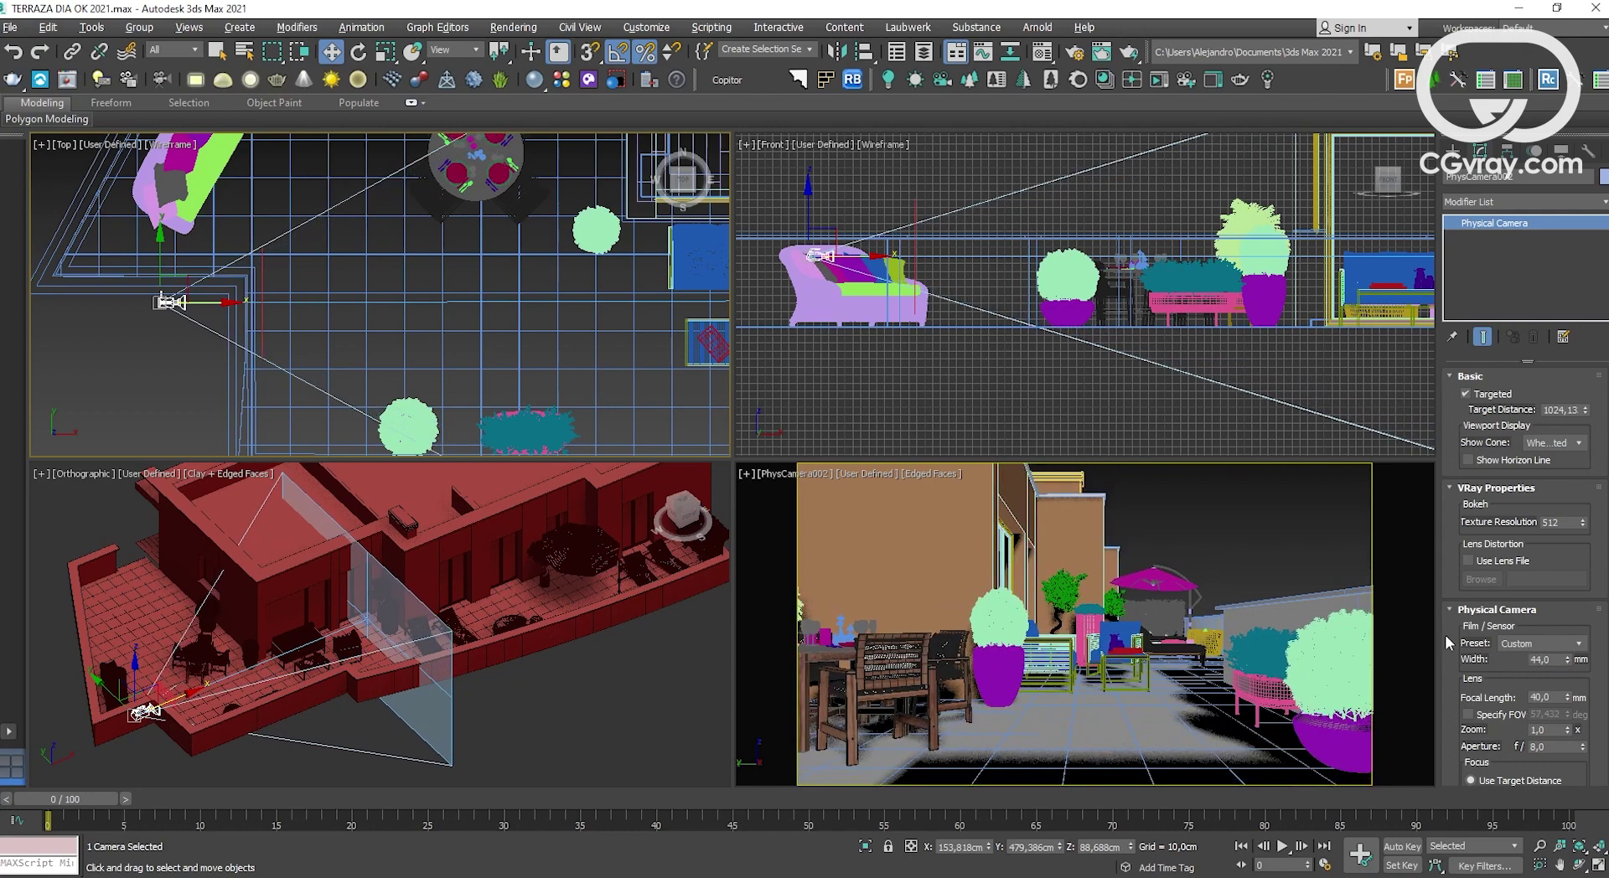
key("alt+w")
middle_click_drag(986, 467, 1436, 412)
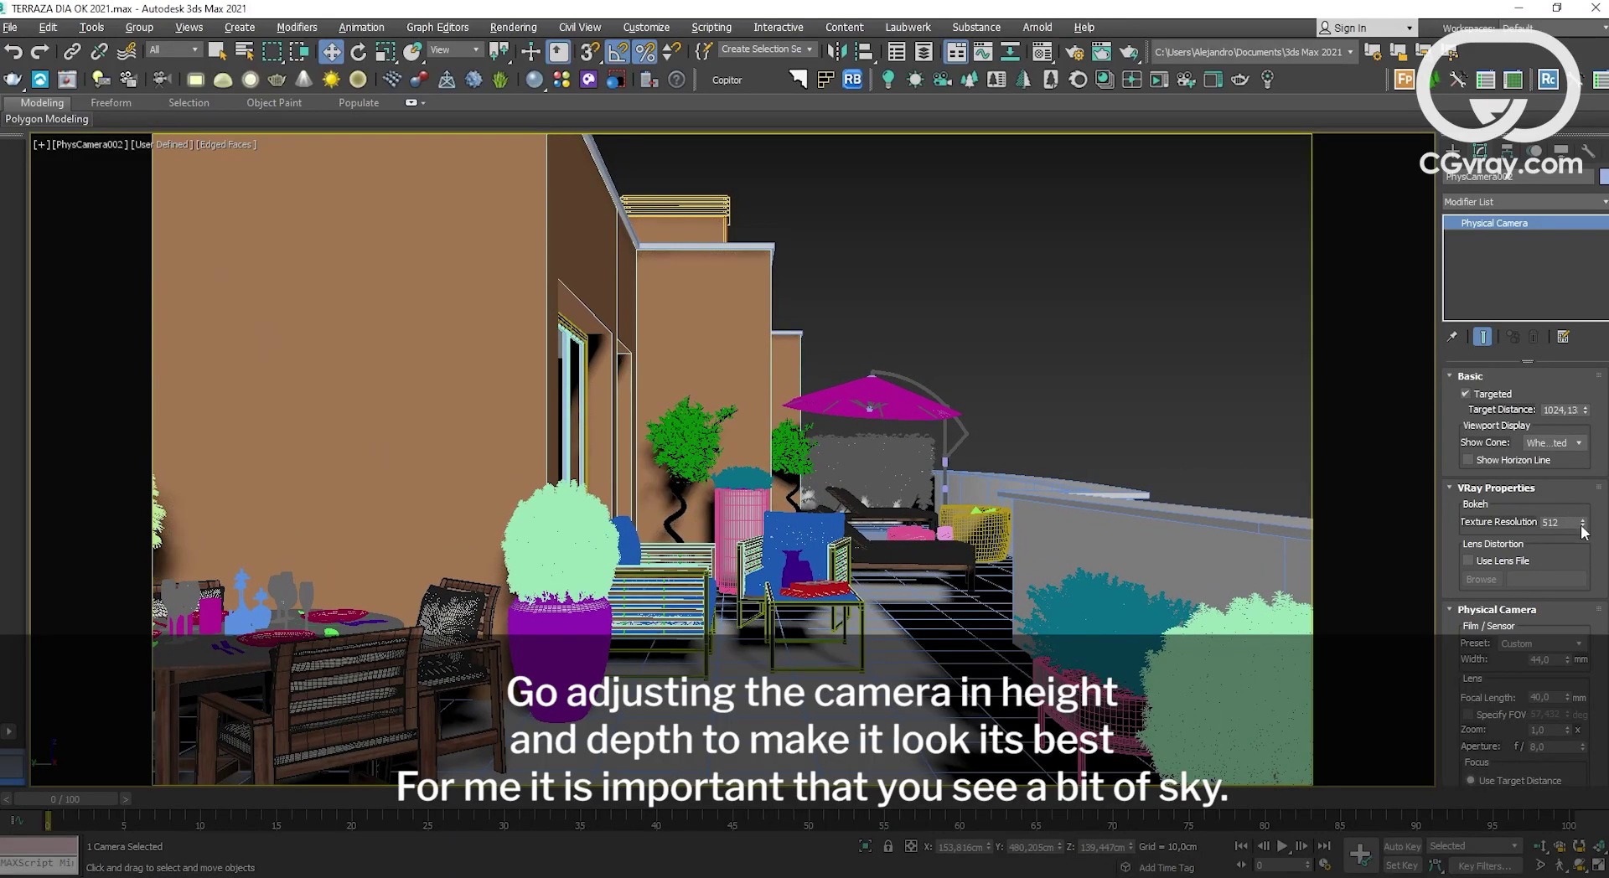
left_click_drag(1571, 662, 1571, 661)
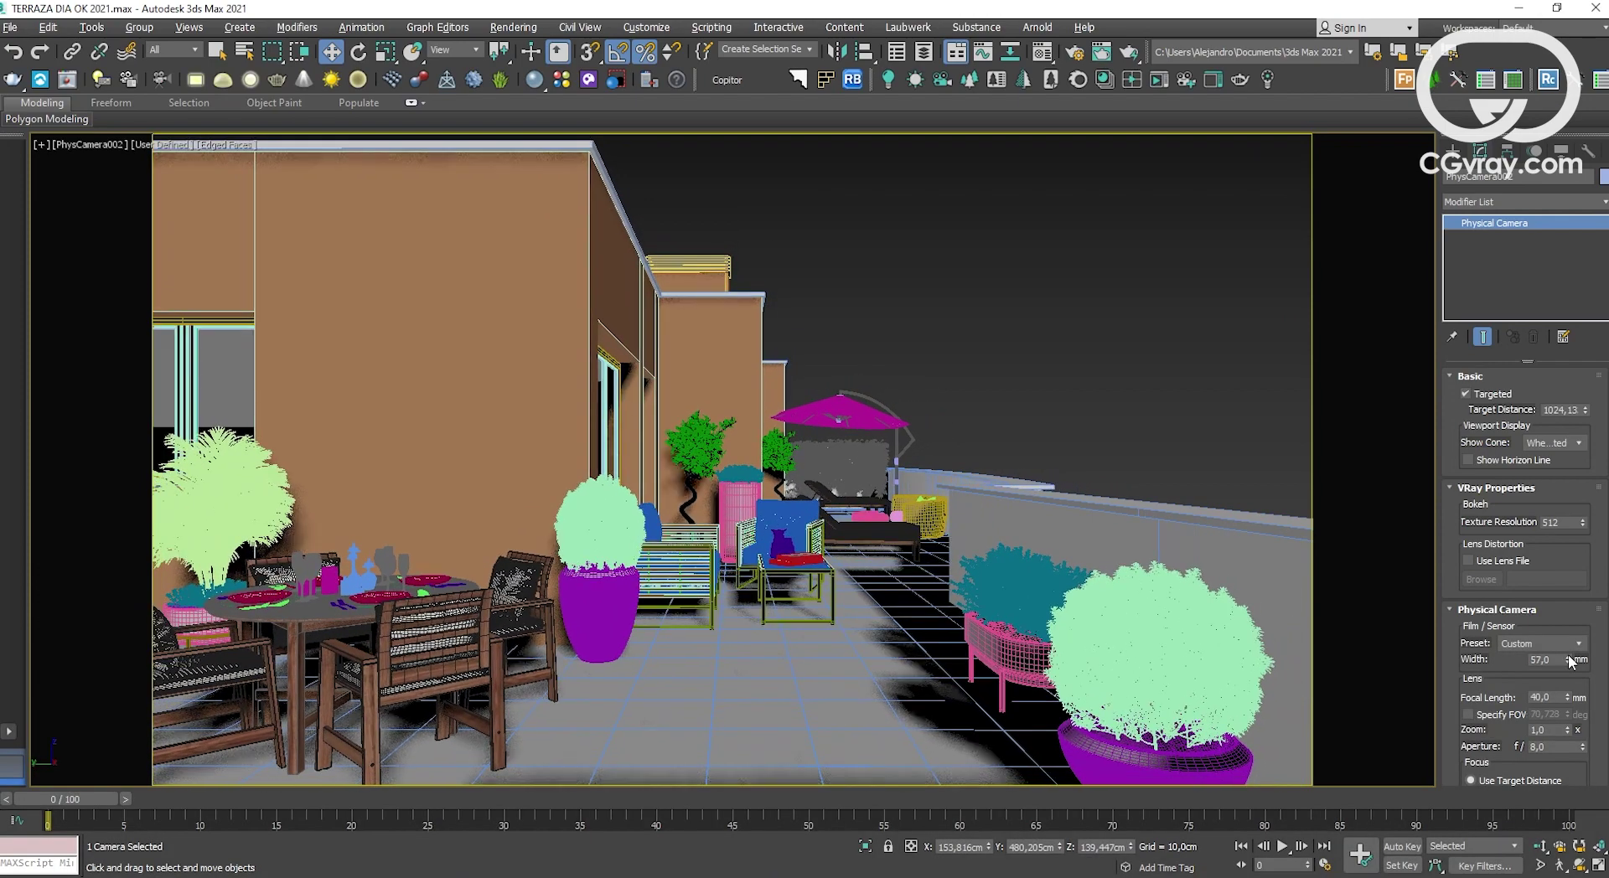
left_click_drag(1572, 661, 1572, 661)
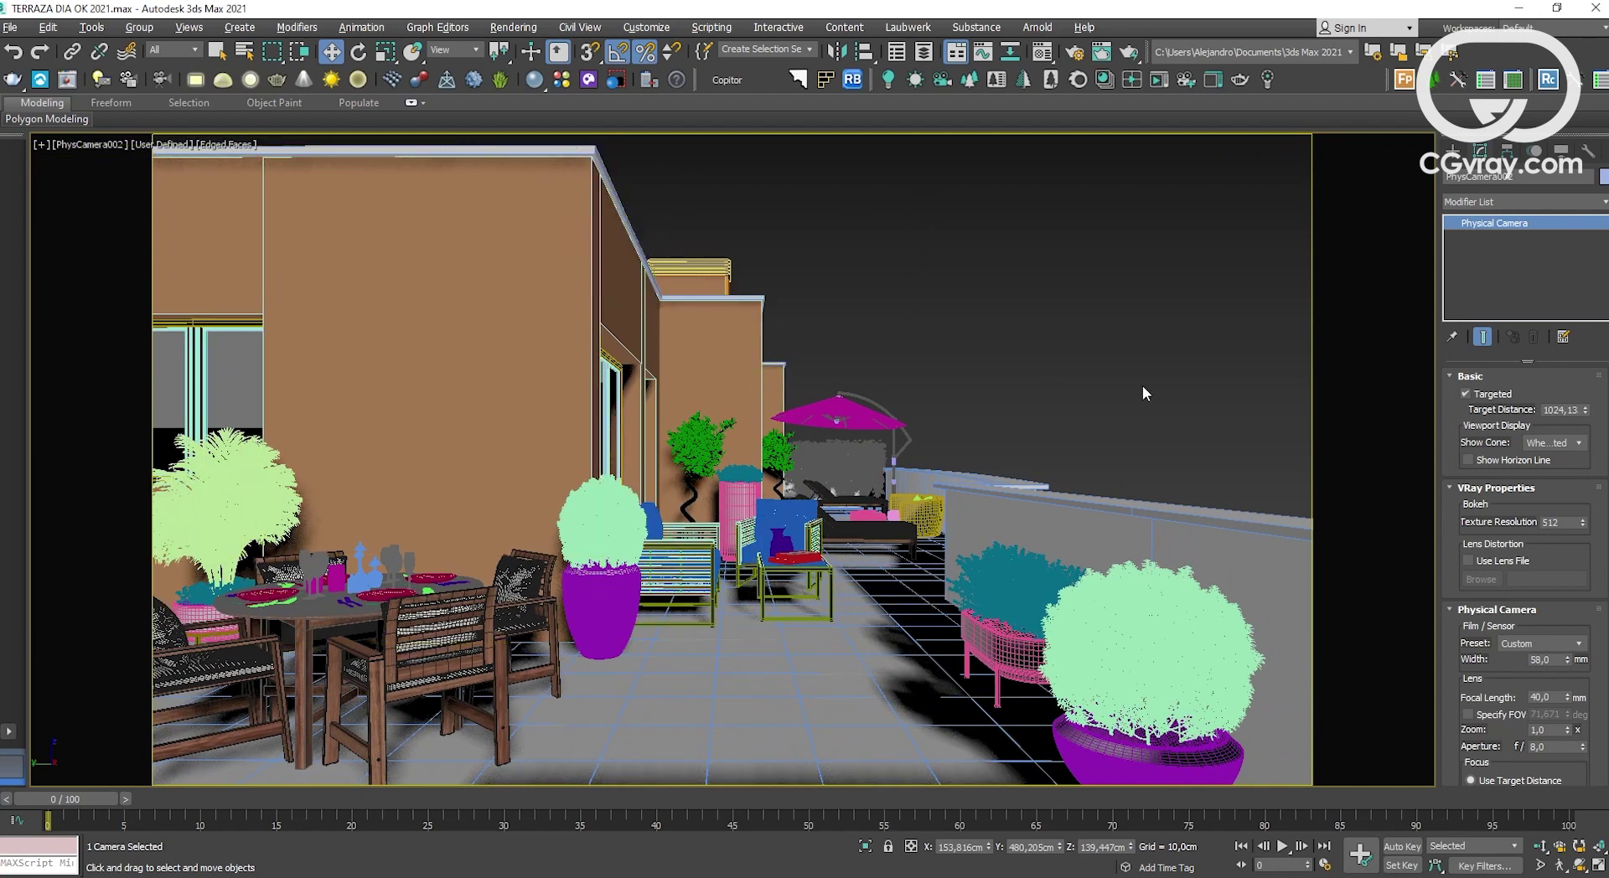
Step: Push the near clip to 170.18 cm and truck the camera to about 143 cm high
key("alt+w")
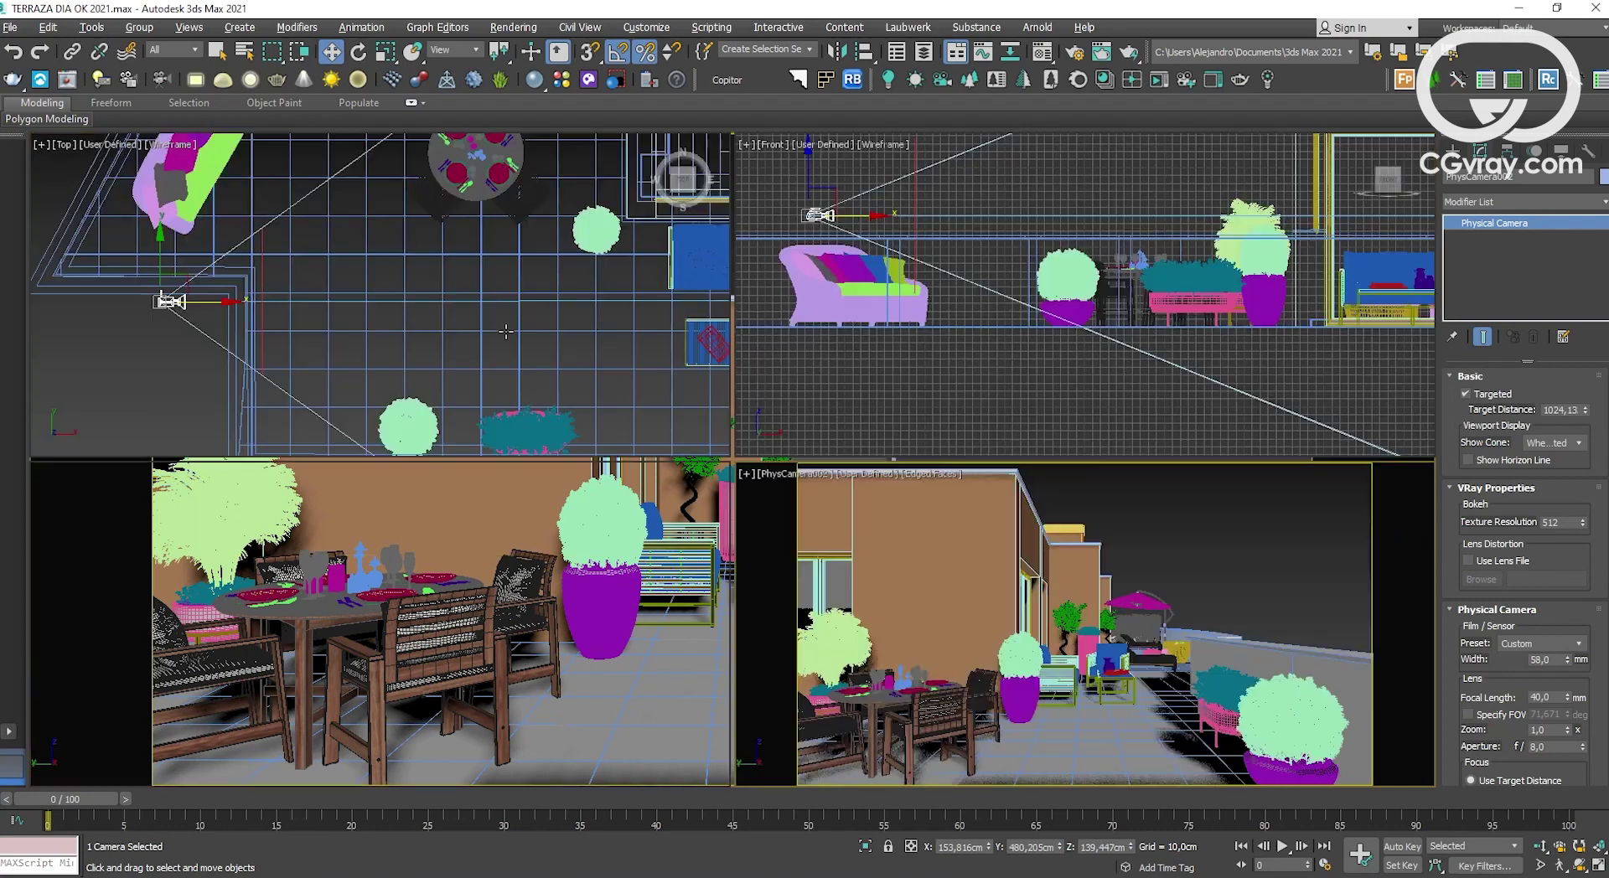
left_click_drag(215, 301, 183, 308)
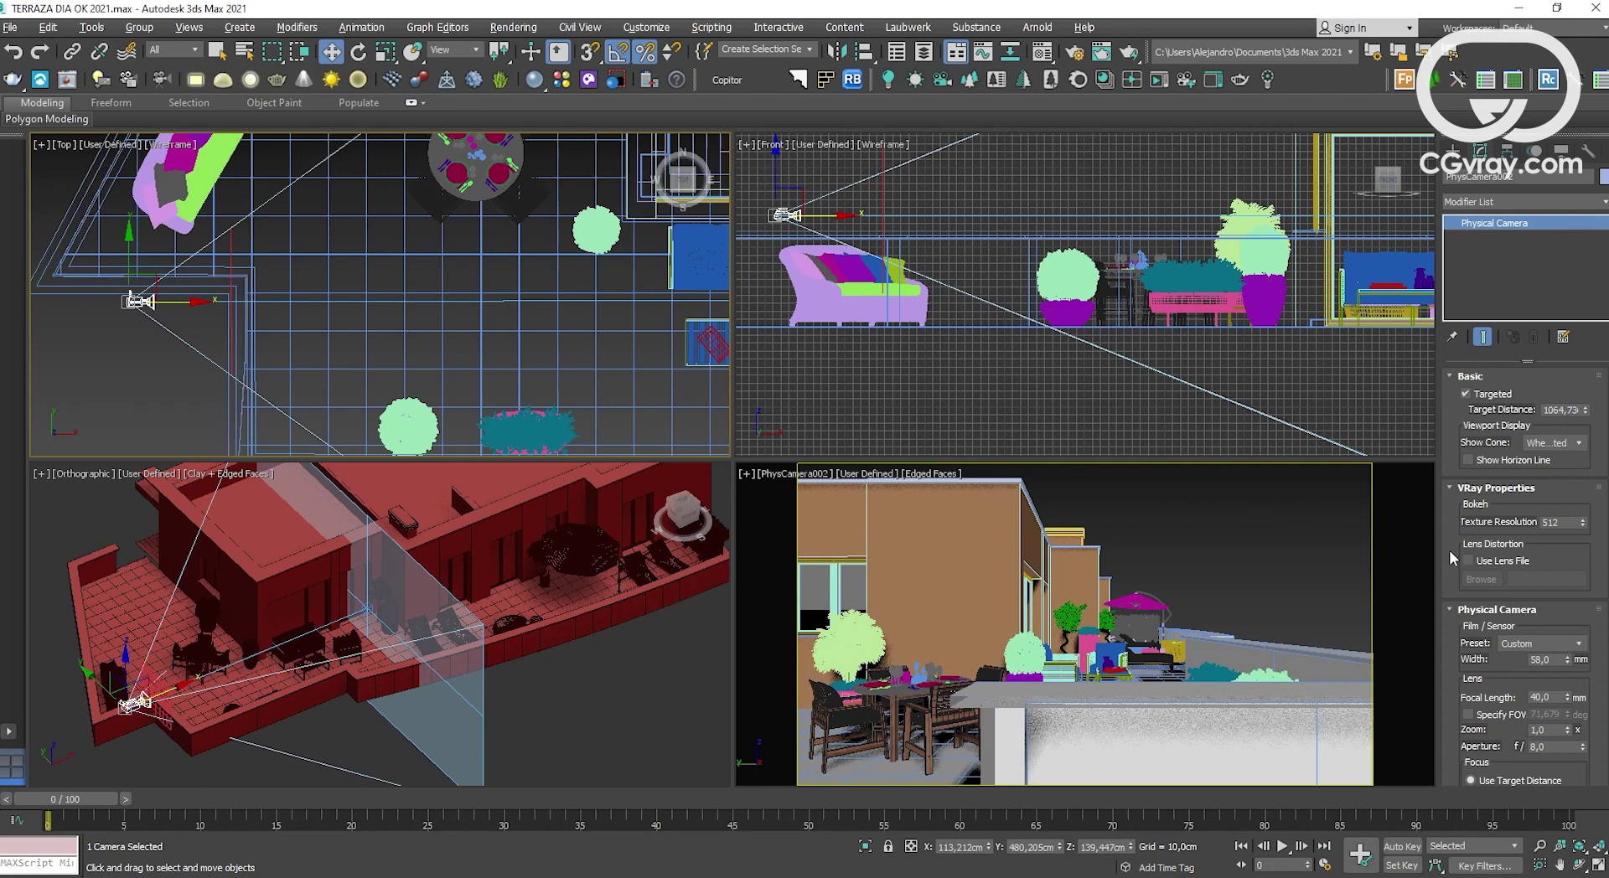
left_click_drag(1449, 552, 1427, 306)
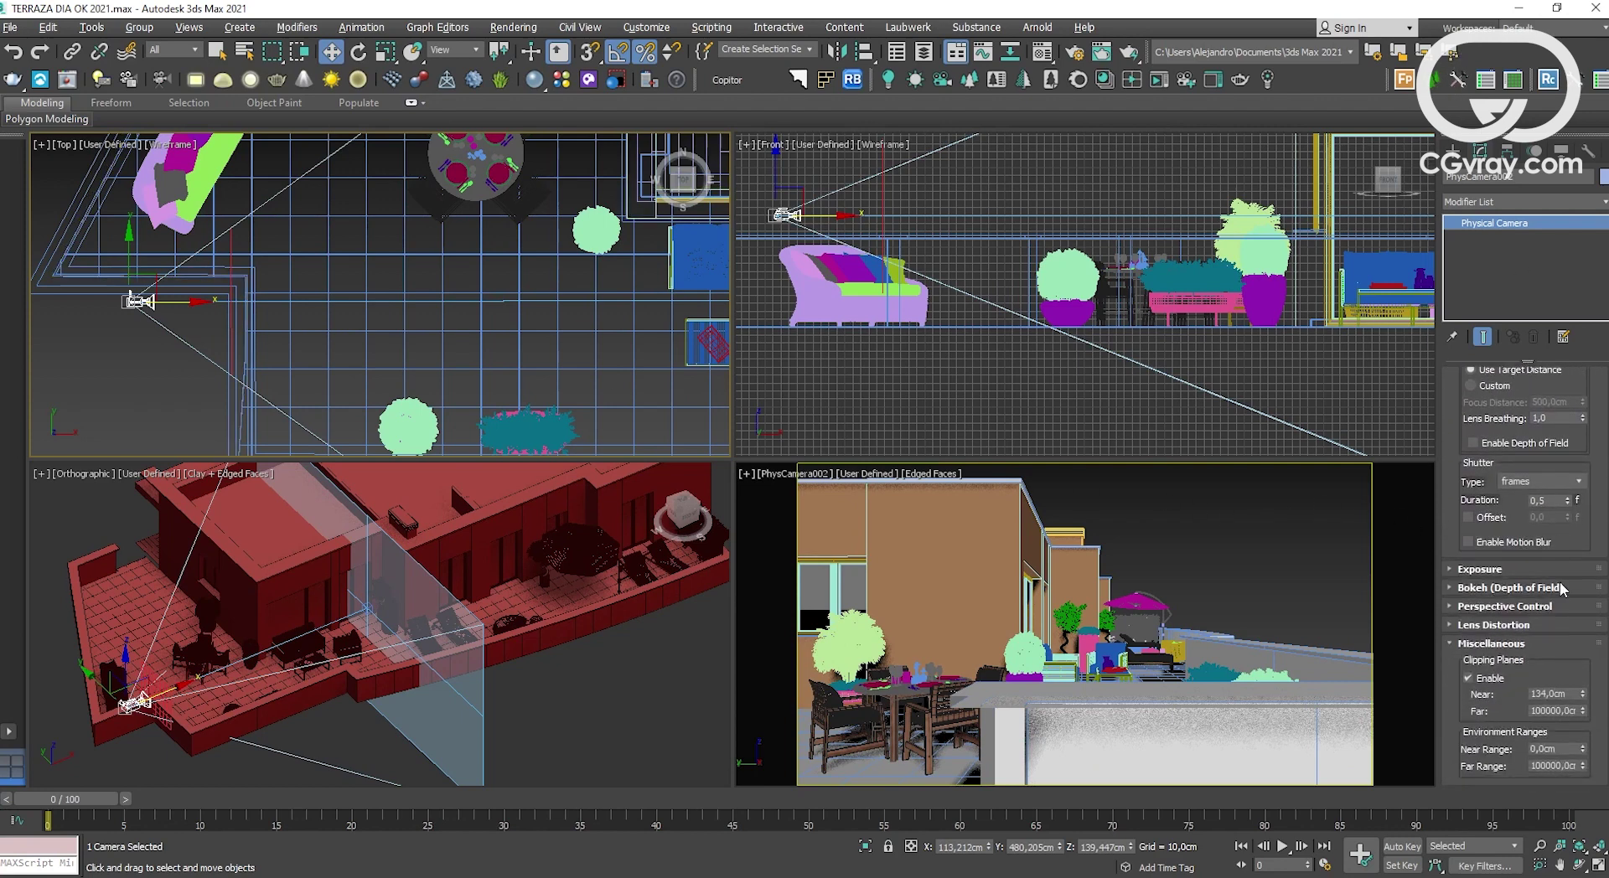
left_click_drag(1583, 694, 1578, 668)
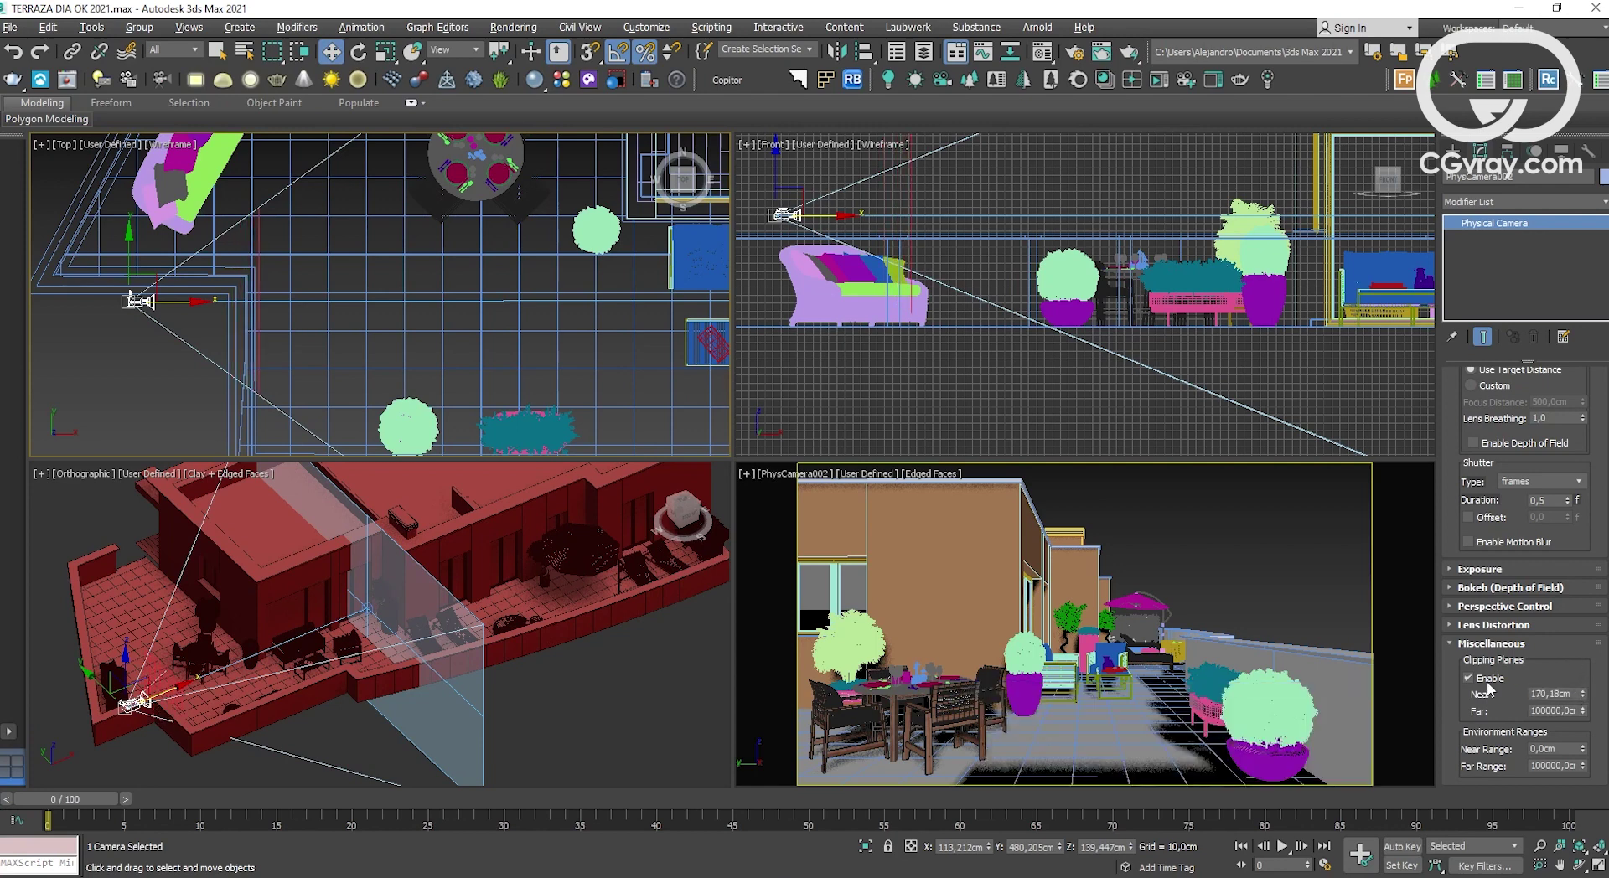
key("alt+w")
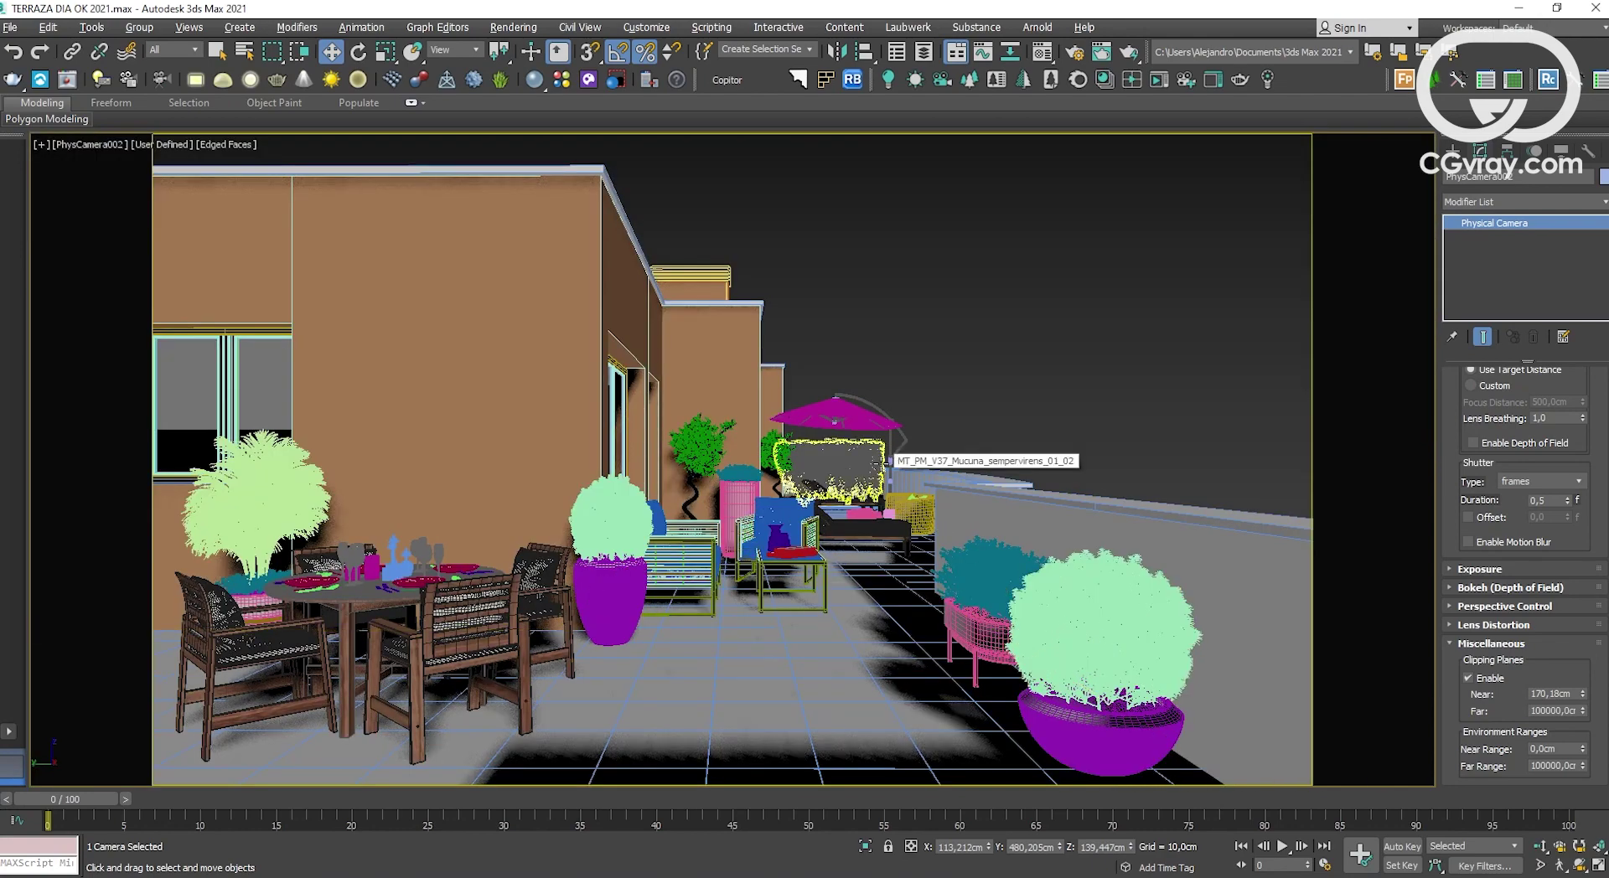
middle_click_drag(702, 408, 766, 404)
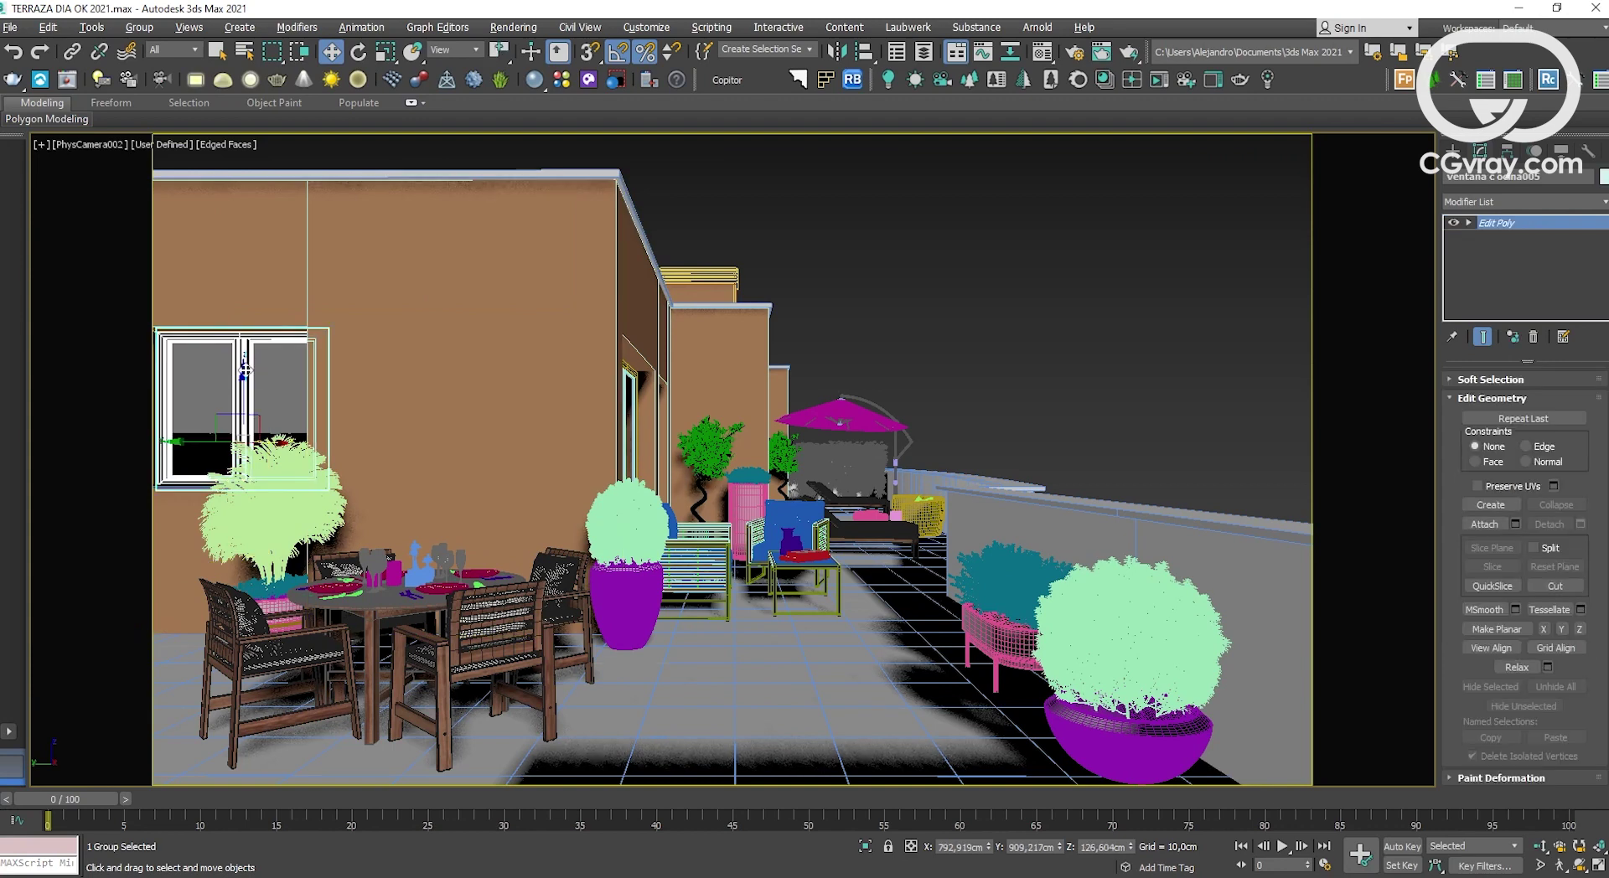
Step: Select PhysCamera002 from the view label and step its sensor width down from 58 to 55 mm
left_click(833, 283)
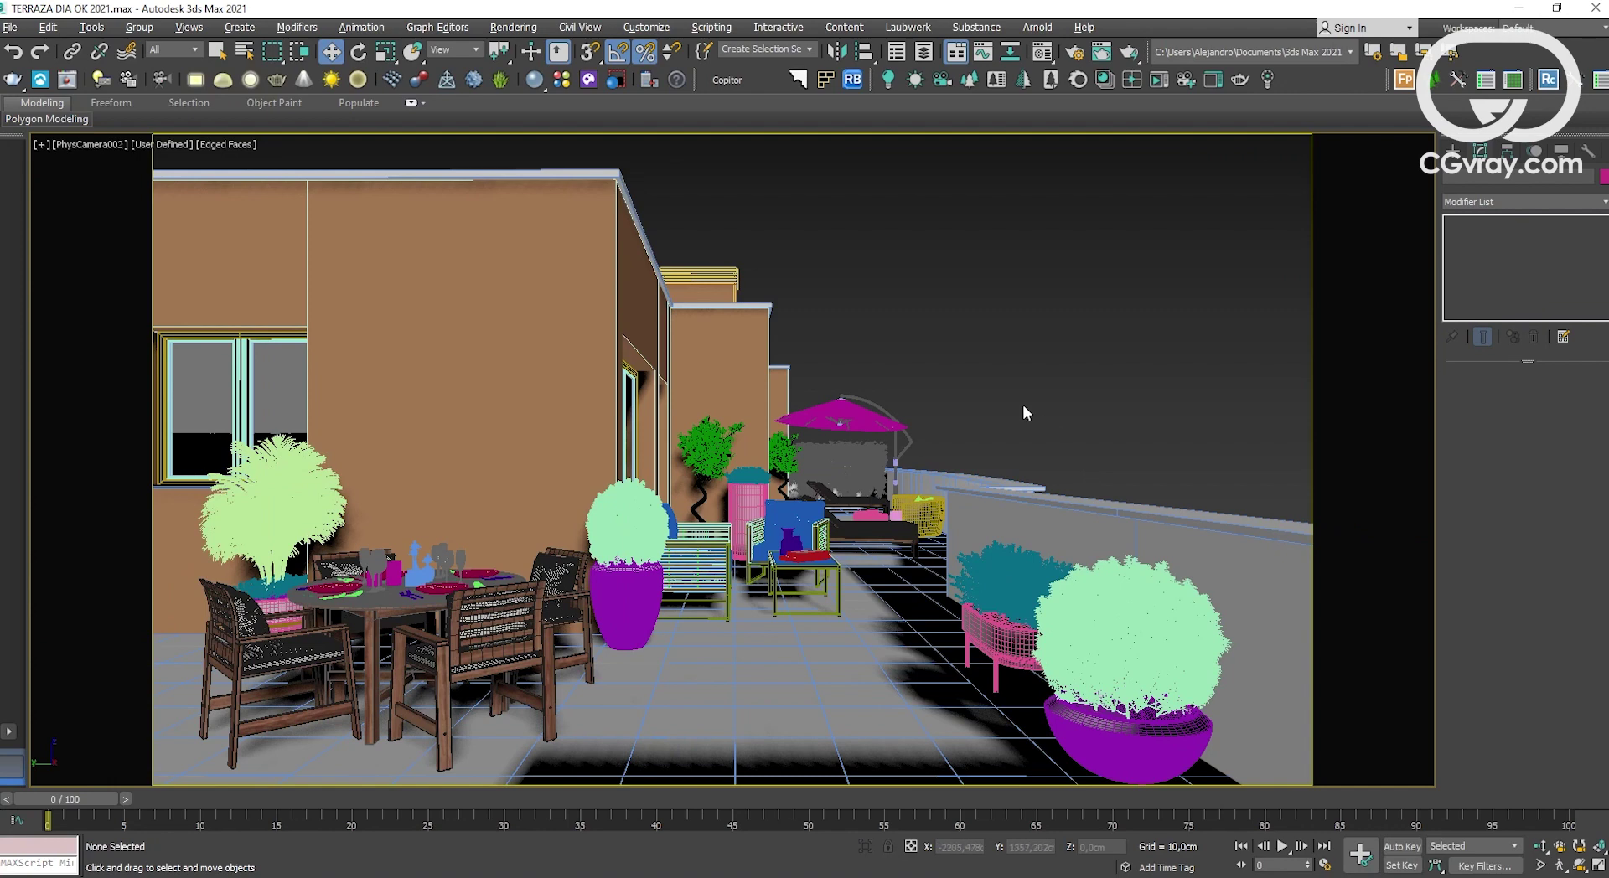
left_click(86, 151)
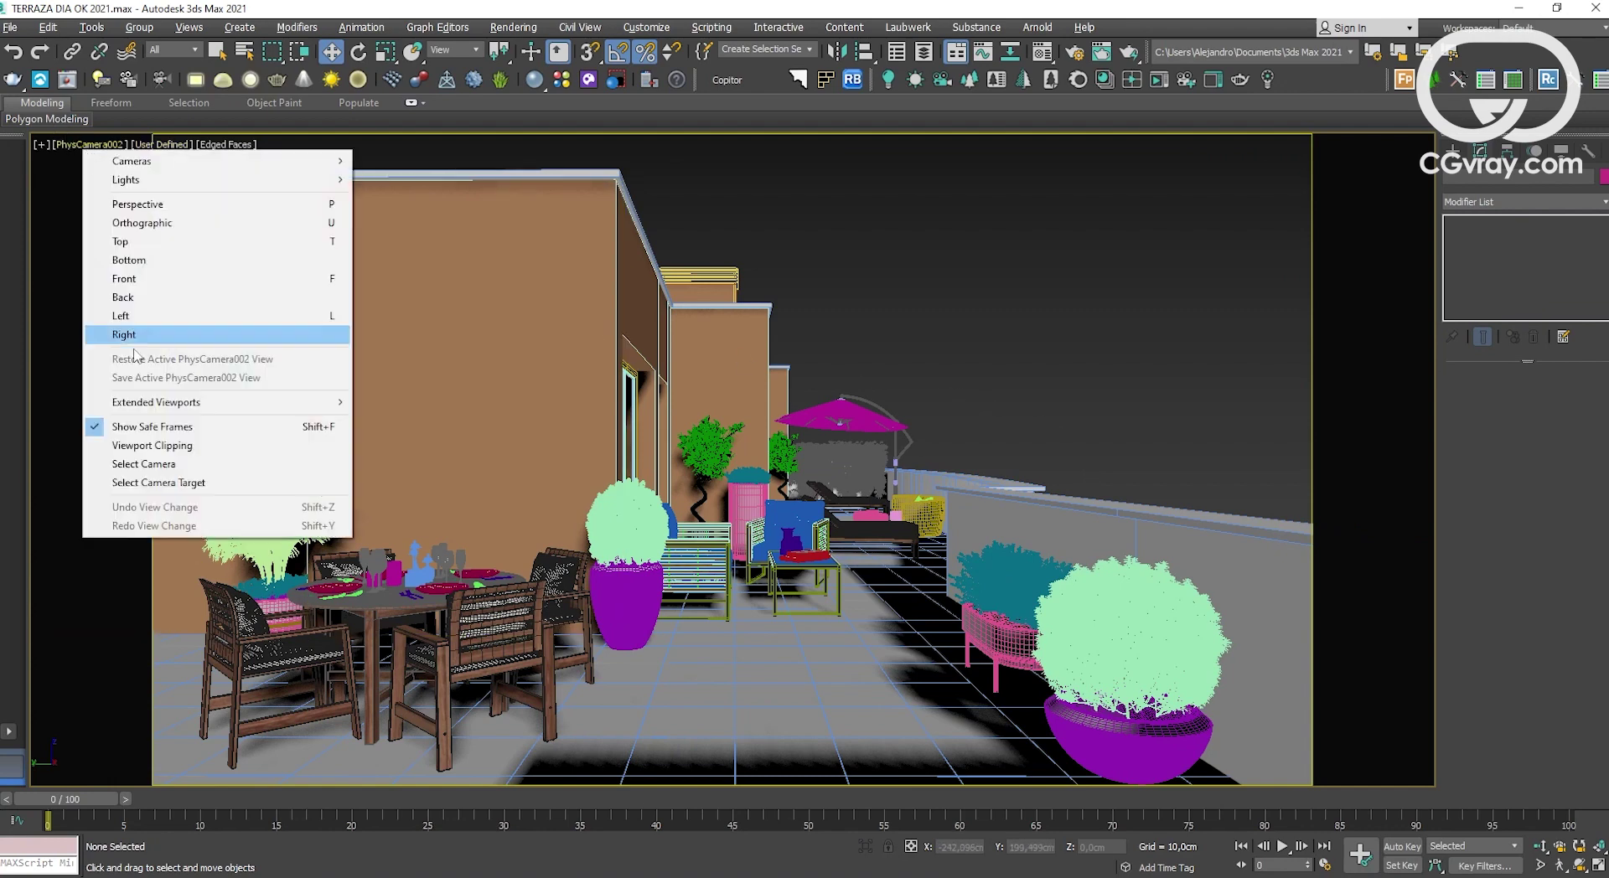
left_click(183, 463)
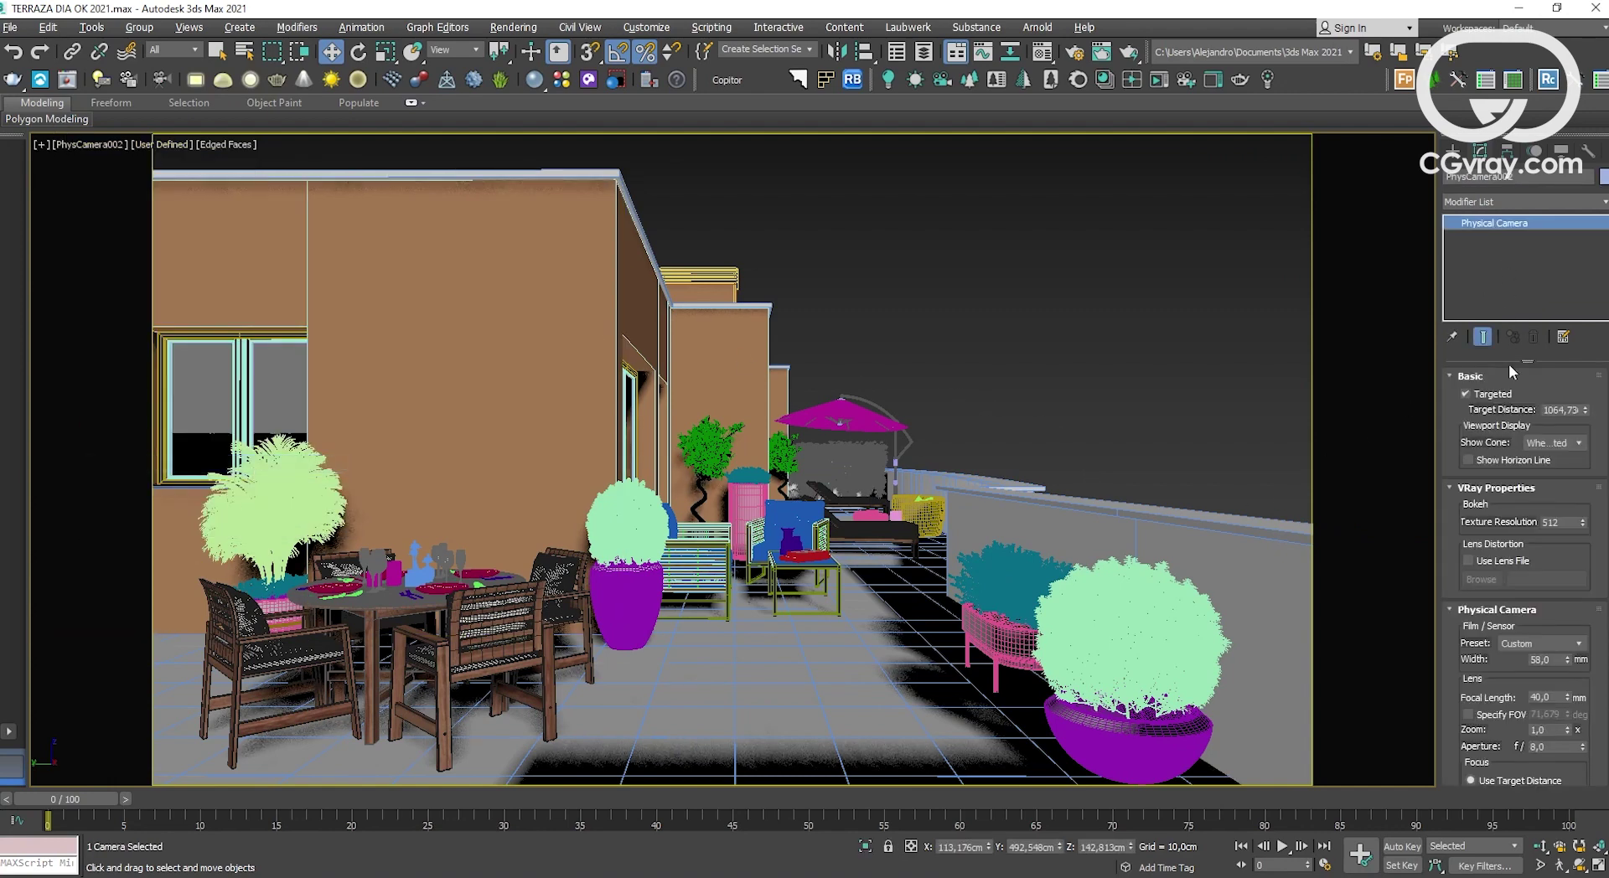
left_click(1567, 663)
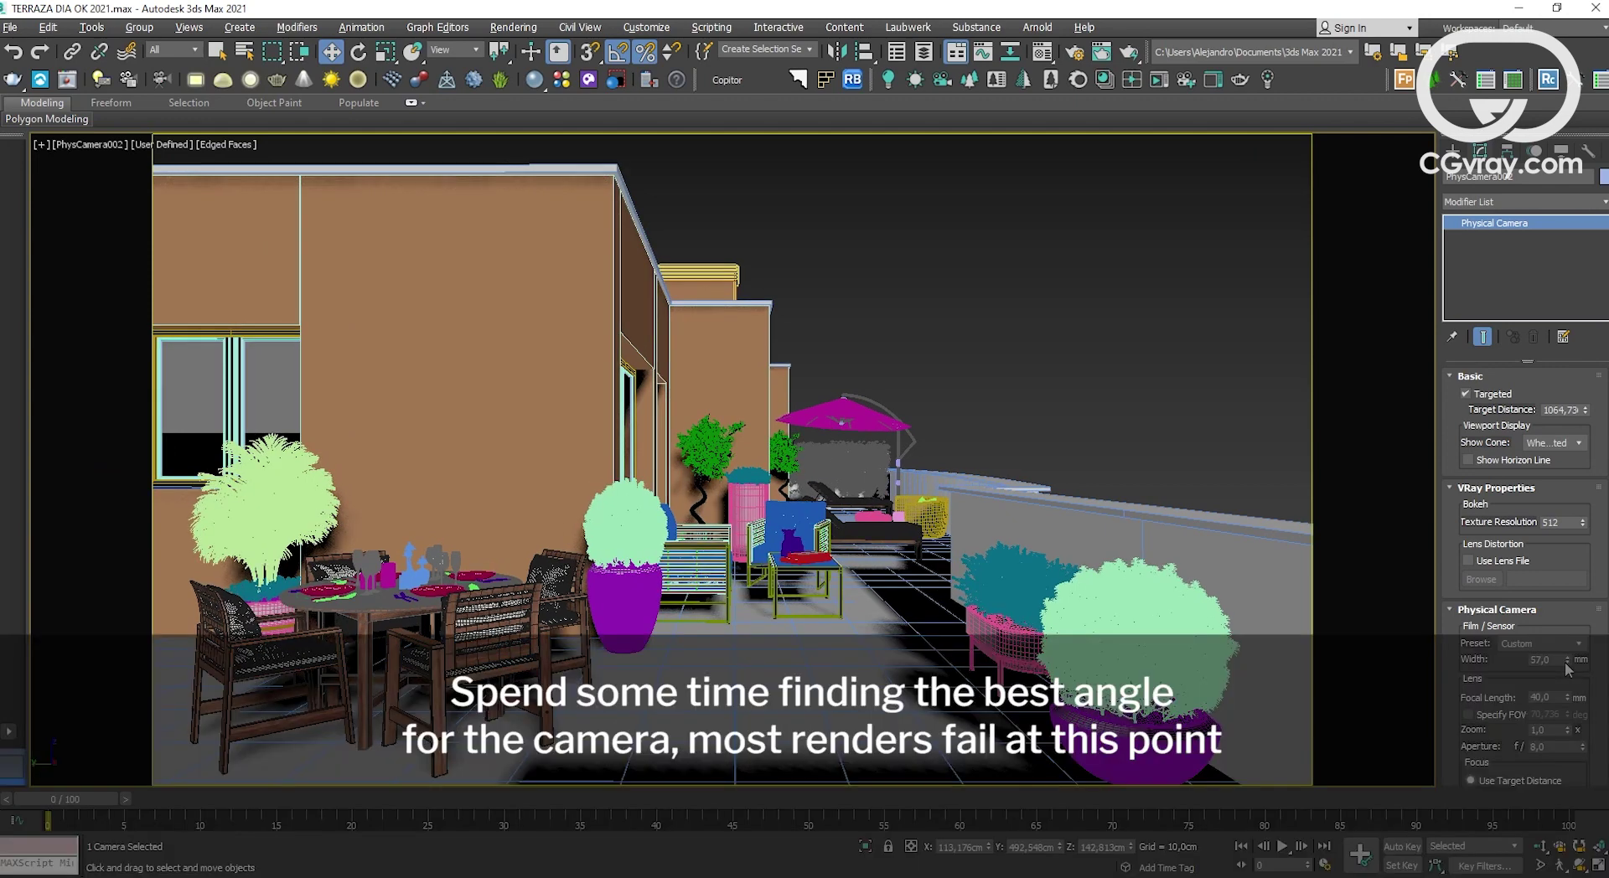
left_click(1566, 664)
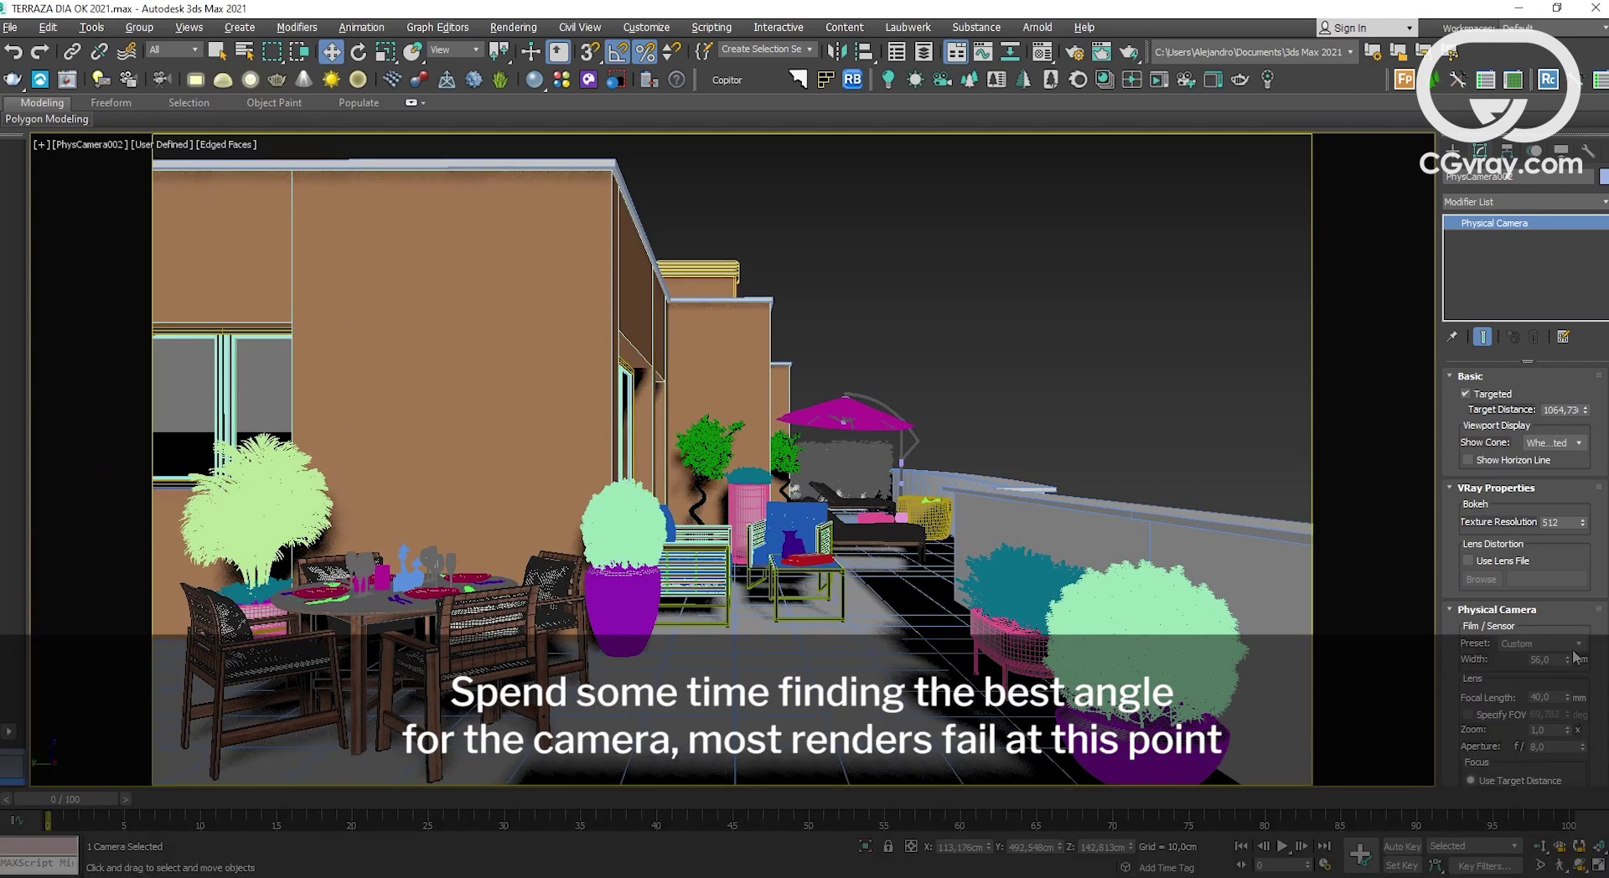
left_click(1567, 663)
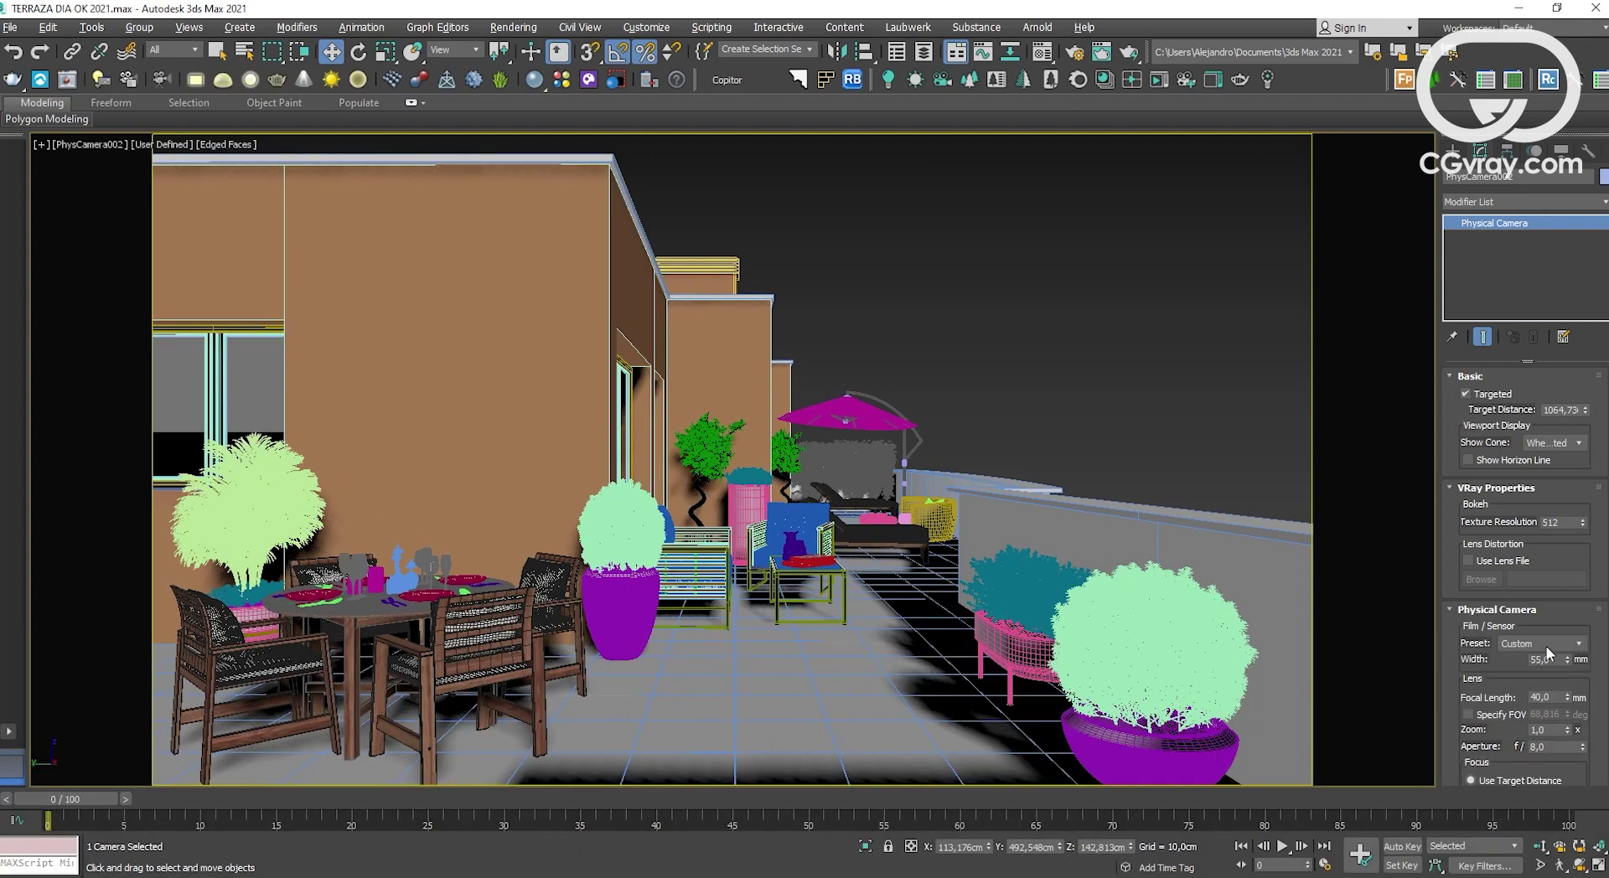
left_click(1123, 280)
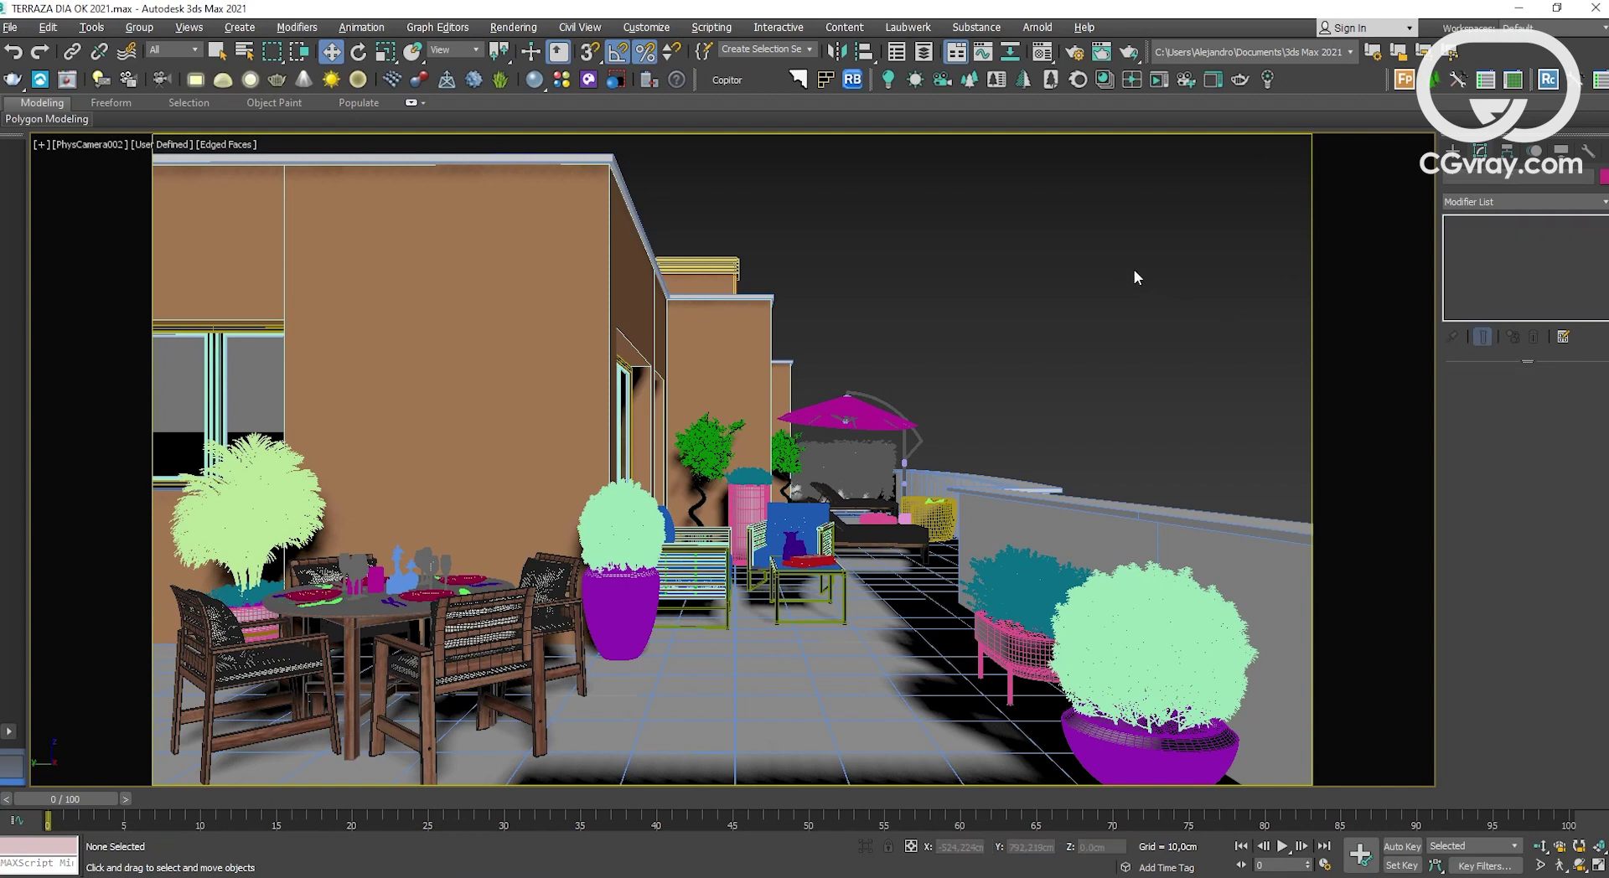
key("alt+w")
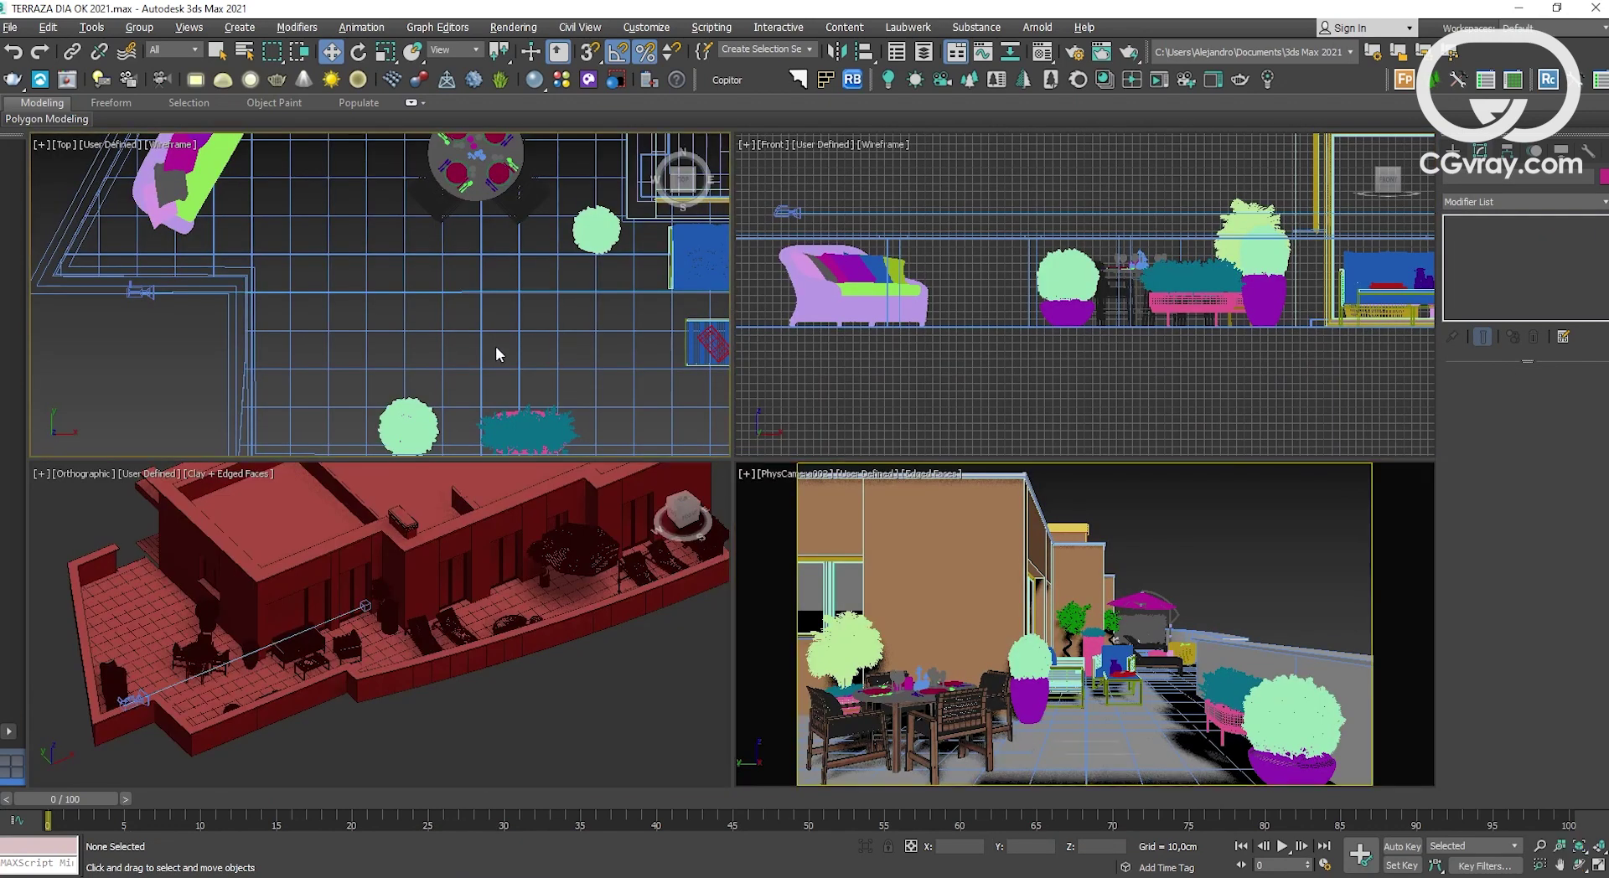
Step: Maximize the Orthographic view and orbit around the physical camera at the terrace corner
middle_click(541, 568)
key("alt+w")
scroll(600, 537, "up", 3)
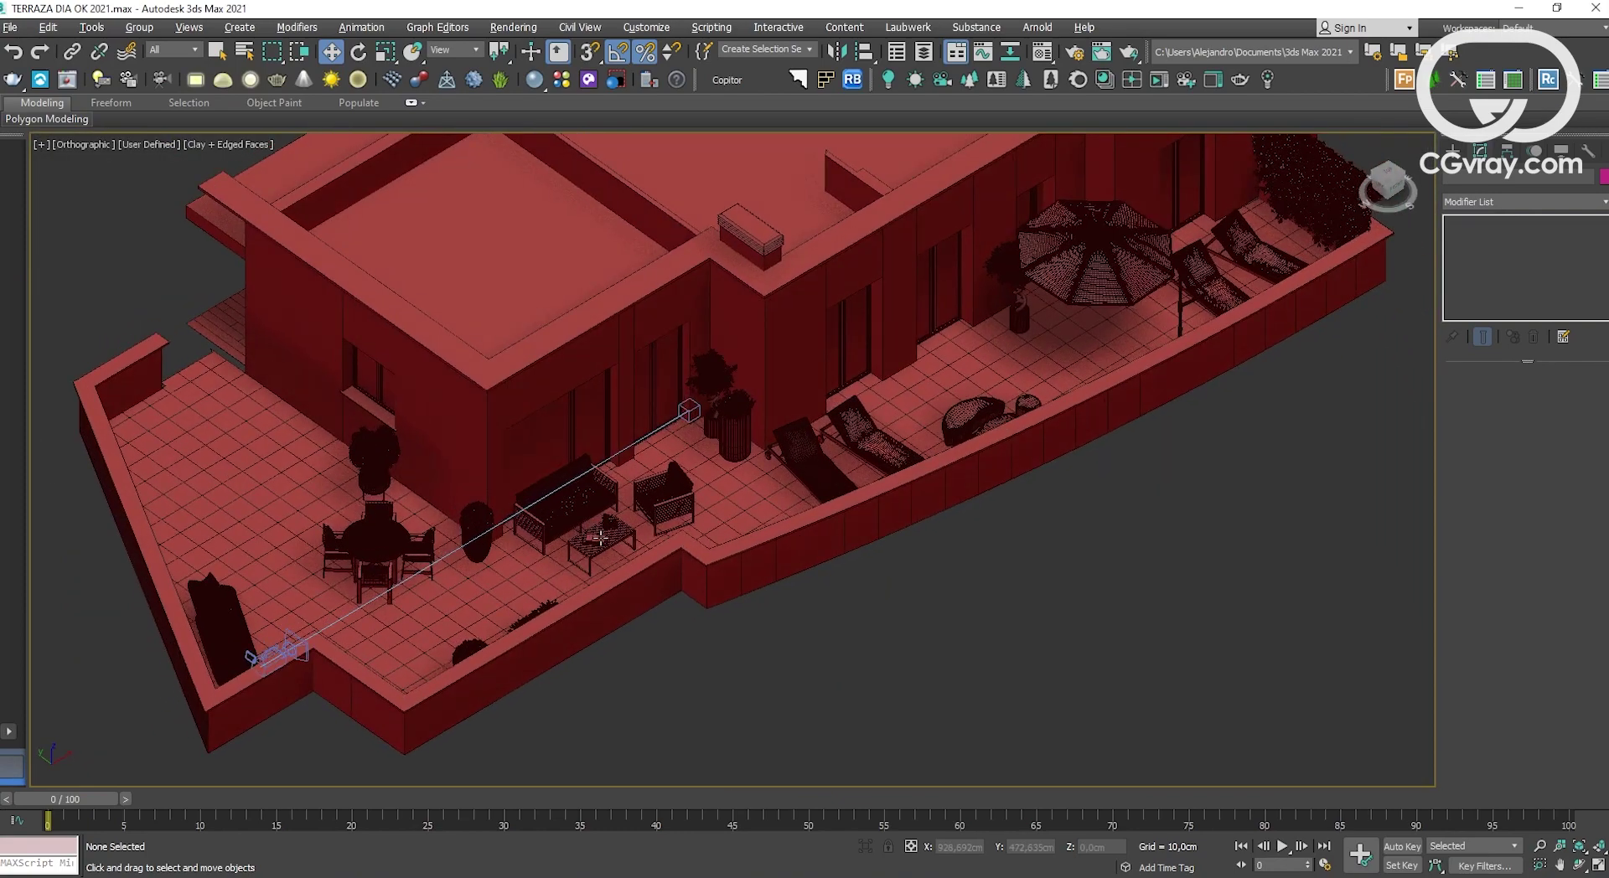
middle_click_drag(600, 538, 602, 599, "alt")
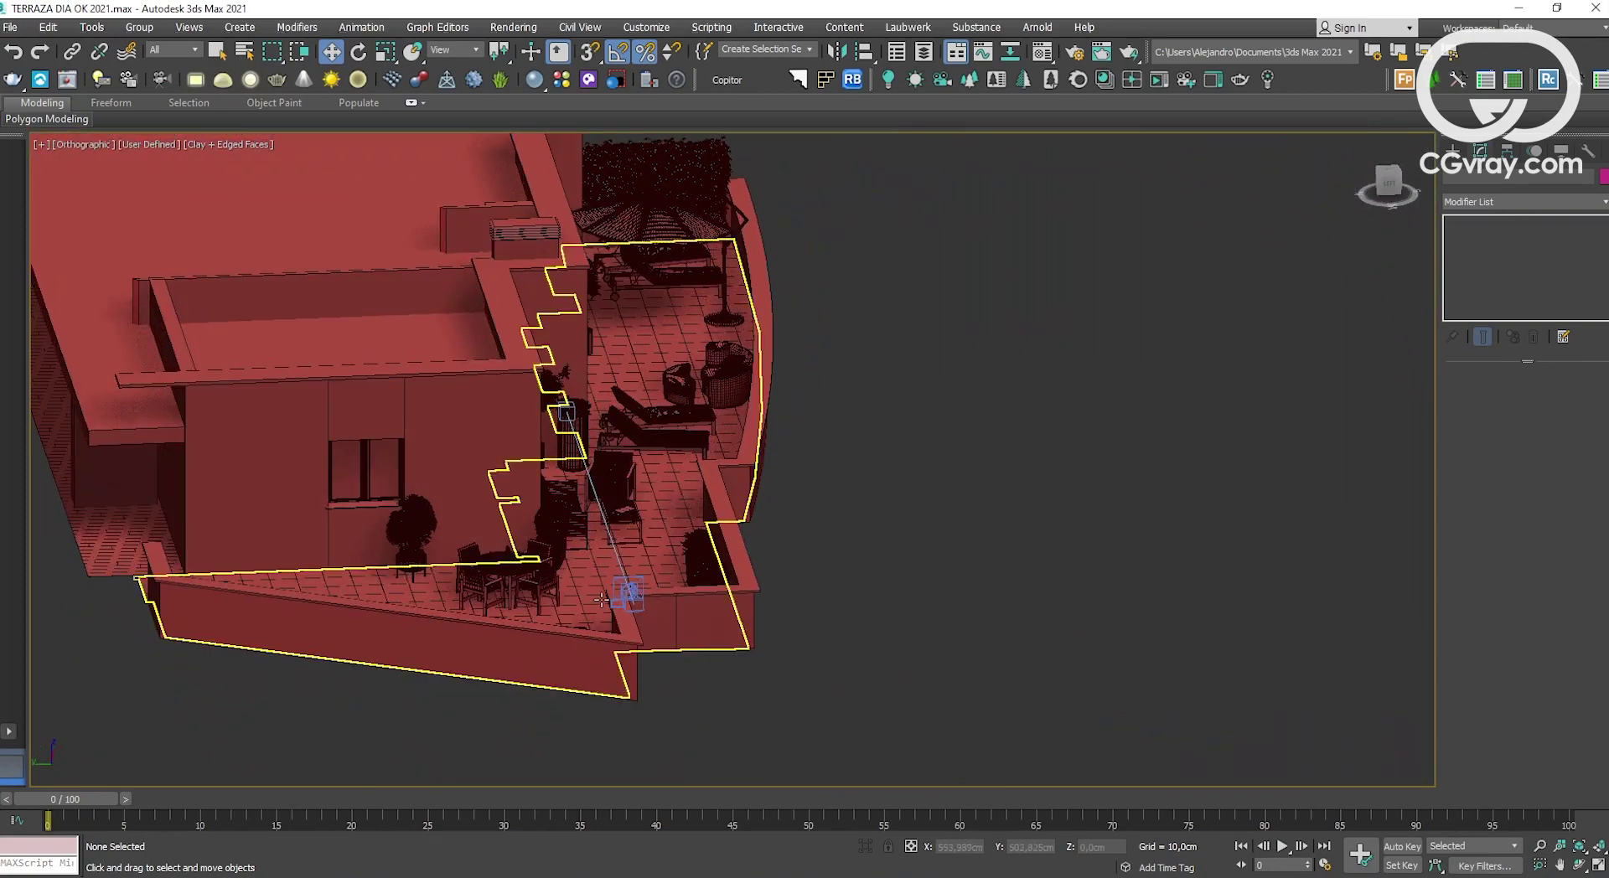
scroll(602, 599, "up", 3)
scroll(682, 596, "up", 3)
left_click(684, 612)
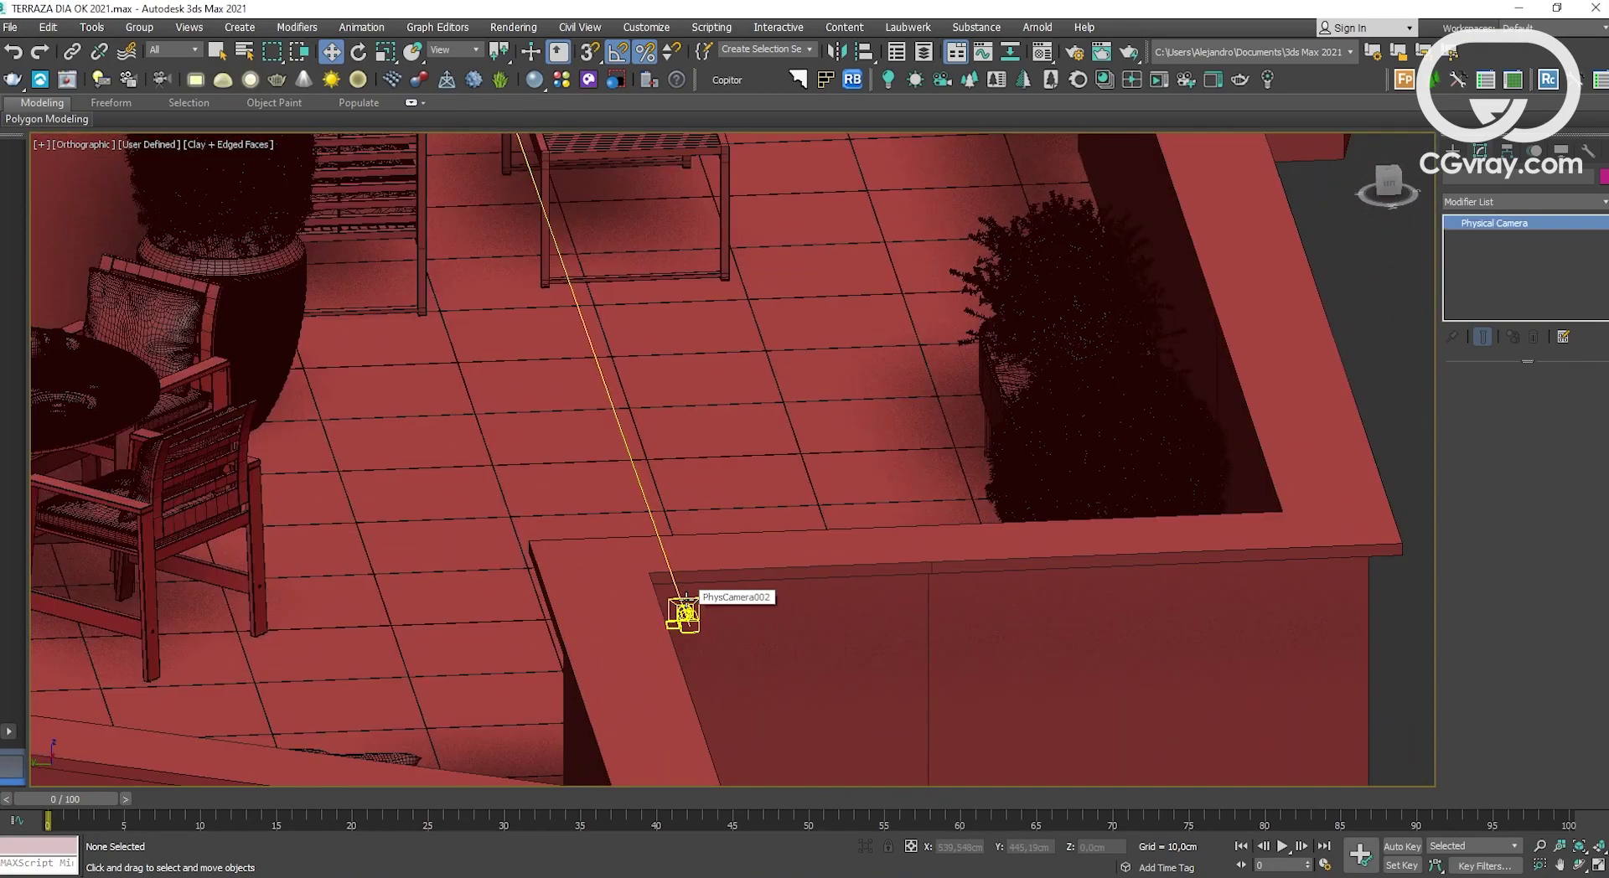
middle_click_drag(679, 618, 900, 593, "alt")
scroll(900, 592, "down", 2)
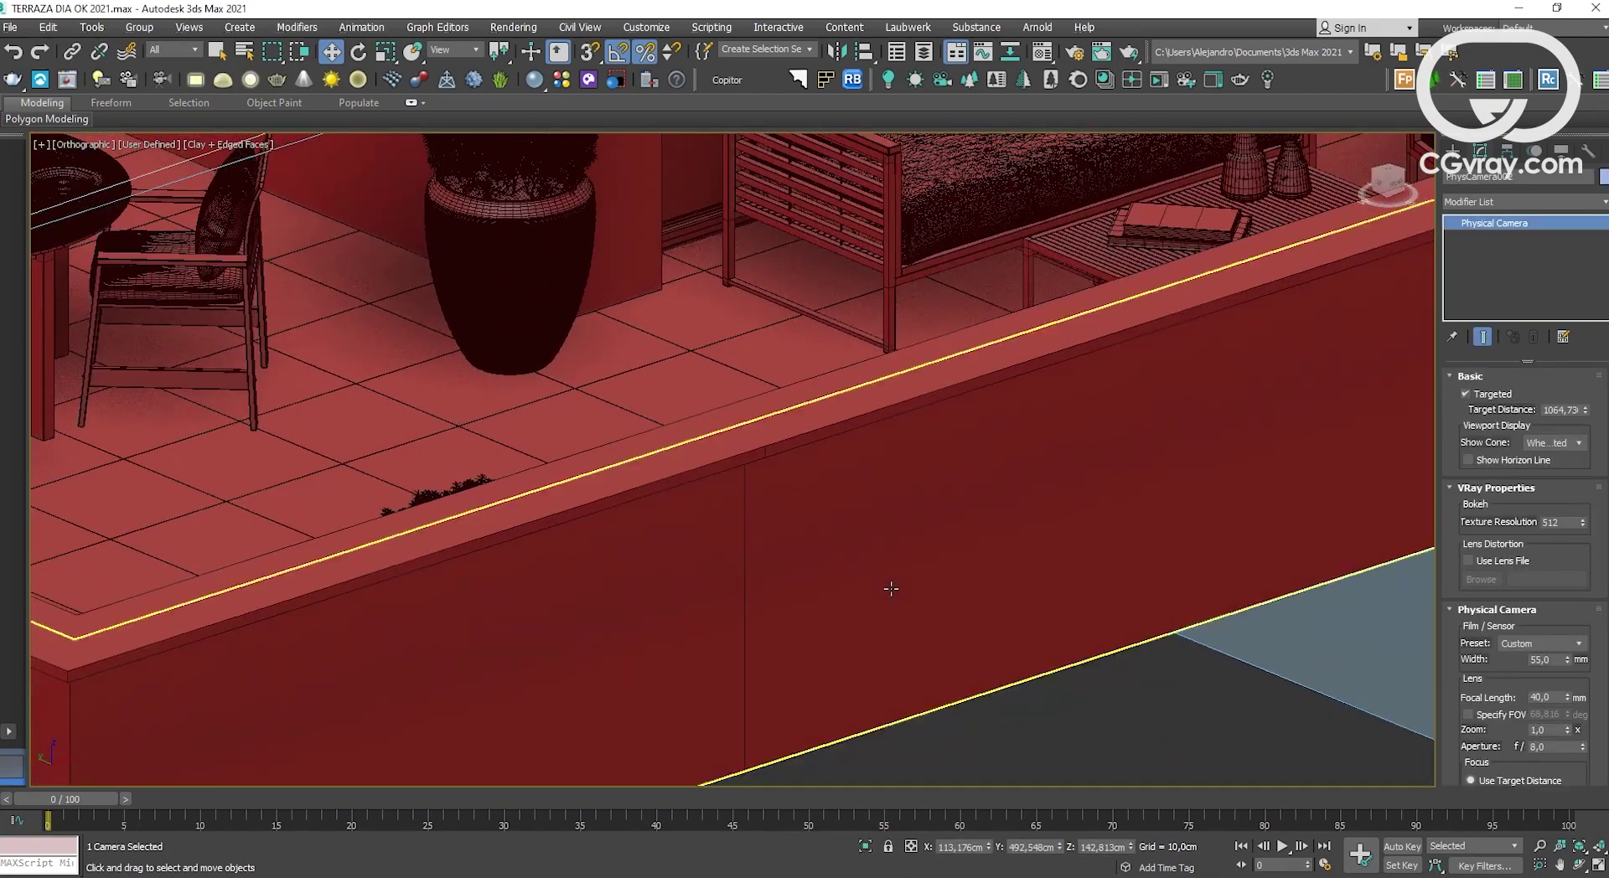
scroll(900, 592, "down", 4)
middle_click_drag(1048, 534, 1042, 539, "alt")
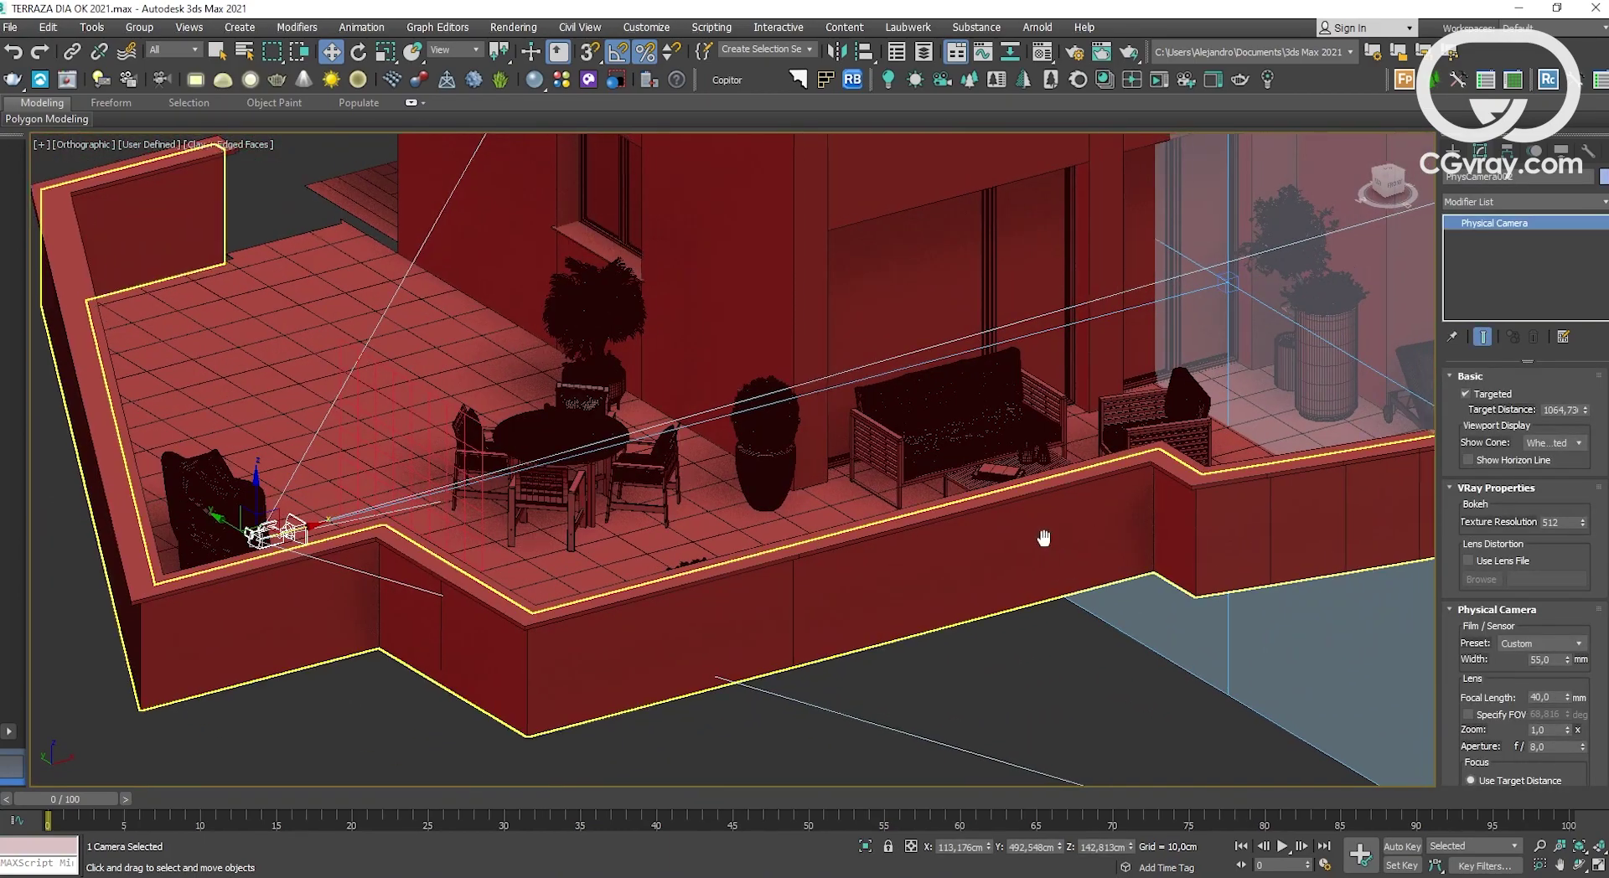
scroll(1042, 539, "up", 3)
scroll(1047, 536, "down", 1)
scroll(1068, 534, "up", 2)
scroll(1067, 533, "down", 1)
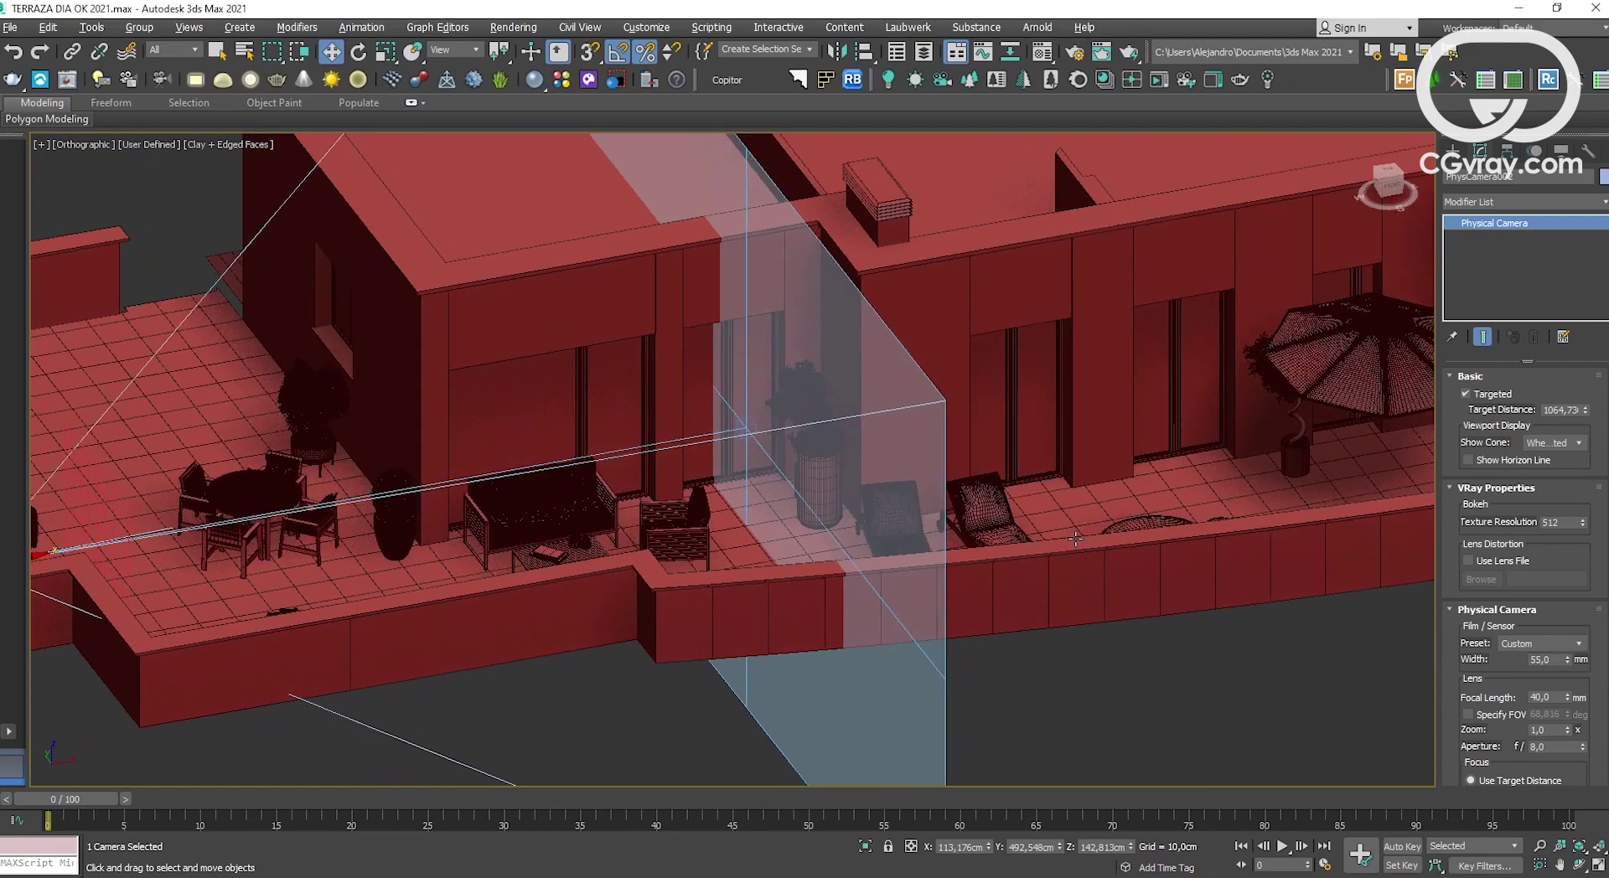
scroll(1067, 534, "down", 2)
scroll(704, 563, "up", 3)
middle_click_drag(704, 563, 639, 598)
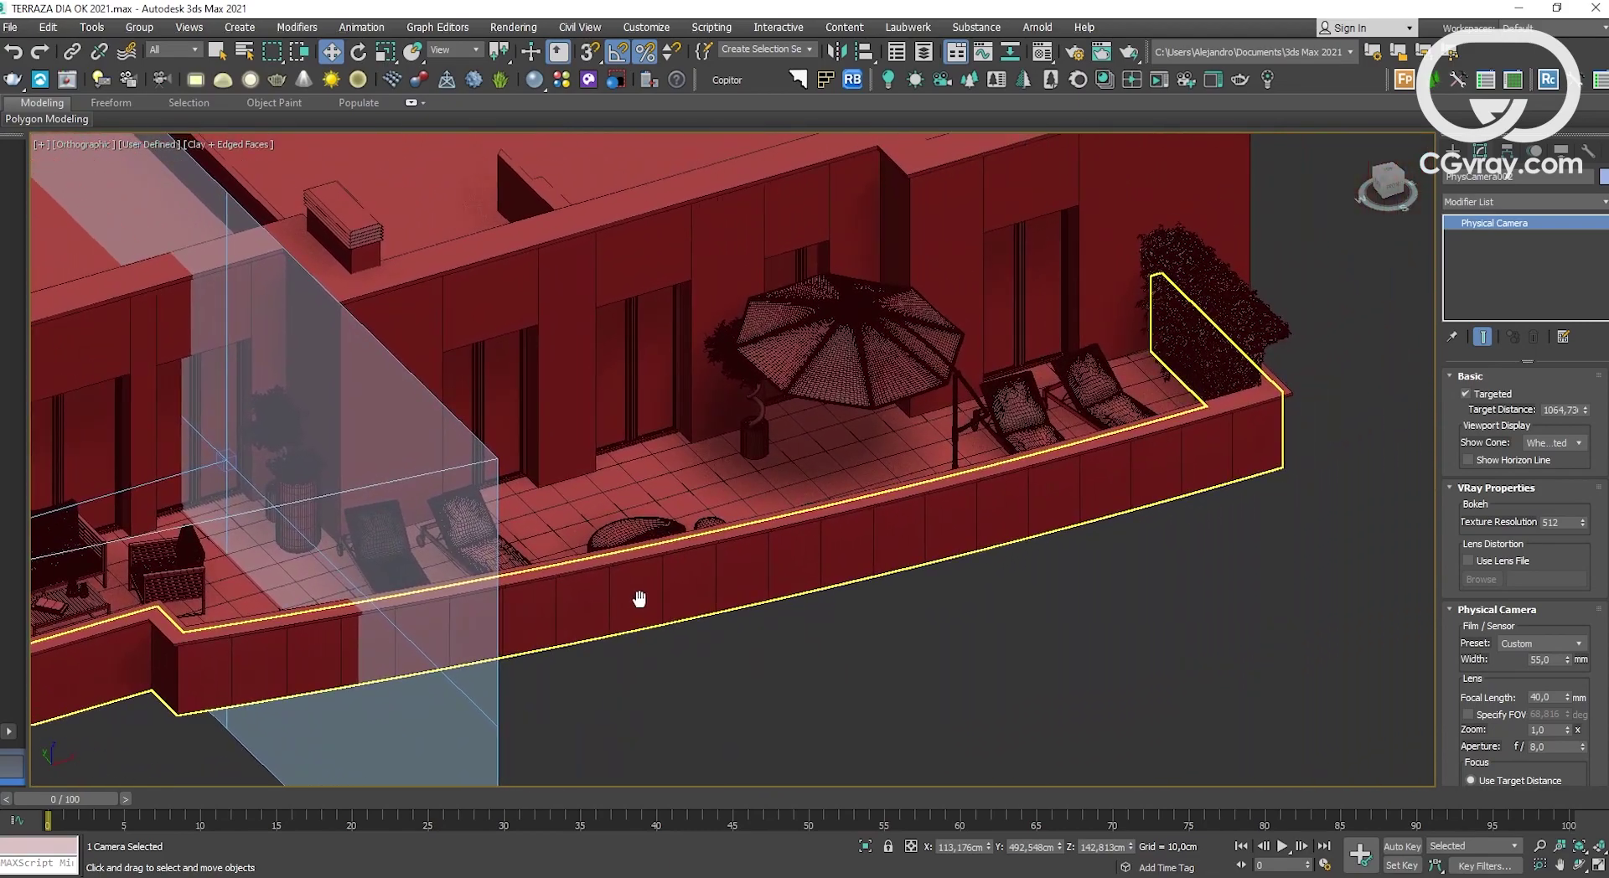
left_click(972, 597)
scroll(1027, 459, "down", 3)
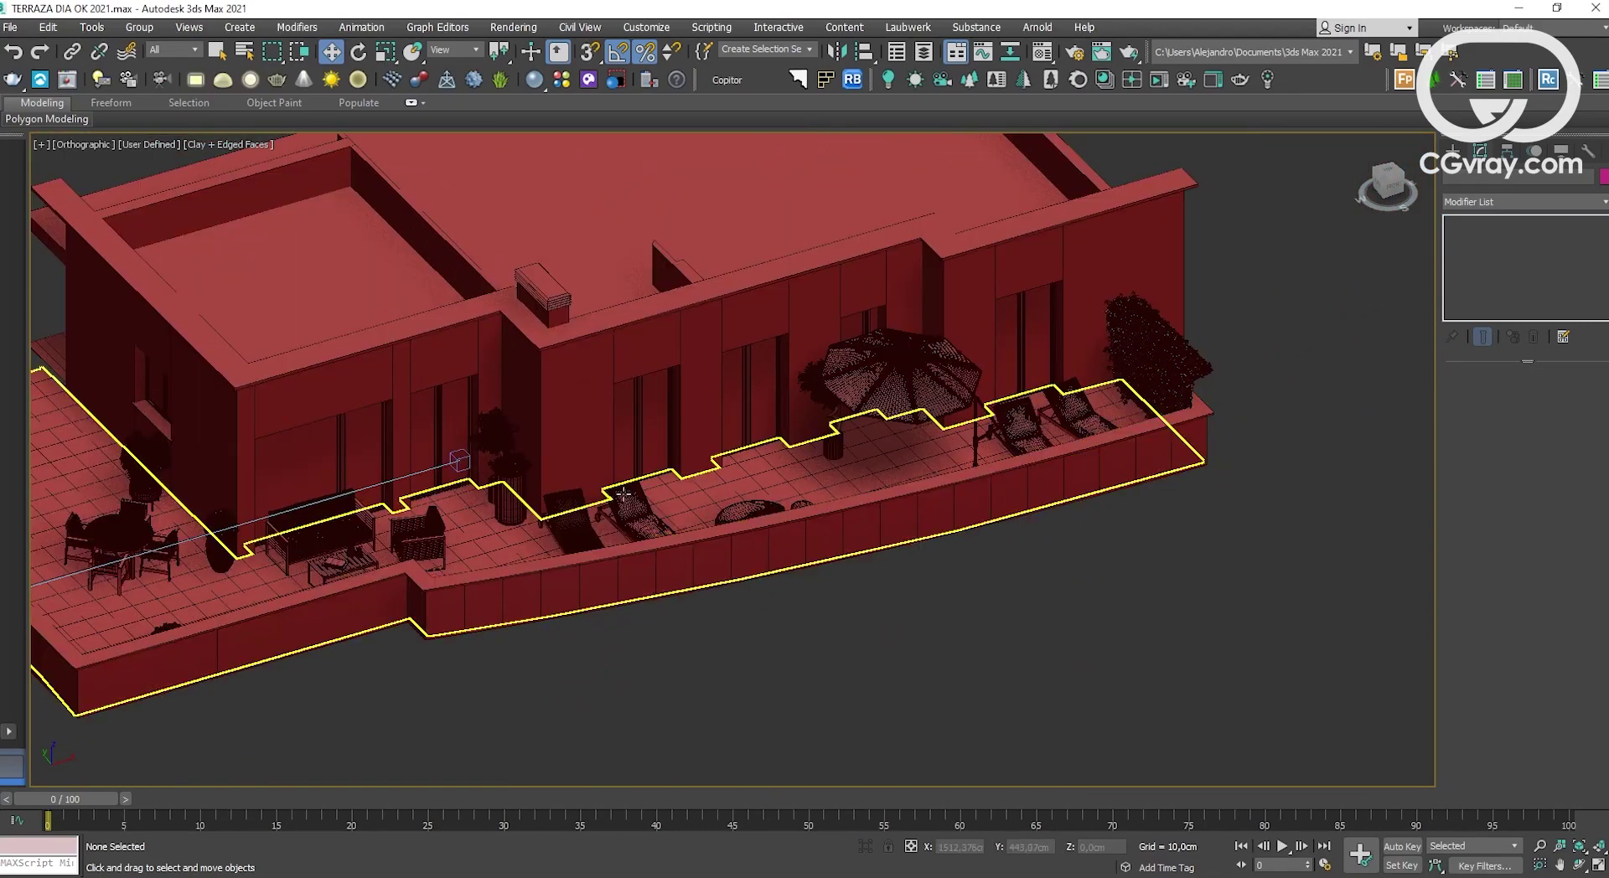
mouse_move(1026, 460)
middle_mouse_down("alt")
mouse_move(696, 485)
mouse_move(723, 479)
mouse_move(675, 505)
middle_mouse_up("alt")
scroll(696, 484, "up", 2)
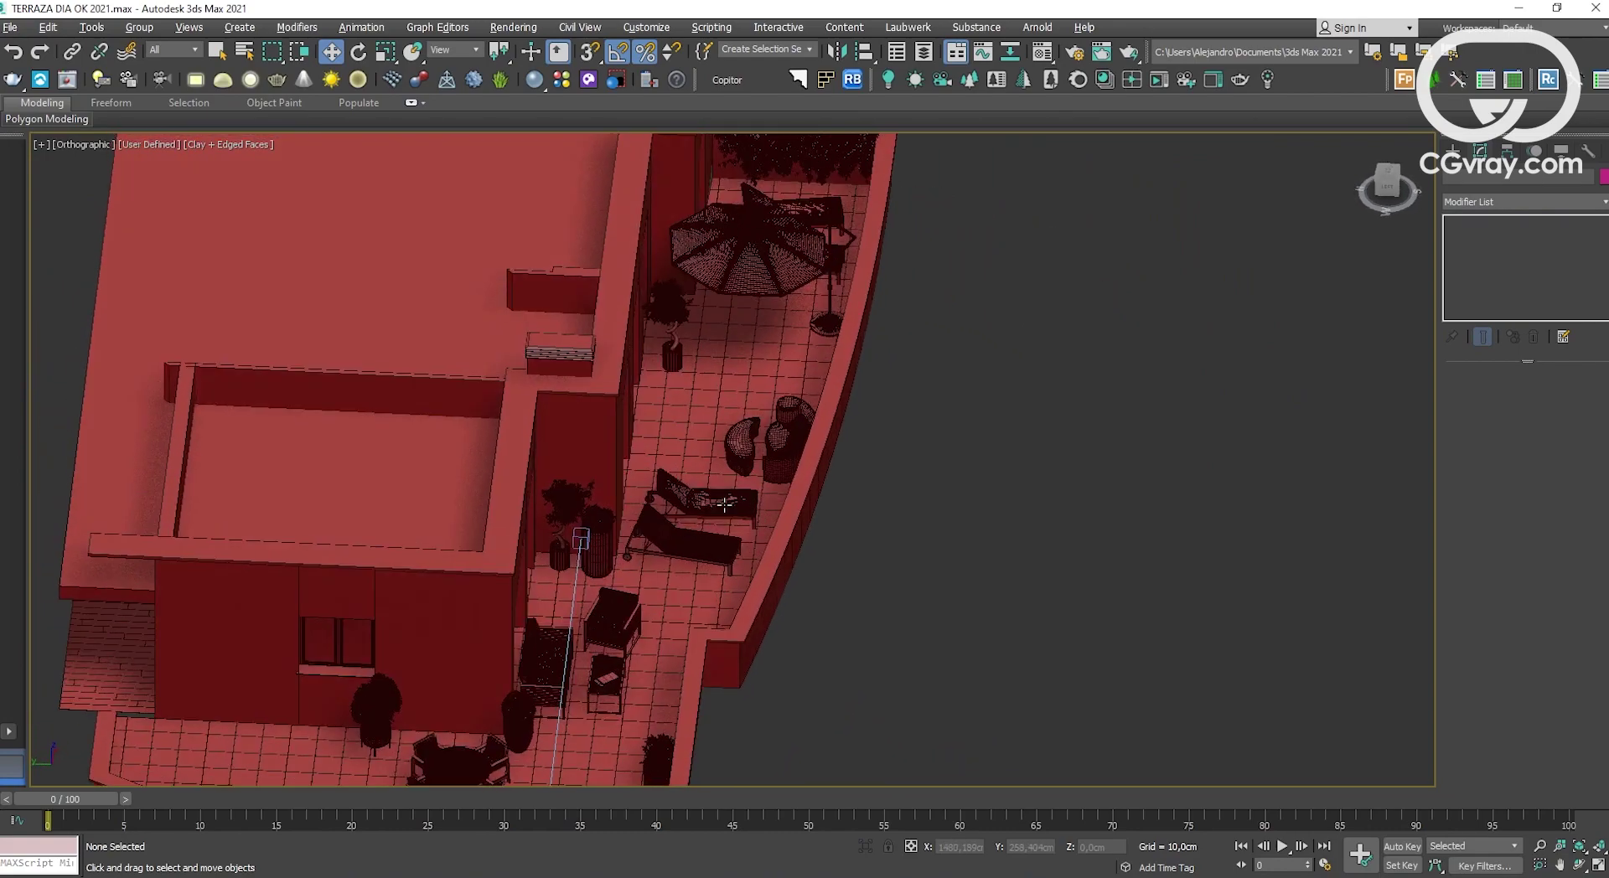
Step: Show only the Top view, zoomed out to the whole terrace plan
key("alt+w")
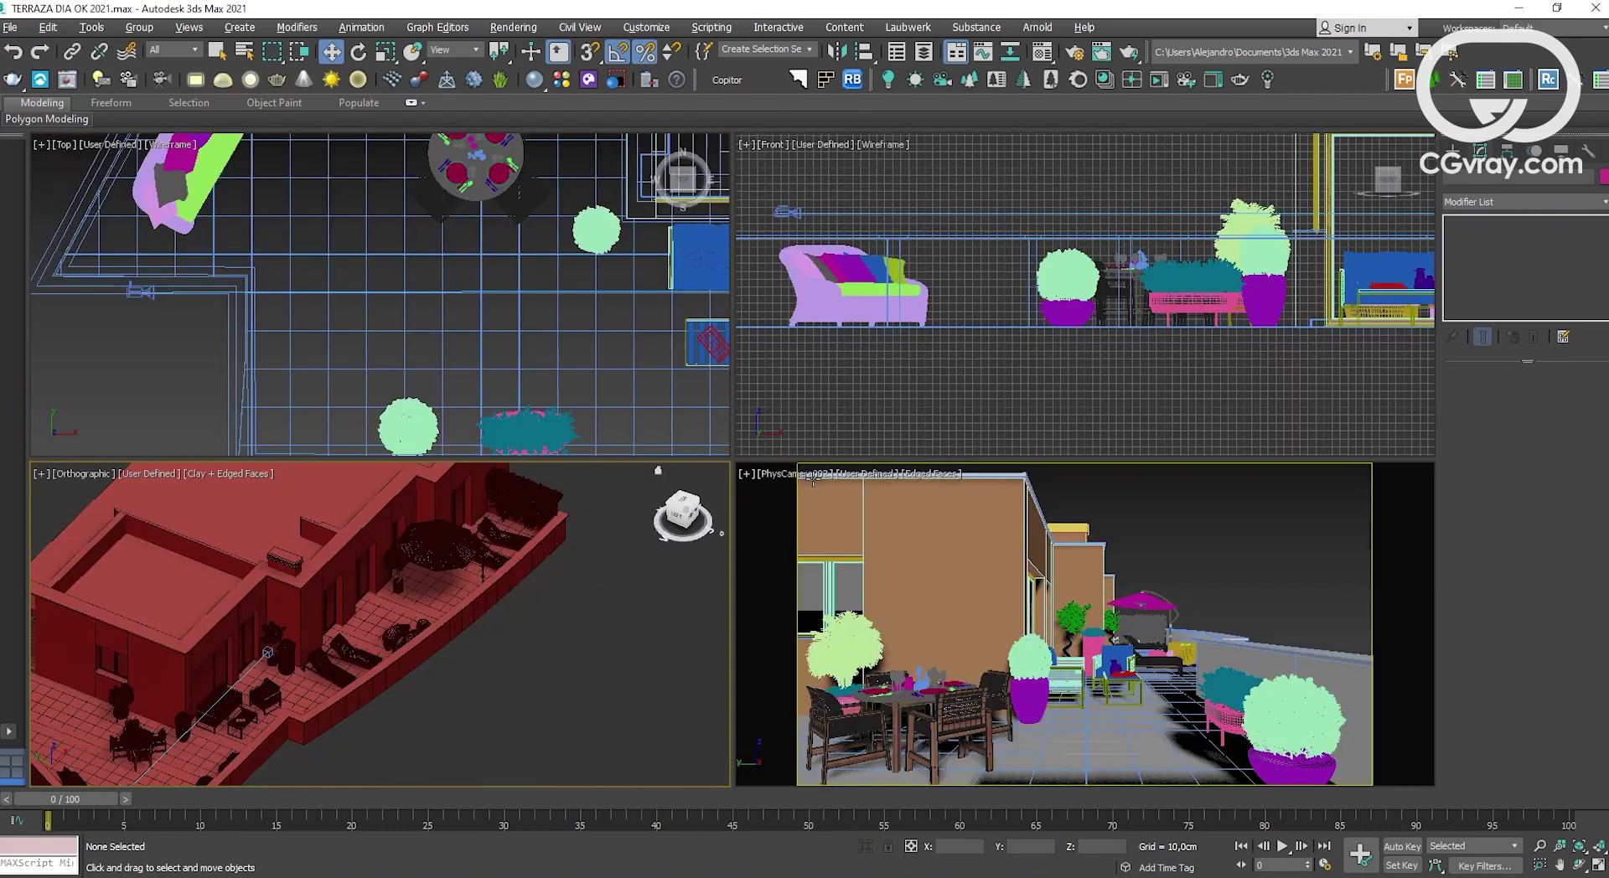
left_click(538, 303)
key("alt+w")
scroll(736, 398, "down", 2)
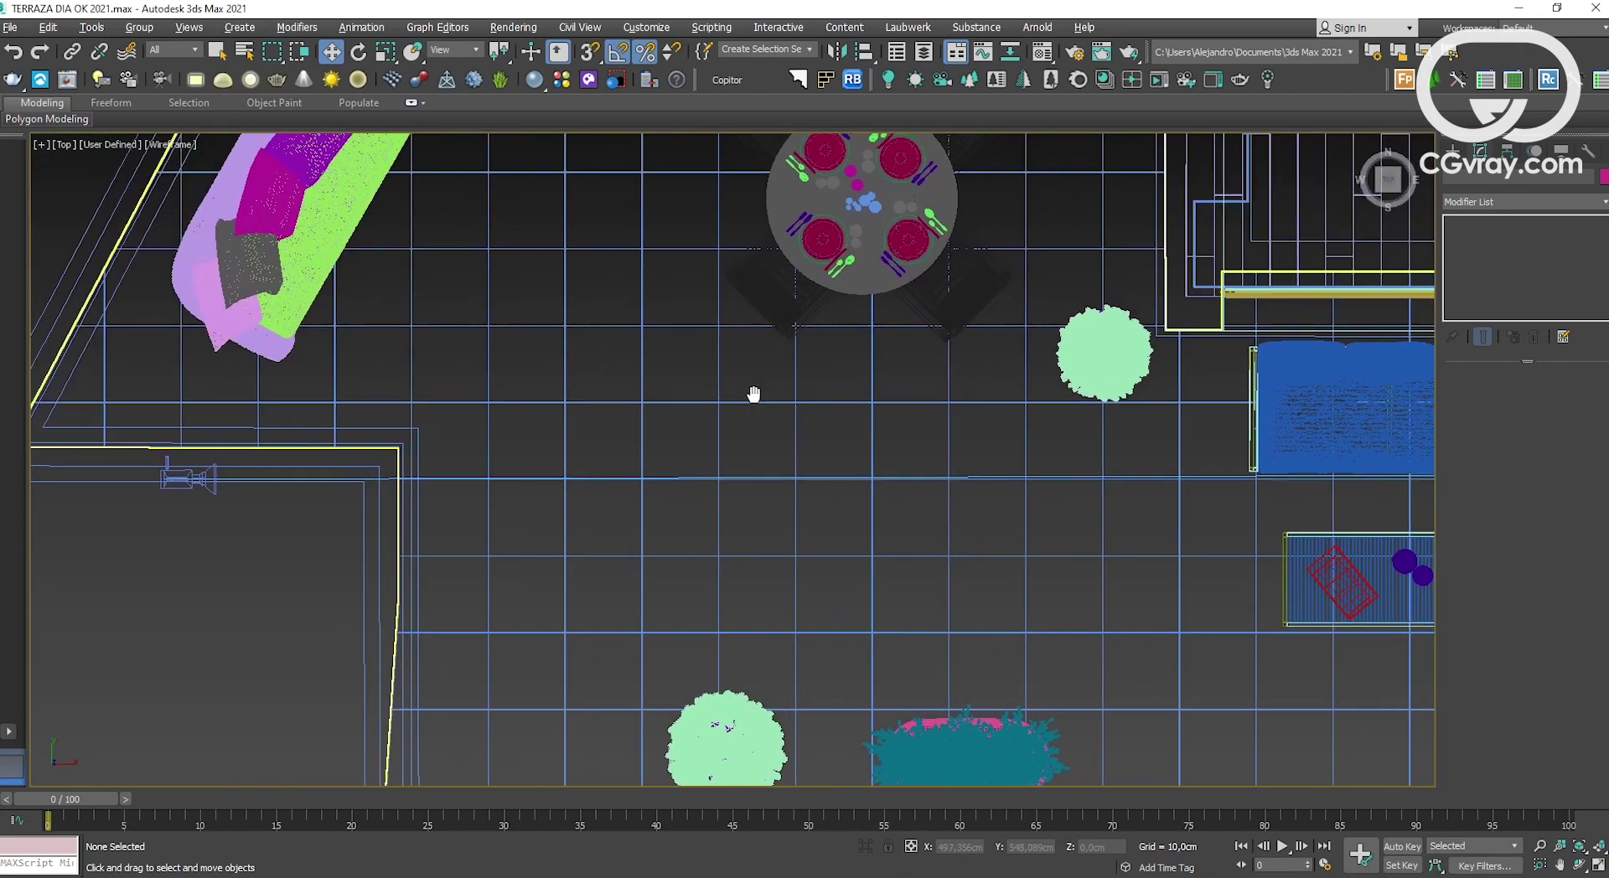
scroll(737, 397, "down", 3)
scroll(737, 398, "down", 3)
scroll(736, 397, "down", 2)
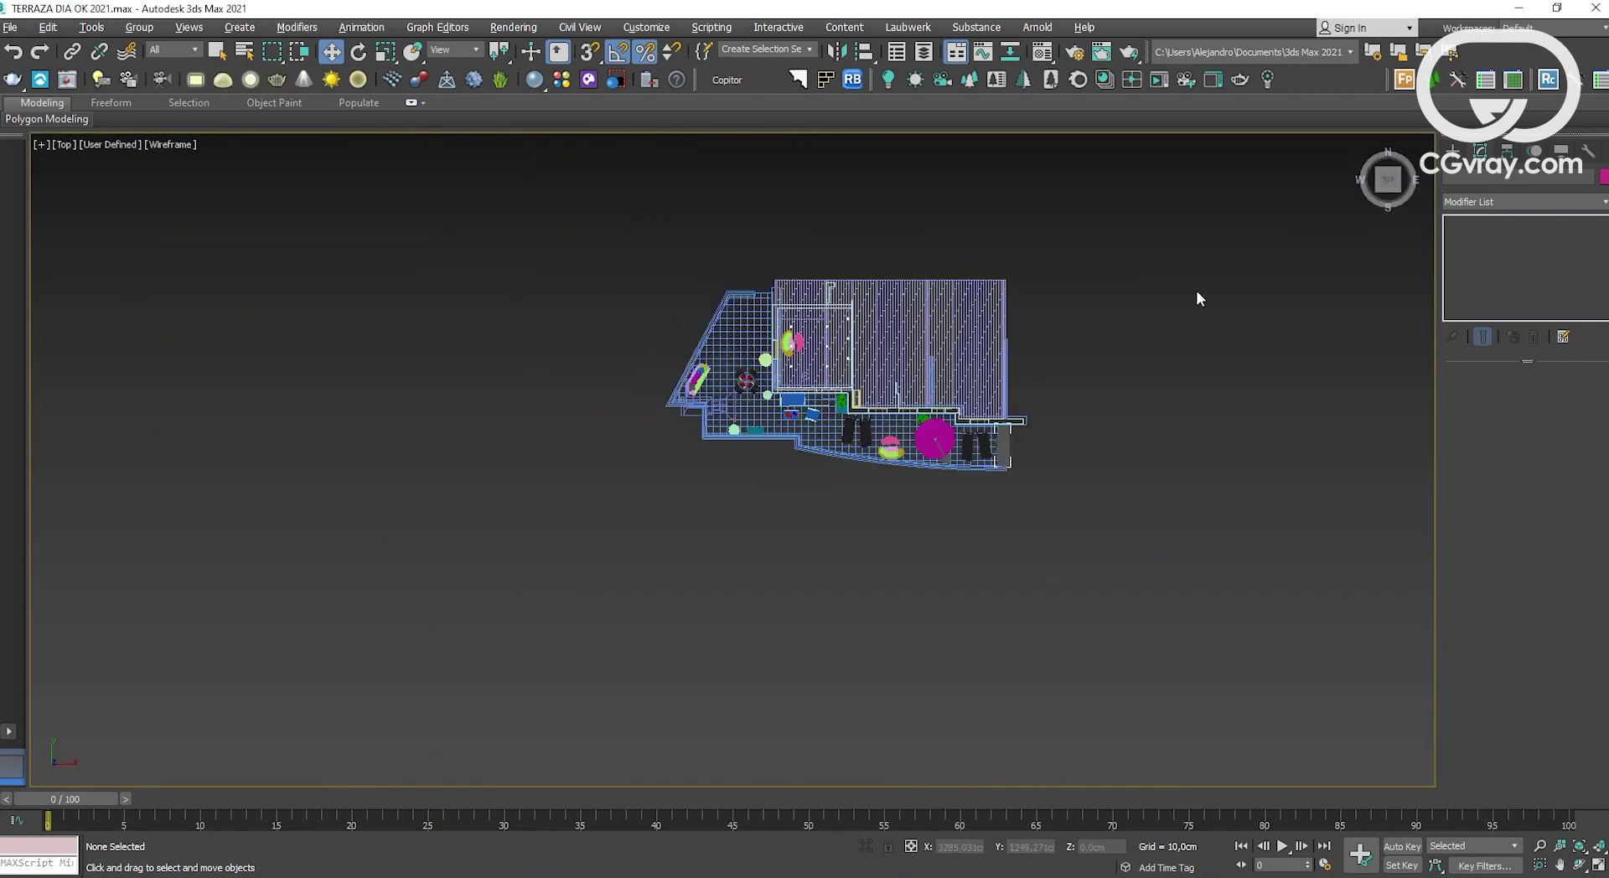
Step: Create a new VRaySun aimed down onto the terrace plan in the Top view
left_click(1454, 151)
mouse_move(1388, 179)
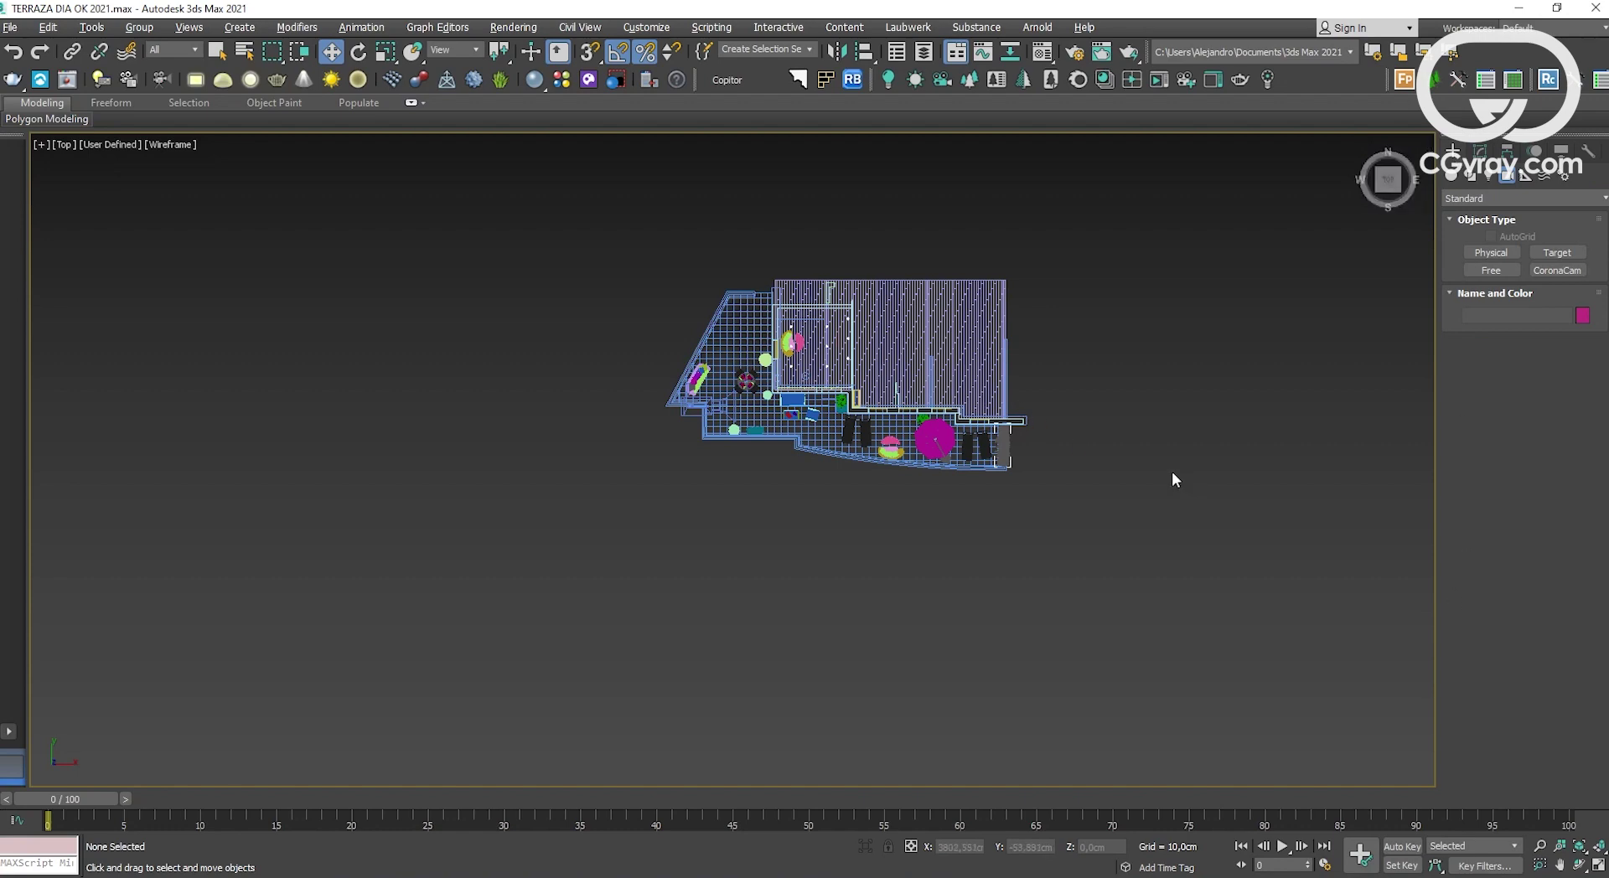
scroll(1090, 448, "up", 2)
scroll(1070, 464, "up", 2)
scroll(1071, 464, "up", 1)
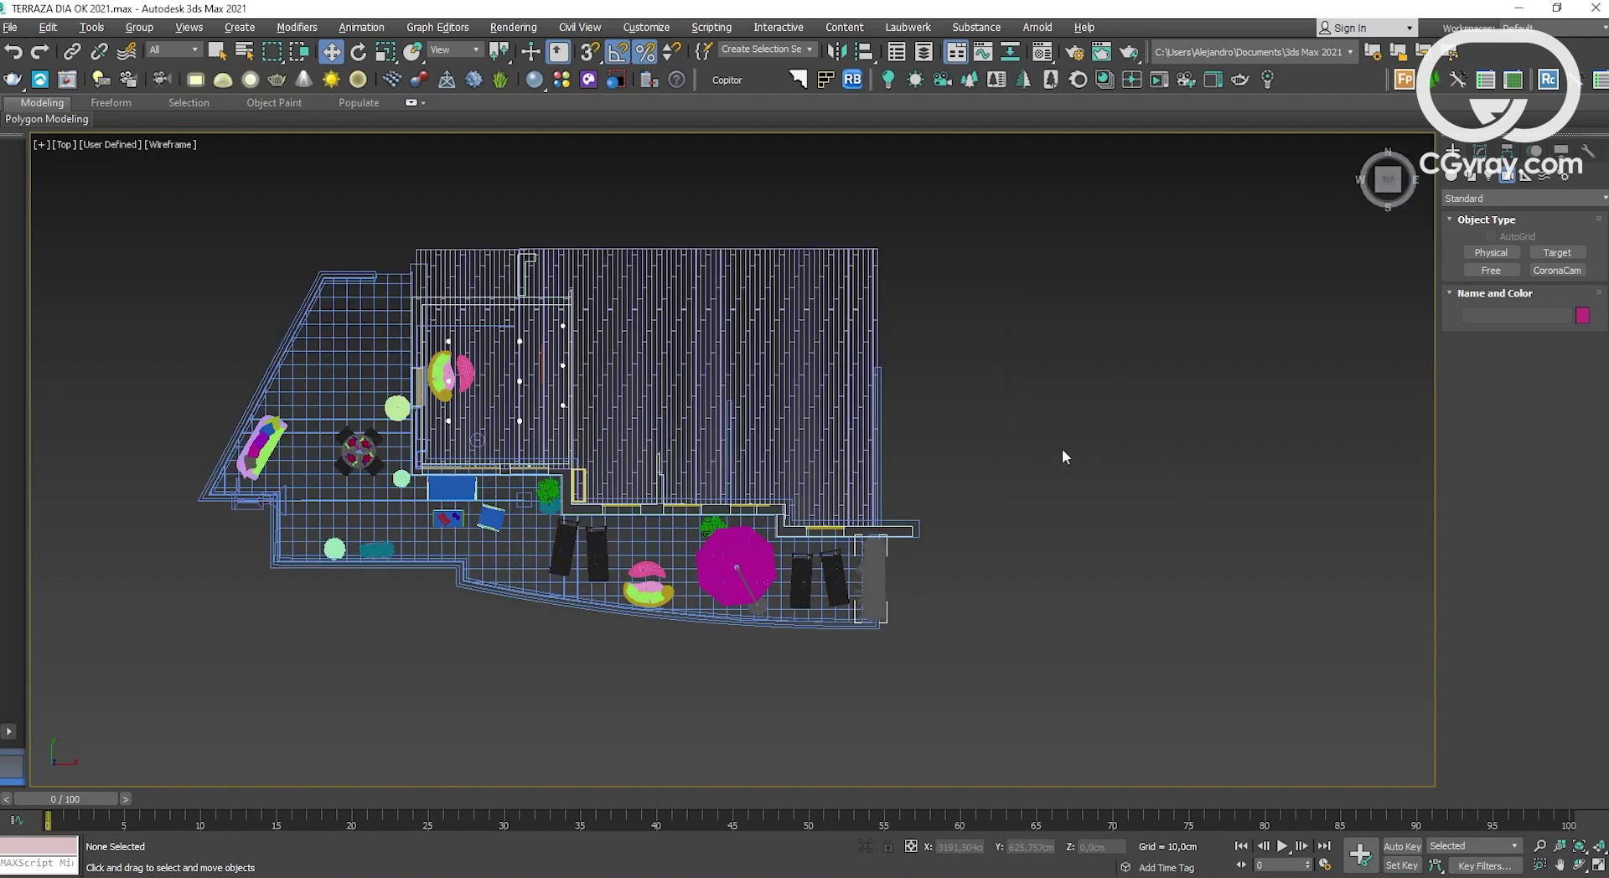
middle_click_drag(1063, 450, 1136, 476)
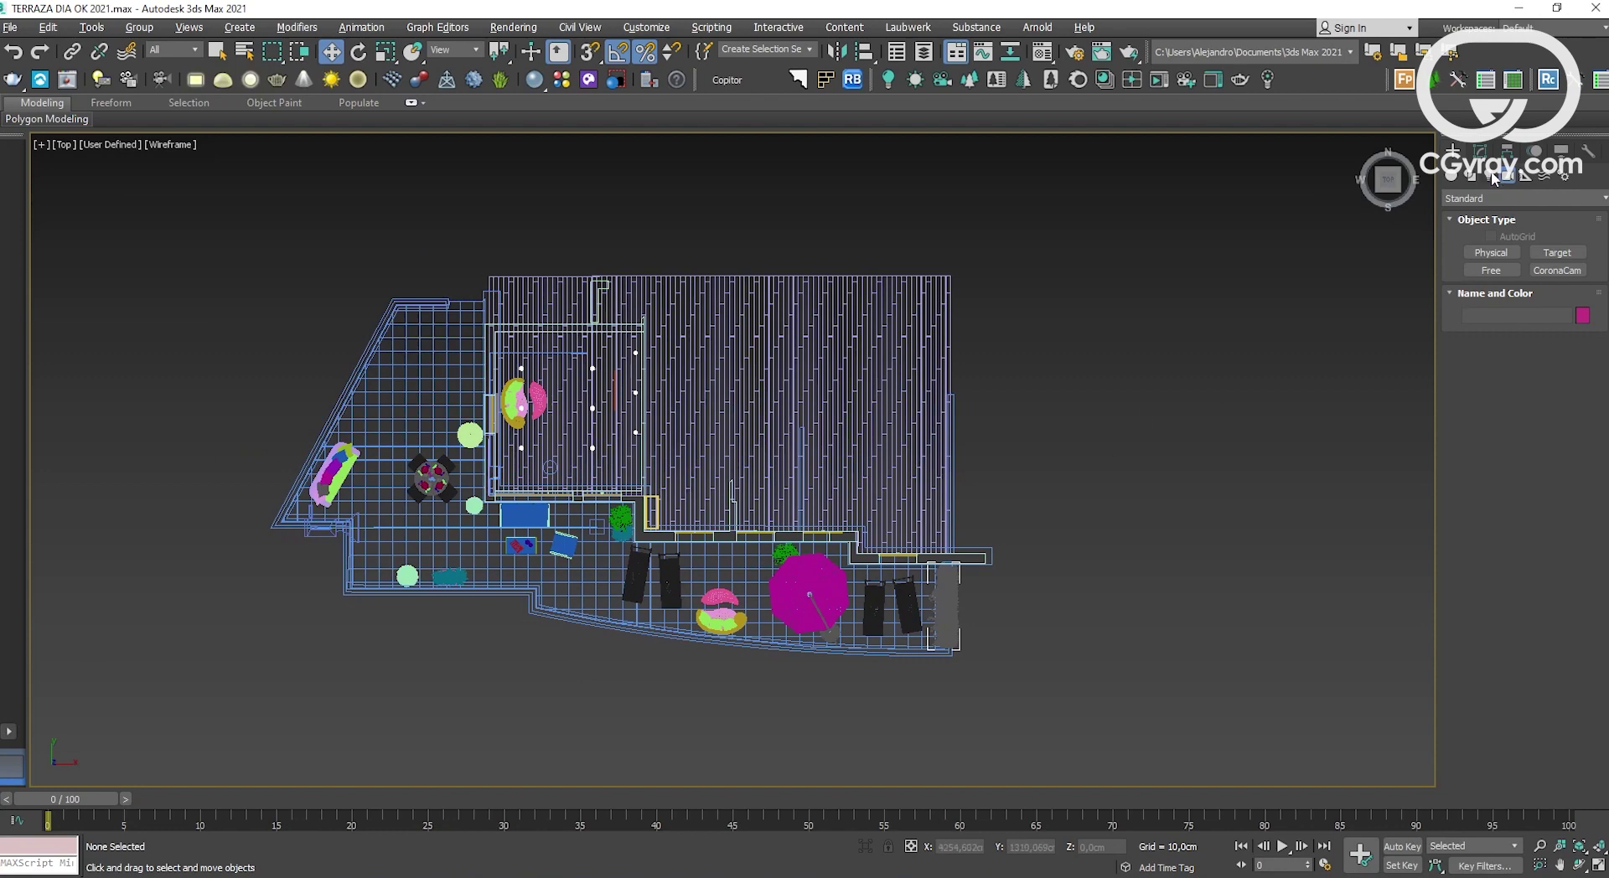
left_click(1492, 177)
left_click(1494, 199)
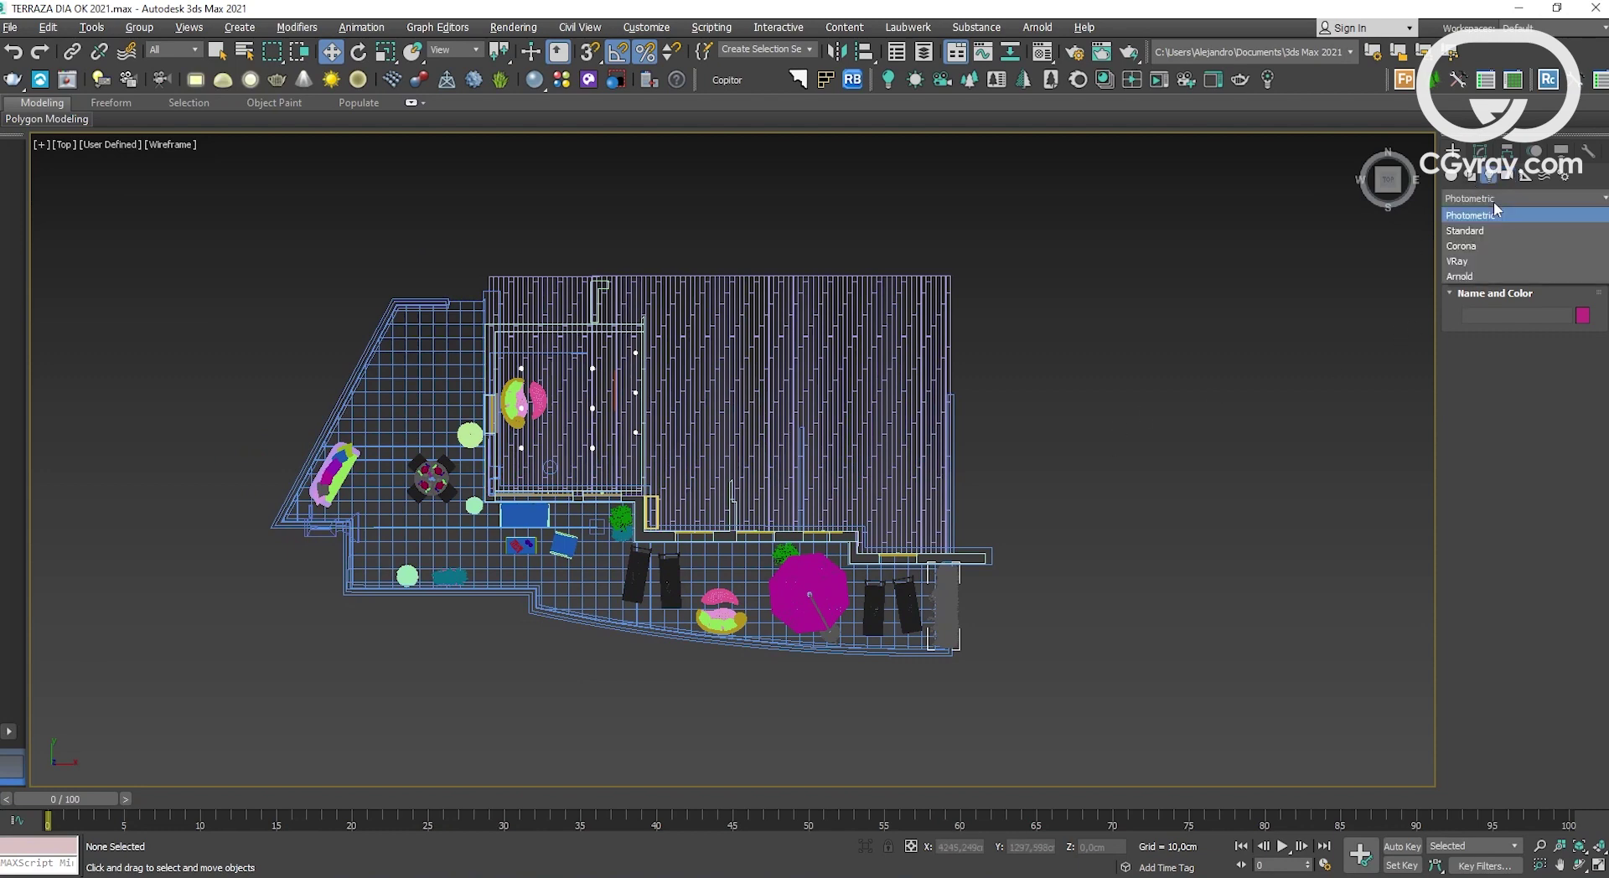
left_click(1481, 264)
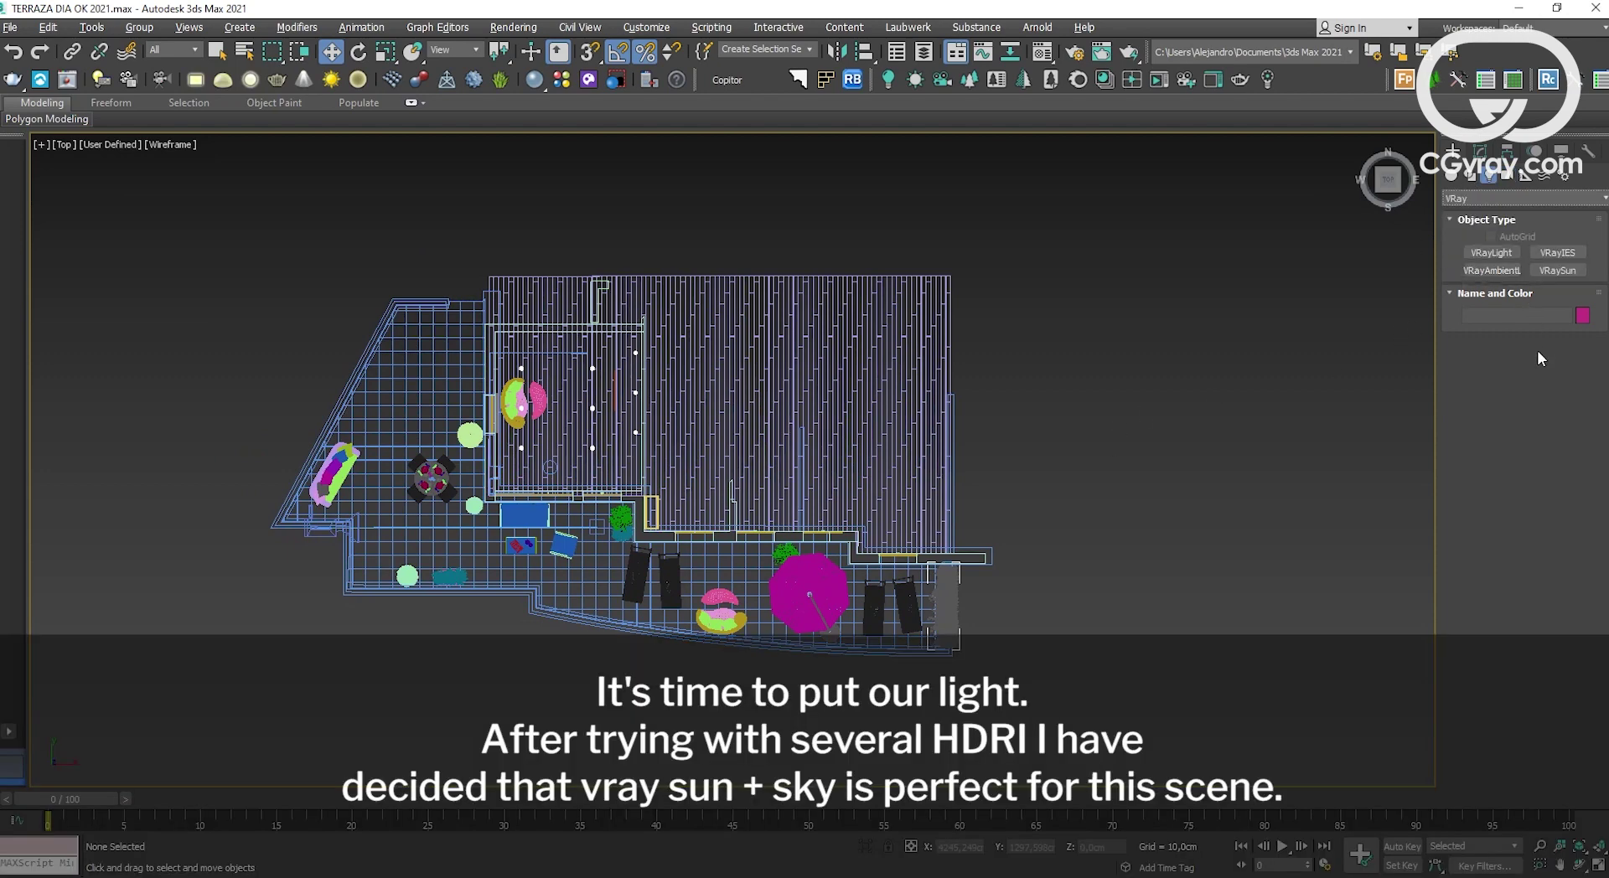
left_click(1557, 270)
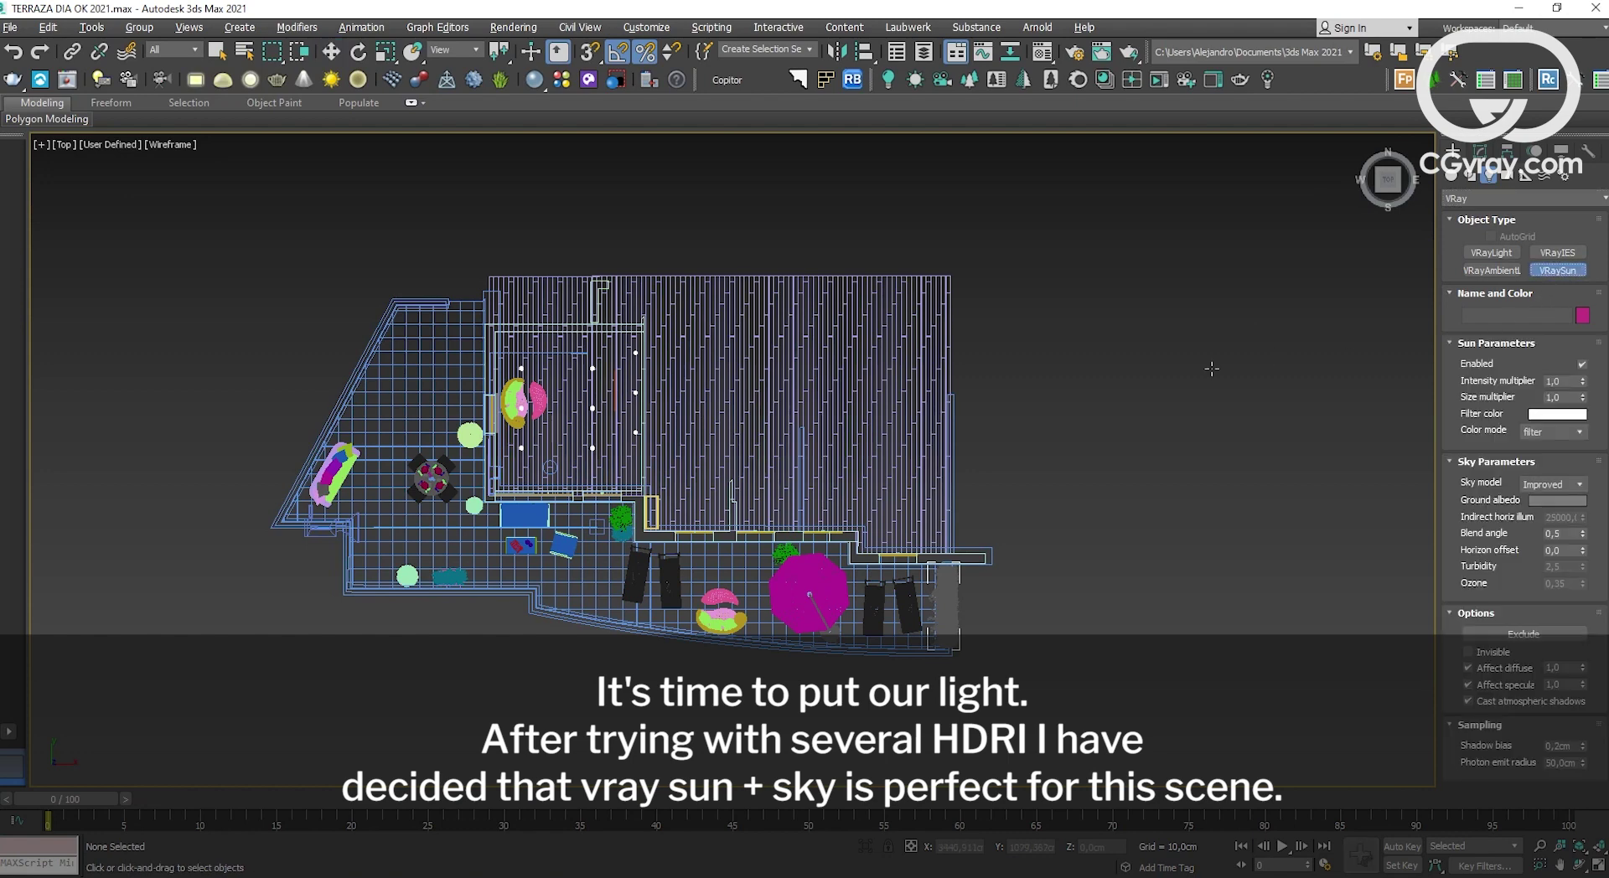
middle_click_drag(1211, 369, 1239, 322)
scroll(1148, 352, "down", 3)
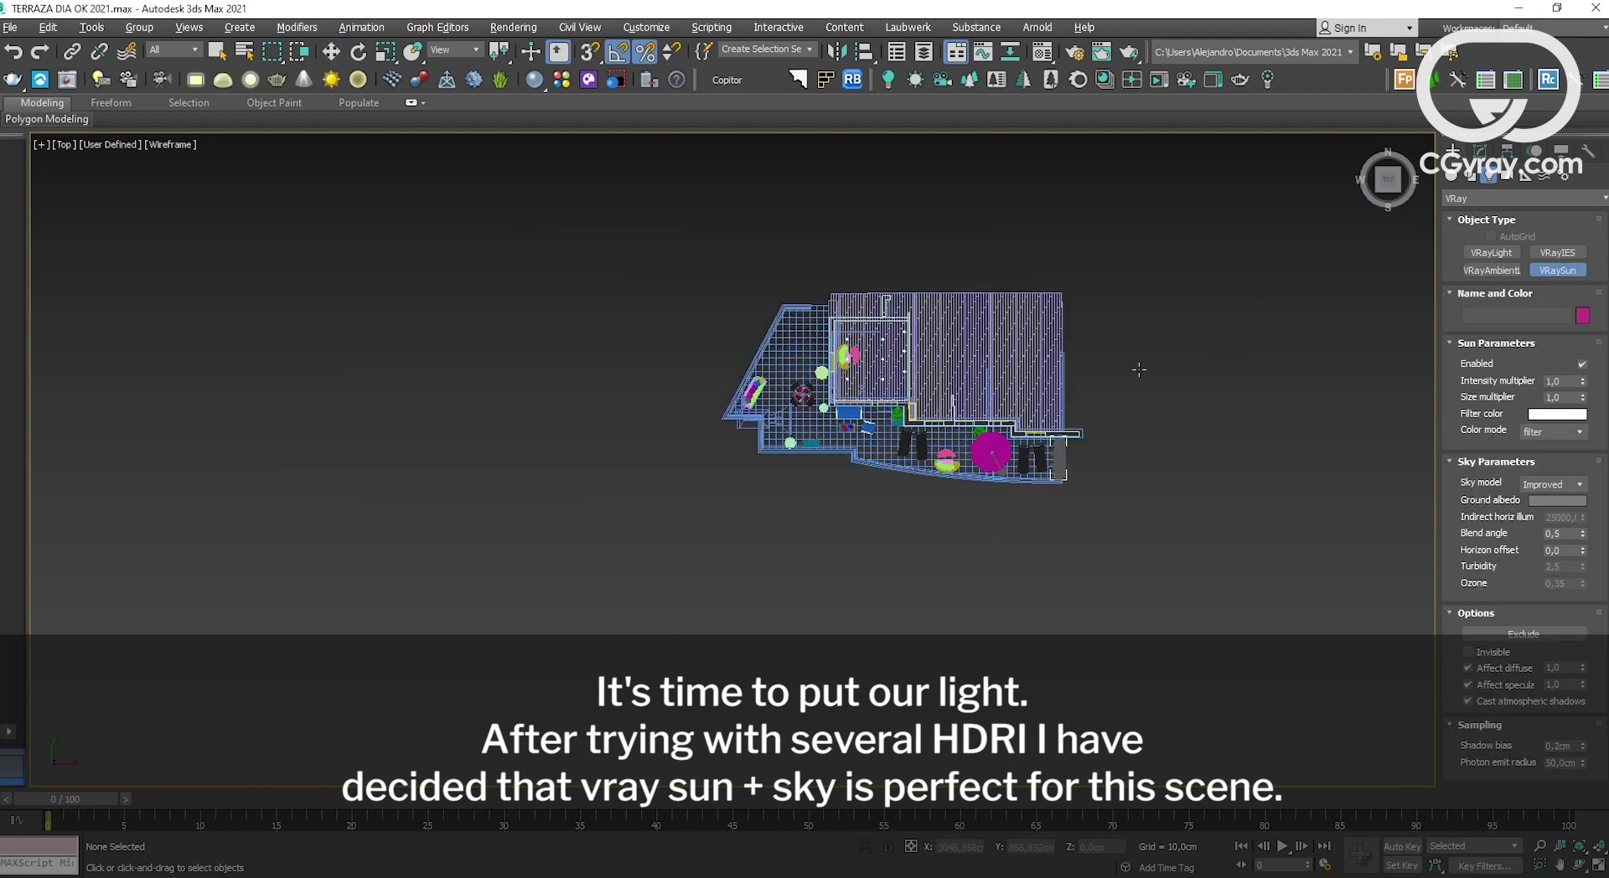
scroll(1115, 436, "down", 2)
middle_click_drag(1079, 524, 987, 546)
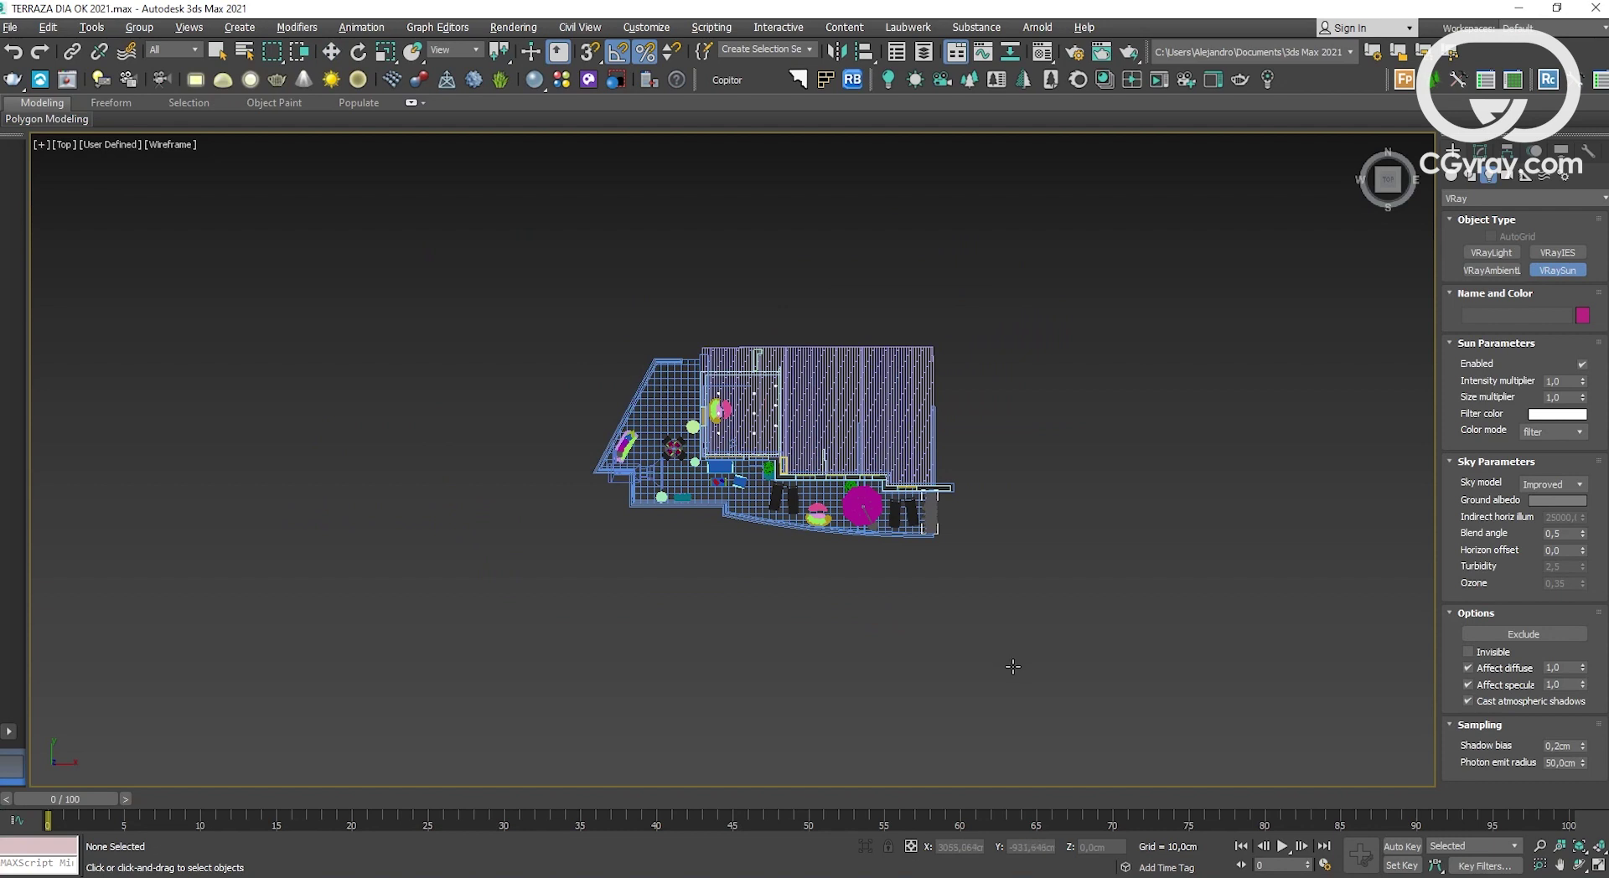
left_click_drag(1012, 666, 716, 453)
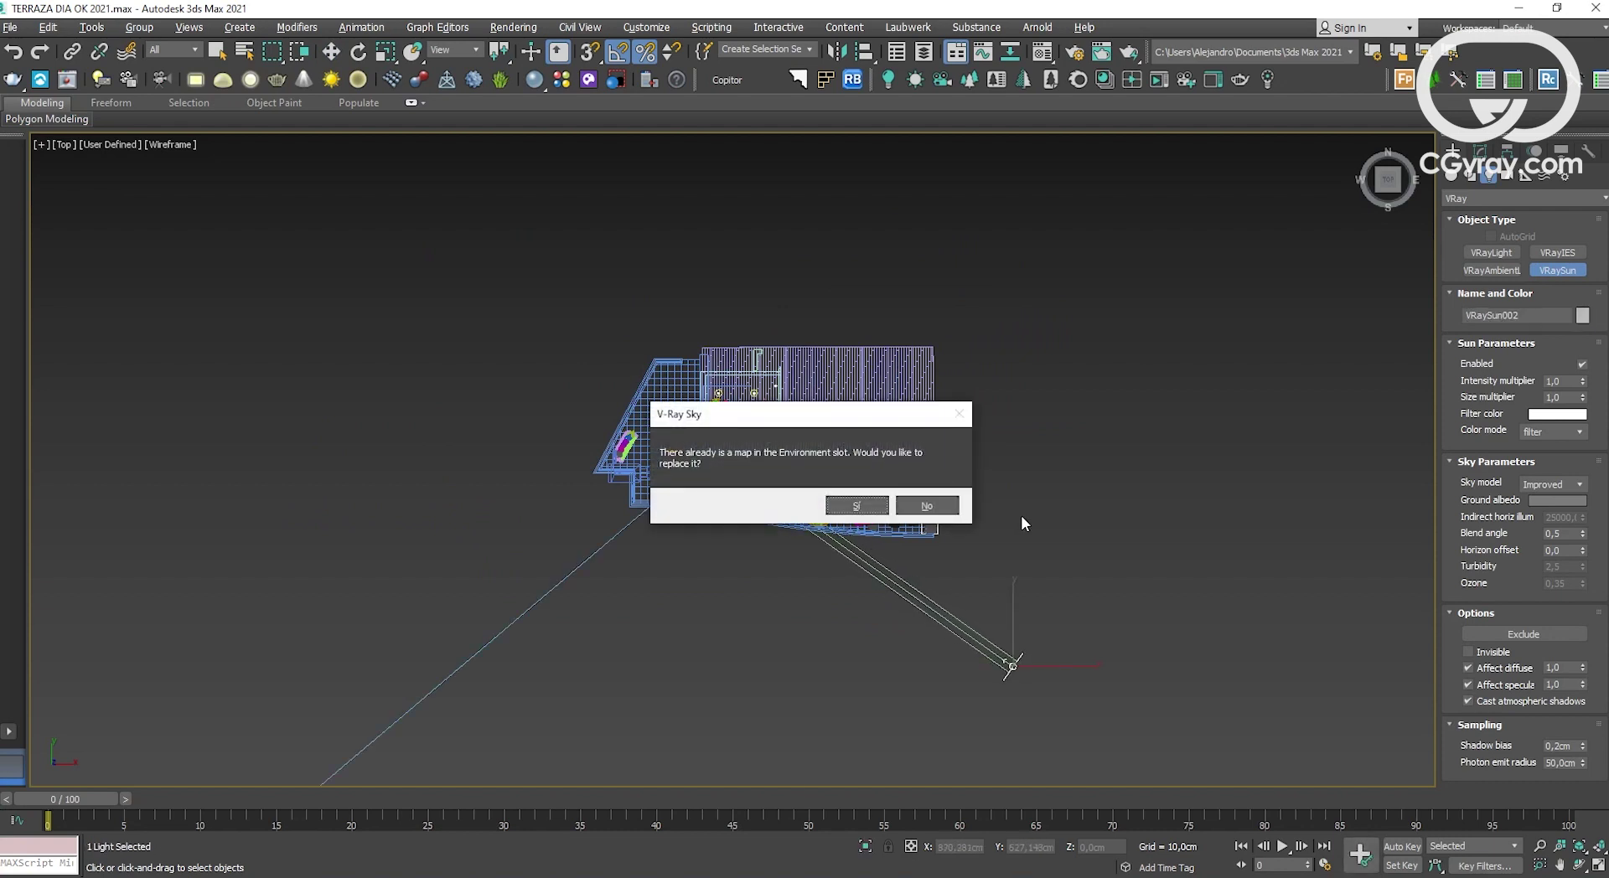
left_click(857, 505)
right_click(1056, 524)
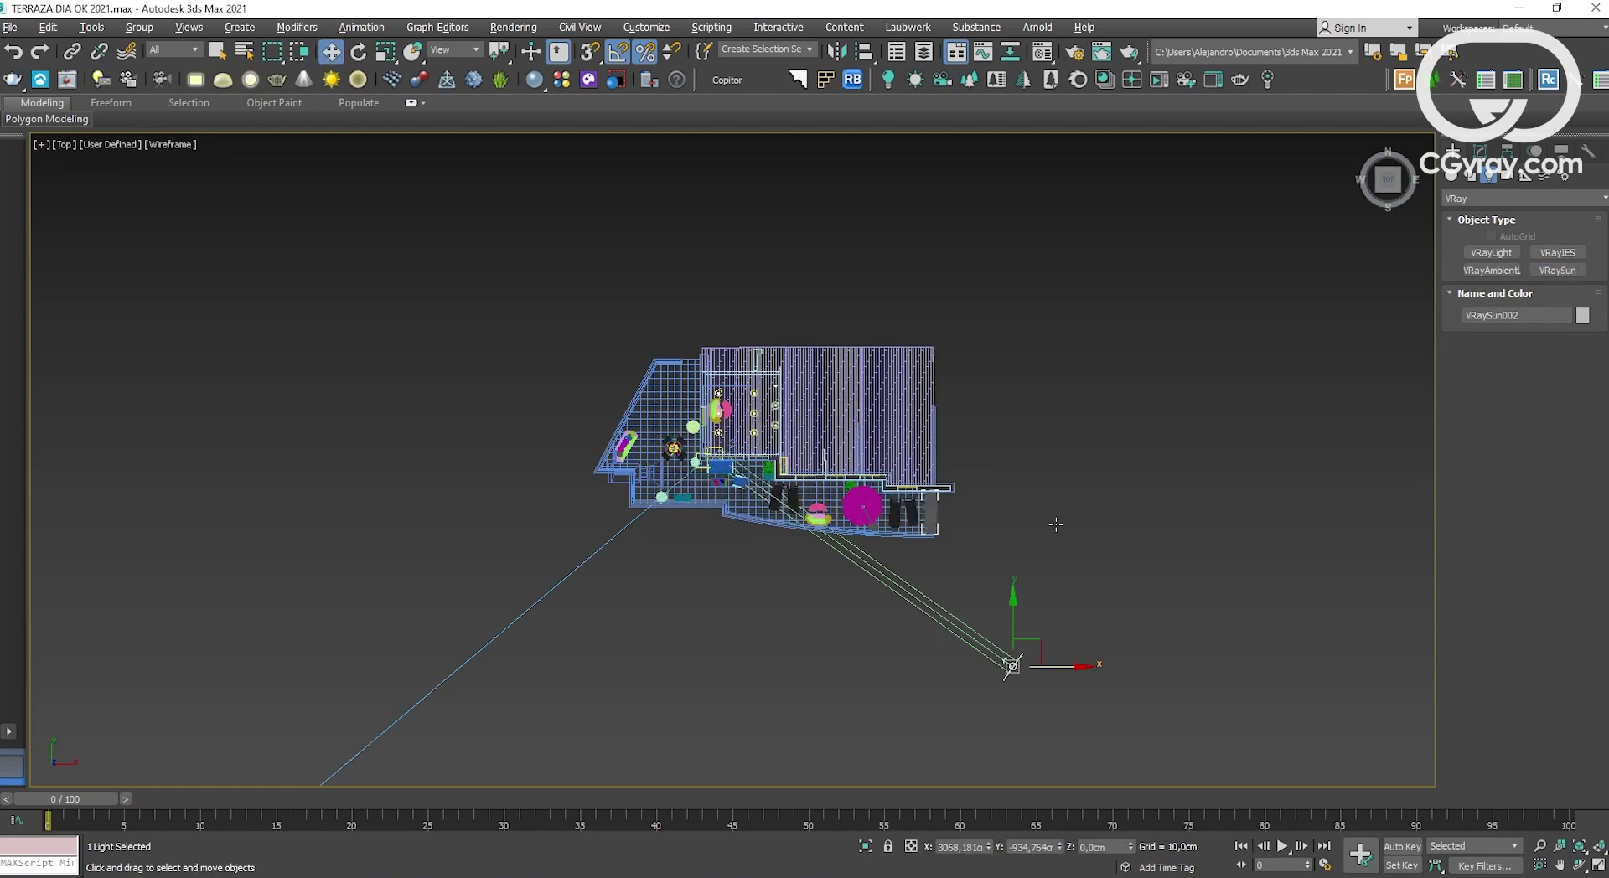
Step: Raise VRaySun002 far above the terrace in the maximized Front view
key("alt+w")
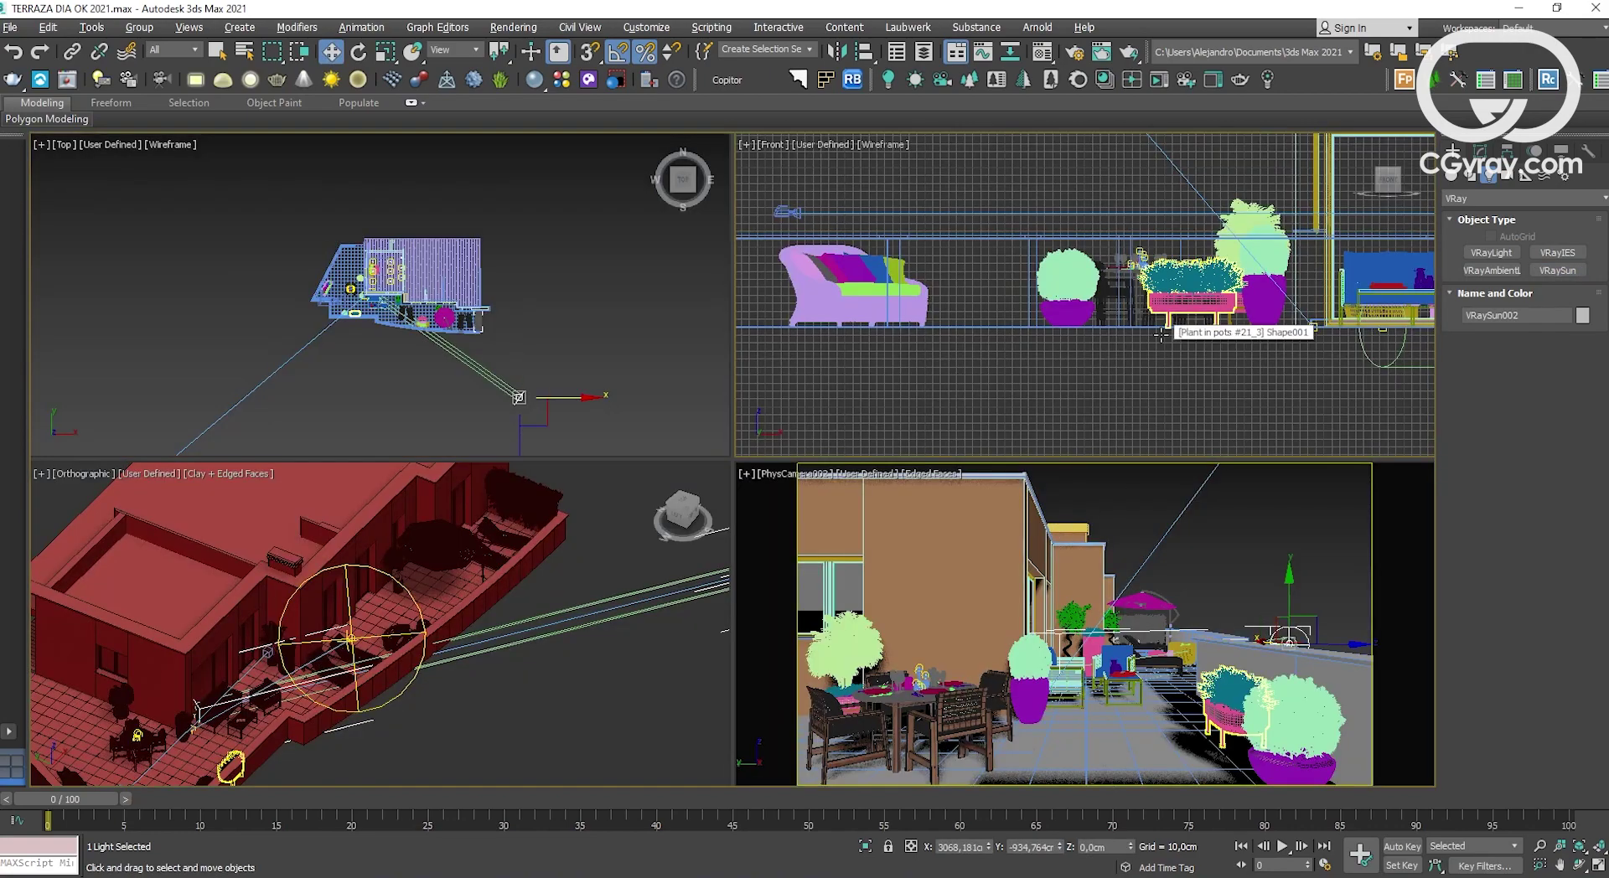
key("alt+w")
middle_click_drag(1091, 341, 462, 352)
scroll(457, 430, "down", 5)
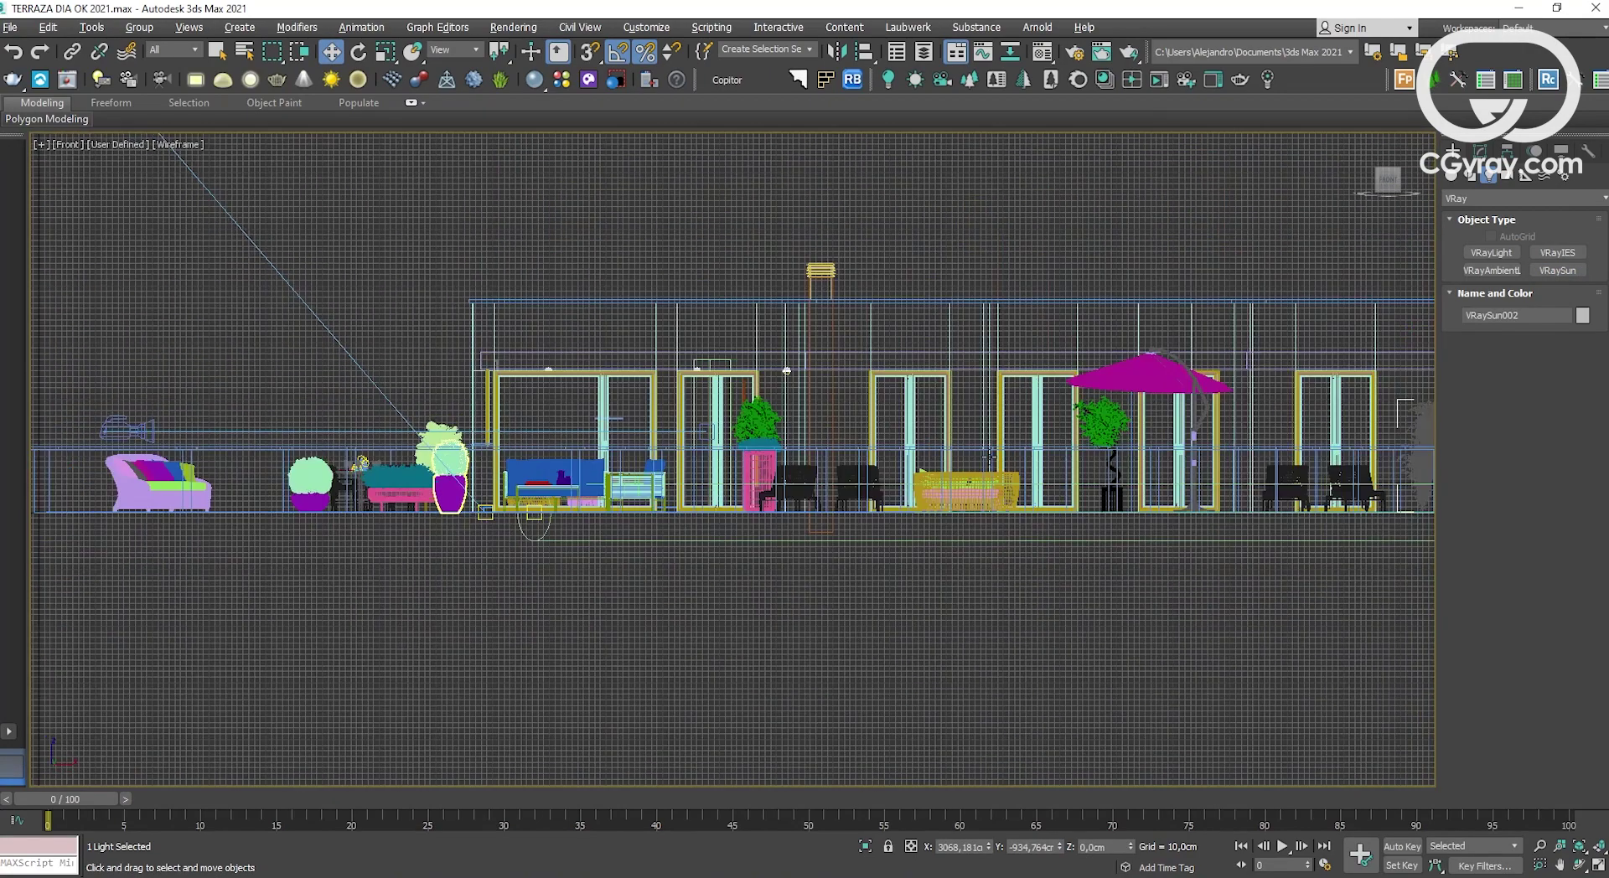
middle_click_drag(647, 435, 417, 449)
scroll(699, 514, "down", 2)
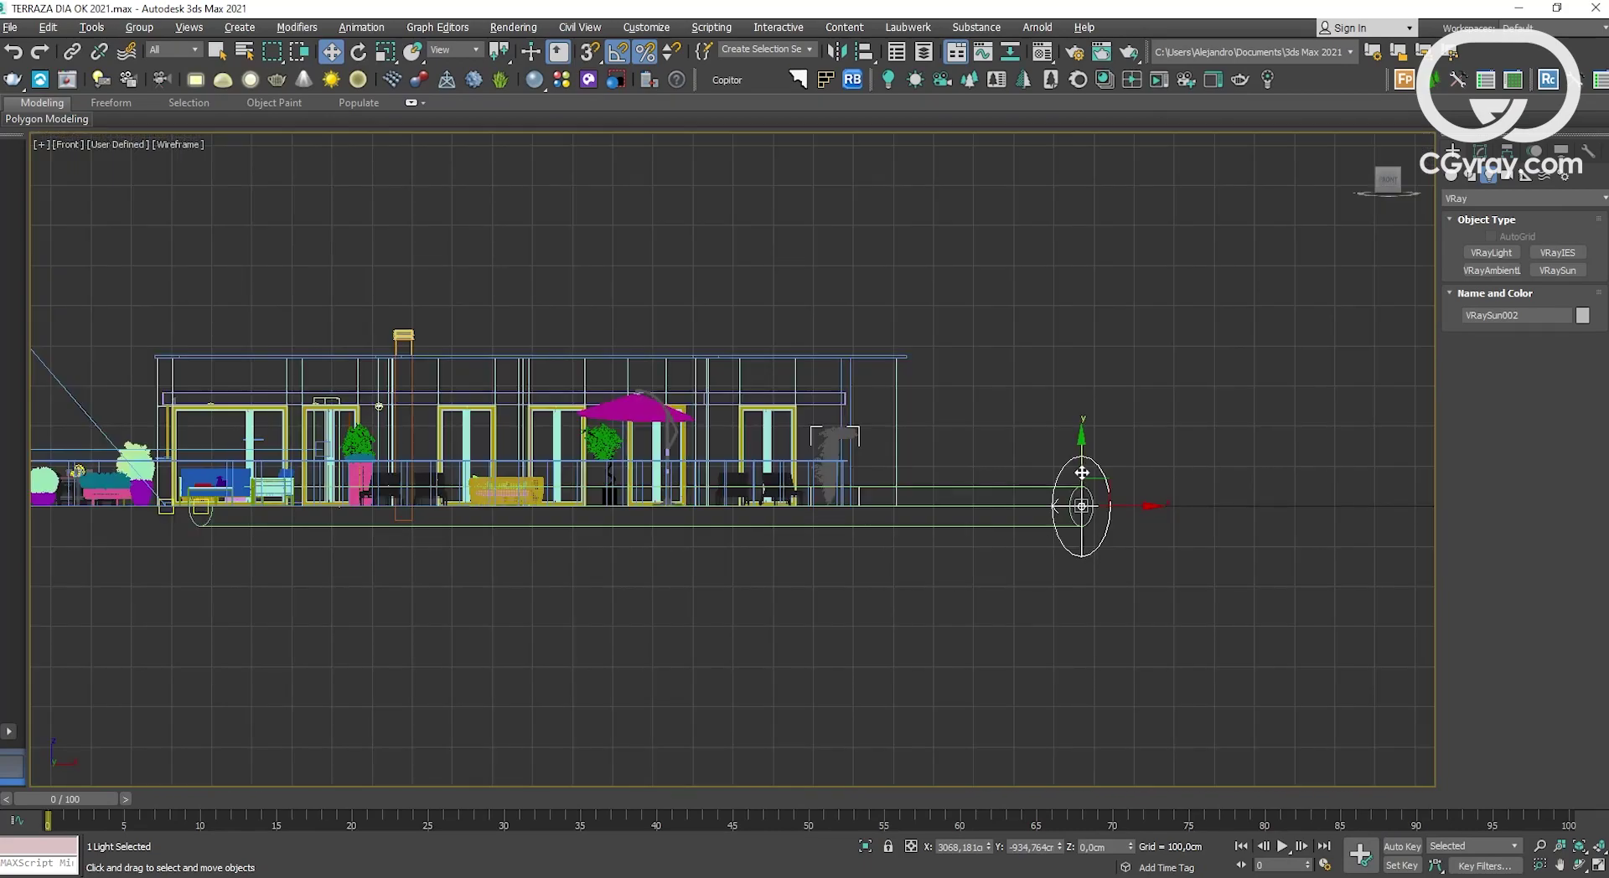
left_click_drag(1081, 471, 1081, 139)
middle_click_drag(1081, 251, 1070, 424)
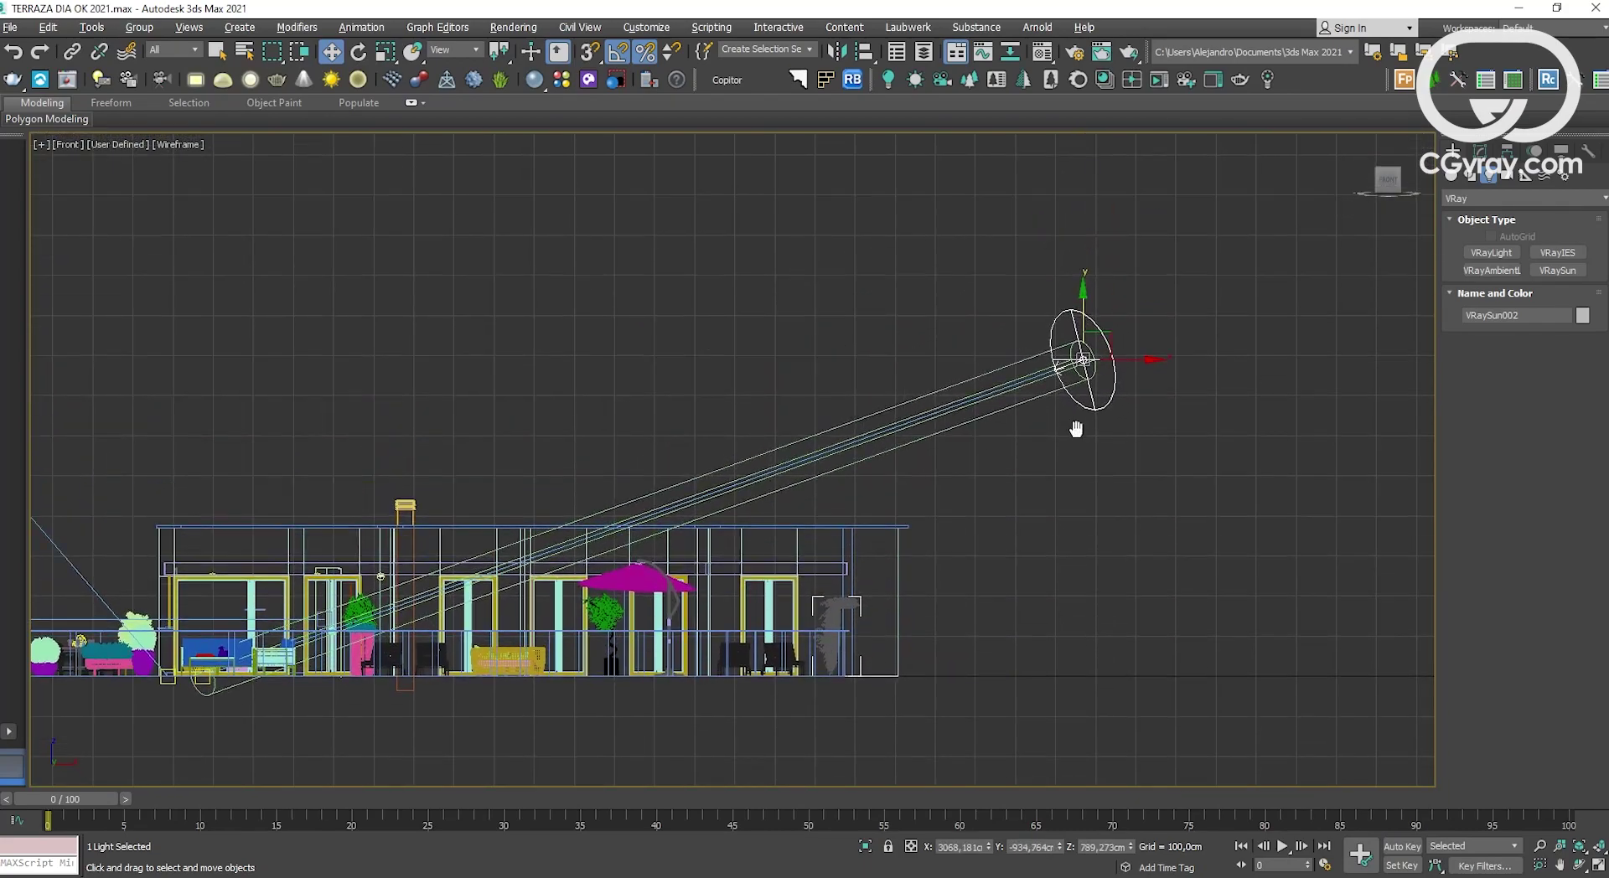
scroll(1077, 436, "down", 2)
scroll(1016, 449, "down", 2)
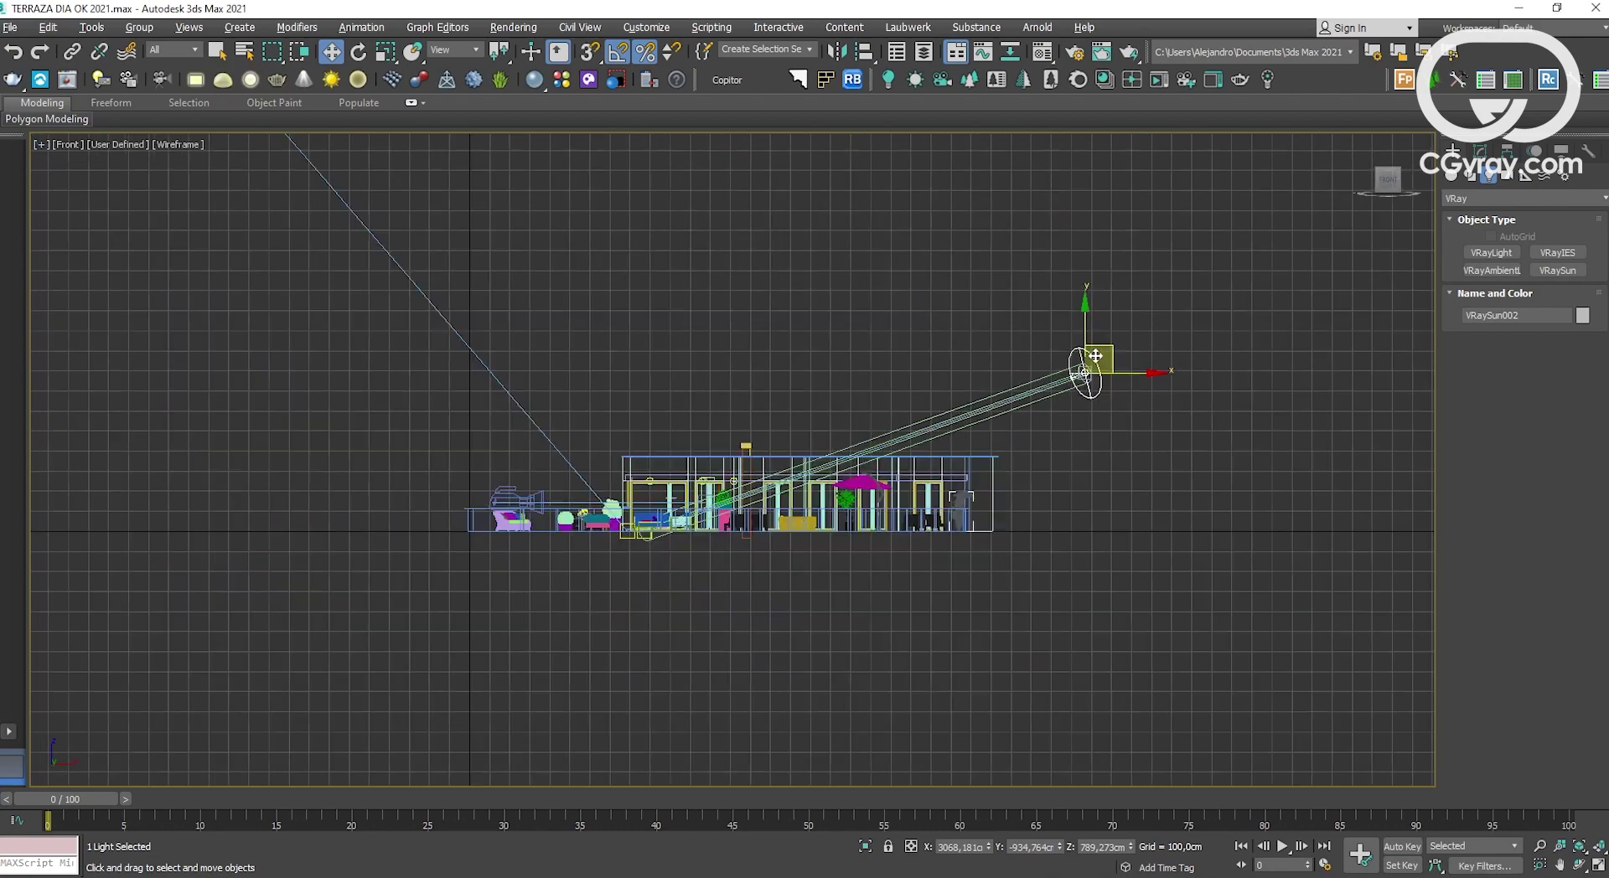
scroll(1023, 469, "down", 1)
scroll(1000, 499, "down", 2)
left_click_drag(1008, 458, 1032, 211)
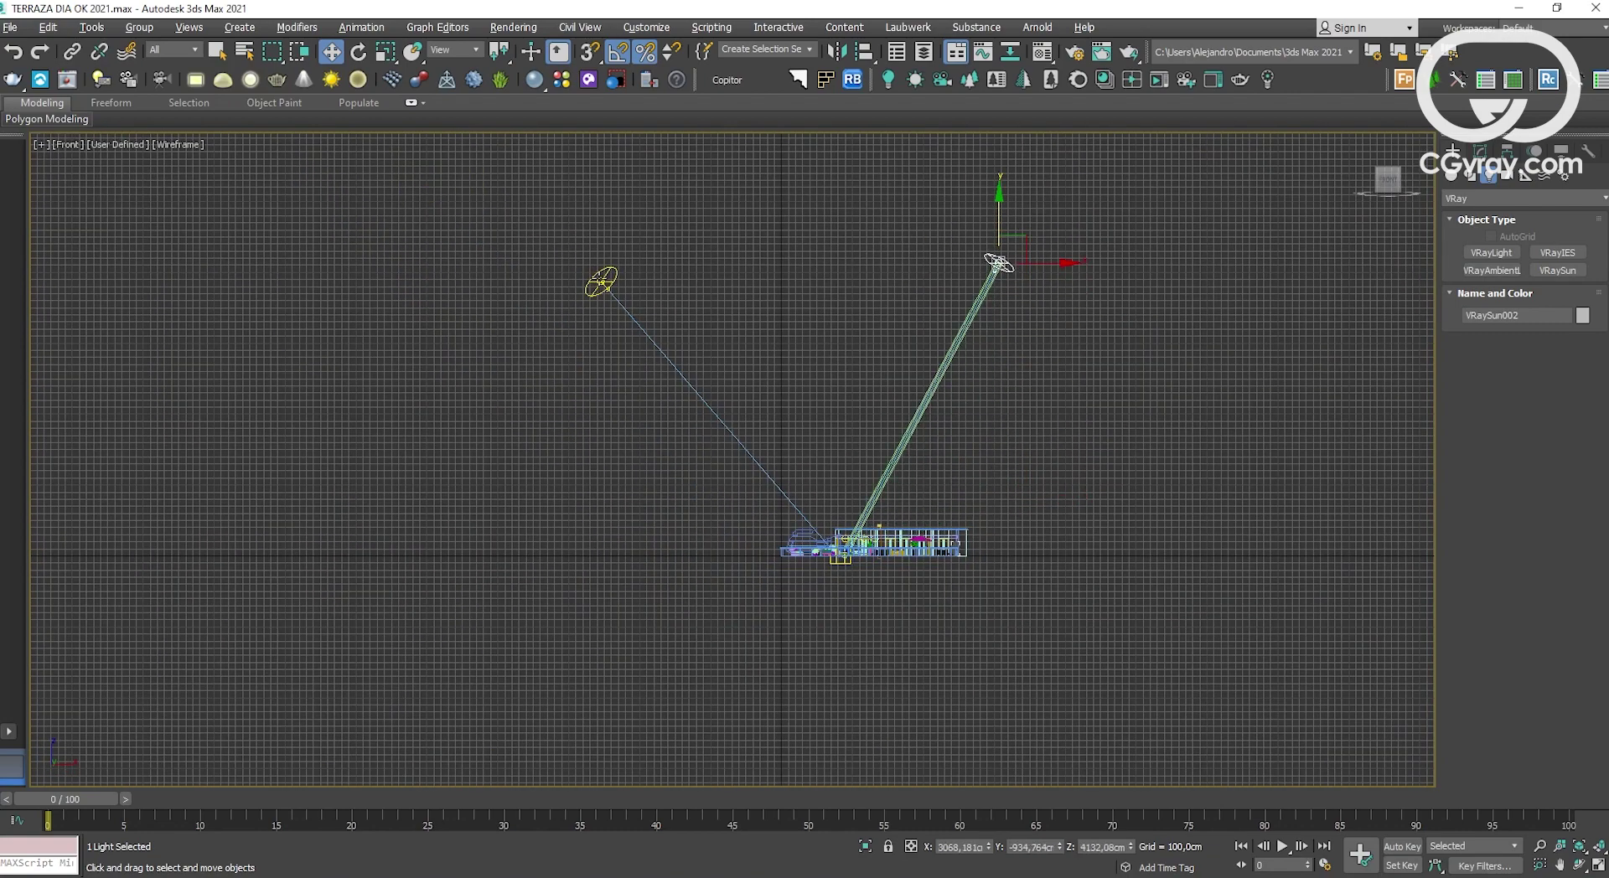
Step: Uncheck Enabled on the original VRaySun001 and reselect the new sun
left_click(596, 281)
left_click(1478, 151)
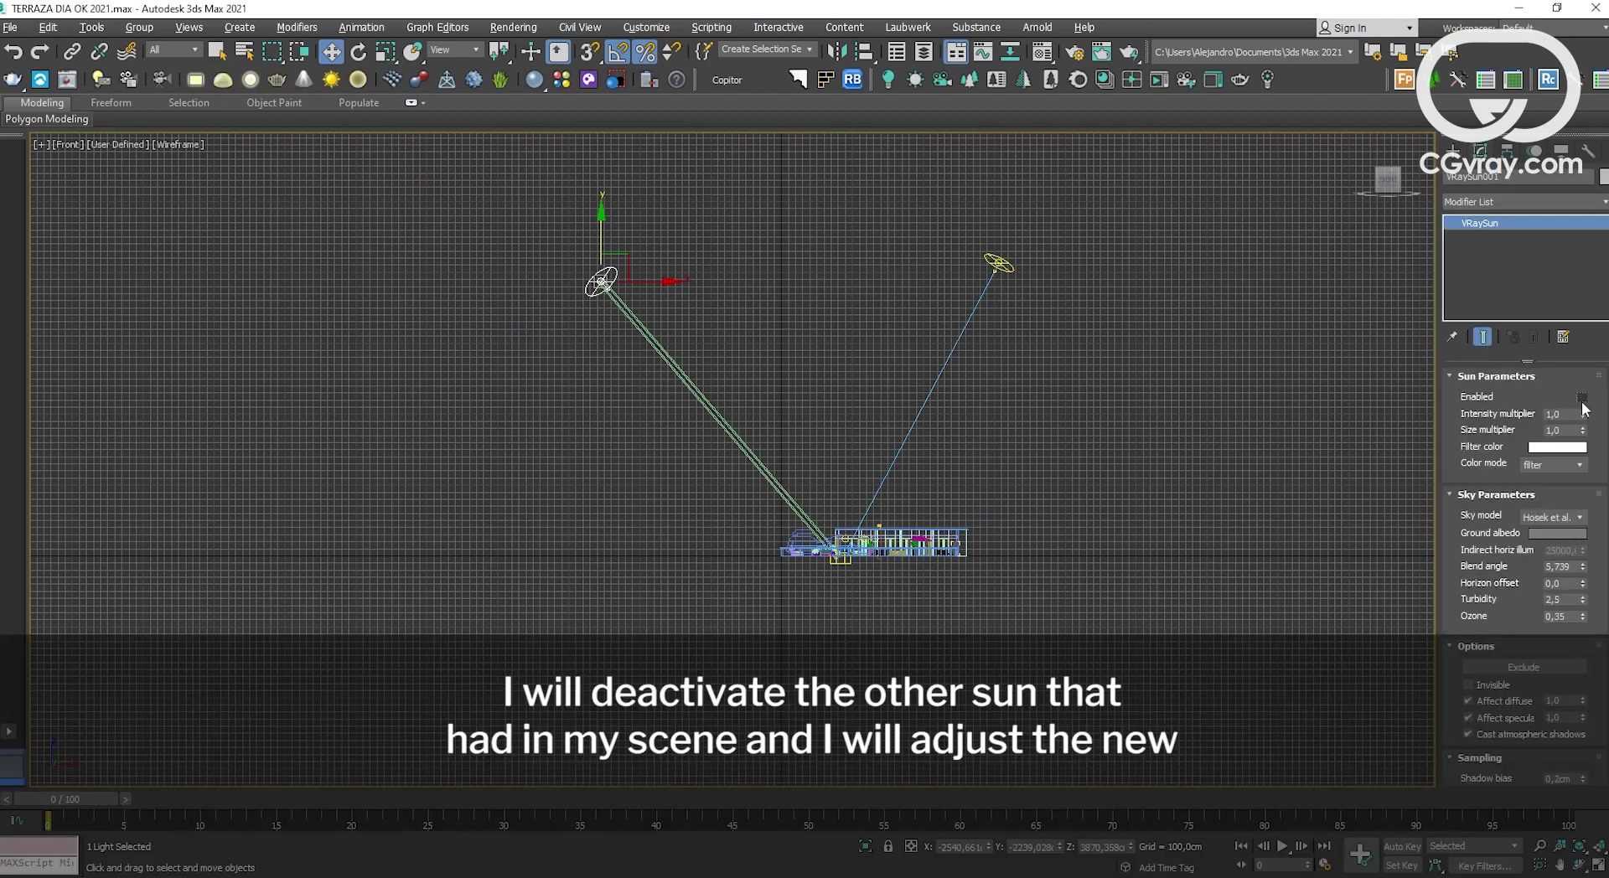
left_click(1398, 424)
left_click(1013, 267)
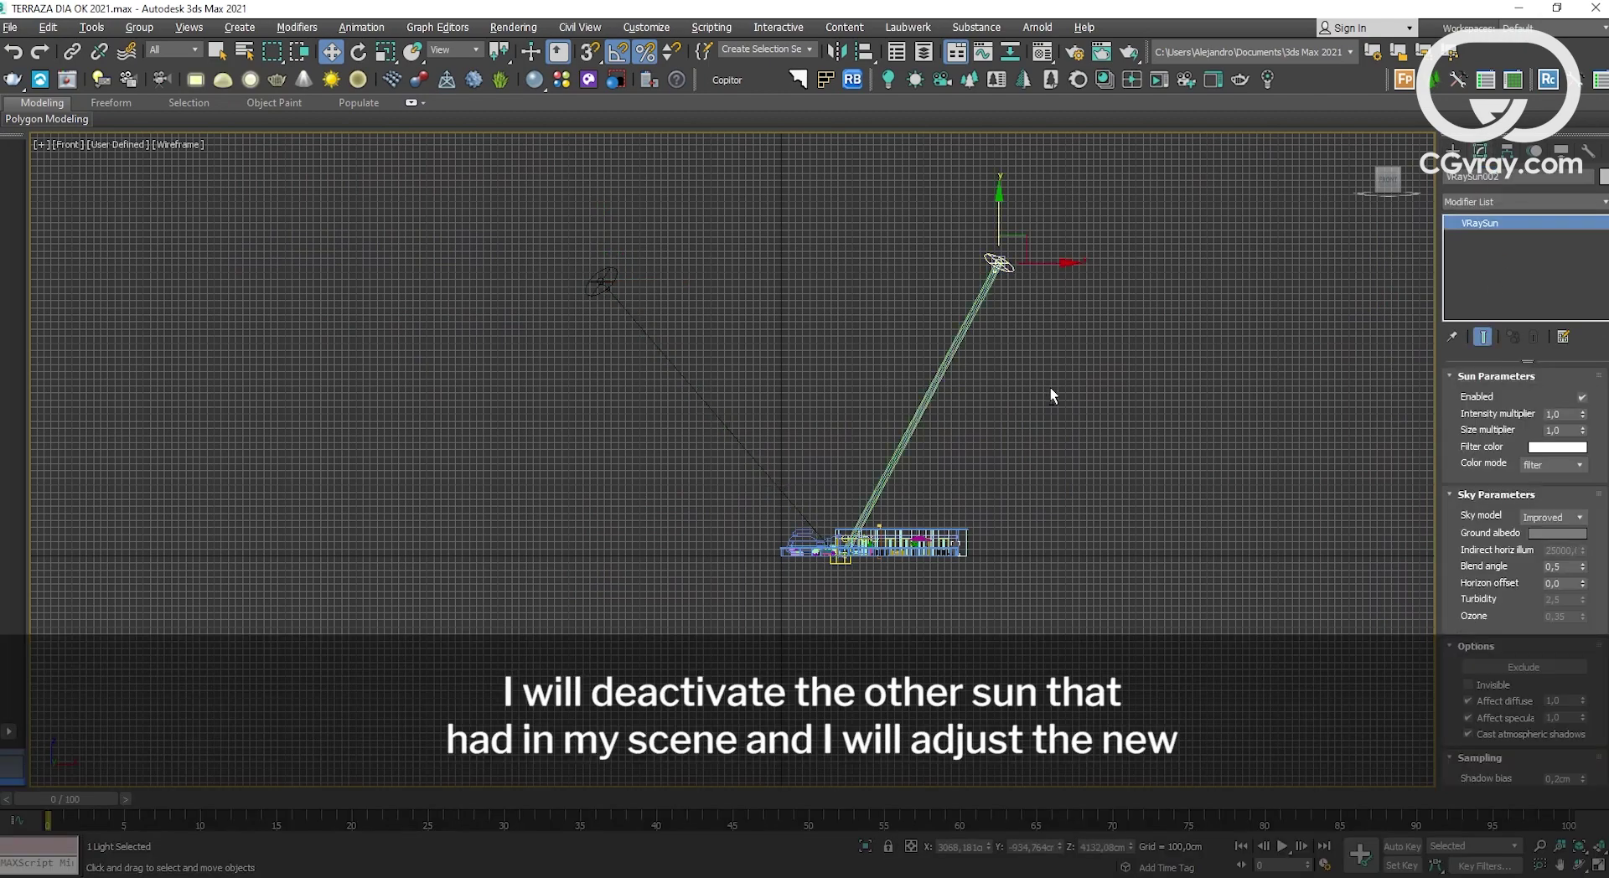
key("alt+w")
key("alt+w")
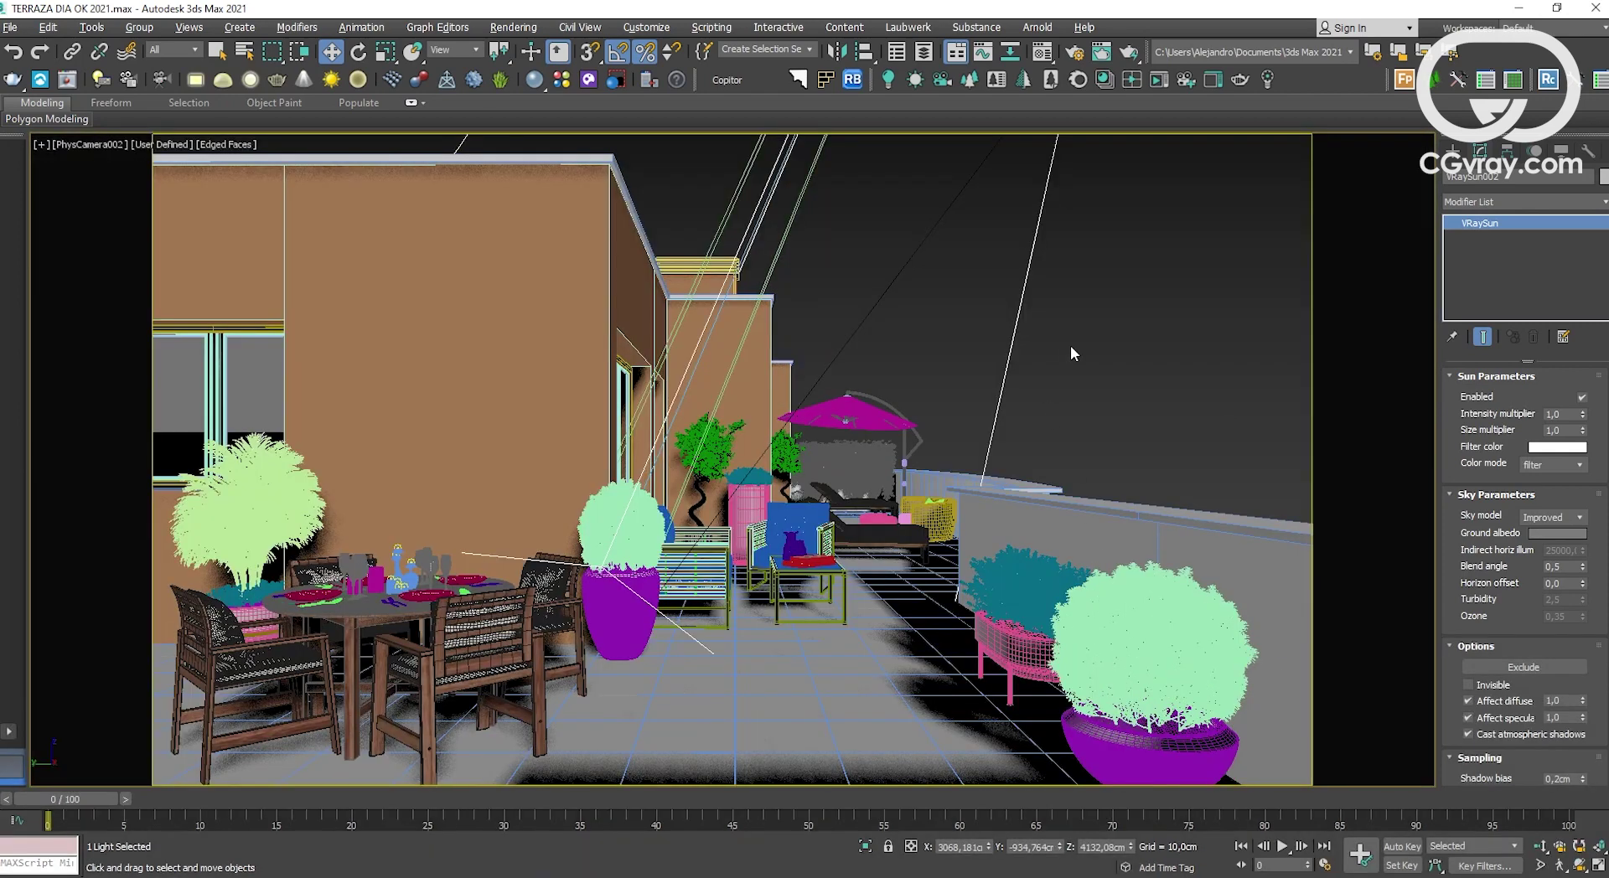
Step: Deselect all and start an interactive V-Ray Frame Buffer render of the PhysCamera002 view
left_click(1071, 349)
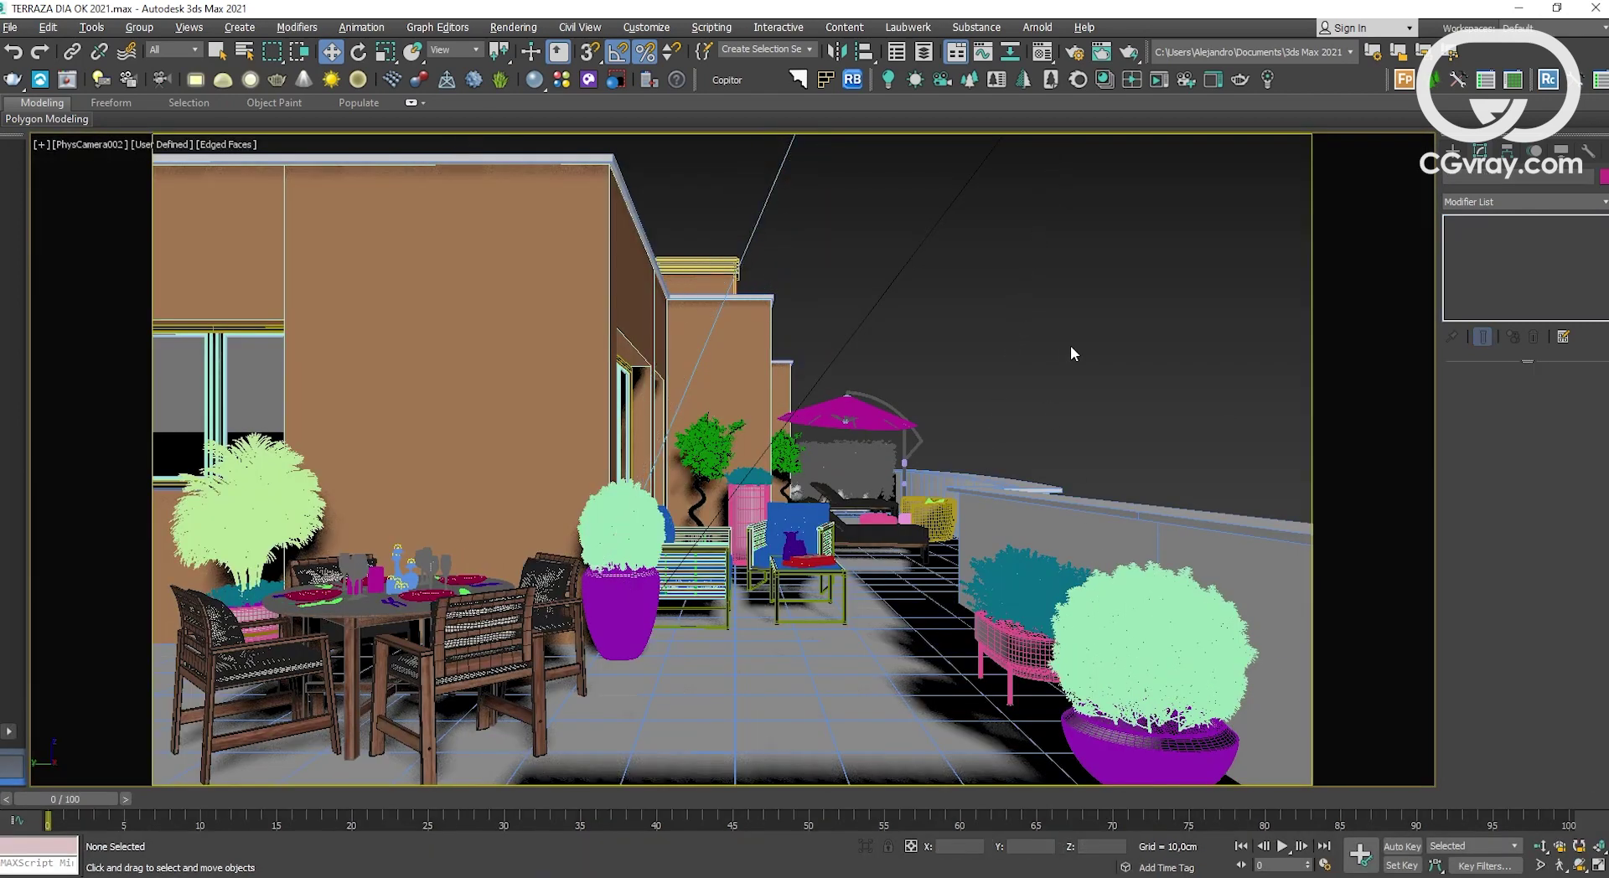
right_click(1070, 353)
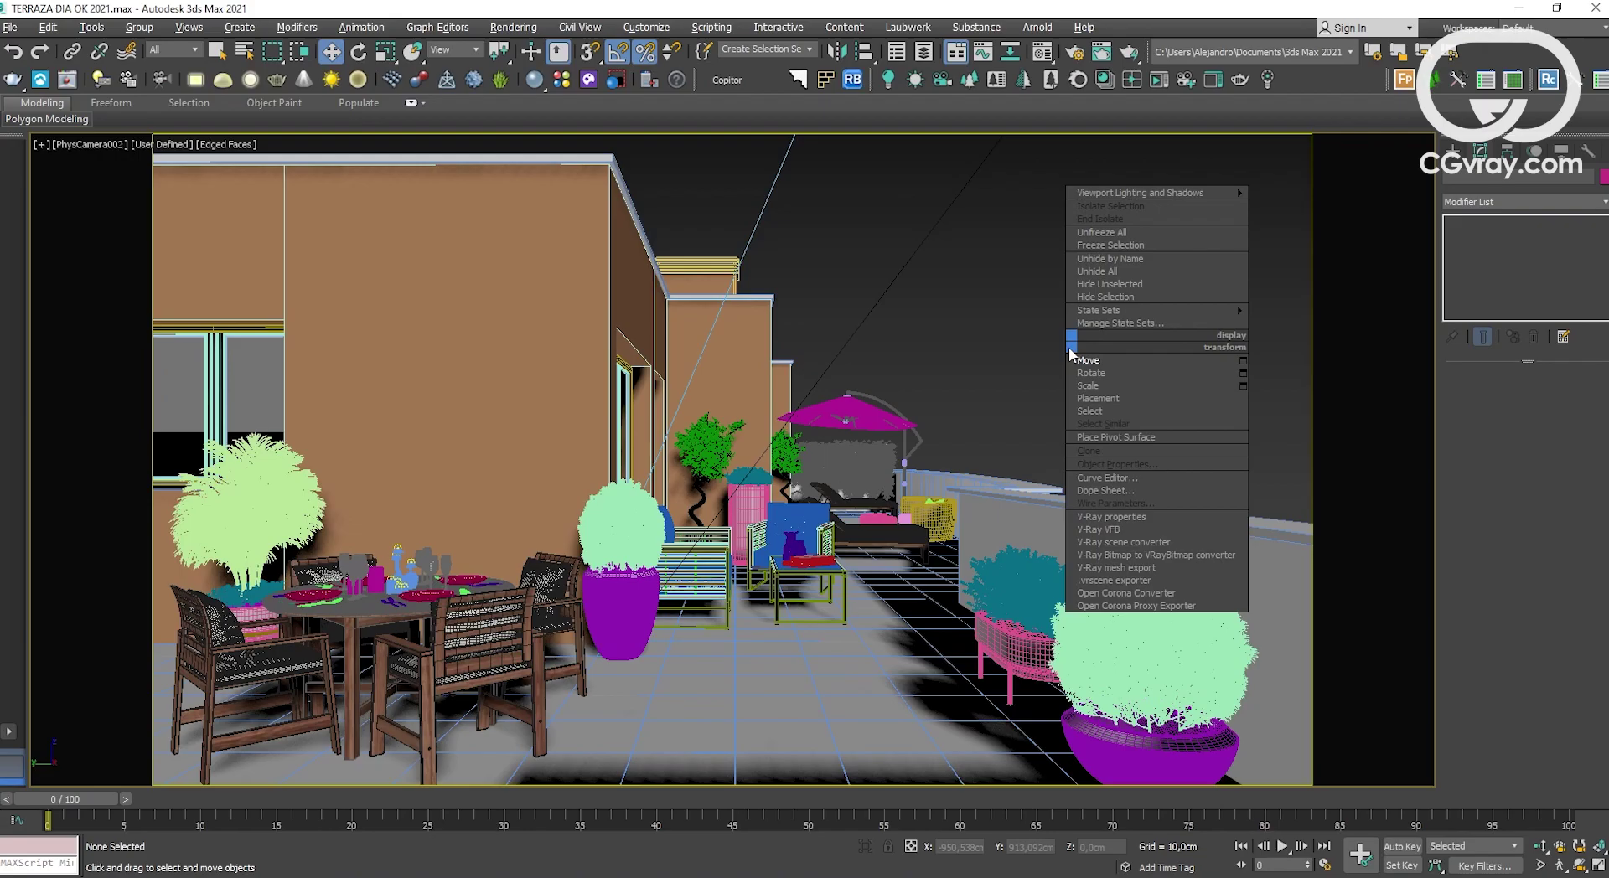
left_click(1124, 534)
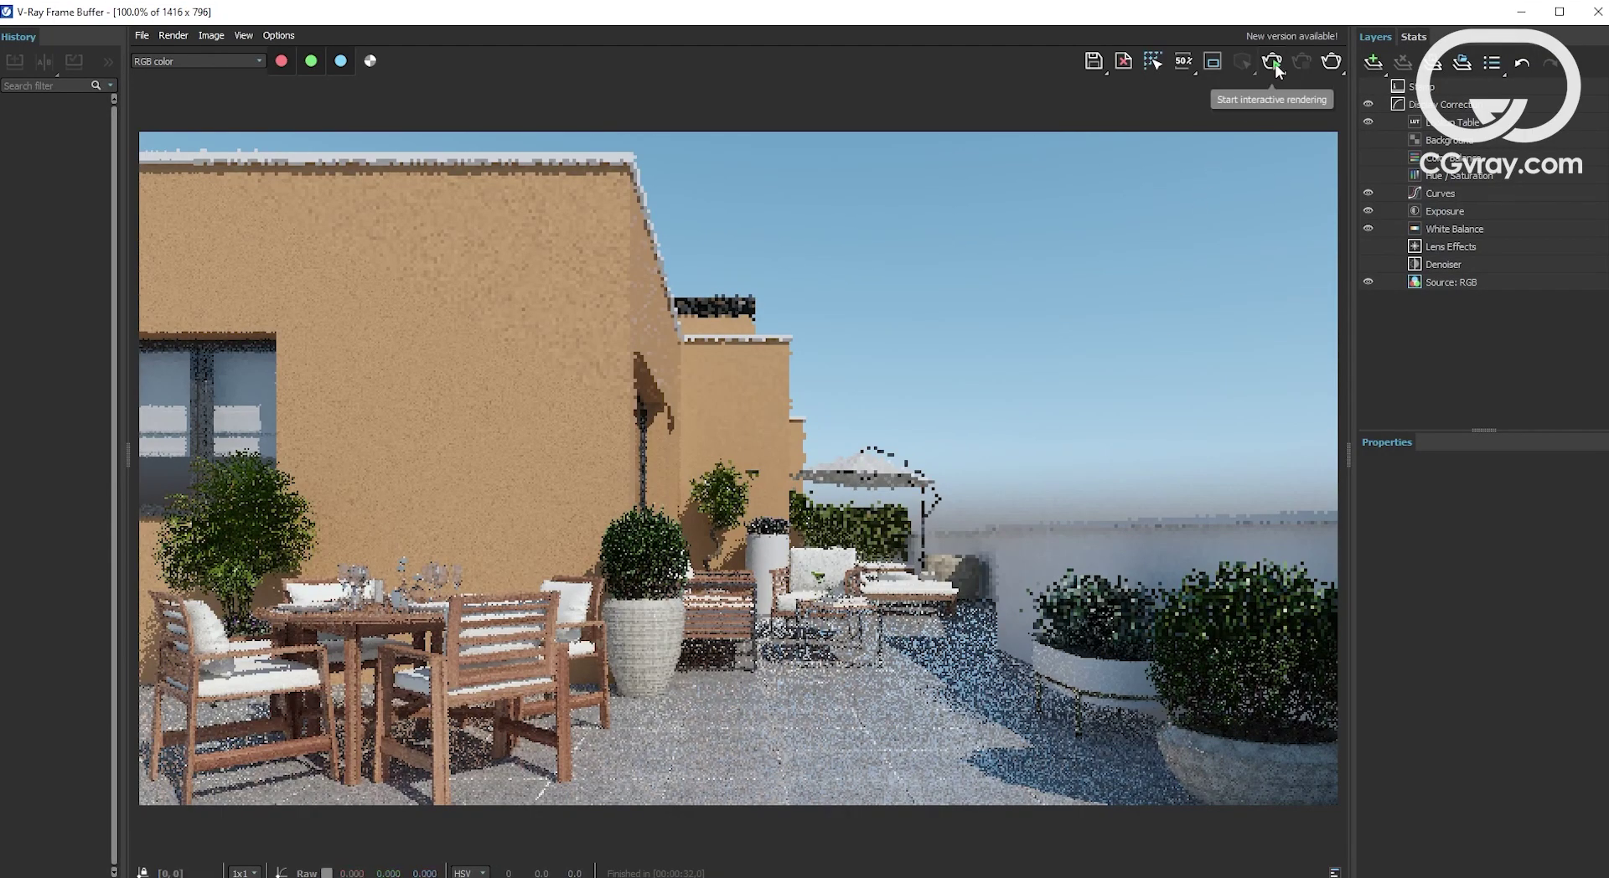
left_click(1274, 64)
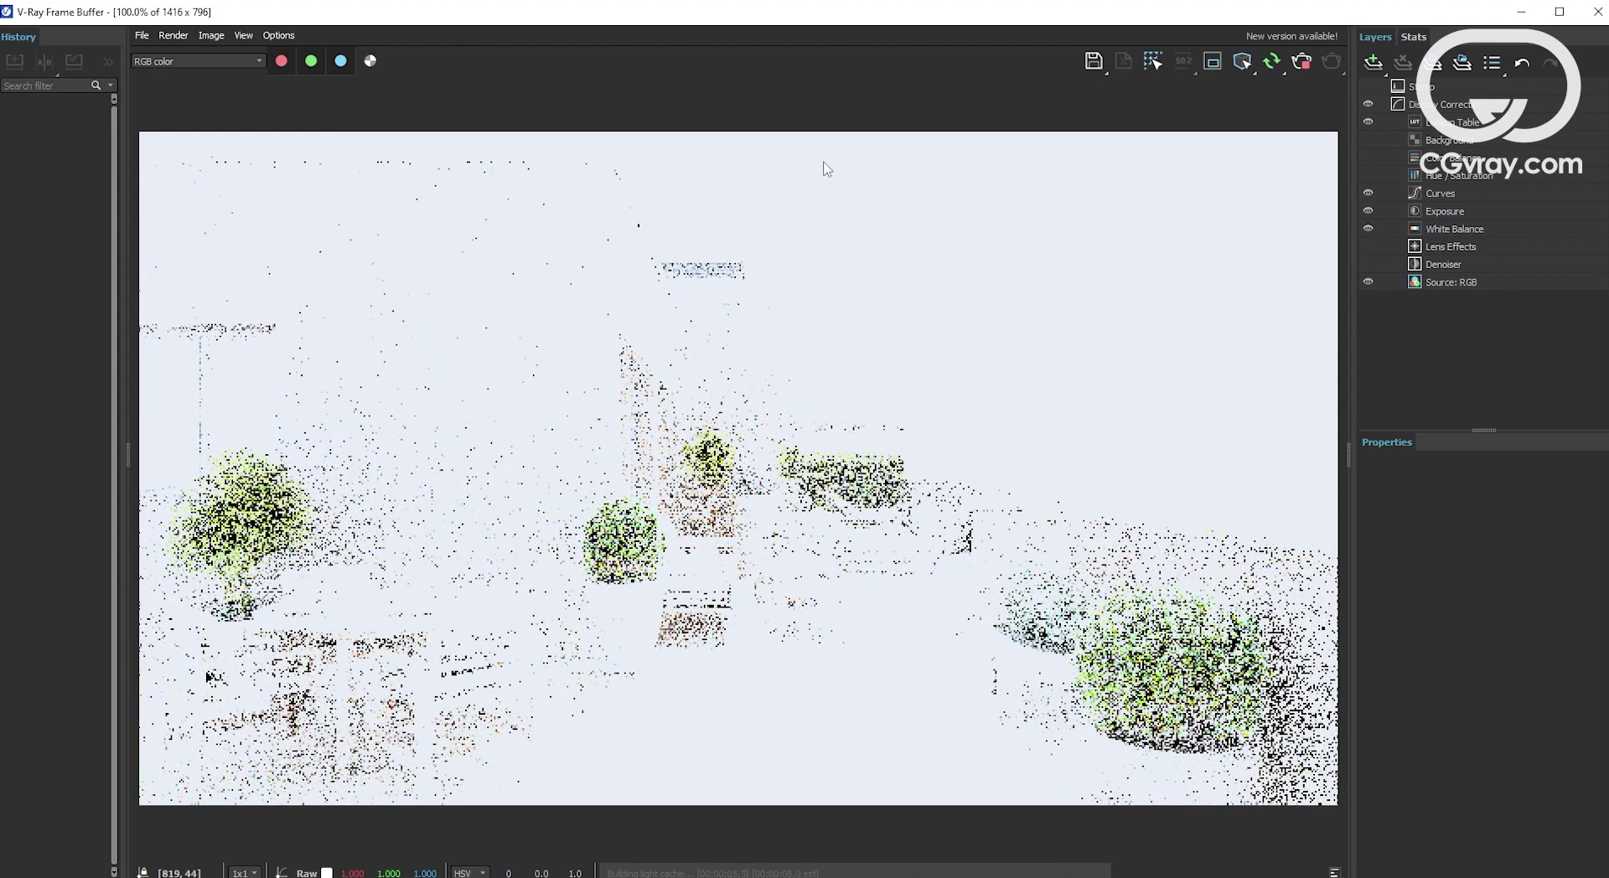
left_click_drag(602, 18, 1143, 36)
right_click(217, 179)
Step: Select the view's camera through the viewport label menu's Select Camera
left_click(84, 145)
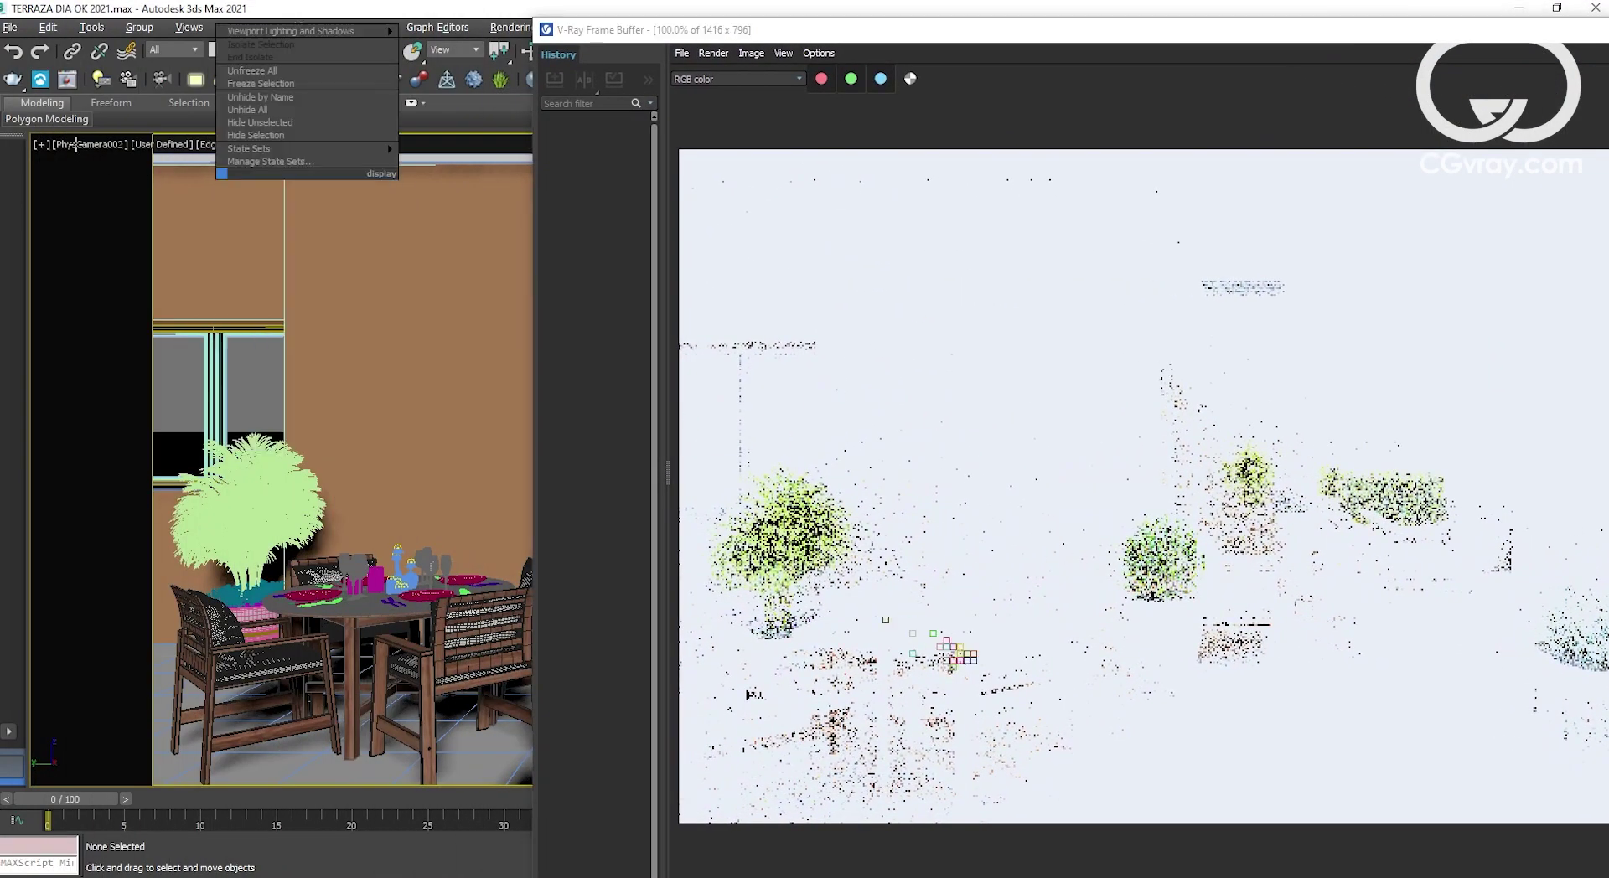
left_click(84, 145)
left_click(171, 470)
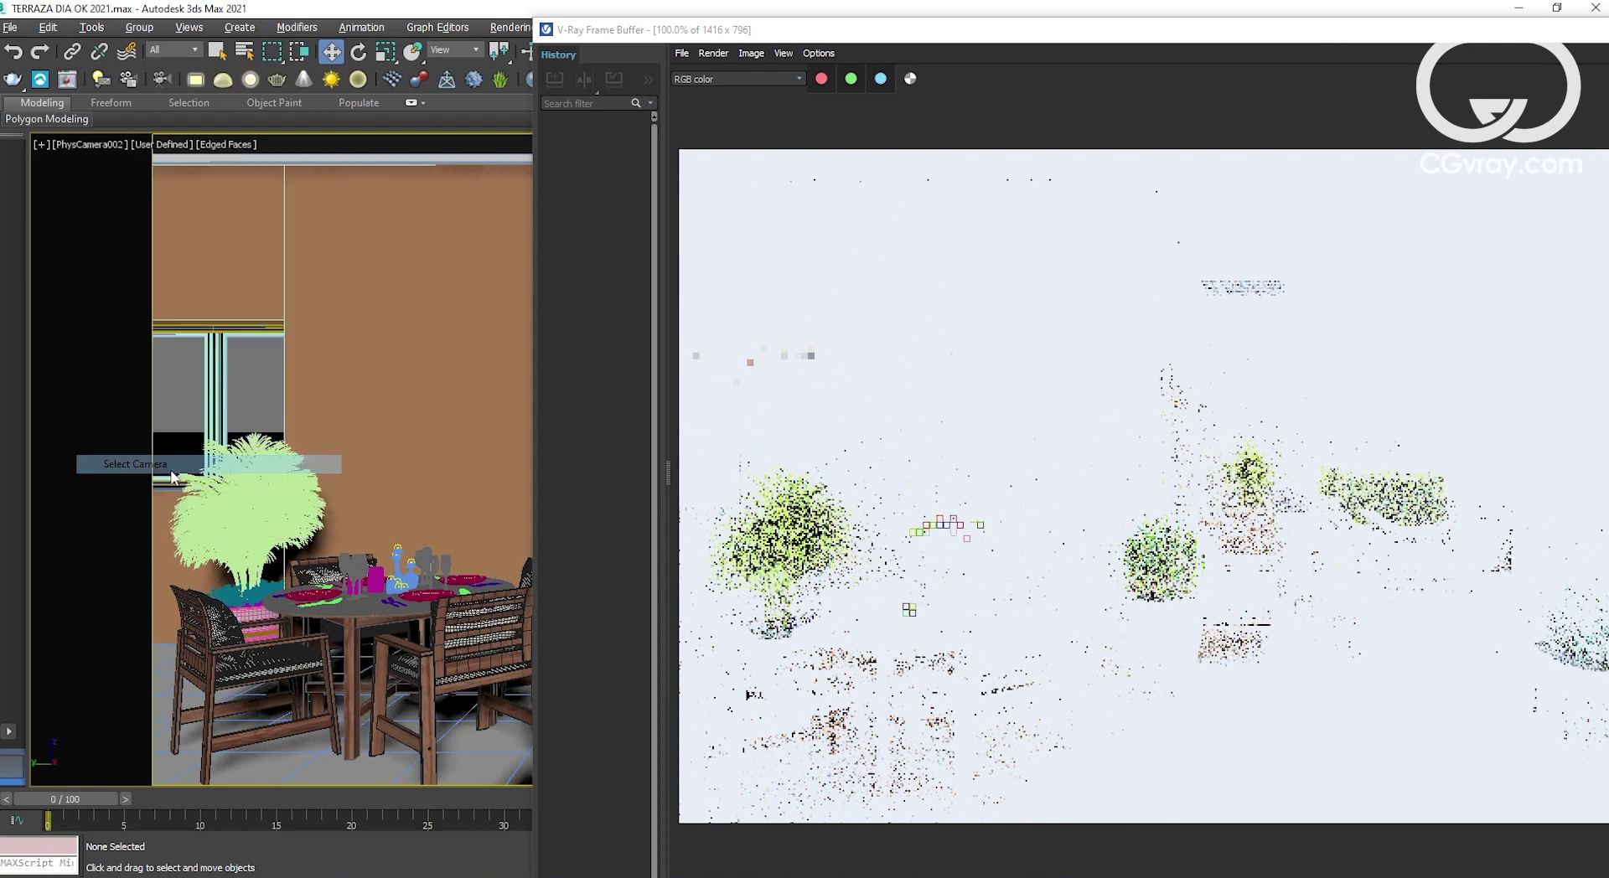
mouse_move(961, 42)
left_mouse_down()
mouse_move(1198, 94)
mouse_move(759, 74)
left_mouse_up()
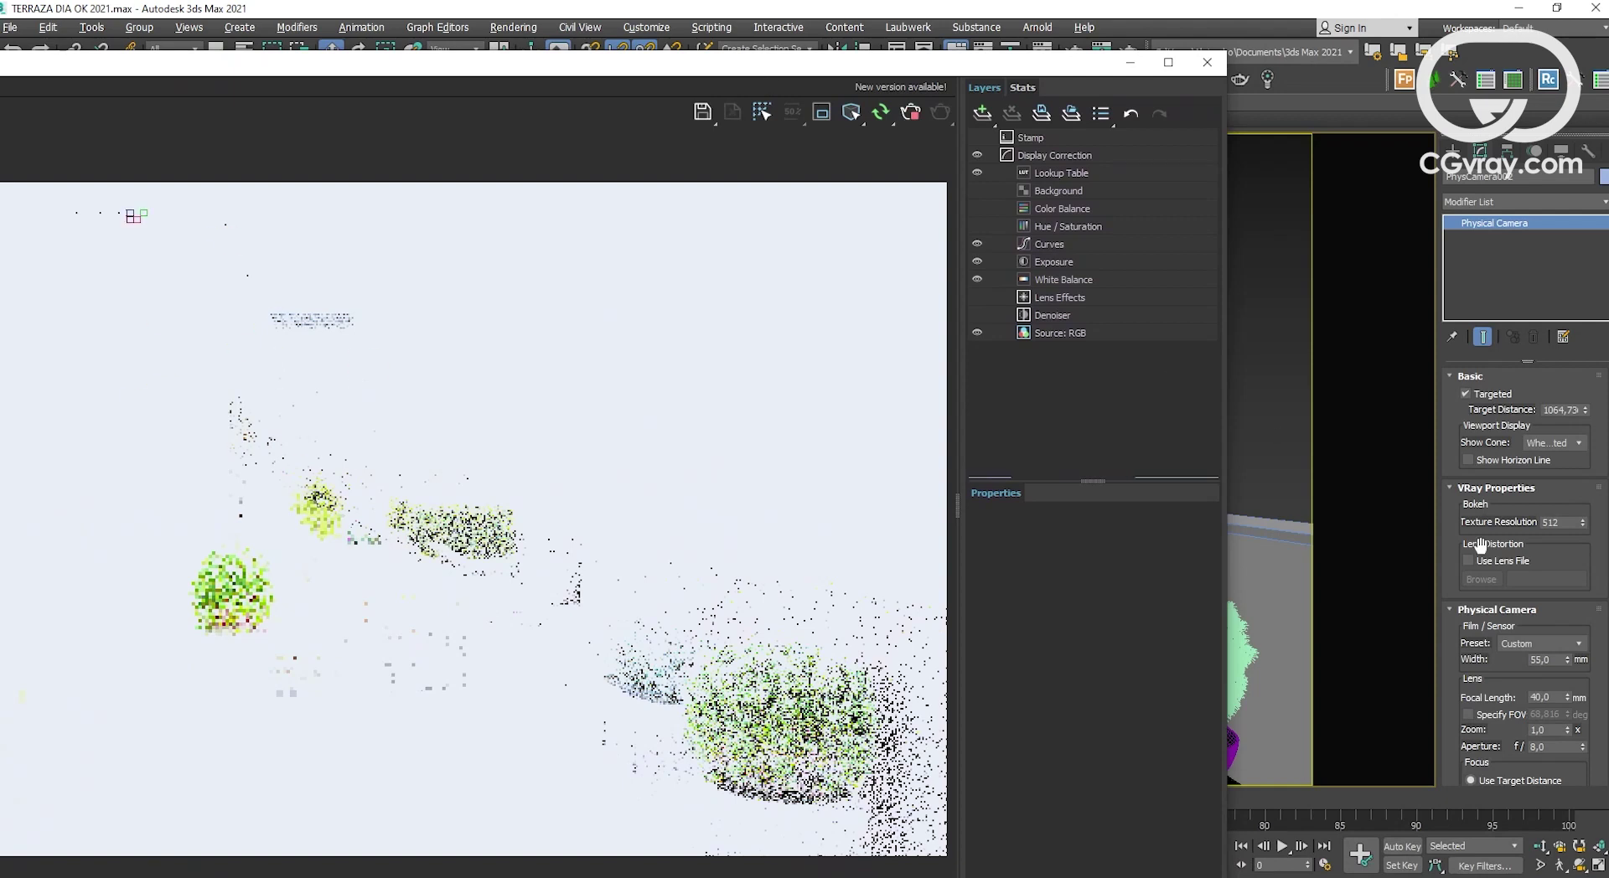
mouse_move(1454, 516)
left_mouse_down()
mouse_move(1460, 253)
mouse_move(1479, 177)
left_mouse_up()
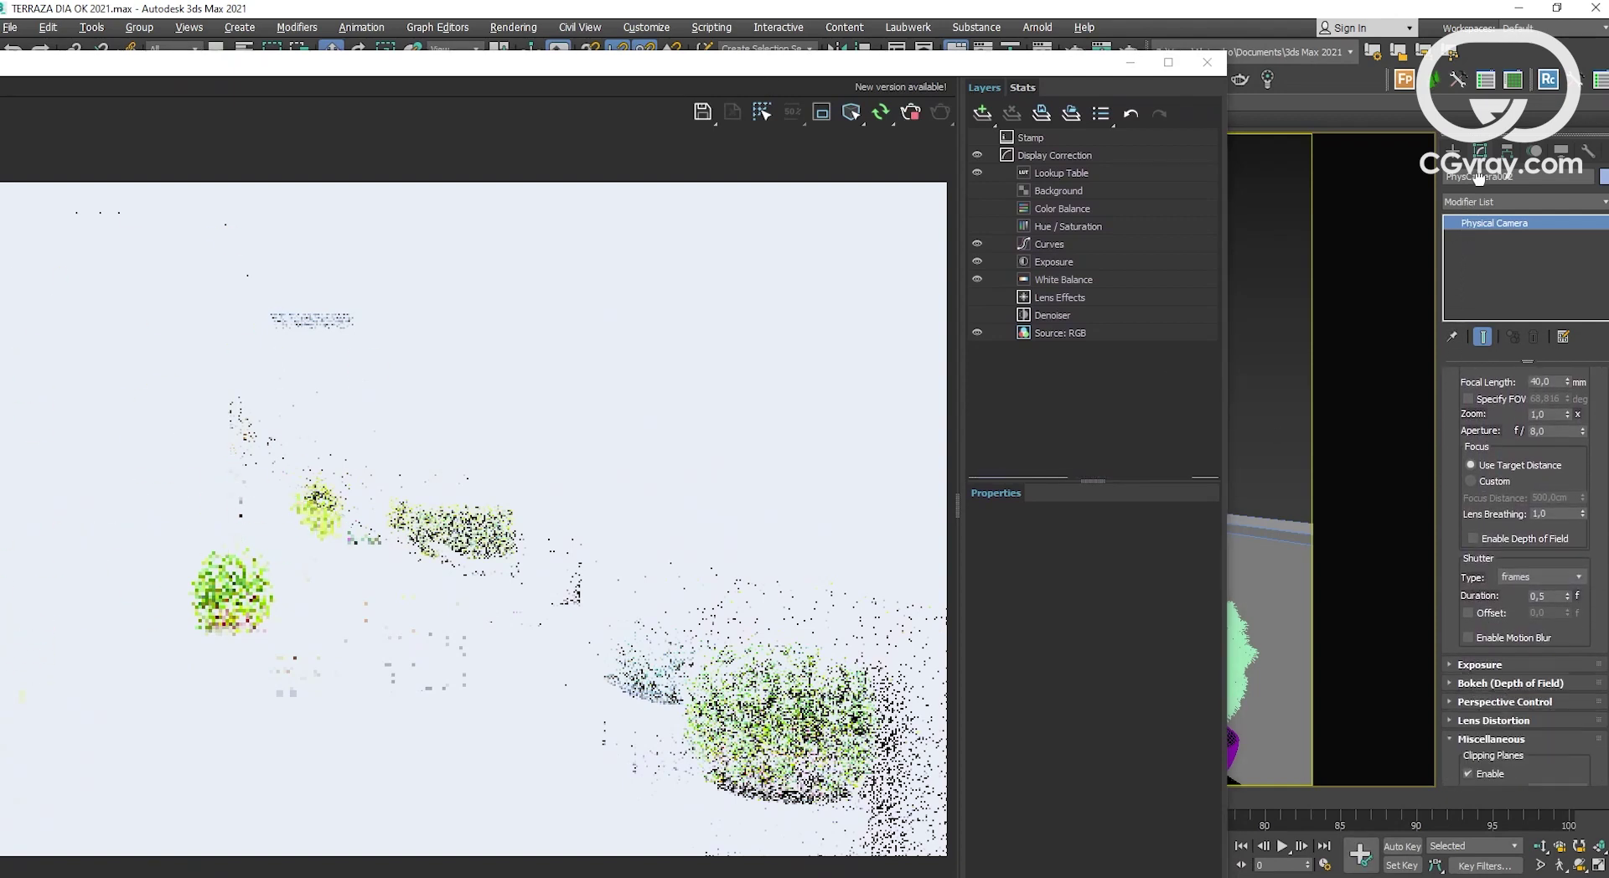
Step: Set the camera's Target EV to 13 in the Exposure rollout, after trying 5 and 12
left_click(1504, 665)
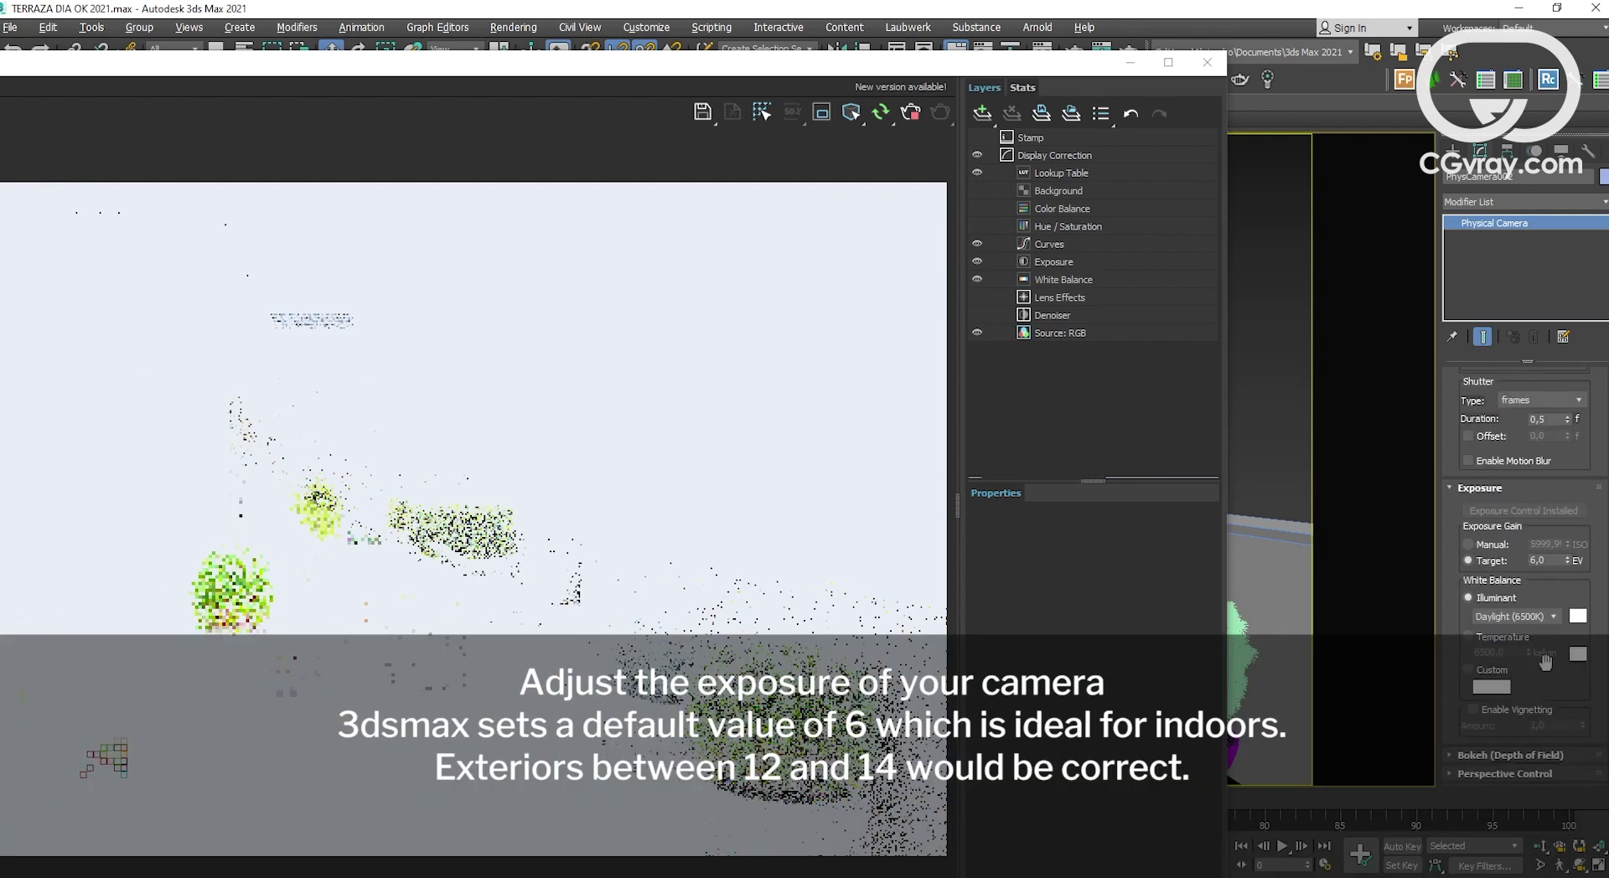
left_click_drag(1450, 637, 1450, 603)
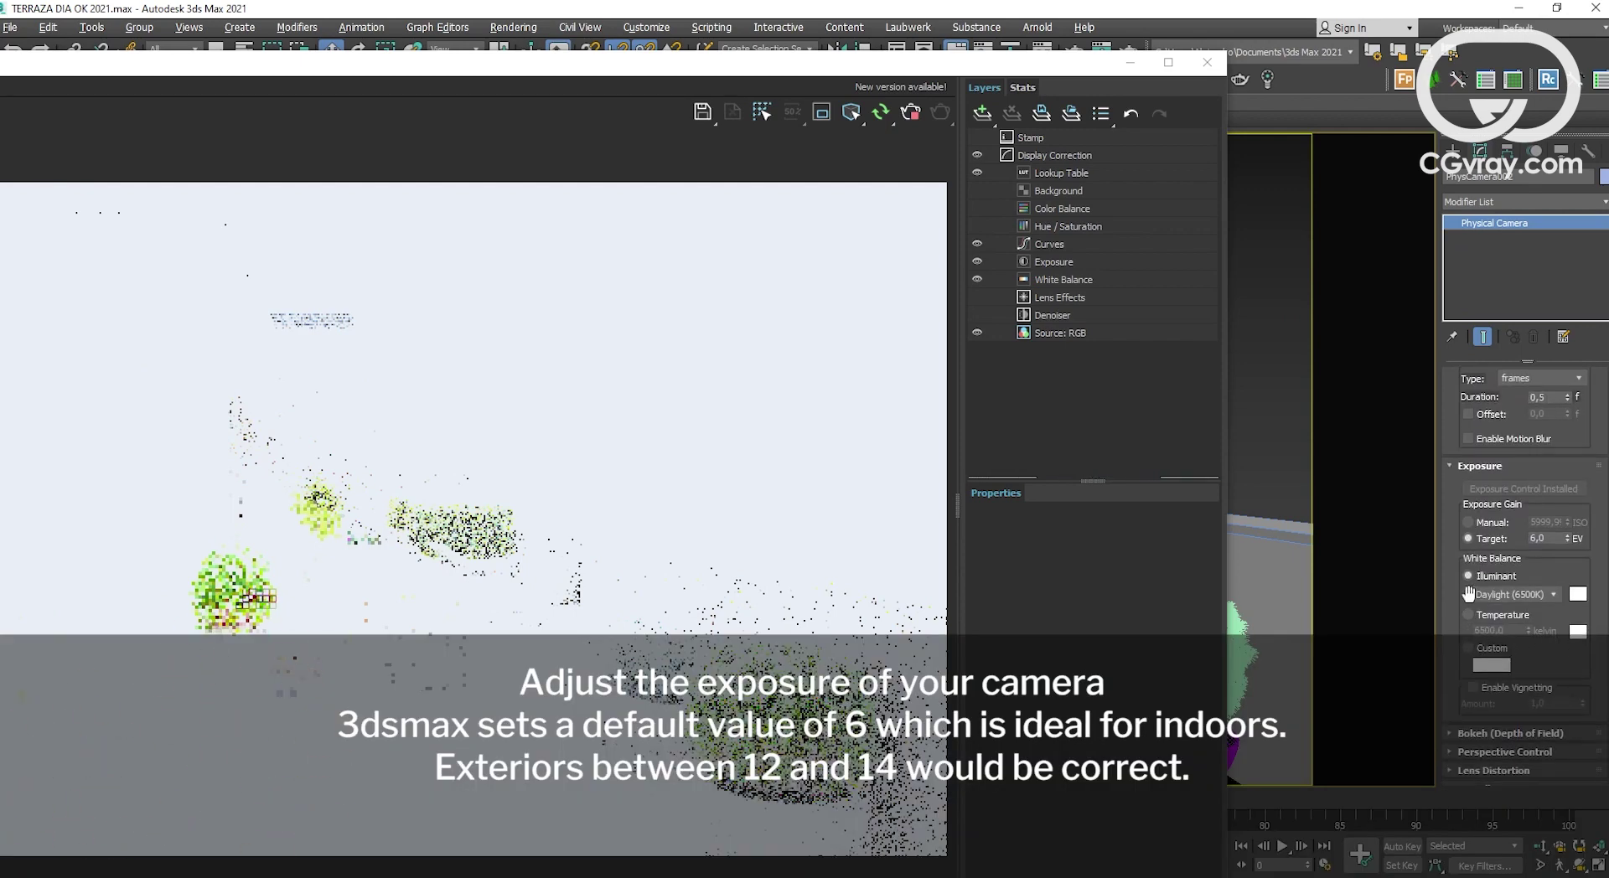
double_click(1540, 538)
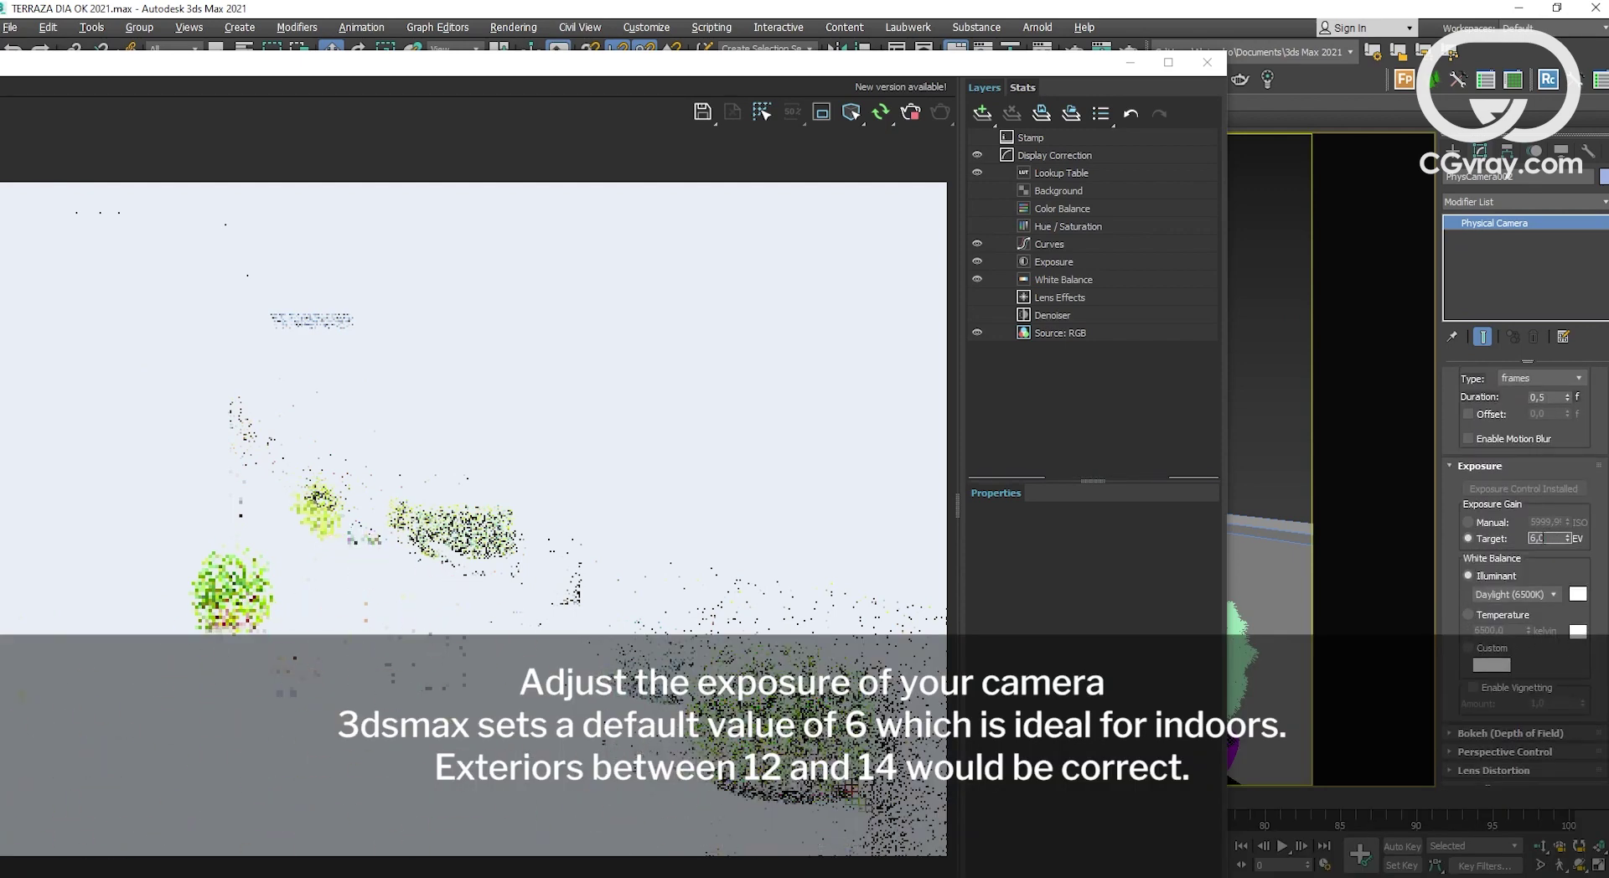
type("5")
key("Return")
type("12")
key("Return")
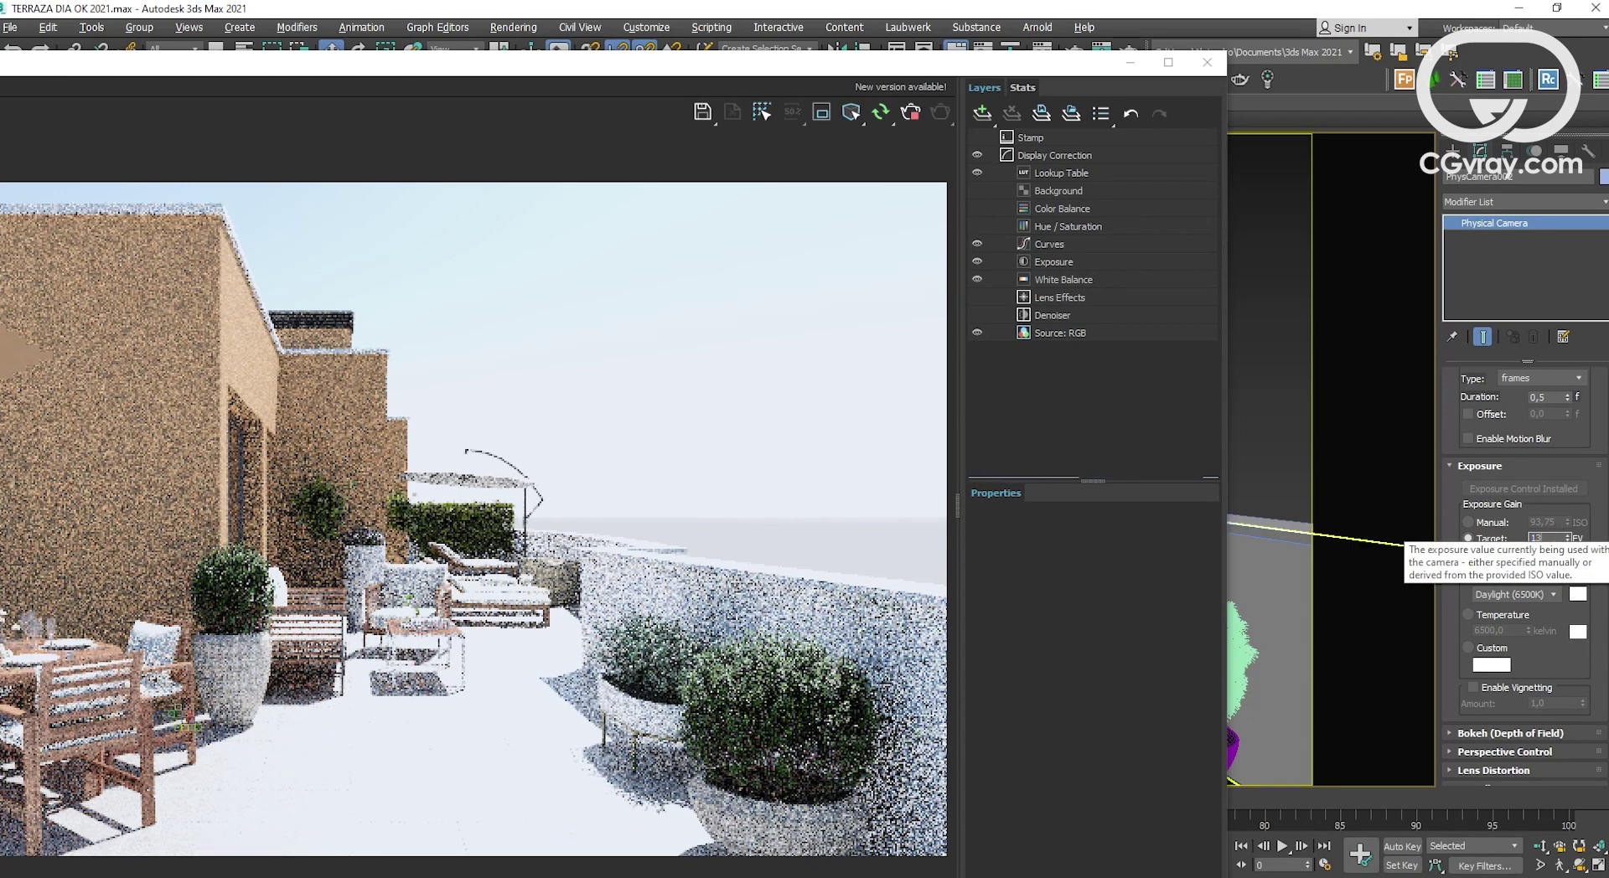
type("13")
key("Return")
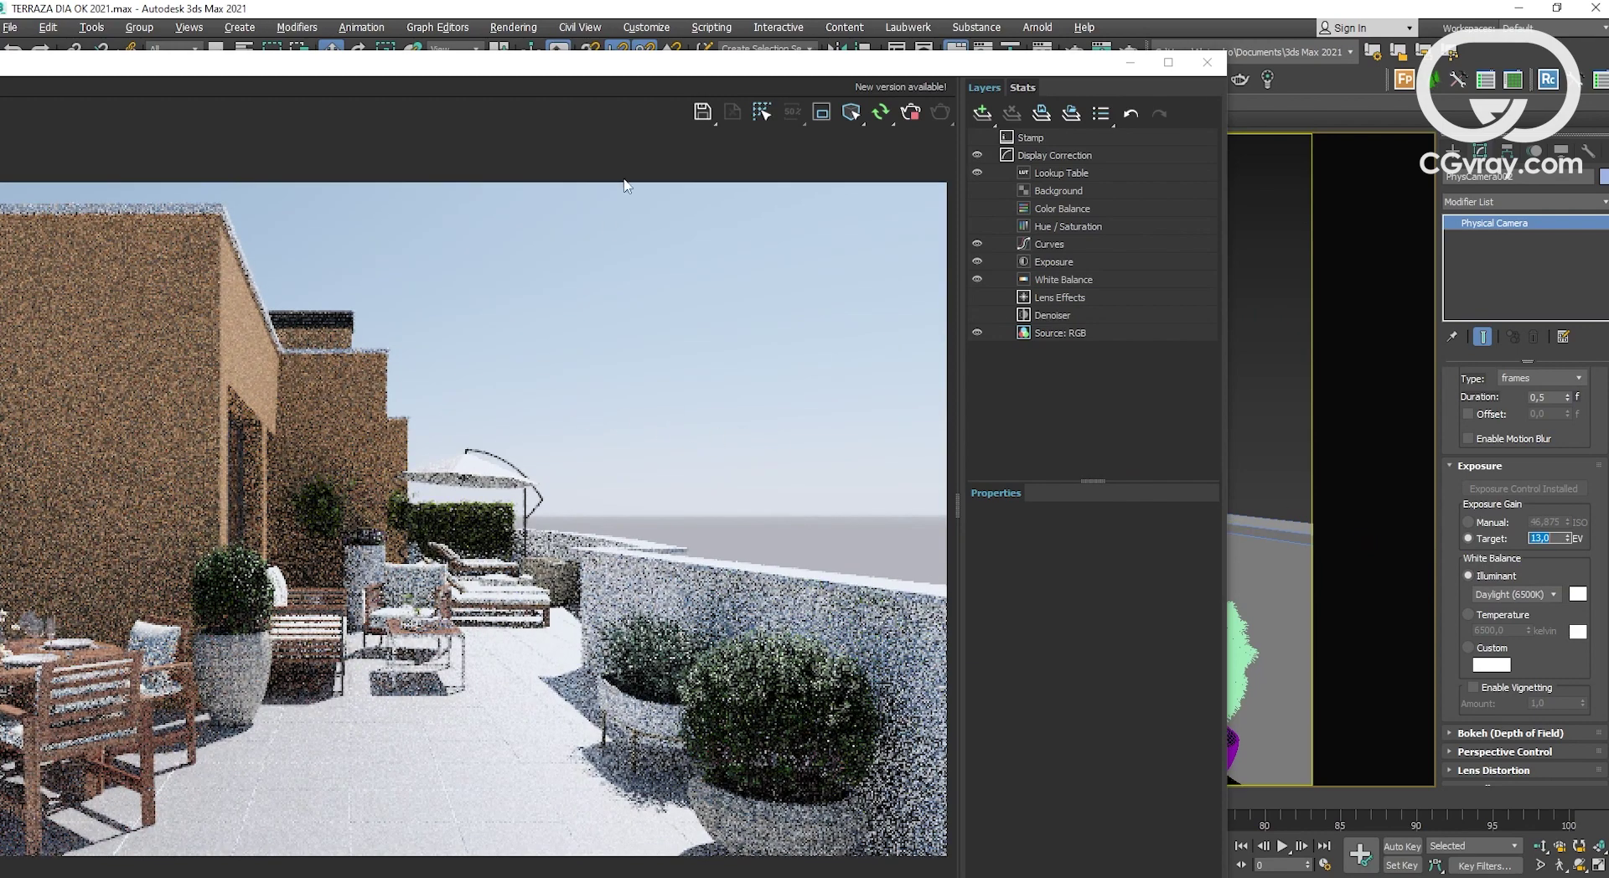
left_click_drag(679, 72, 776, 20)
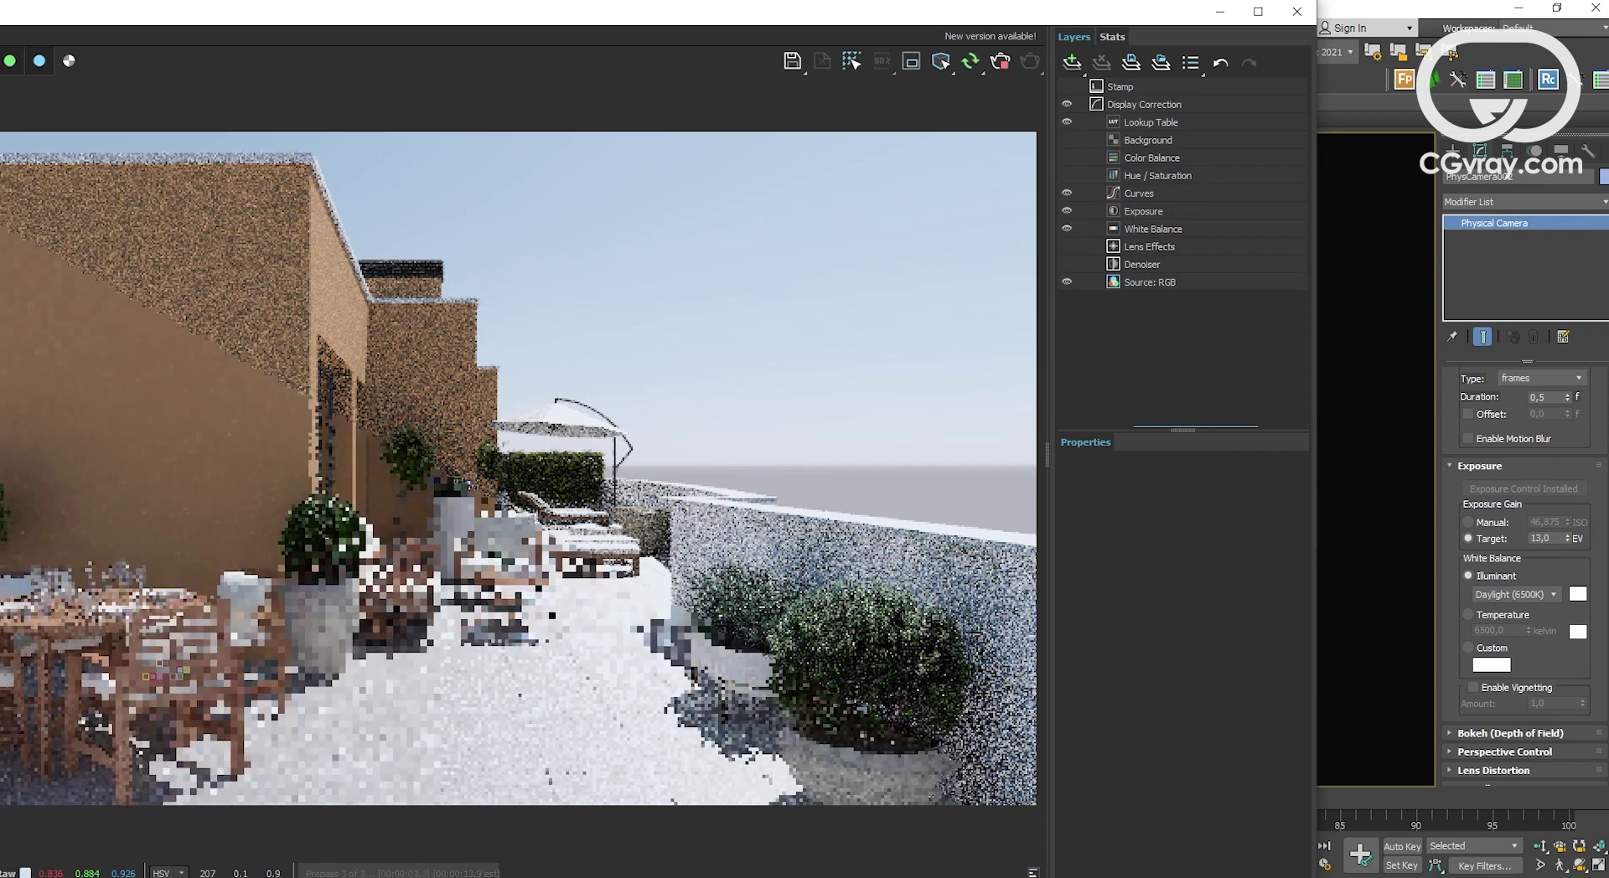
left_click_drag(1451, 490, 1452, 519)
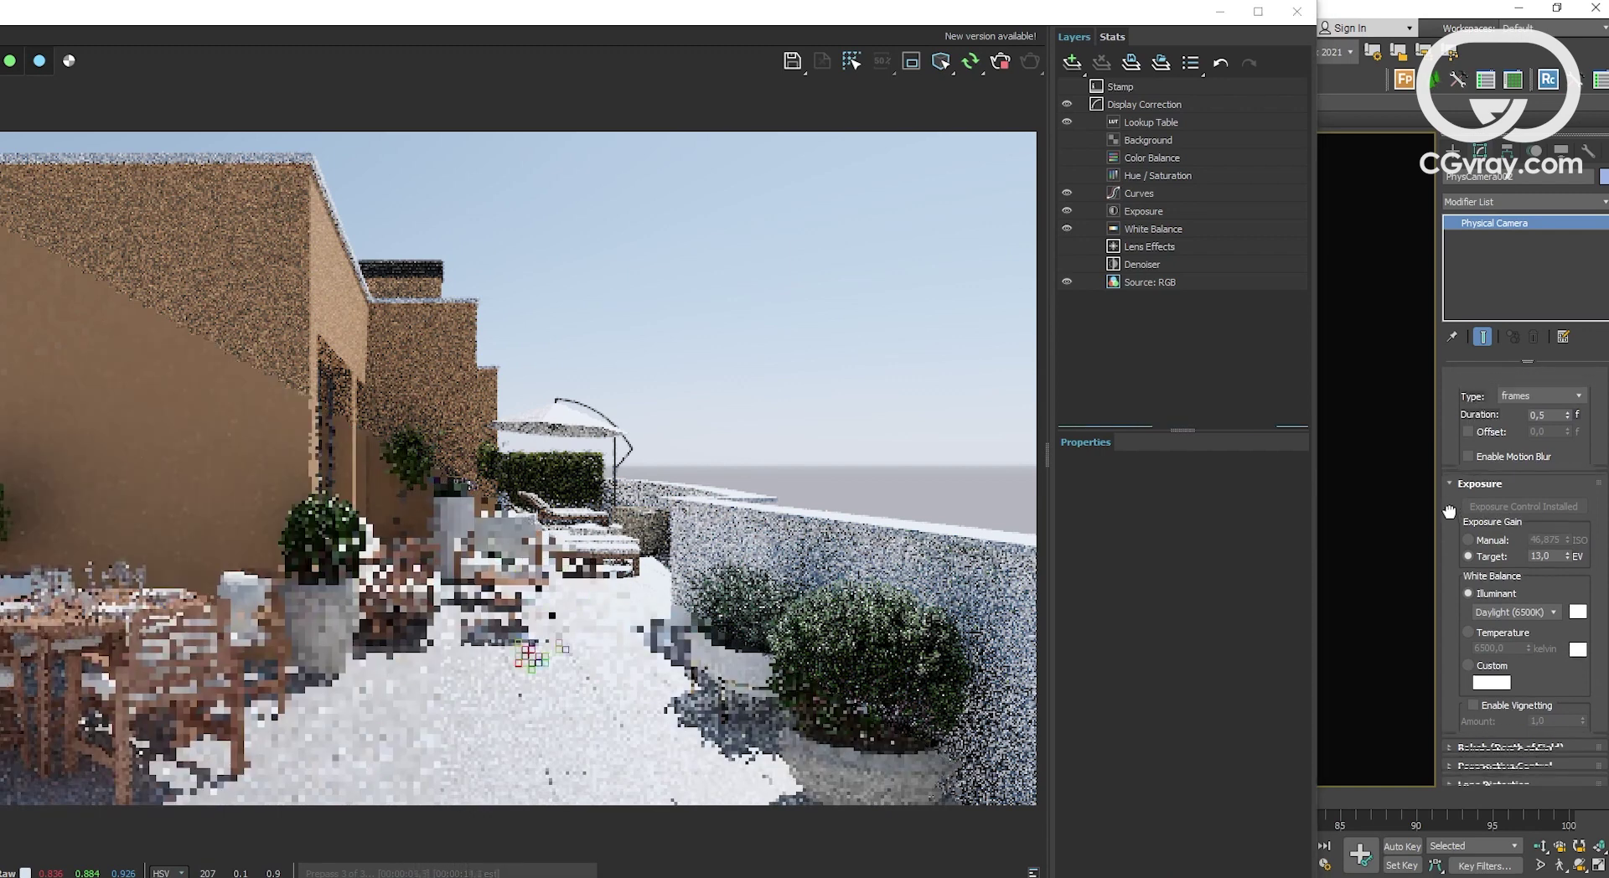
left_click_drag(168, 21, 666, 21)
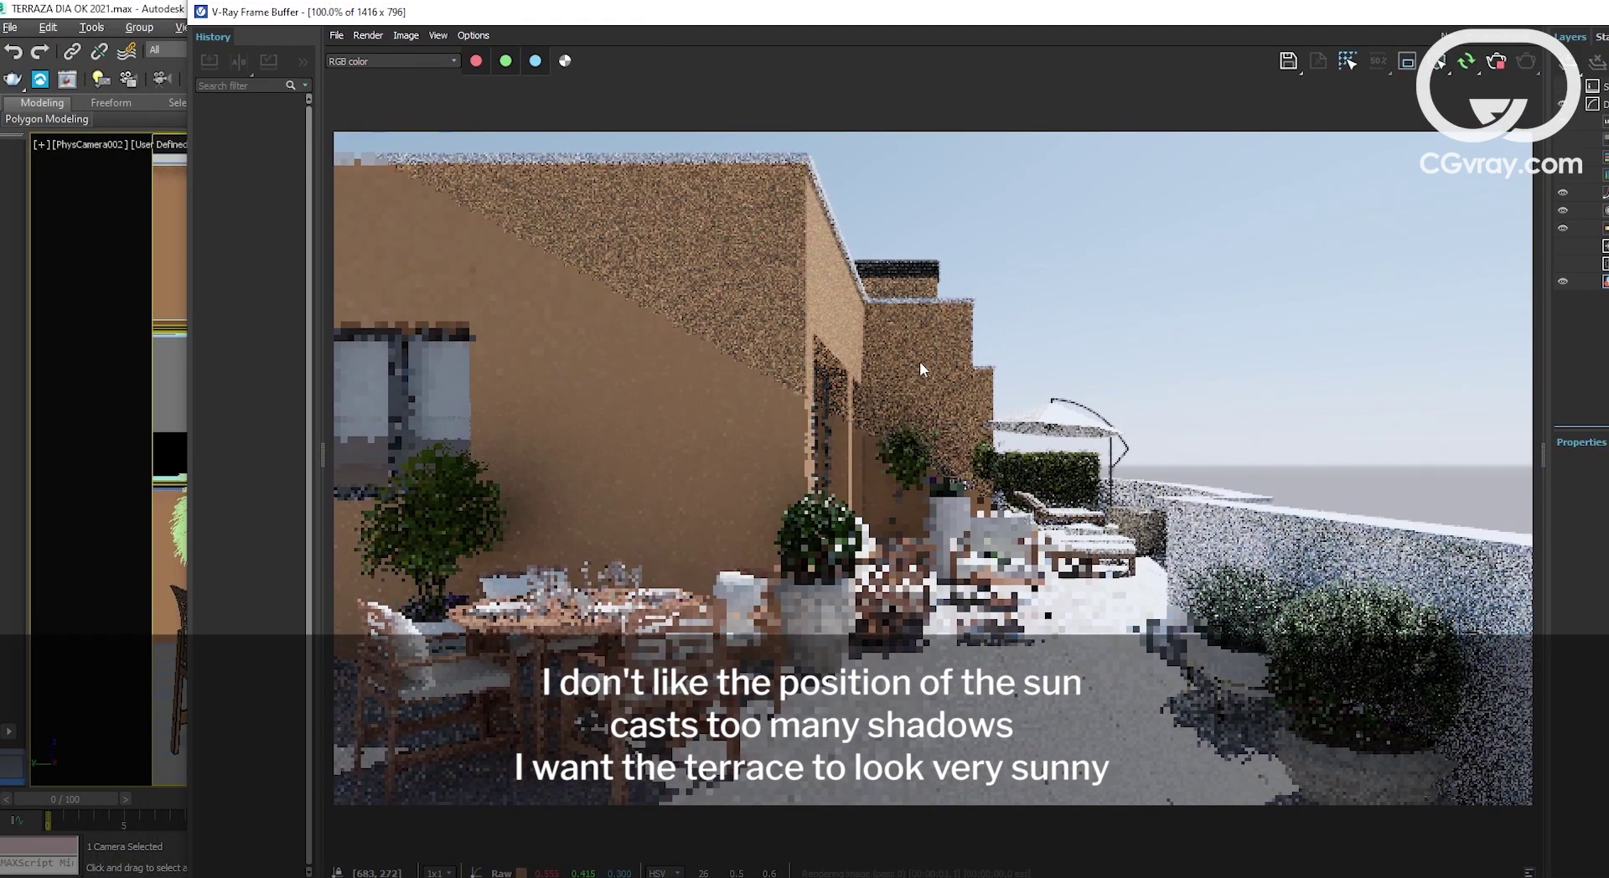
Step: Move VRaySun002 slightly left in the Top view with Select and Move
mouse_move(517, 19)
left_mouse_down()
mouse_move(909, 36)
mouse_move(890, 34)
left_mouse_up()
right_click(292, 329)
left_click(292, 332)
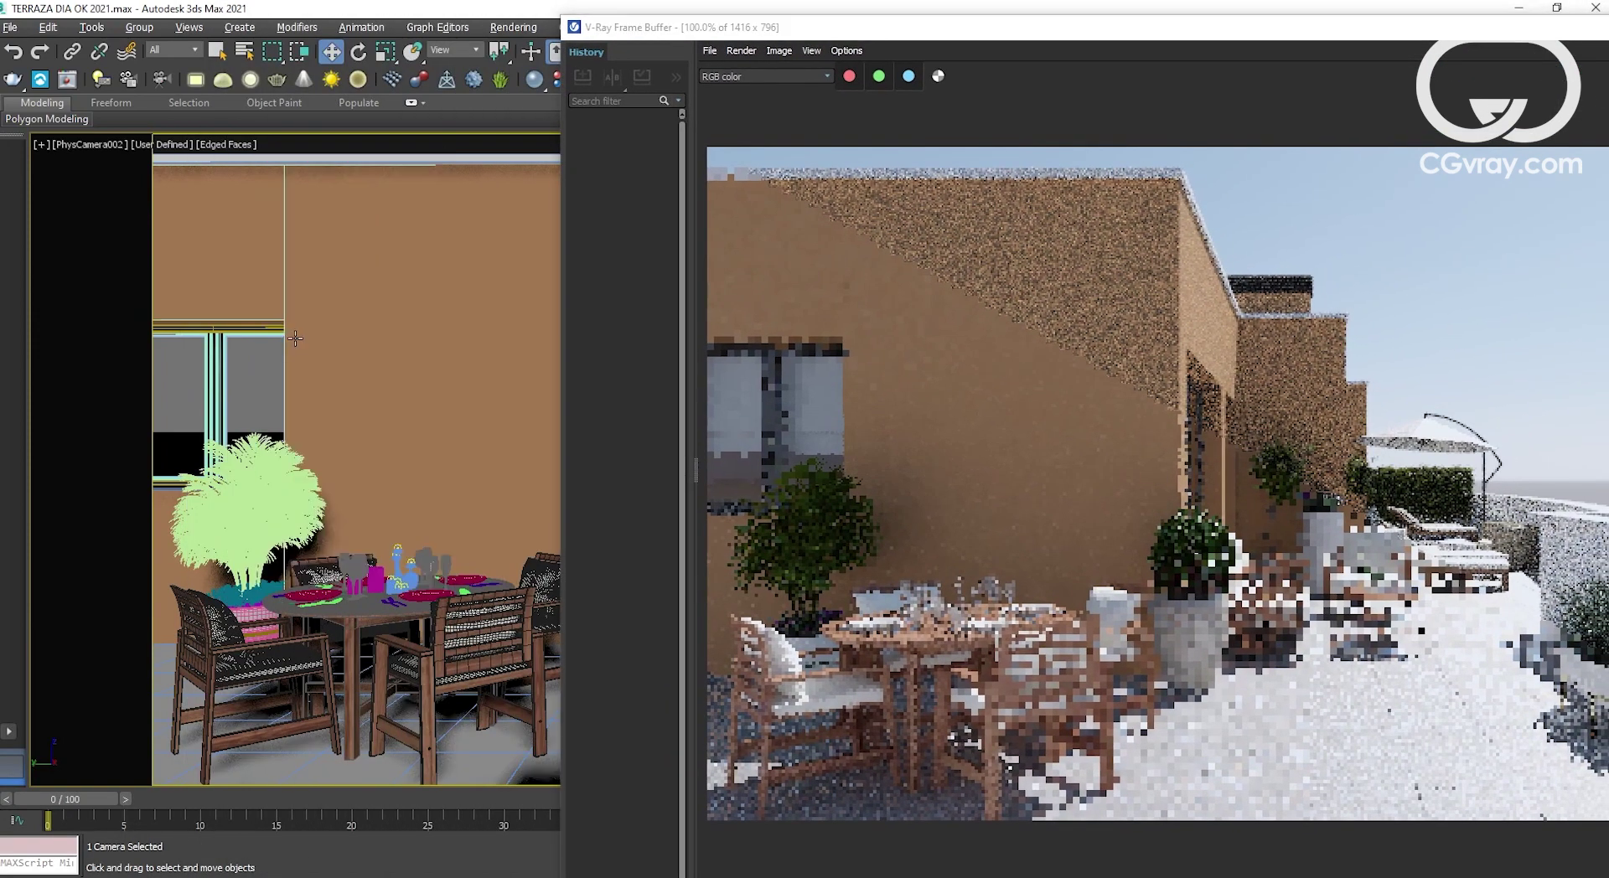
key("alt+w")
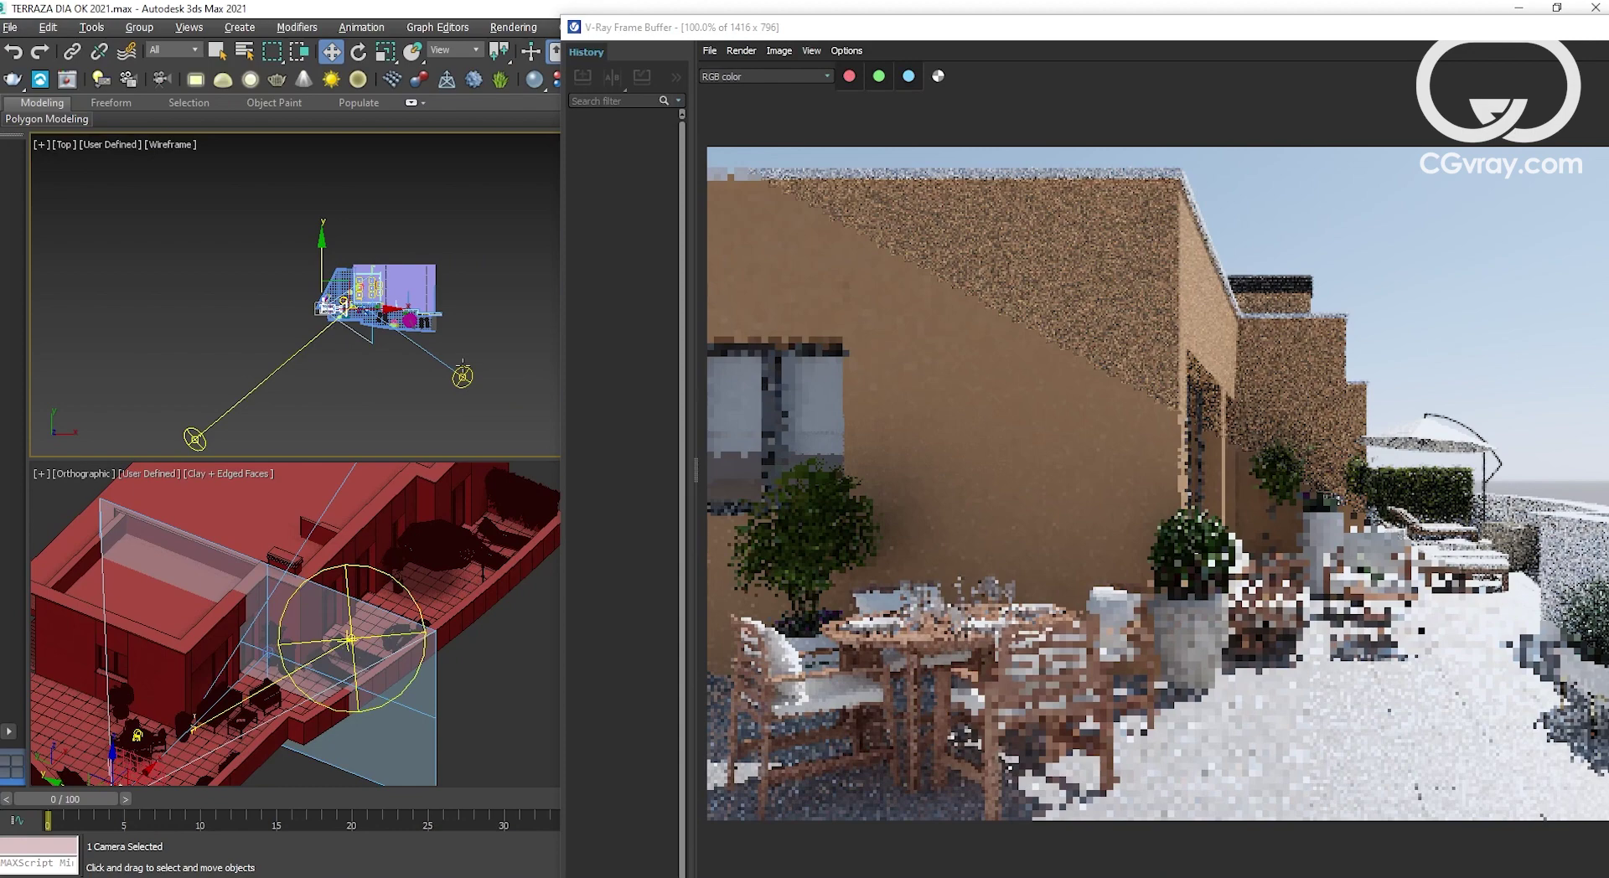
left_click(462, 375)
middle_click_drag(463, 369, 433, 351)
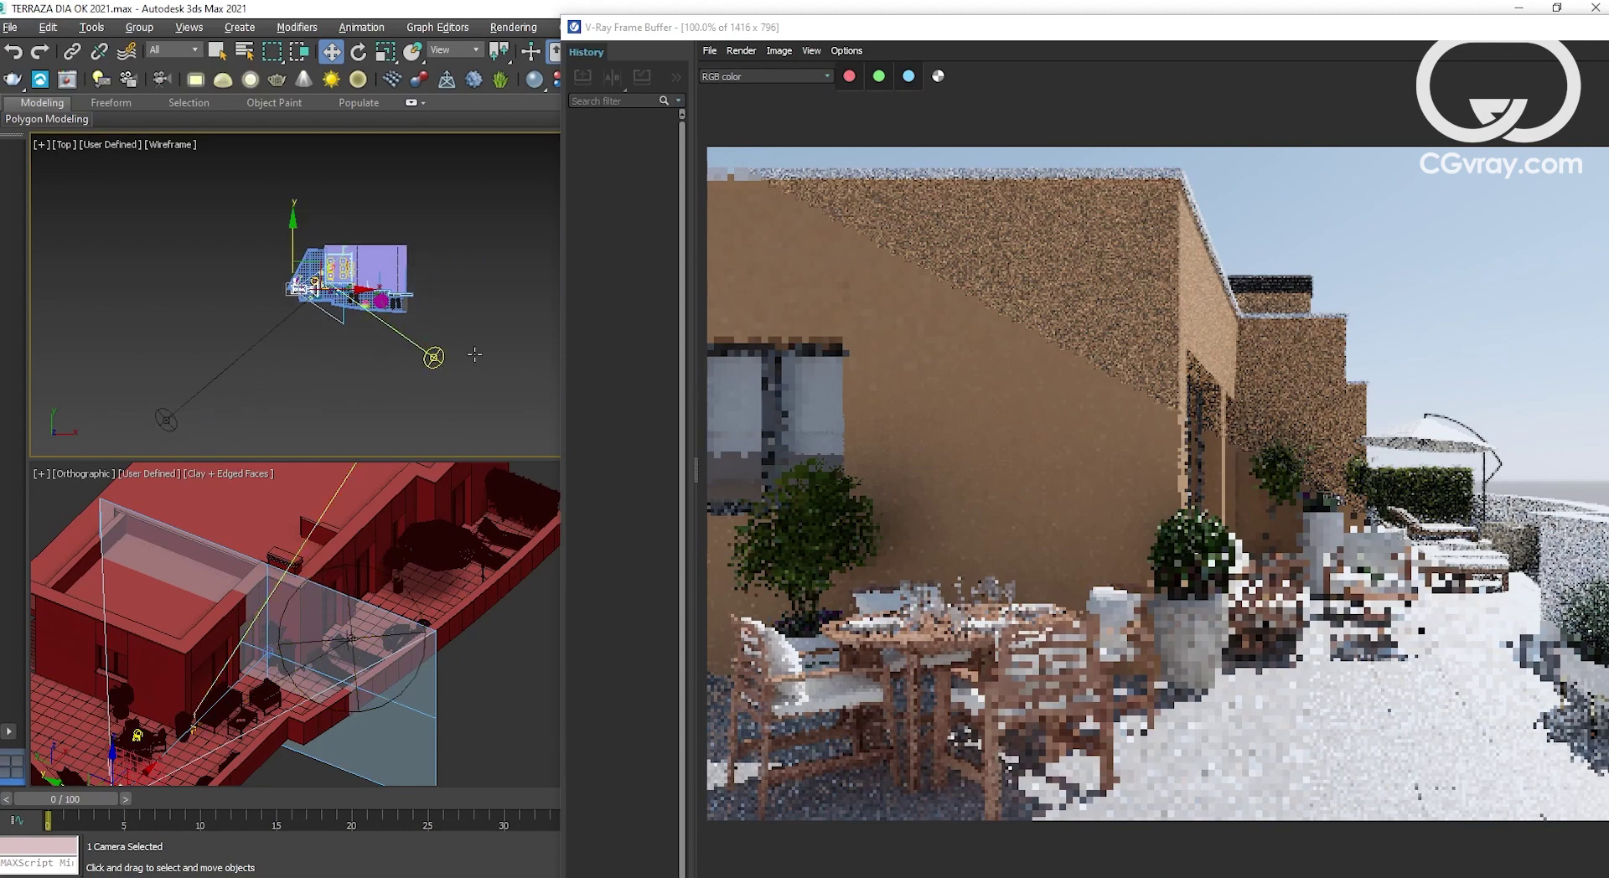
left_click(433, 357)
left_click_drag(459, 338, 329, 358)
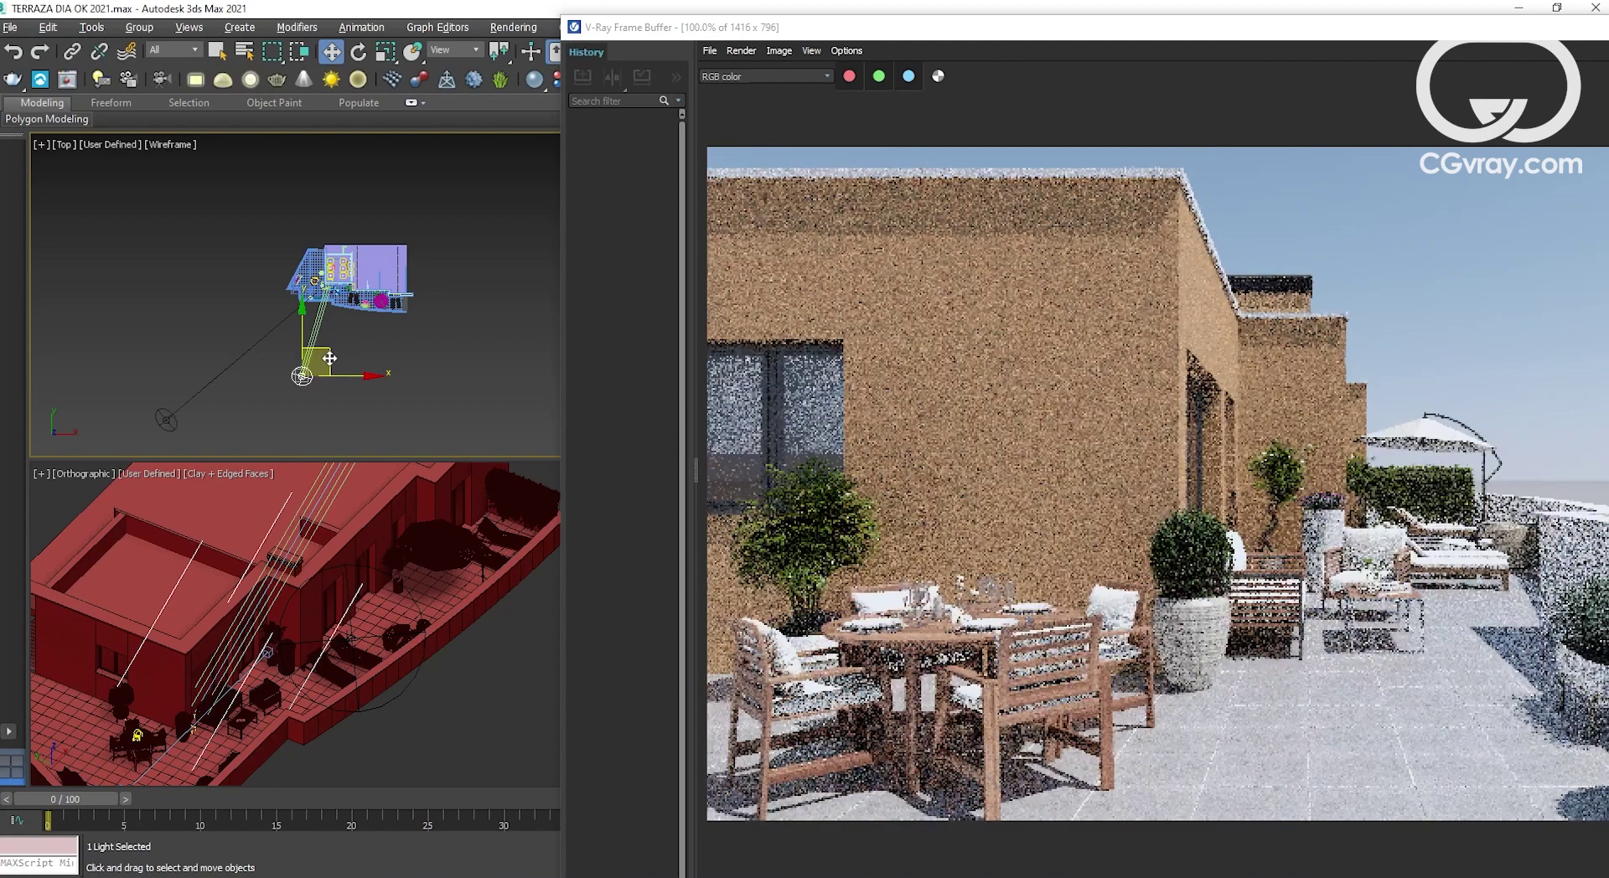
left_click_drag(329, 358, 312, 349)
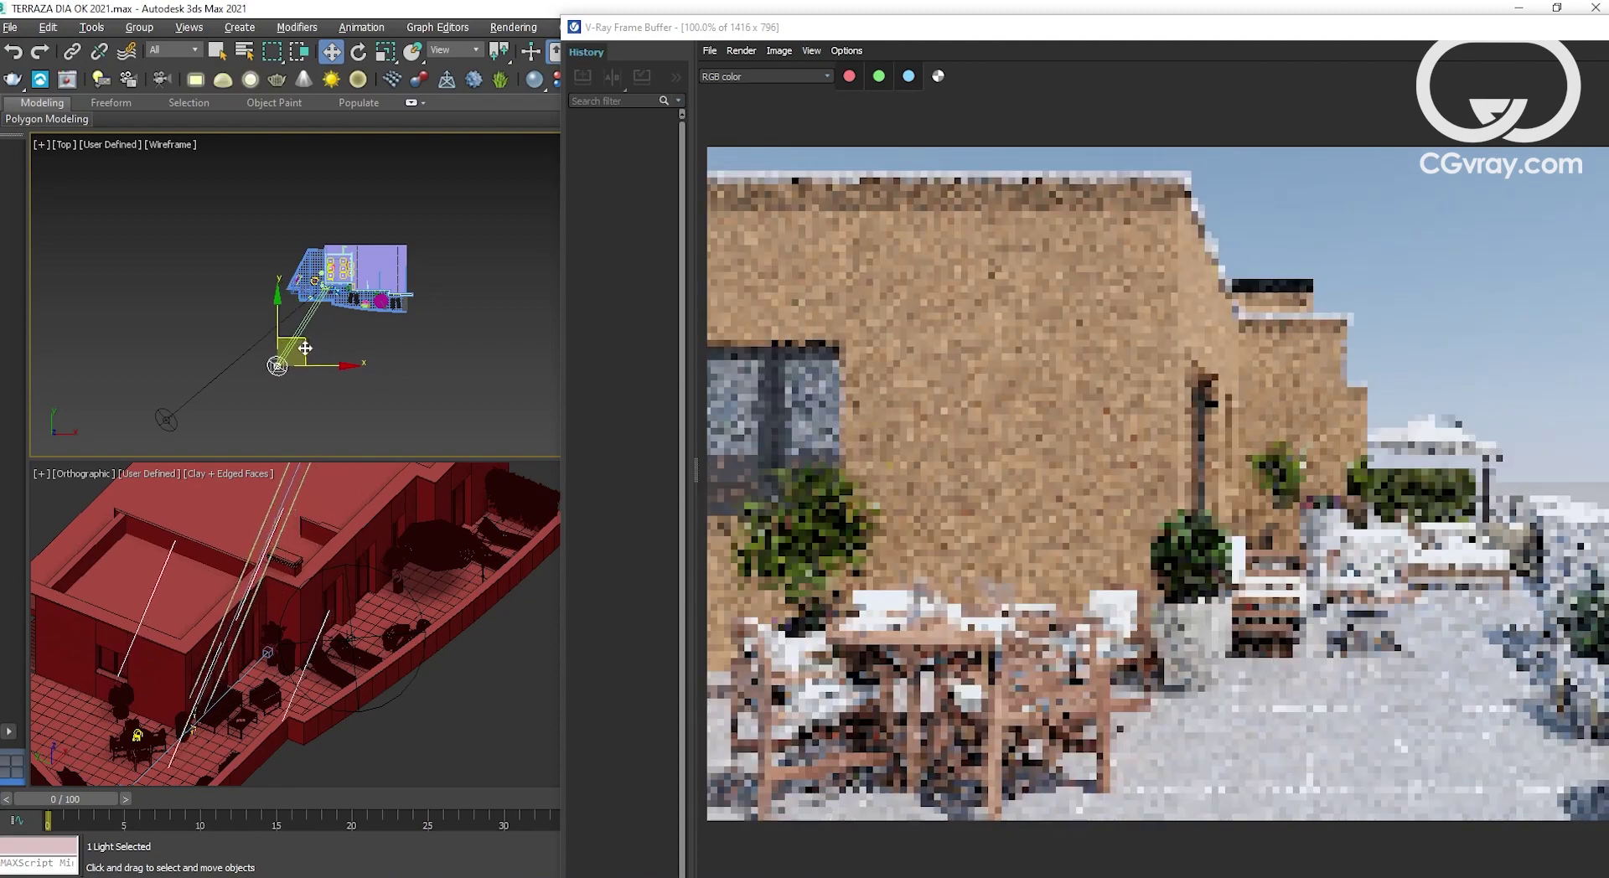
left_click_drag(1262, 35, 983, 23)
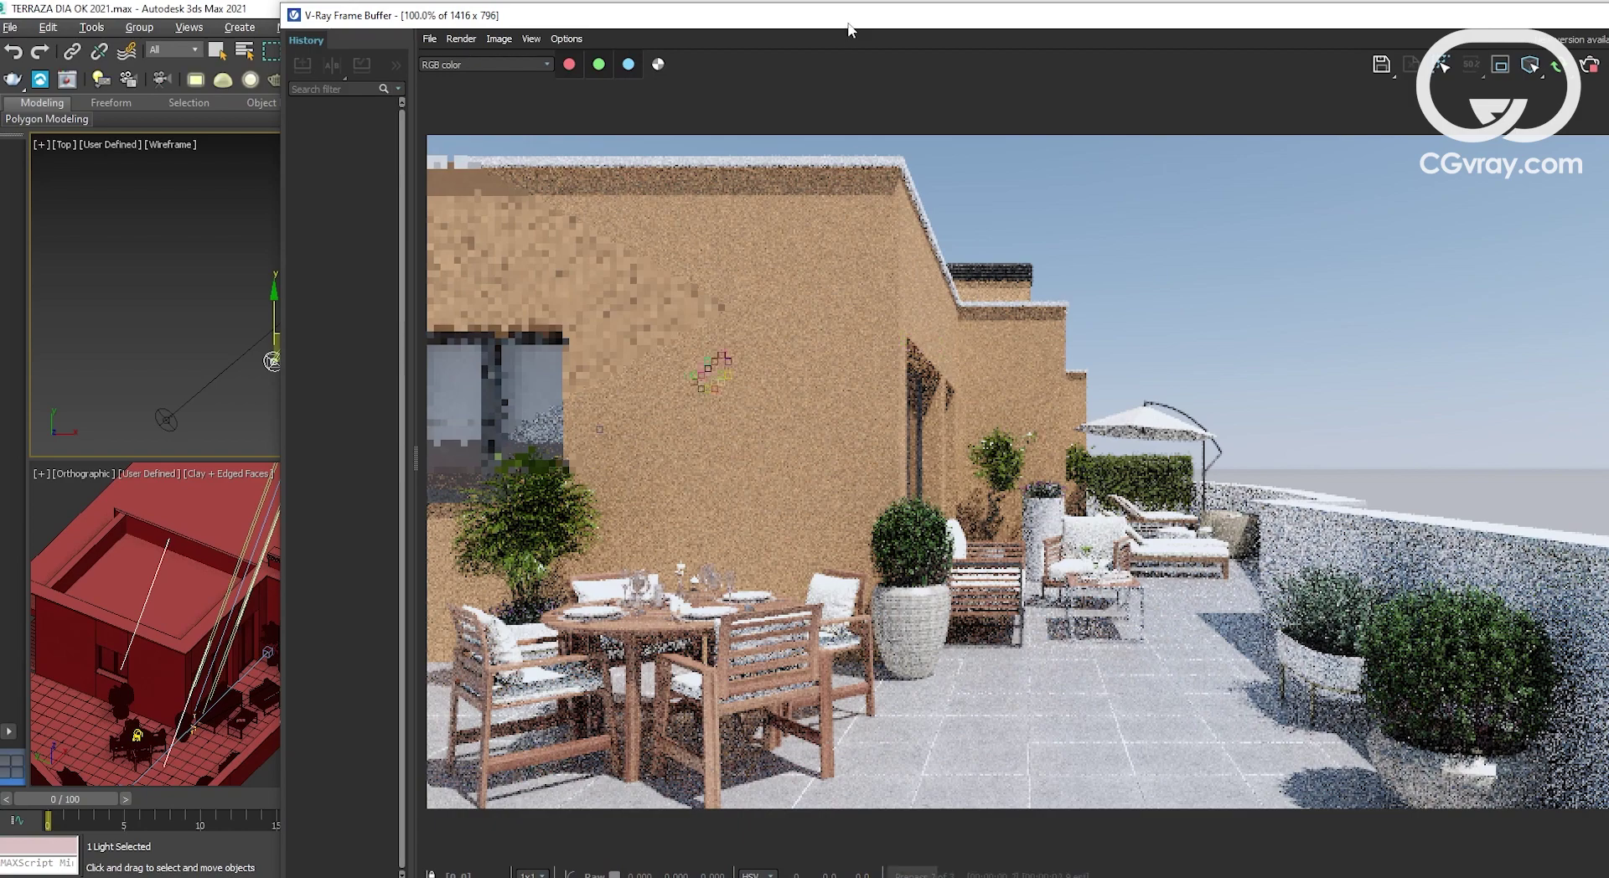
left_click_drag(847, 26, 847, 324)
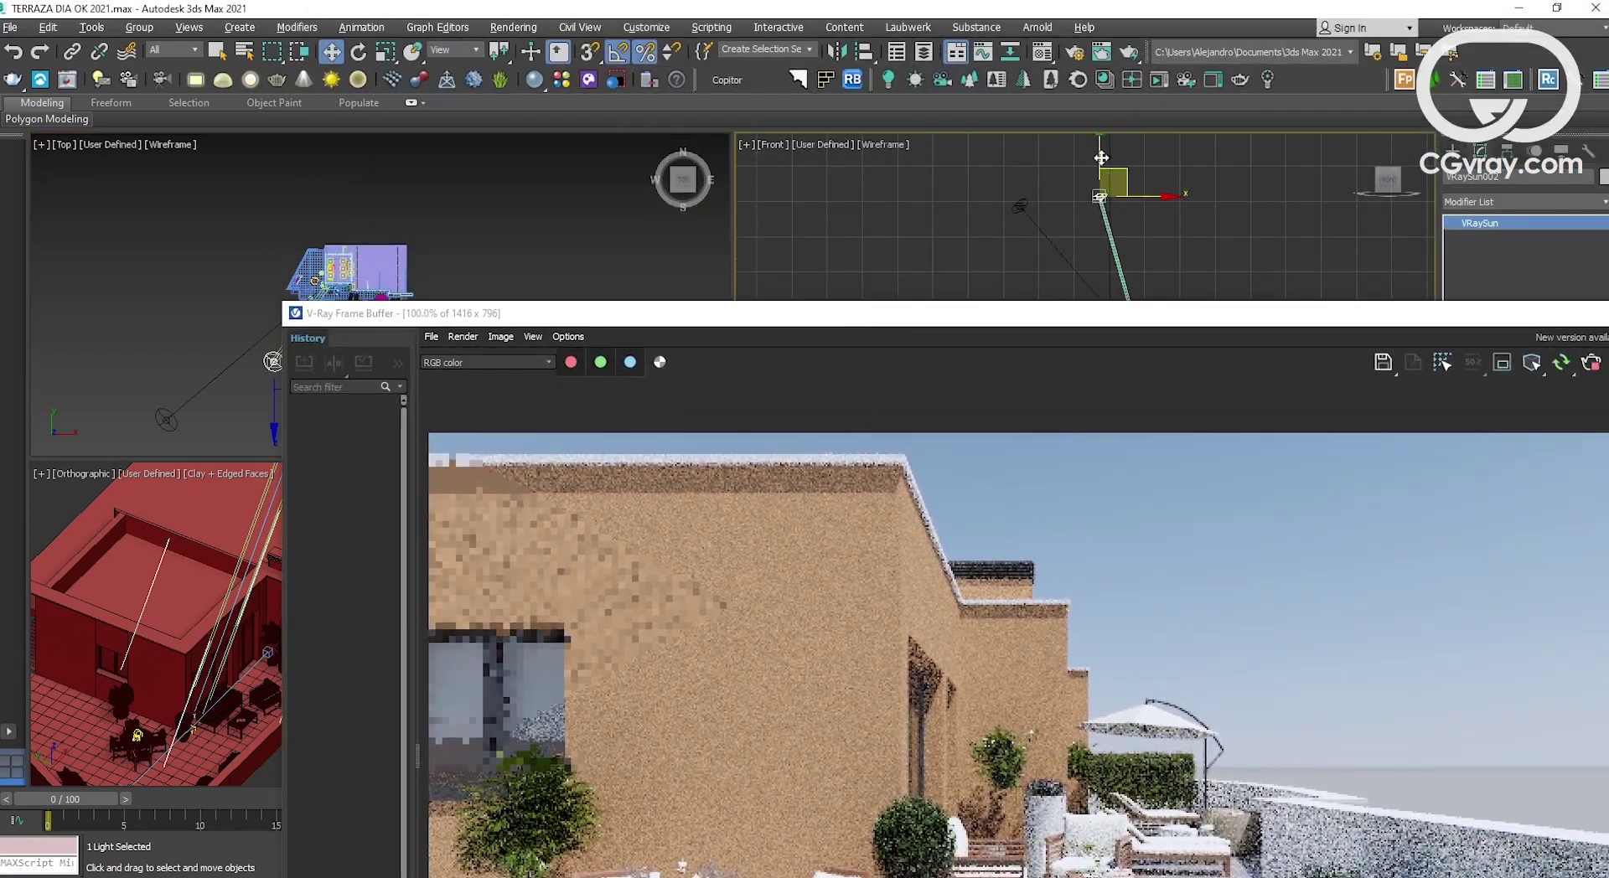
Step: Lower the sun twice in the Front view, checking the render preview
left_click_drag(1091, 159, 1091, 172)
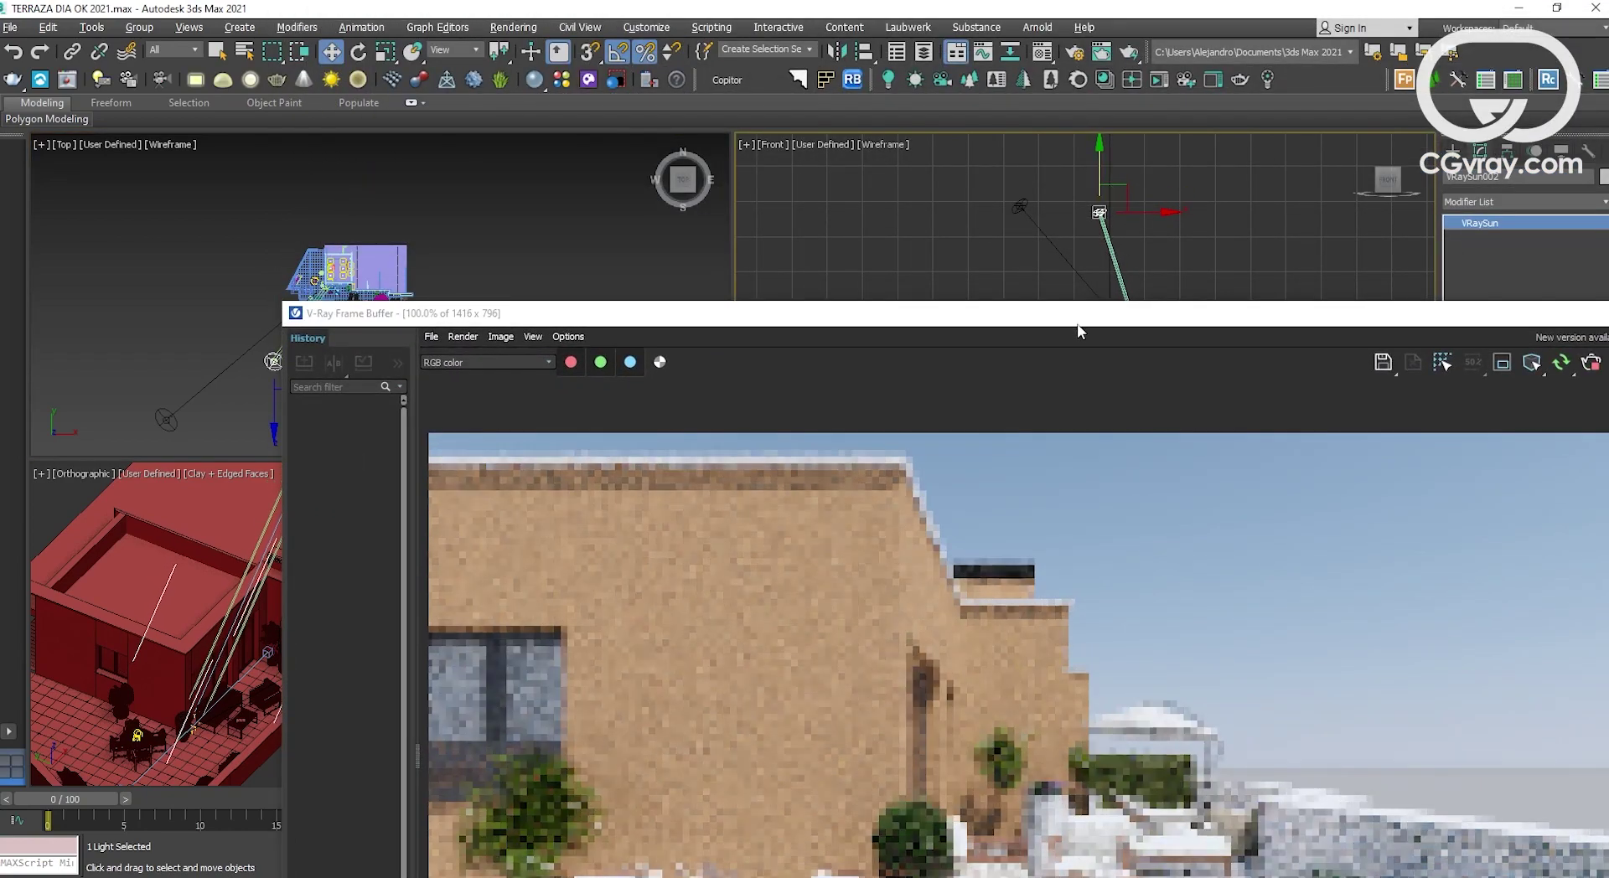
mouse_move(1073, 320)
left_mouse_down()
mouse_move(993, 171)
mouse_move(976, 286)
left_mouse_up()
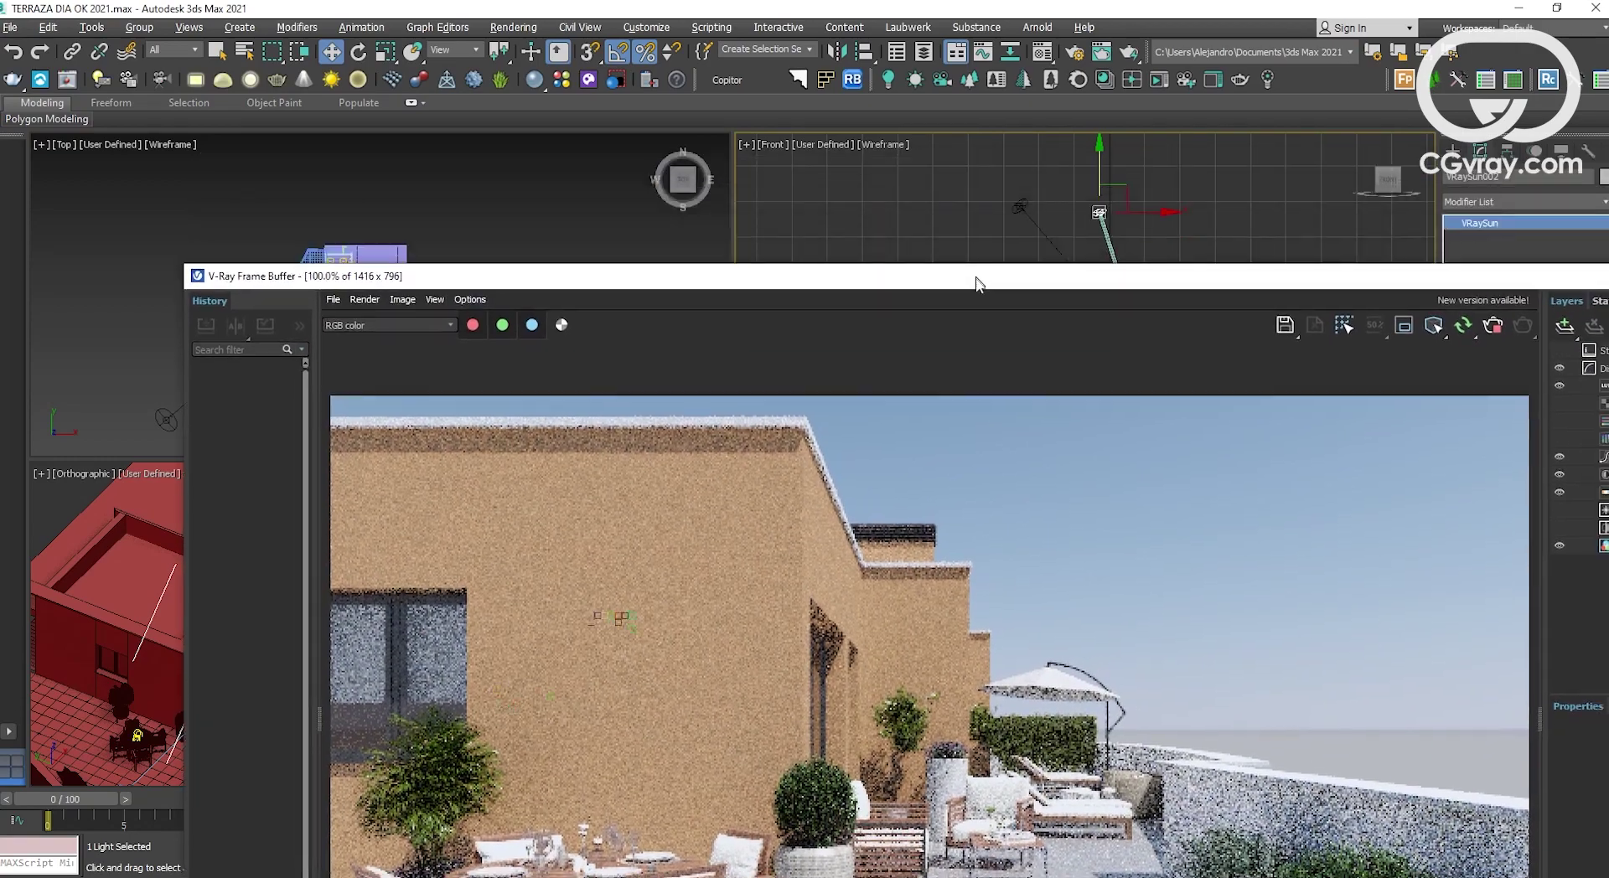
left_click_drag(1097, 178, 1097, 192)
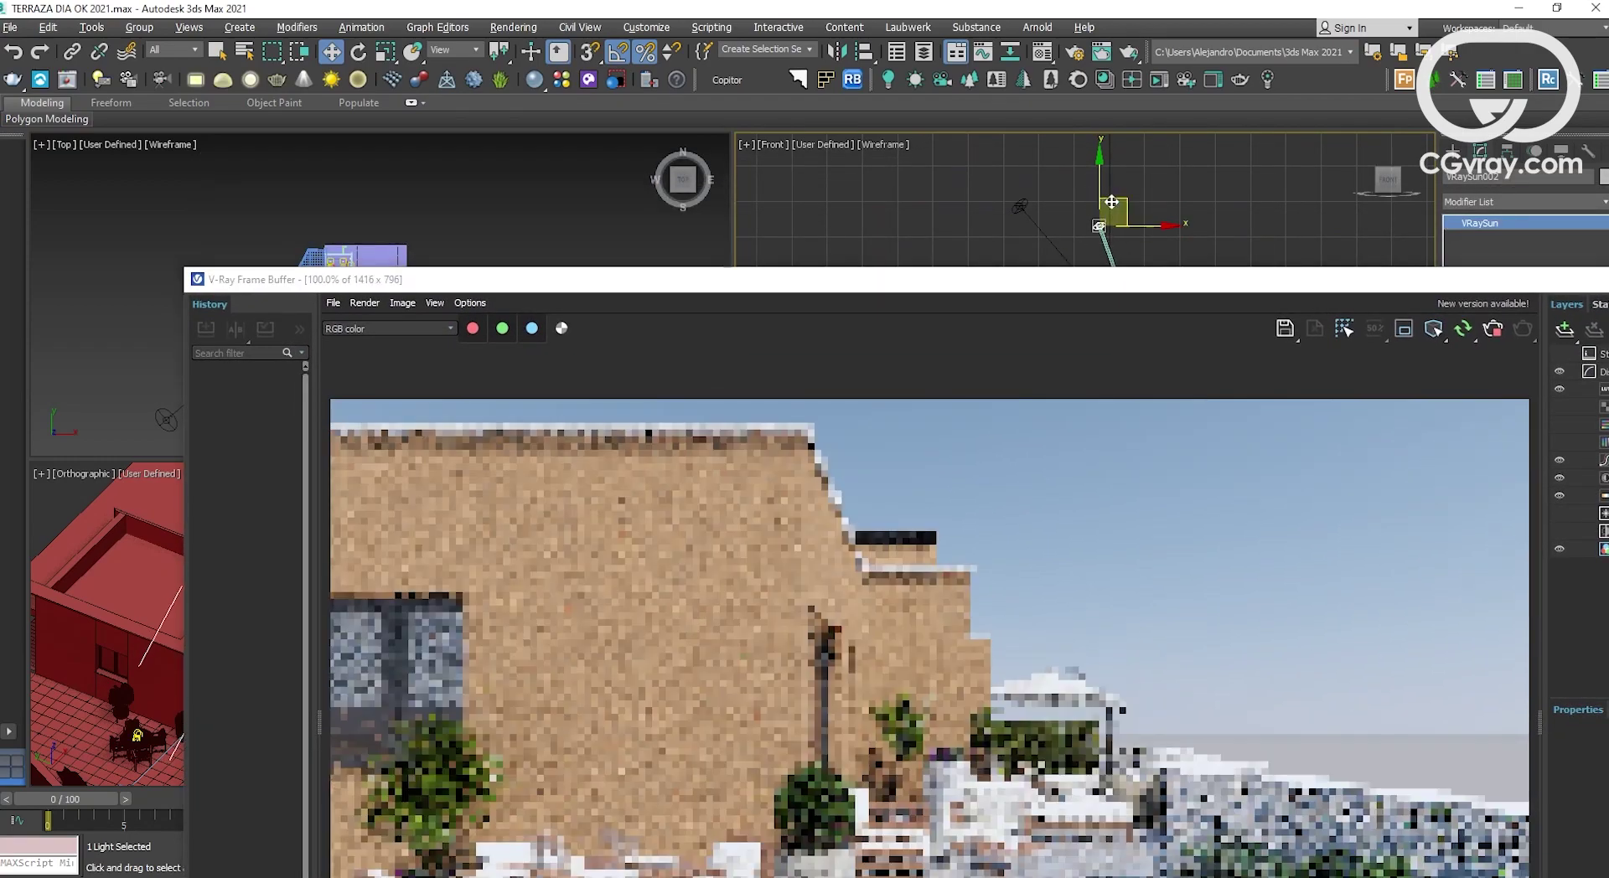
left_click_drag(1077, 285, 1015, 132)
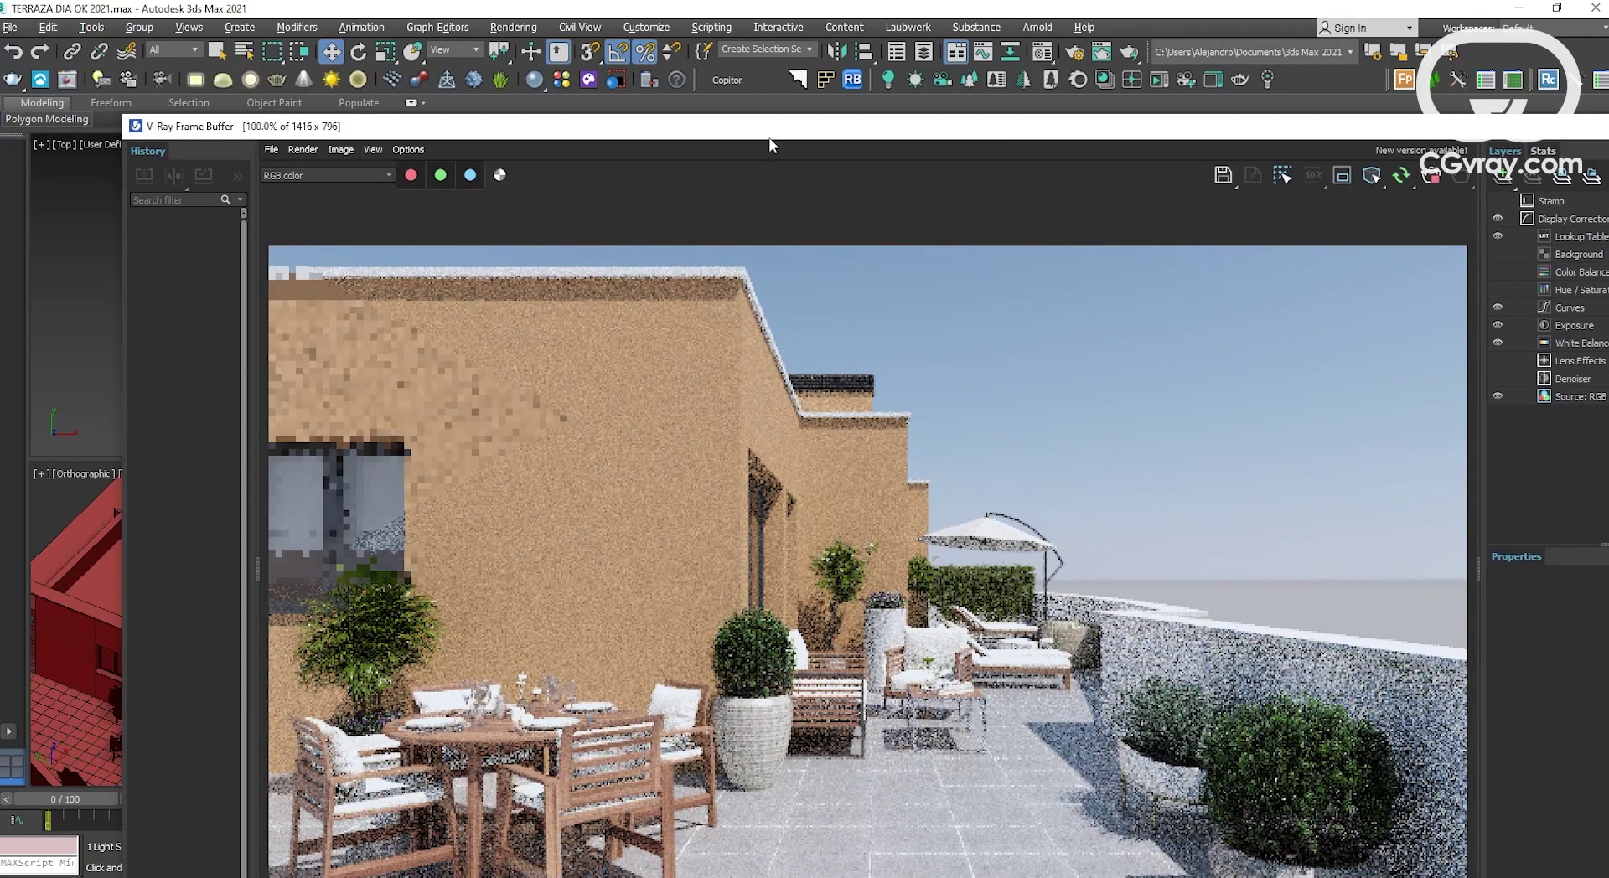
left_click_drag(765, 127, 1075, 135)
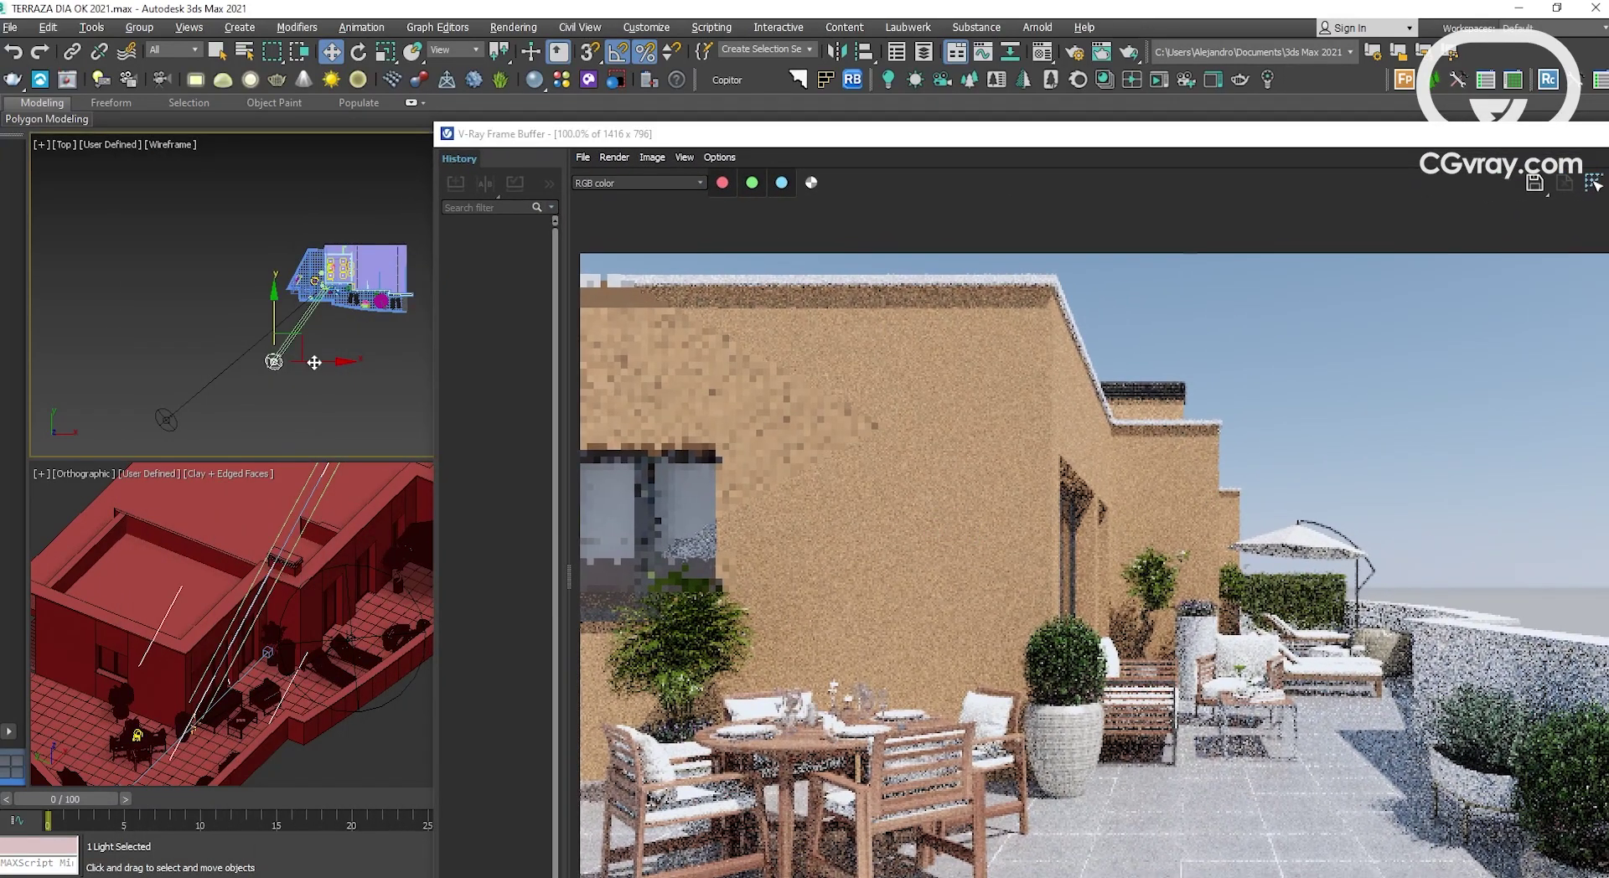
Step: Shift the sun in the Top view and sideways along X, then inspect the render
left_click_drag(294, 349, 266, 332)
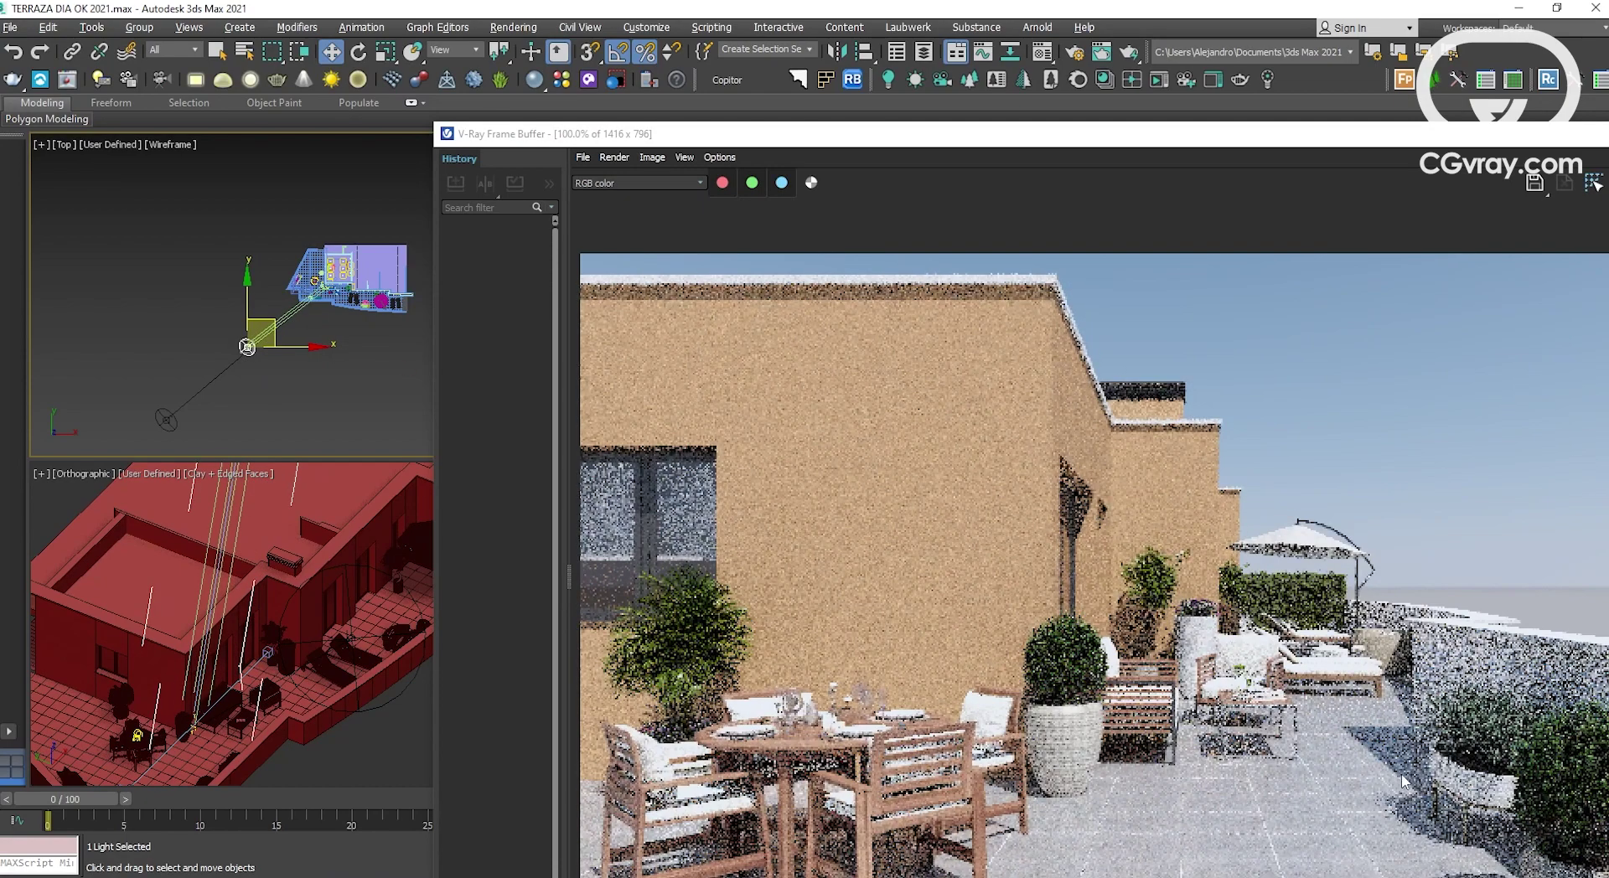
left_click_drag(1071, 150, 736, 345)
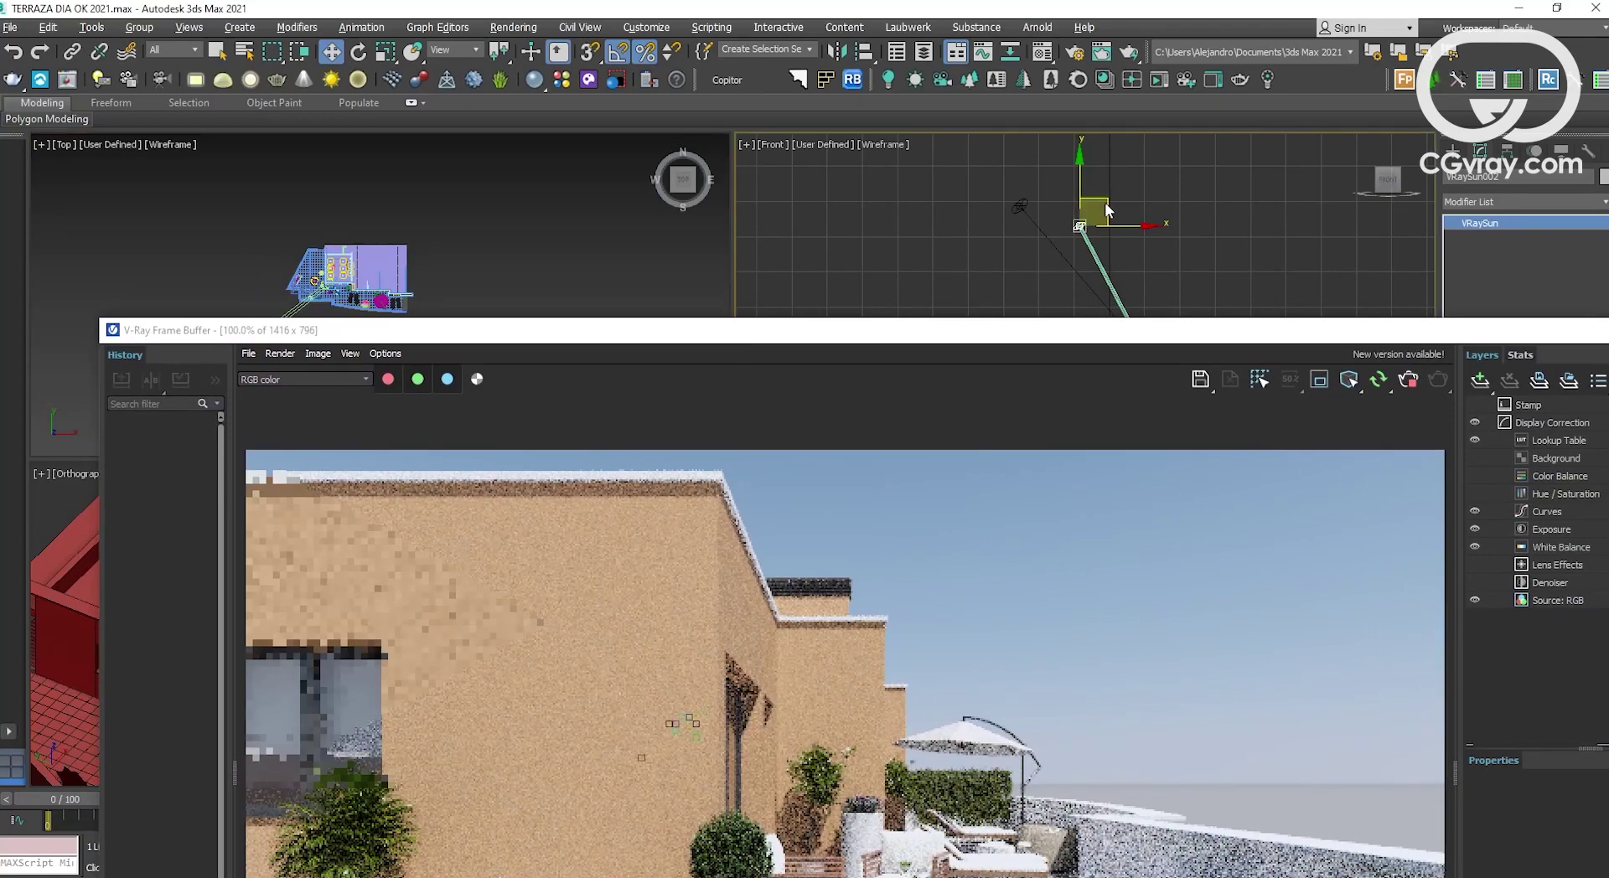
left_click_drag(1123, 225, 1079, 230)
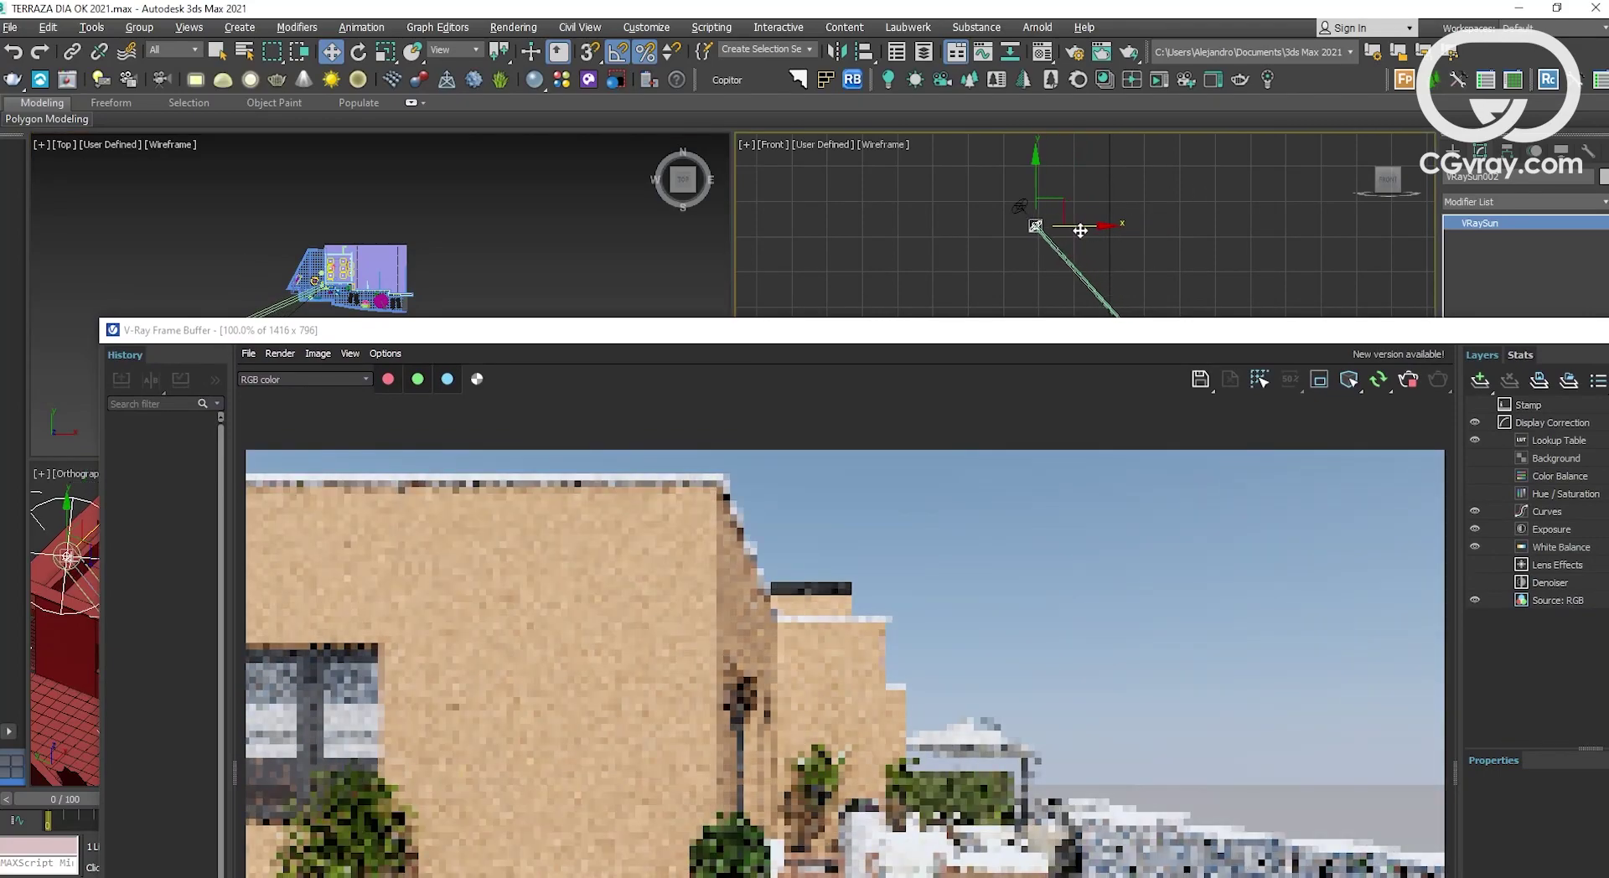
left_click_drag(939, 333, 890, 15)
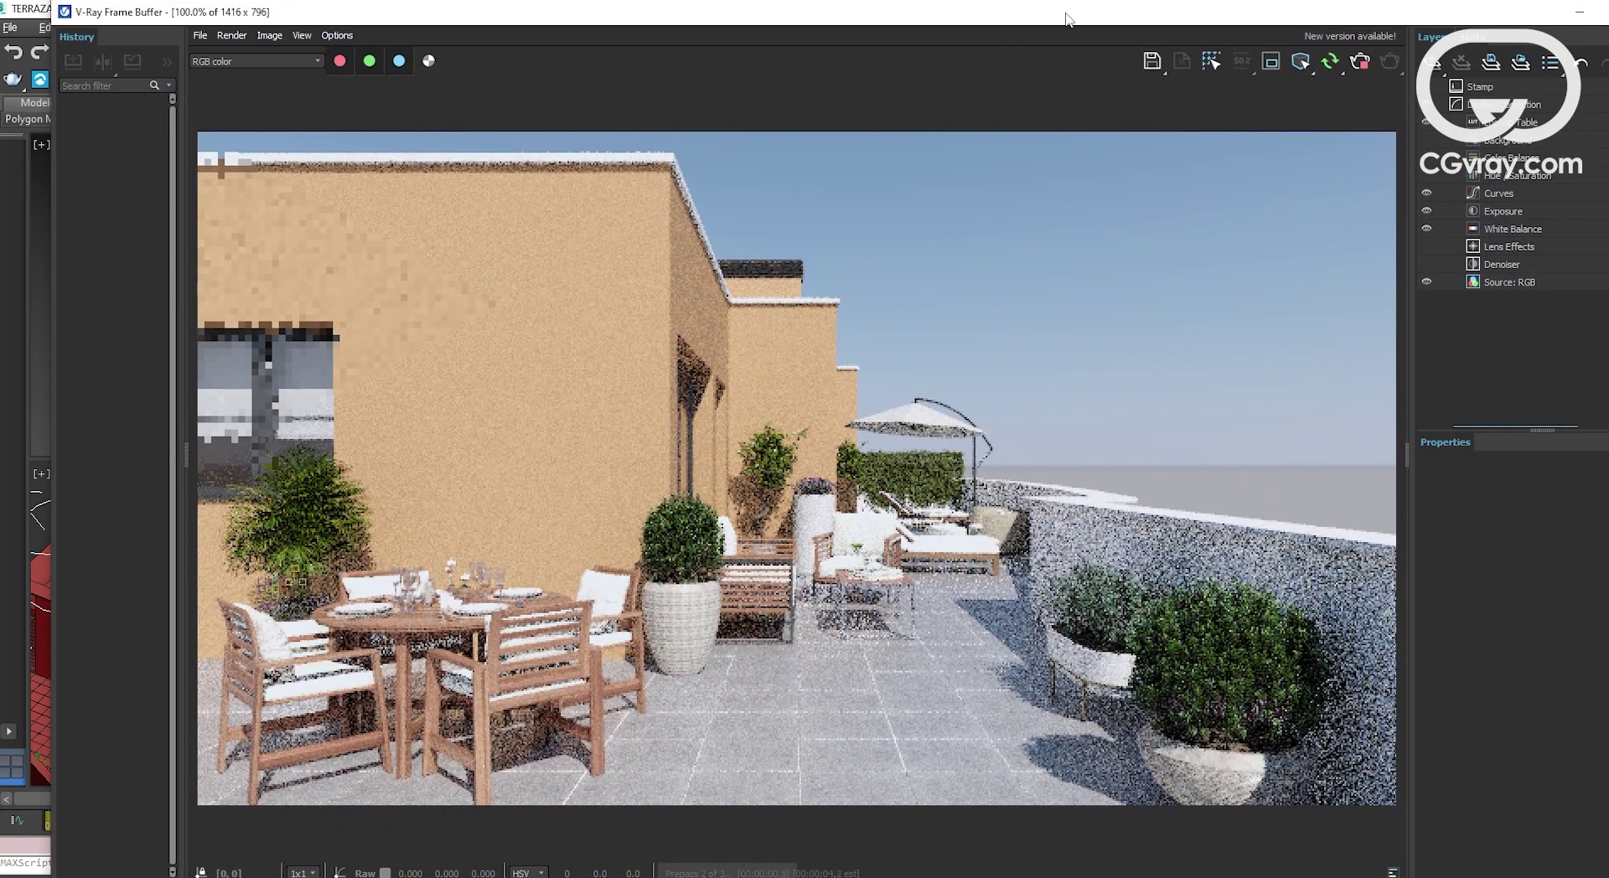
mouse_move(1065, 18)
left_mouse_down()
mouse_move(802, 50)
mouse_move(729, 198)
mouse_move(530, 140)
left_mouse_up()
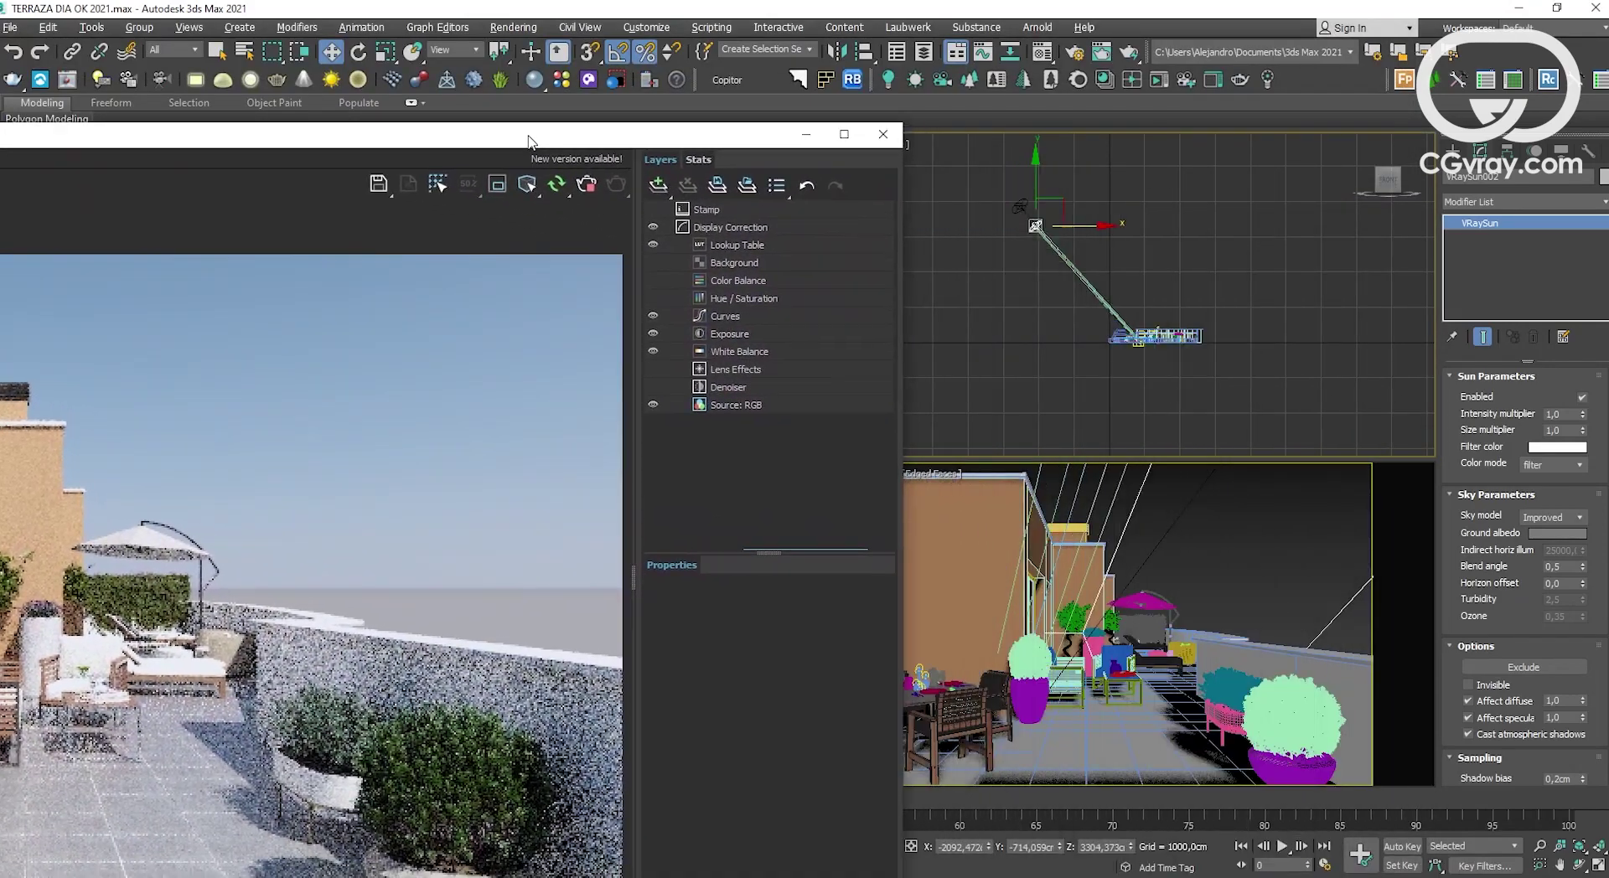
left_click_drag(672, 143, 572, 129)
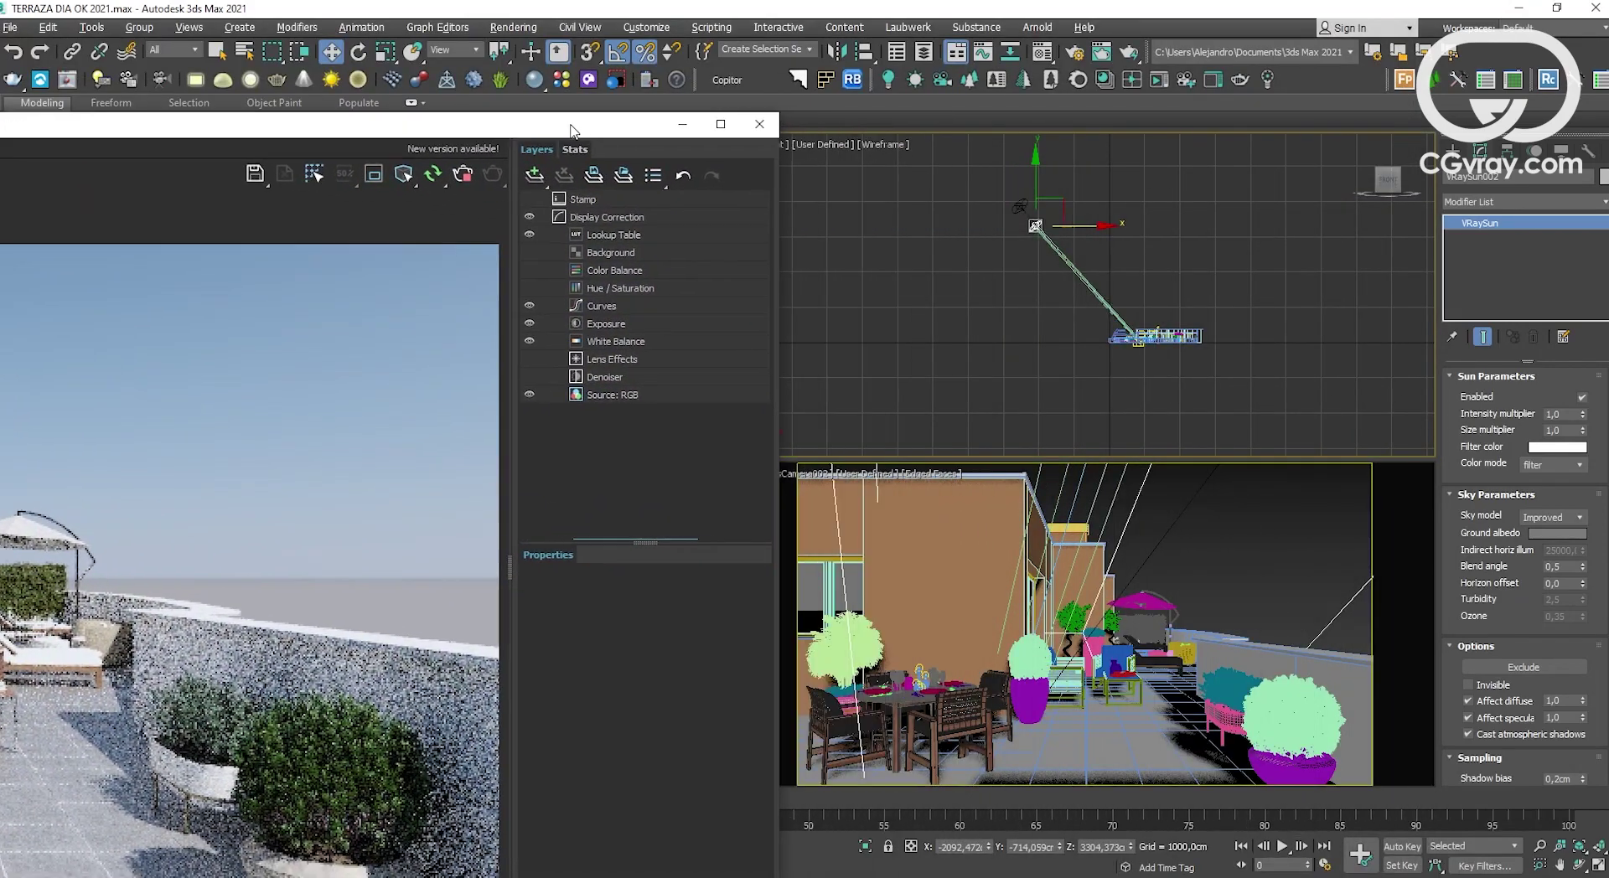
left_click(826, 474)
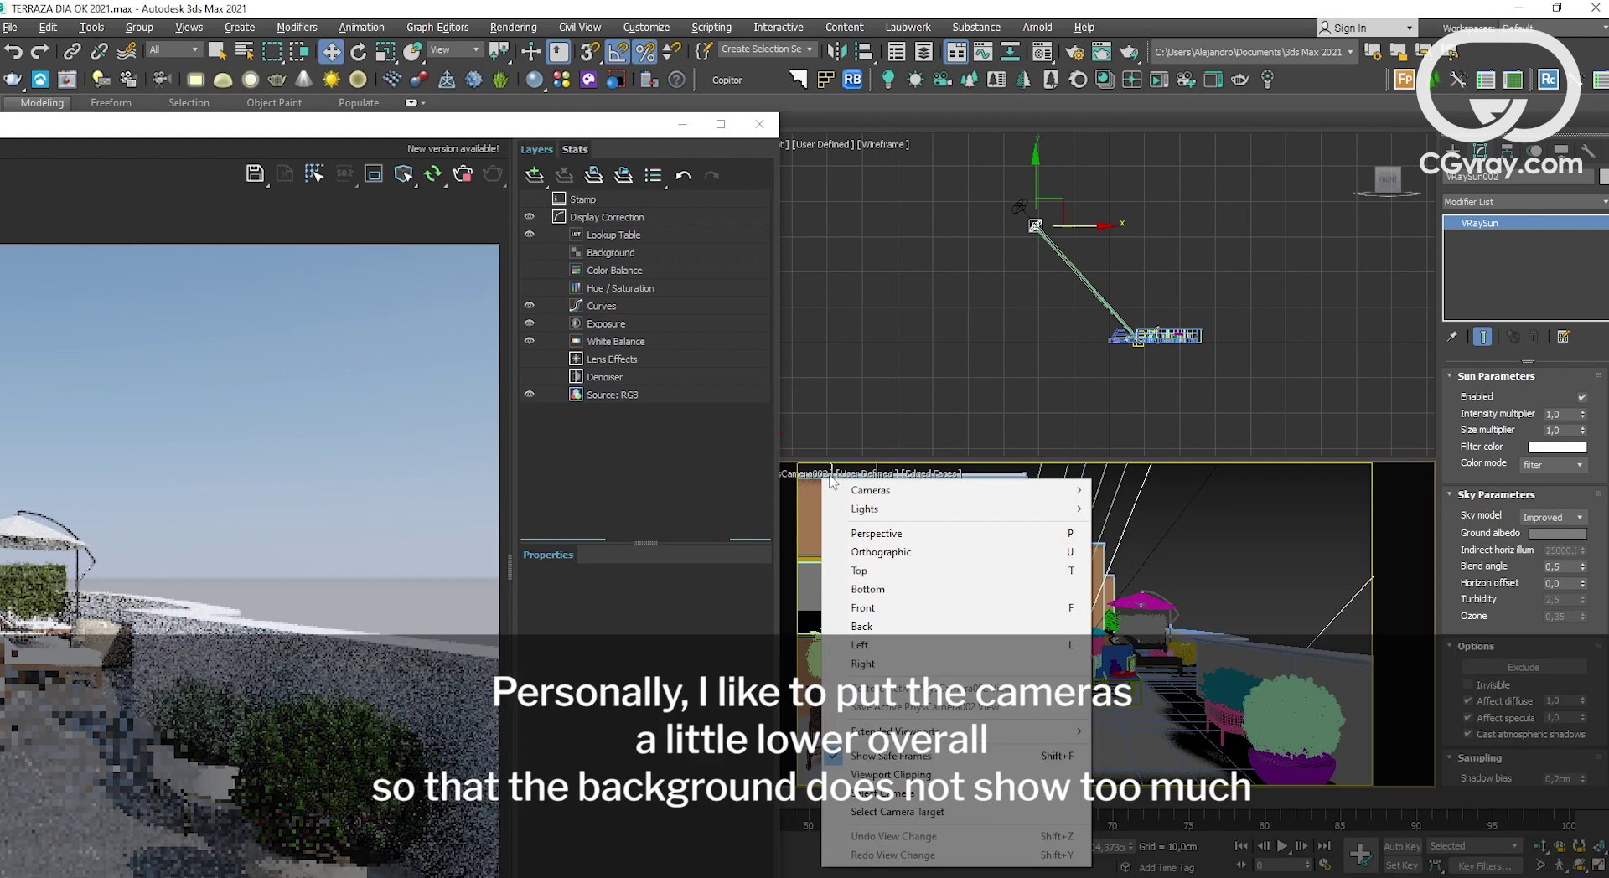
Step: Select PhysCamera002 and maximize the camera view, adjusting its framing slightly
left_click(926, 797)
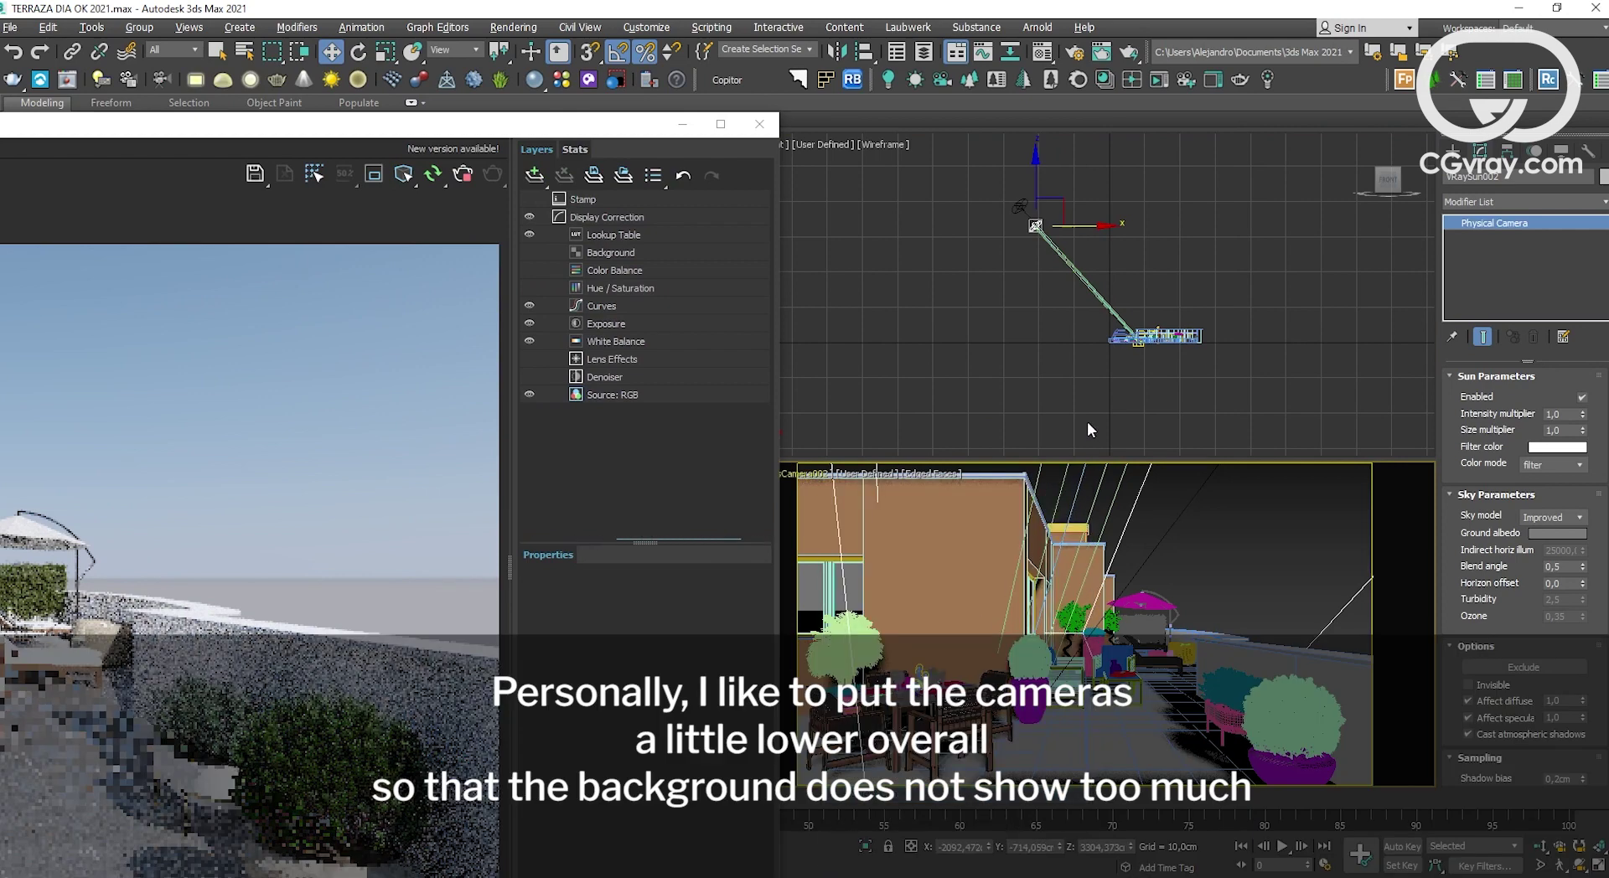
right_click(1037, 581)
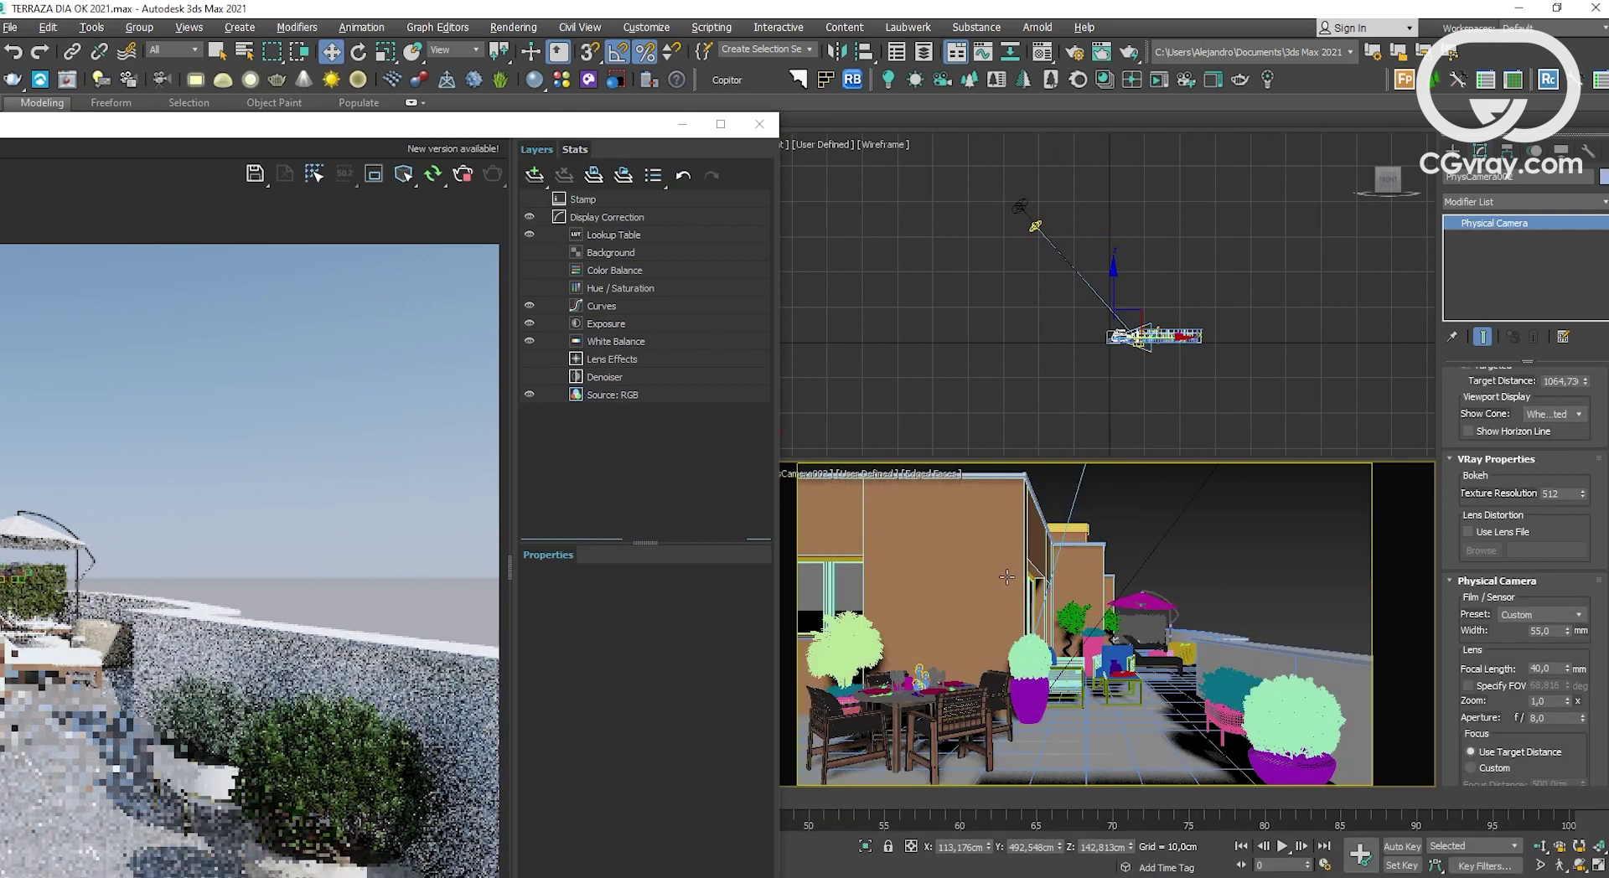
key("alt+w")
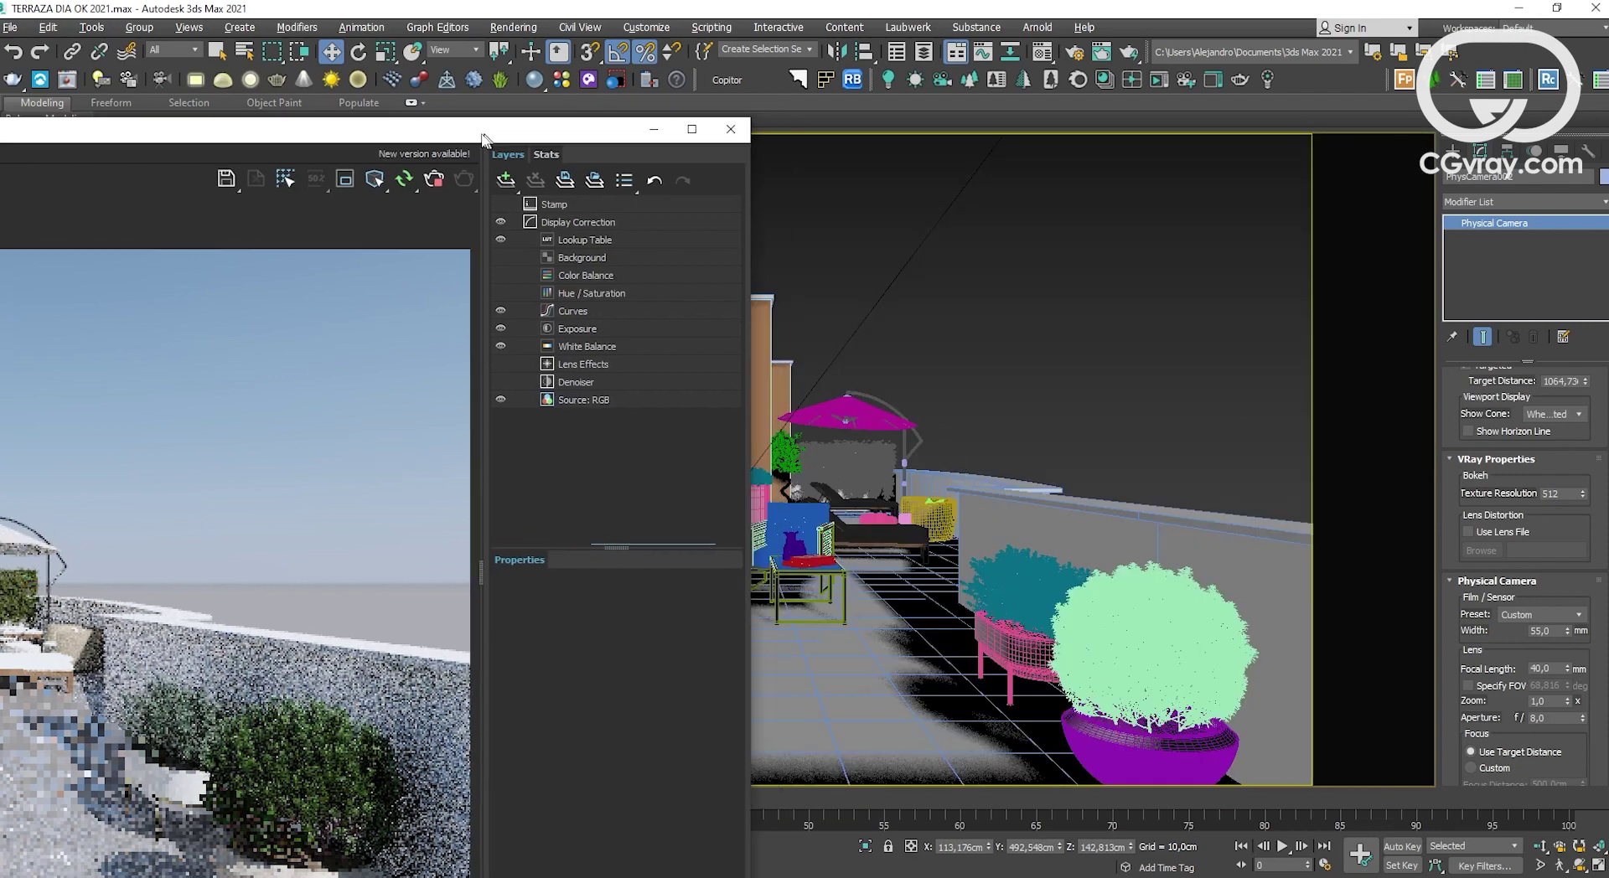
left_click_drag(521, 119, 445, 125)
middle_click_drag(1038, 365, 1046, 355)
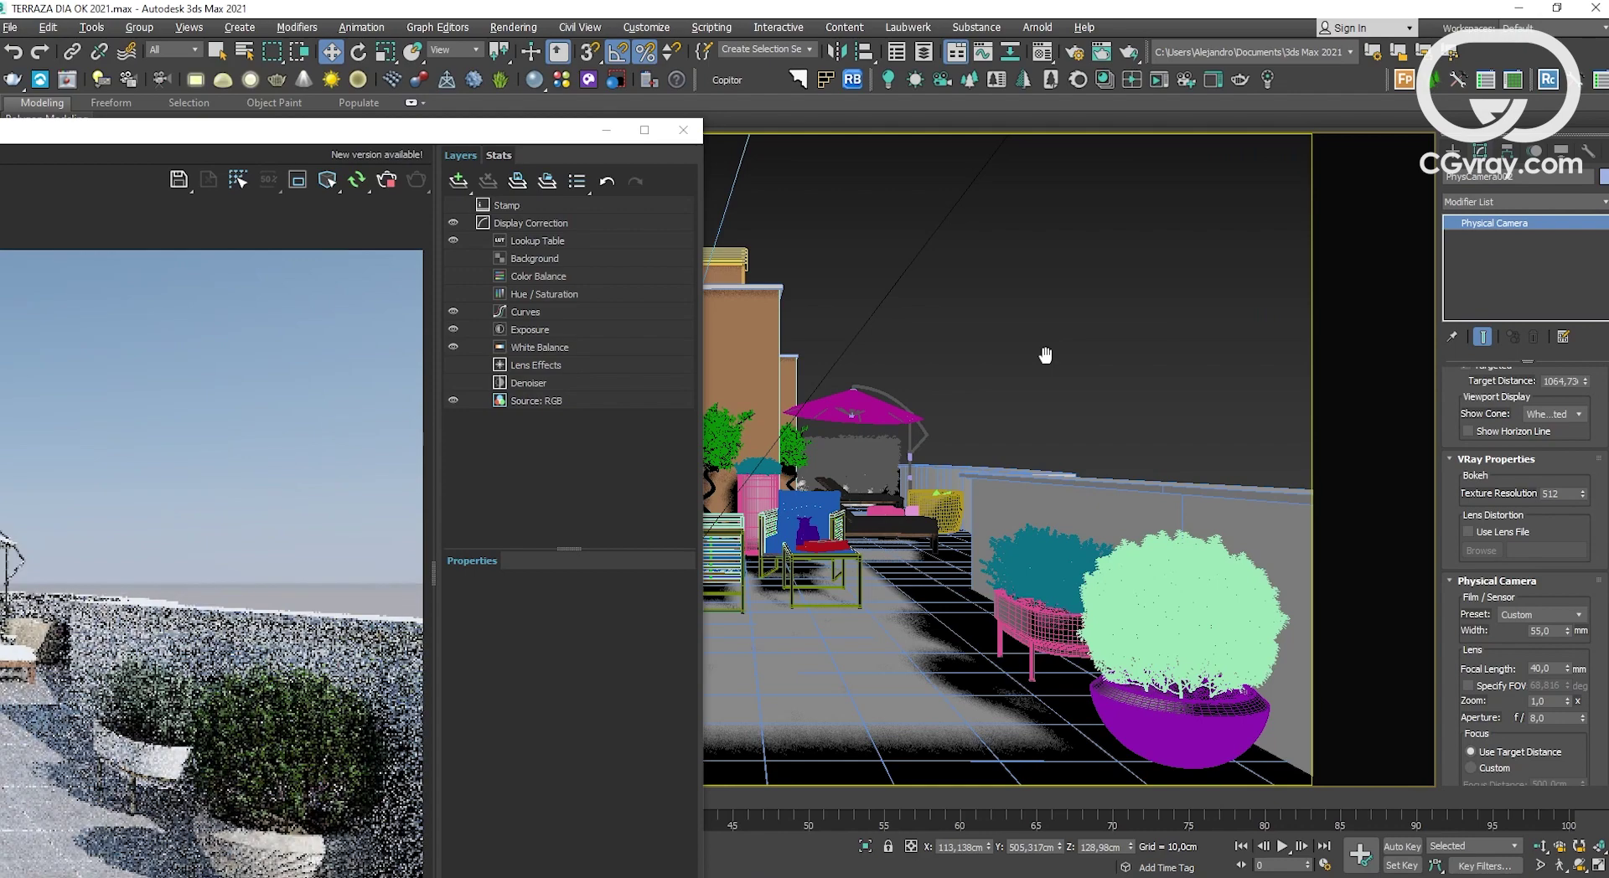
middle_click_drag(1046, 355, 1047, 349)
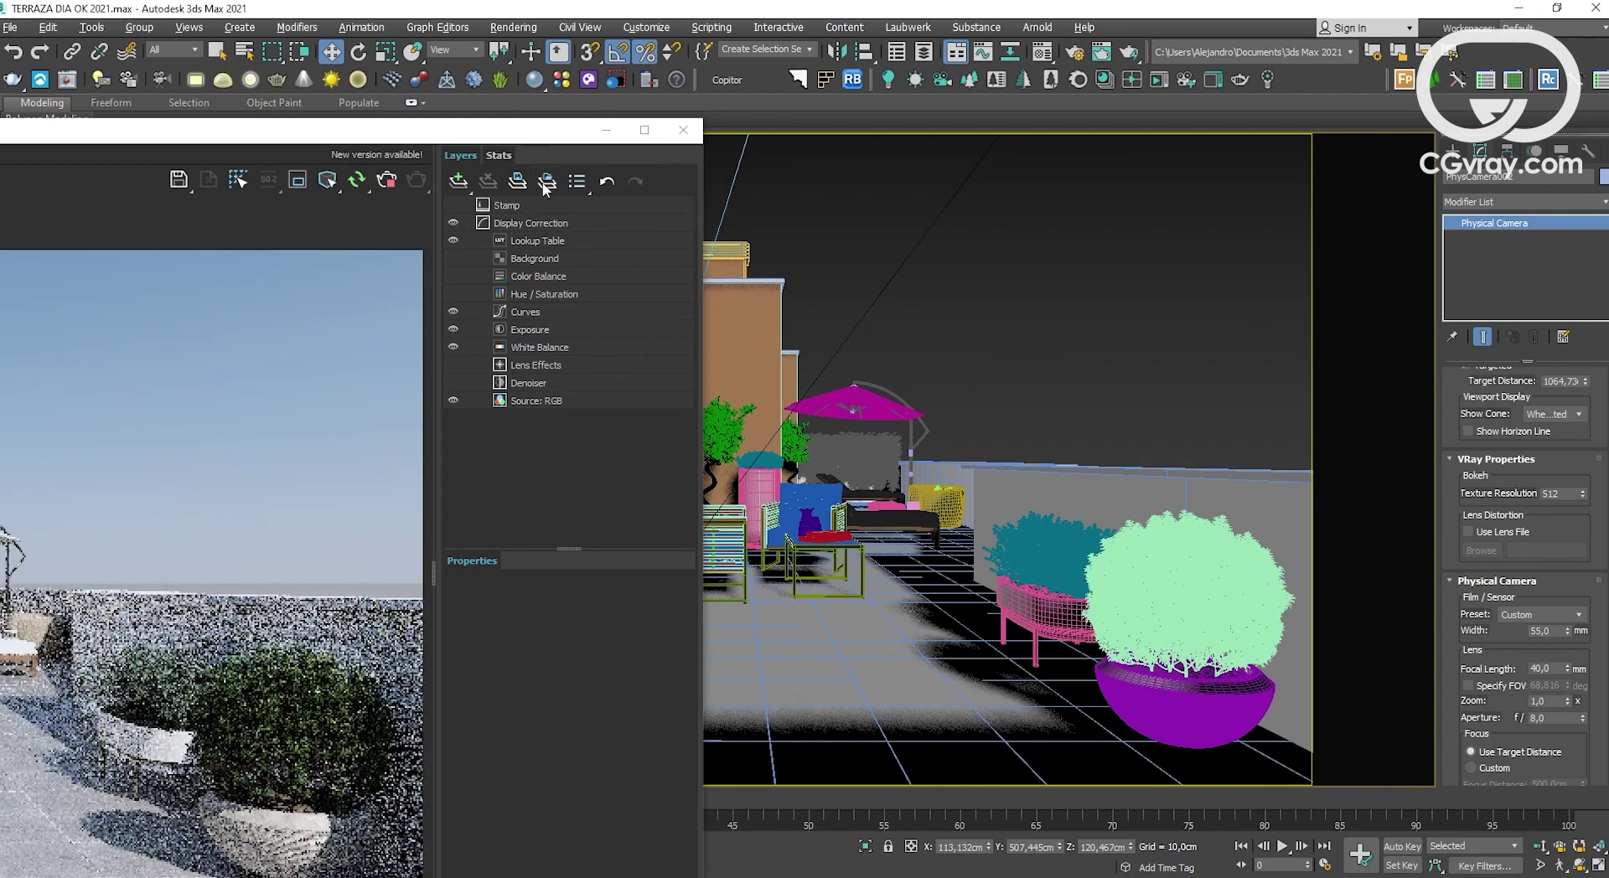
mouse_move(516, 132)
left_mouse_down()
mouse_move(1185, 122)
mouse_move(958, 152)
left_mouse_up()
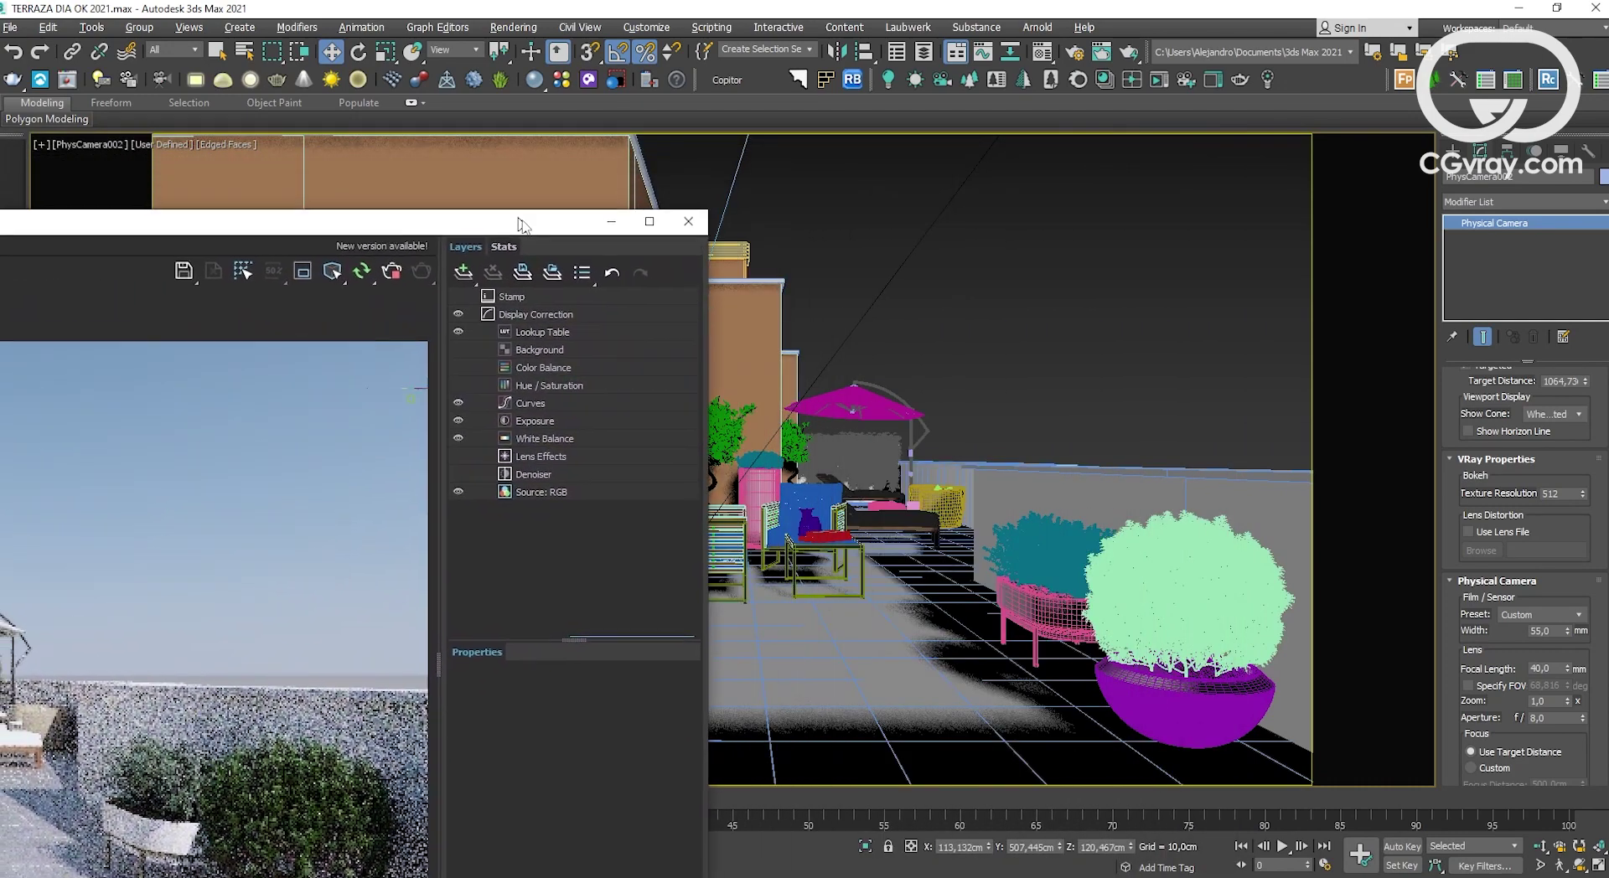
left_click_drag(958, 152, 528, 231)
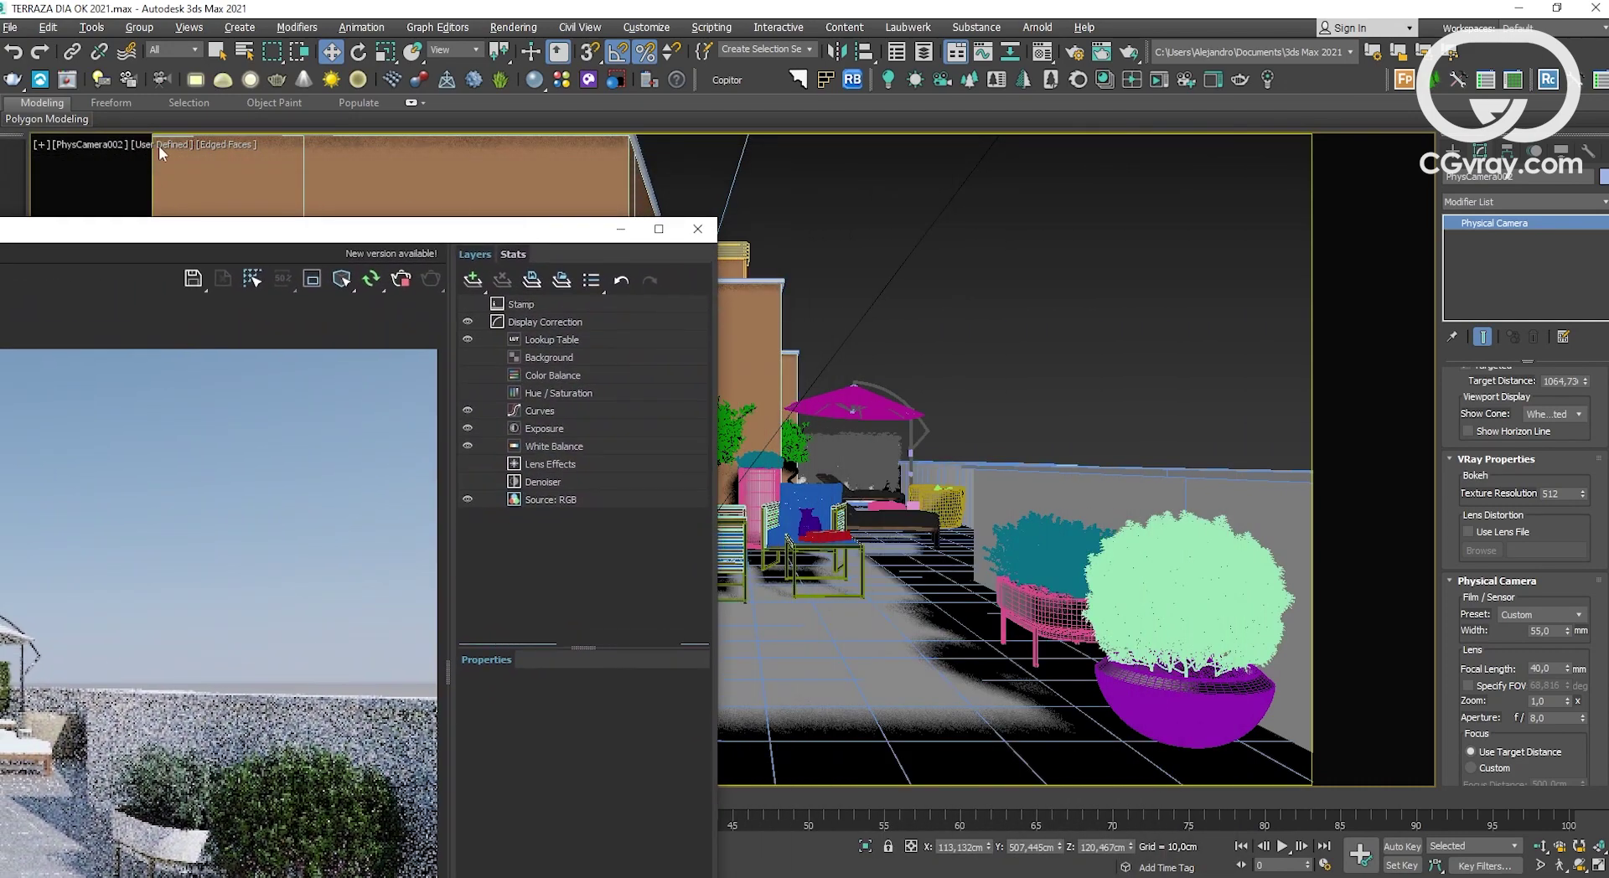
Step: Select the camera target and raise it on Z to tilt the terrace shot
left_click(88, 144)
left_click(167, 490)
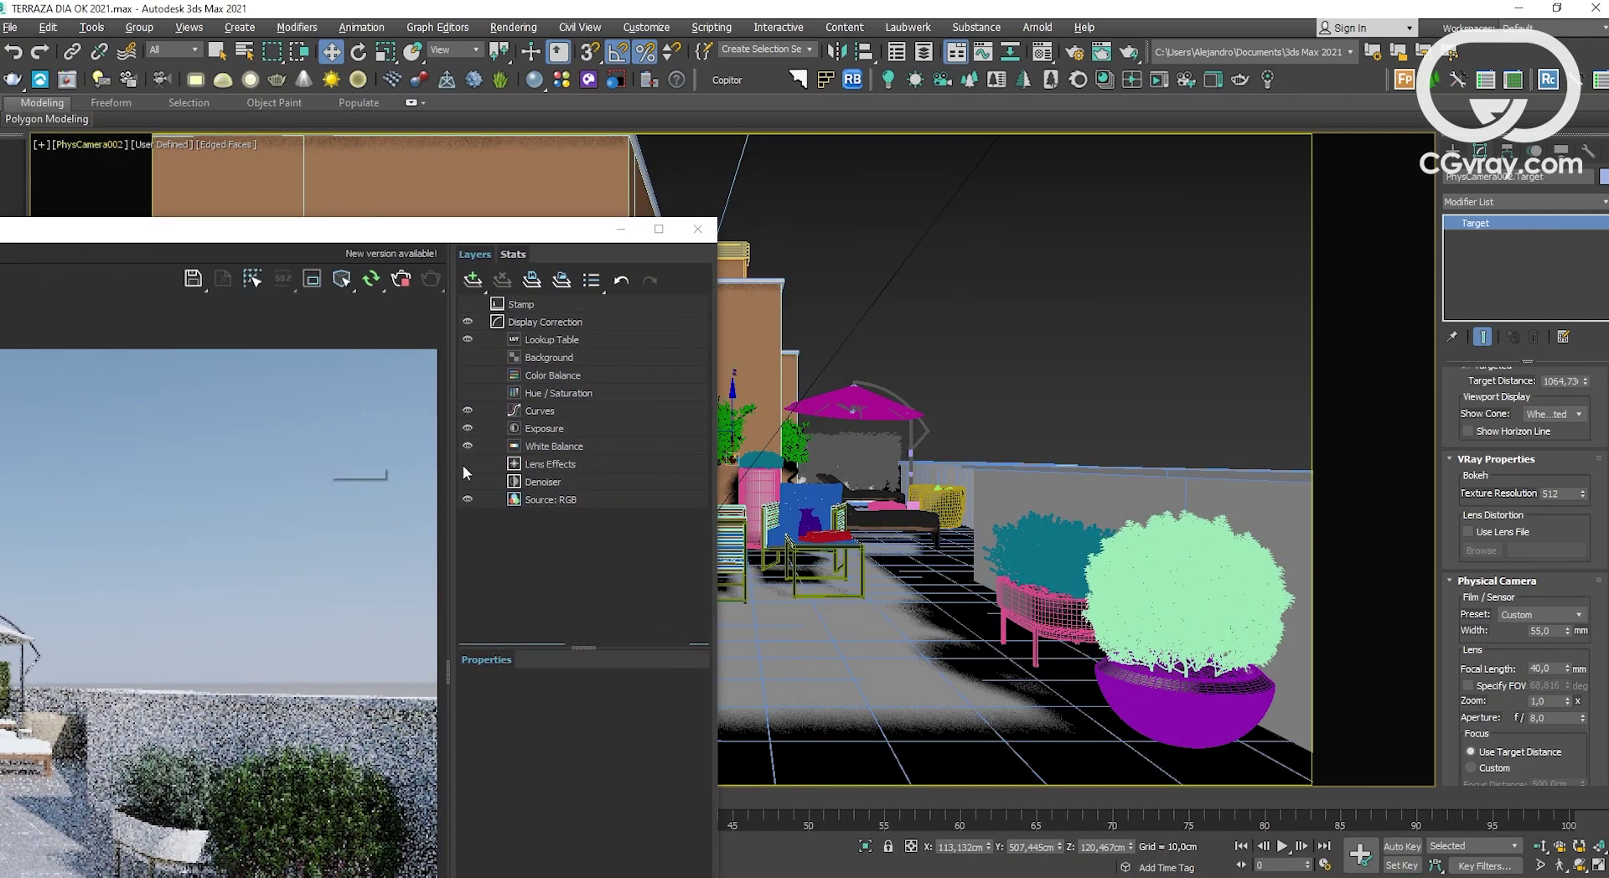
left_click_drag(732, 403, 733, 379)
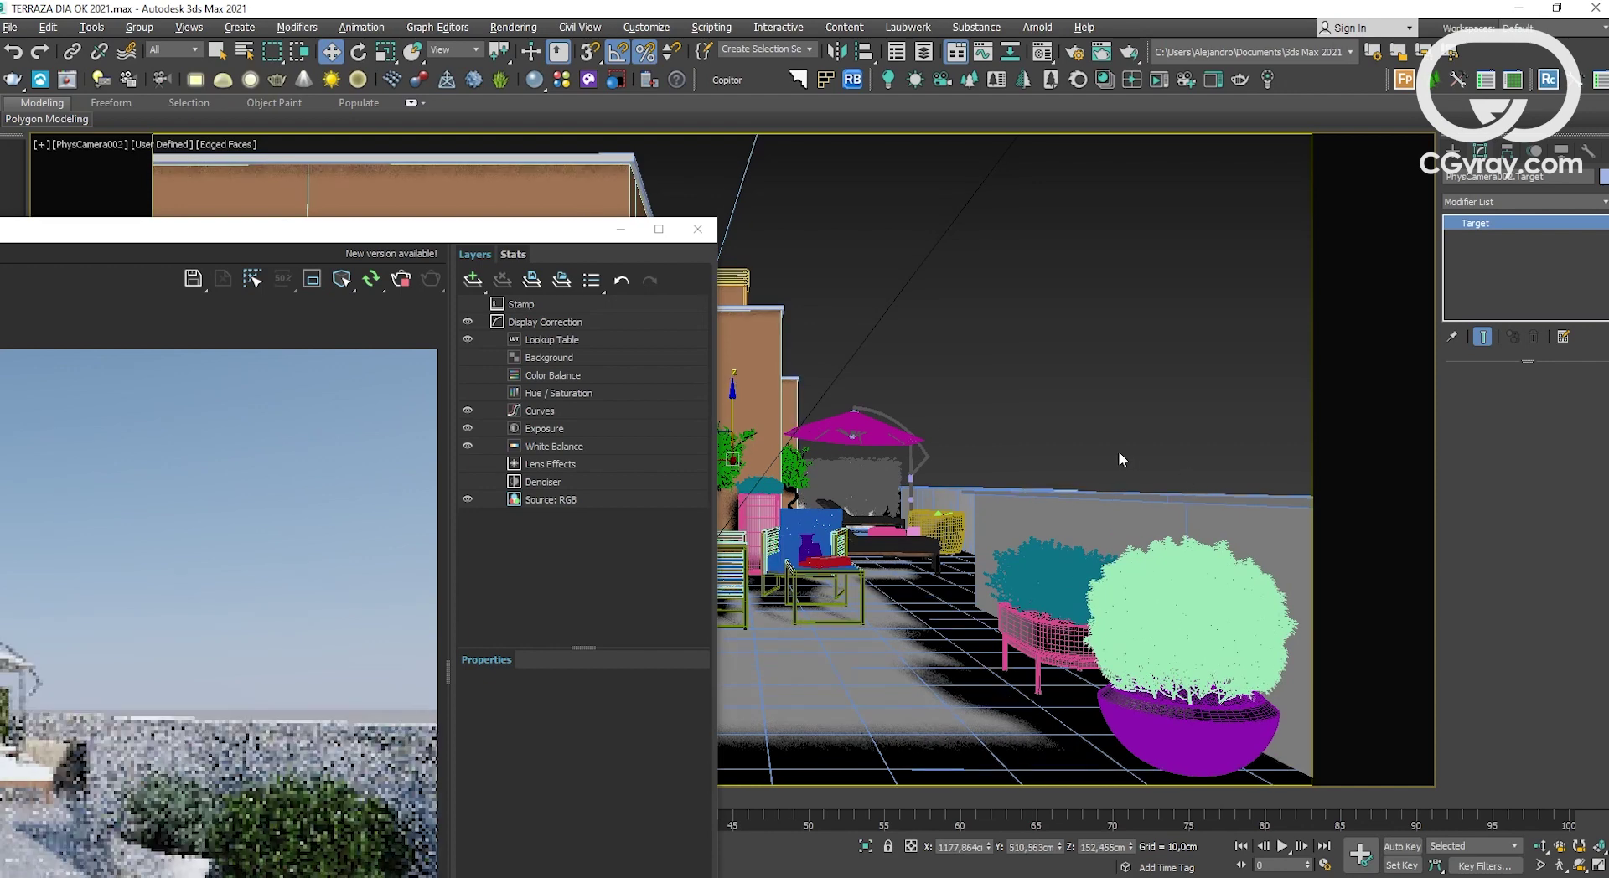
middle_click_drag(1118, 451, 1118, 443)
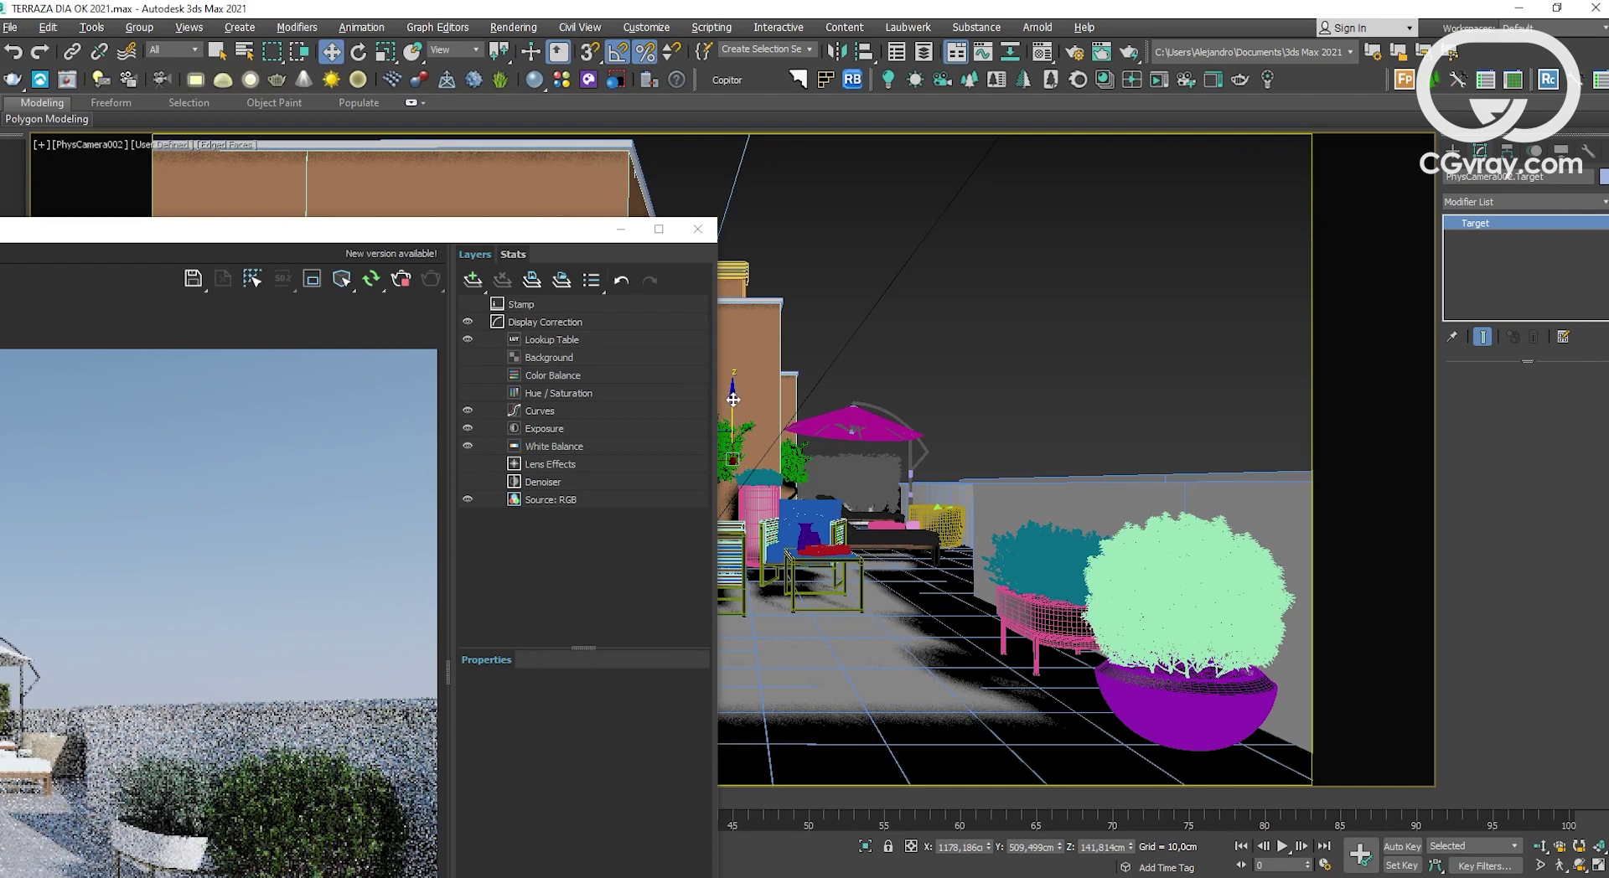
left_click_drag(734, 399, 731, 394)
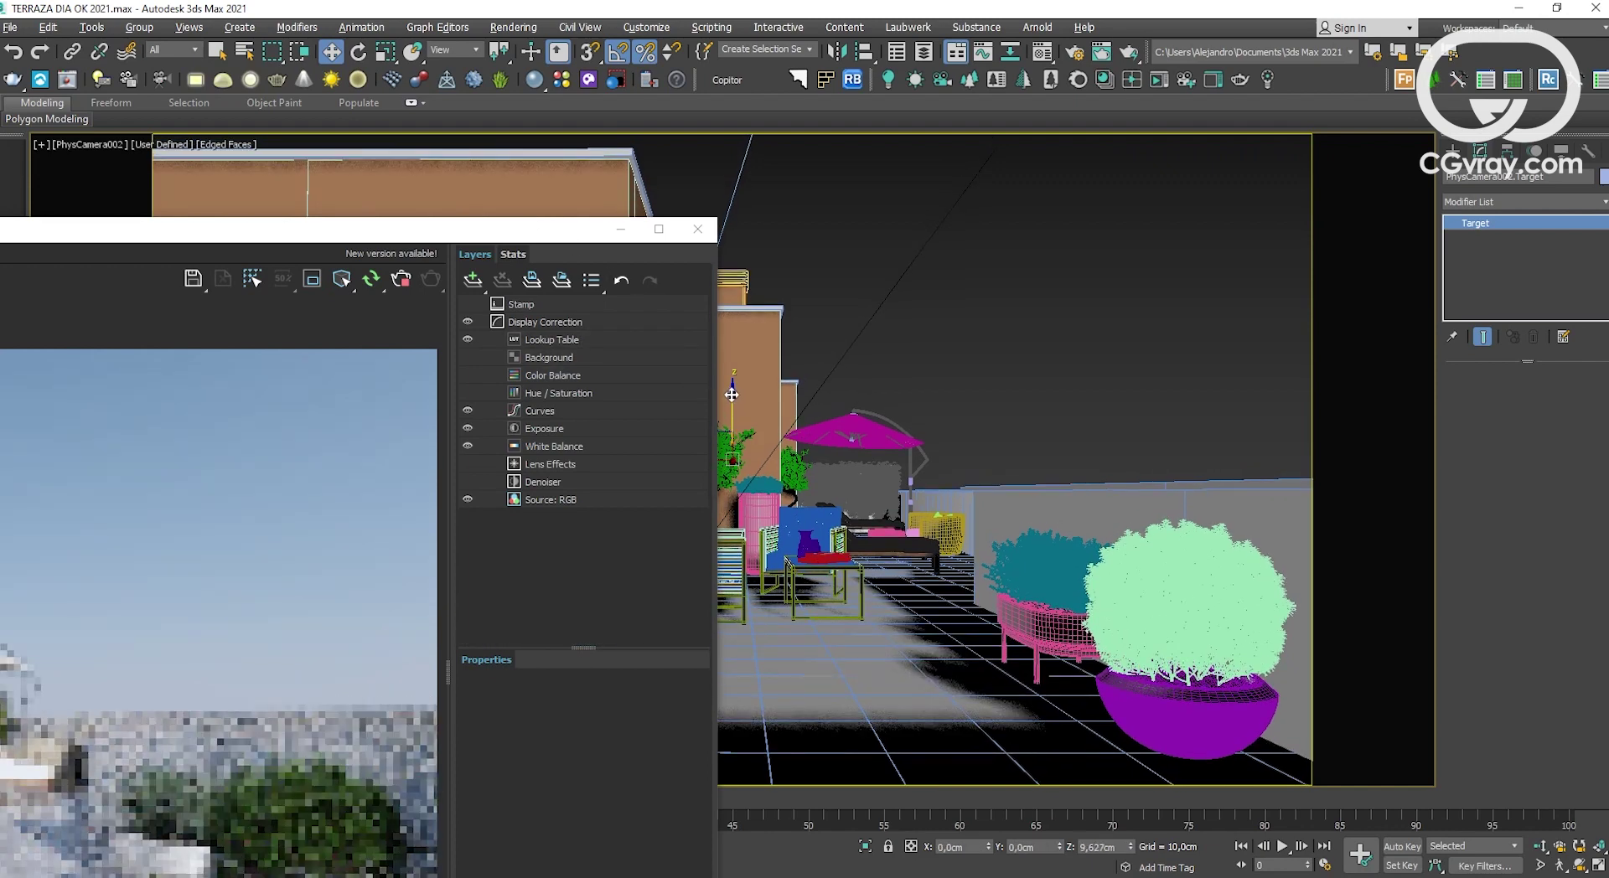
Step: Enlarge the V-Ray Frame Buffer and place it below the PhysCamera002 viewport
double_click(509, 239)
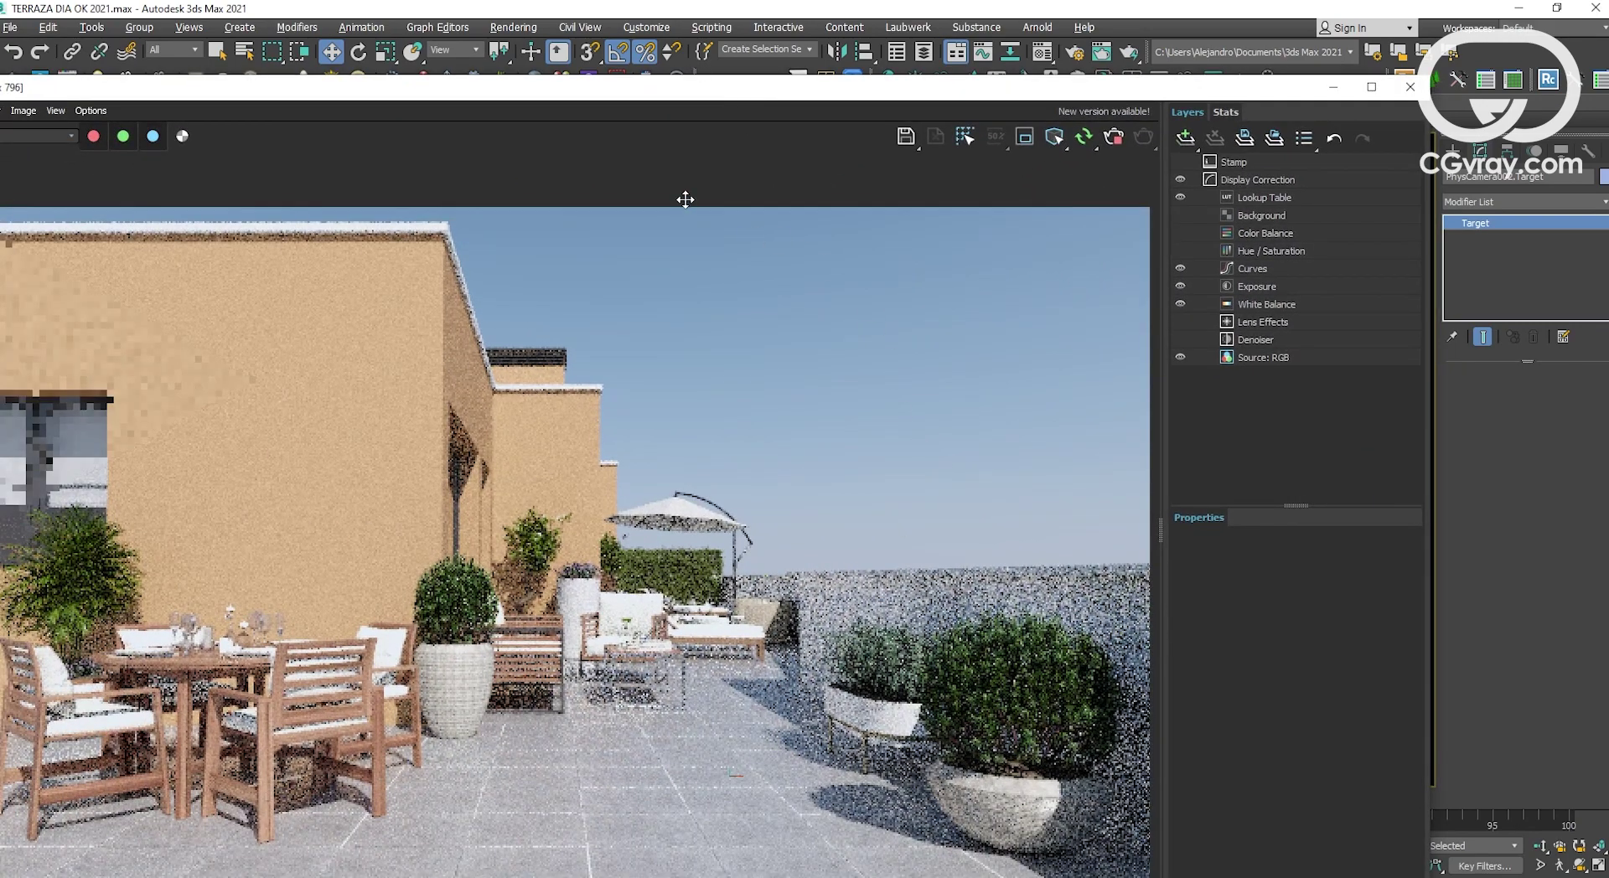
left_click_drag(738, 93, 1022, 67)
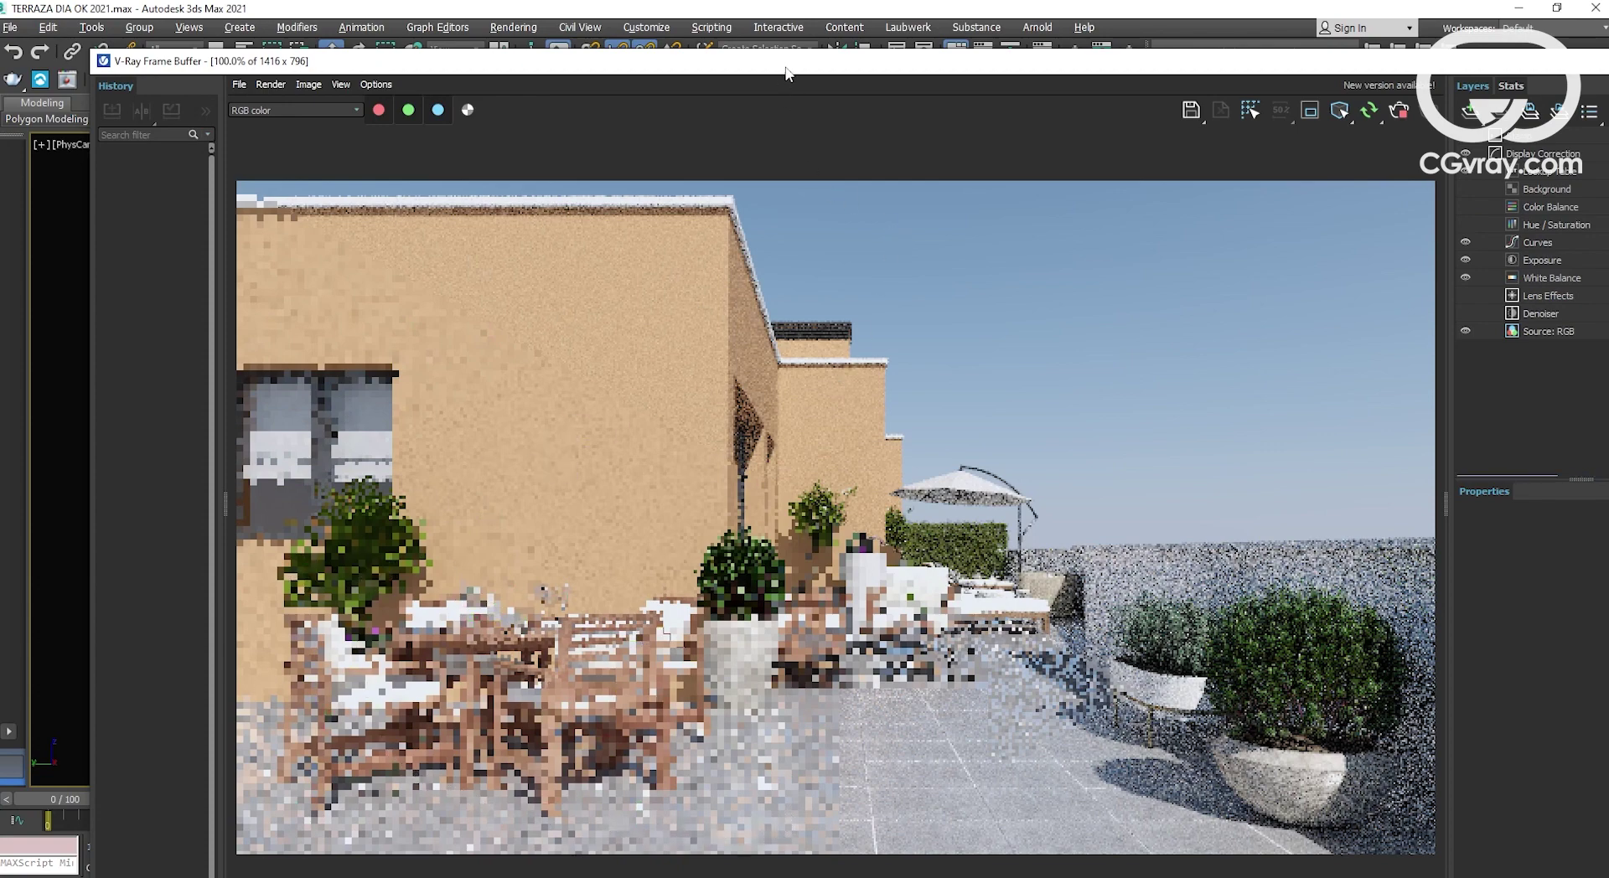
left_click_drag(786, 73, 688, 348)
Step: Restore the four-view layout and move VRaySun002 slightly down in the Front view
right_click(843, 227)
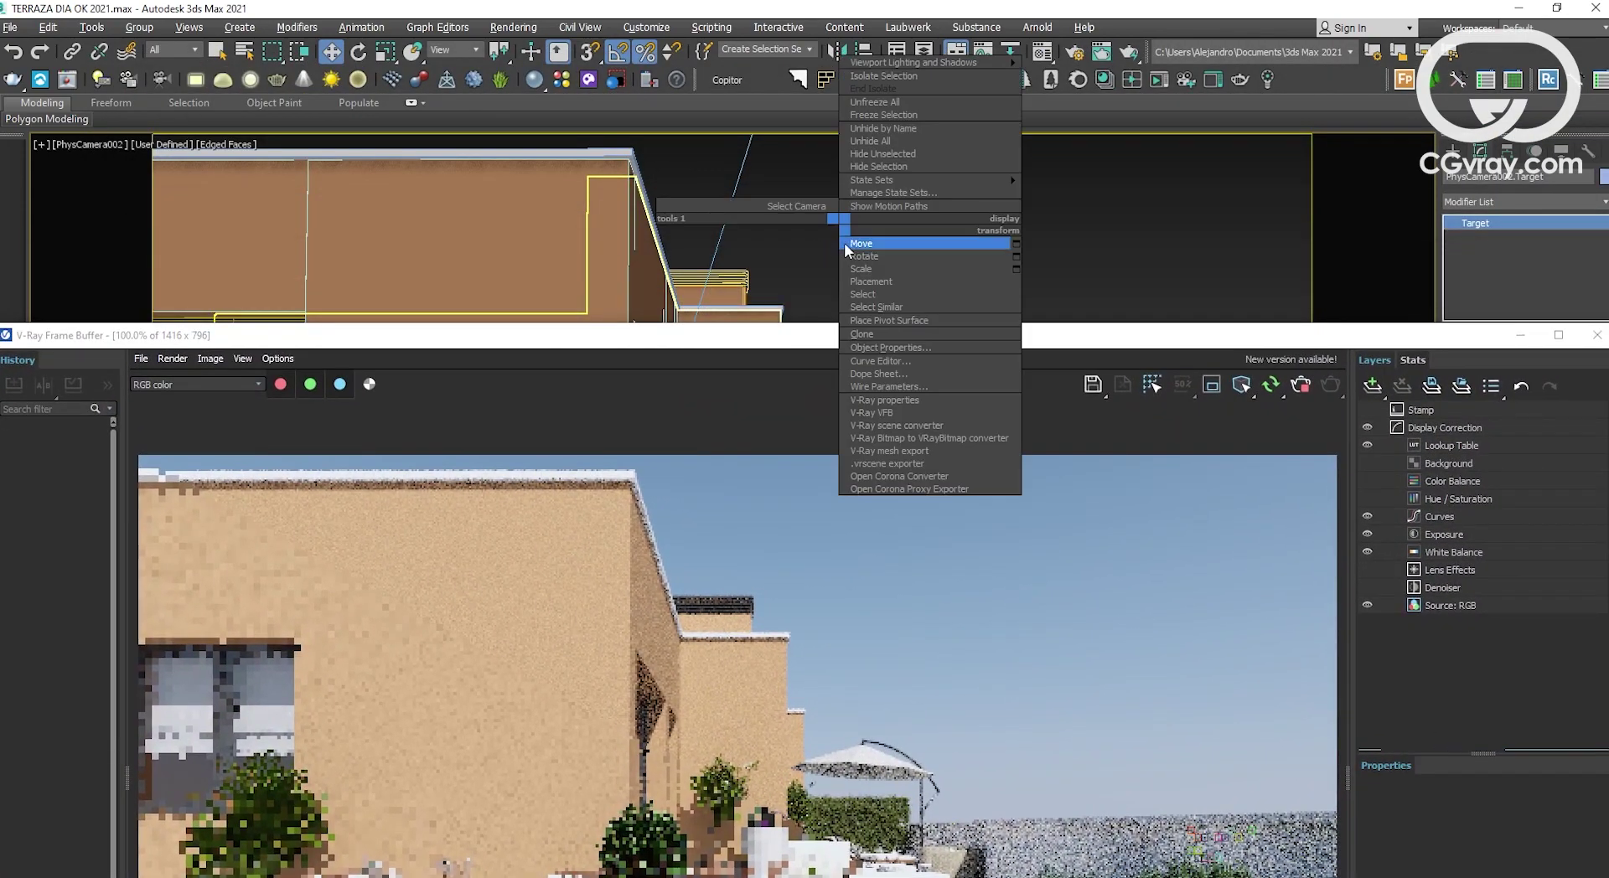
left_click(848, 244)
key("alt+w")
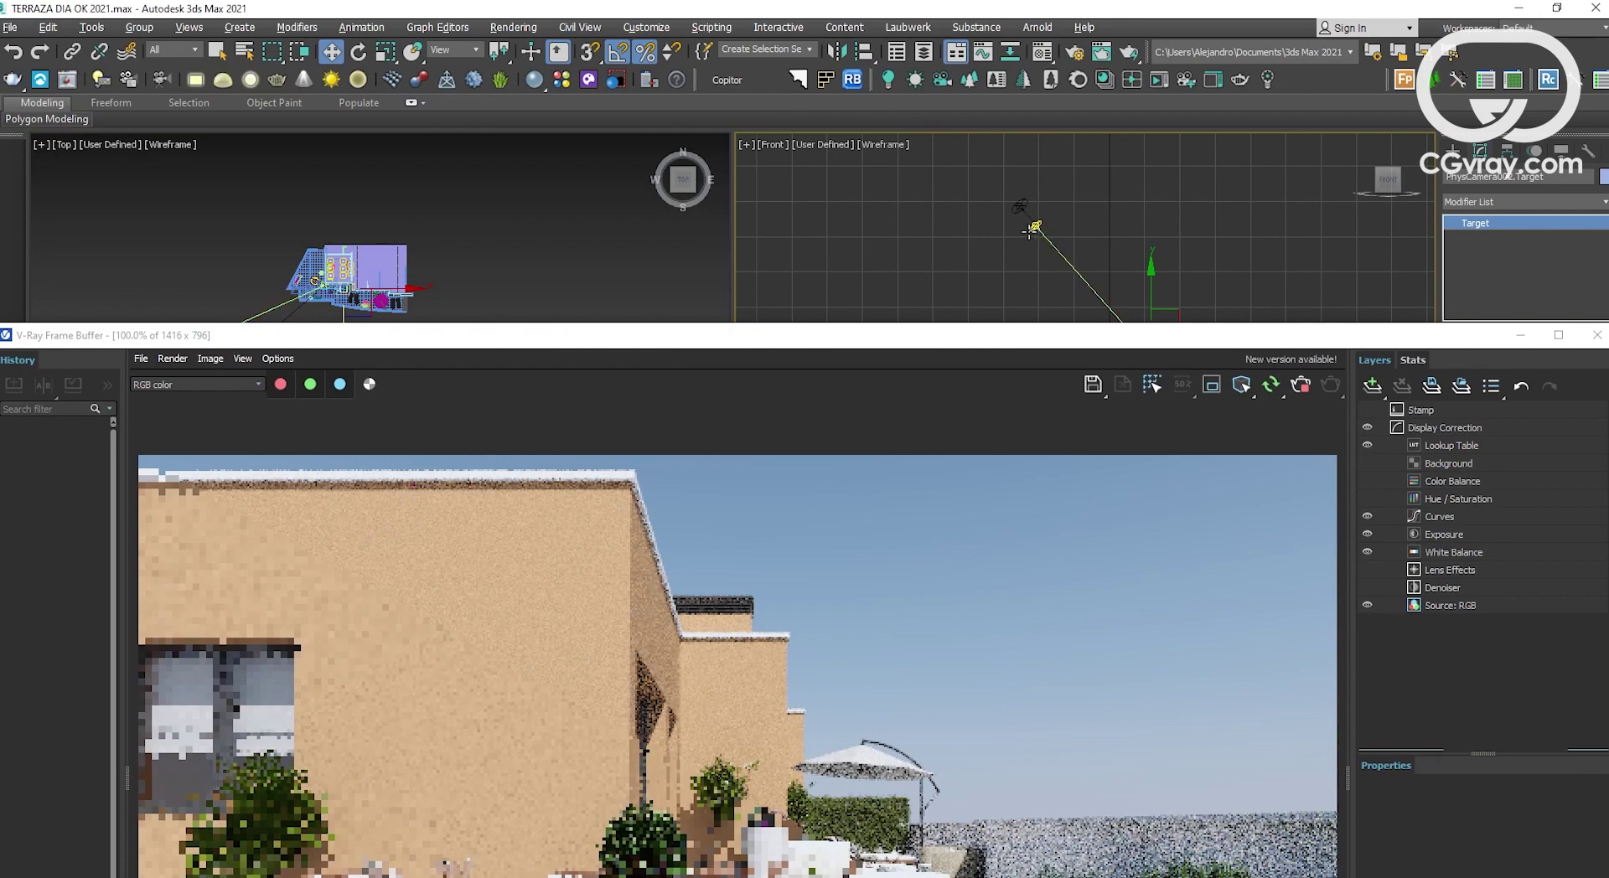
left_click(1036, 227)
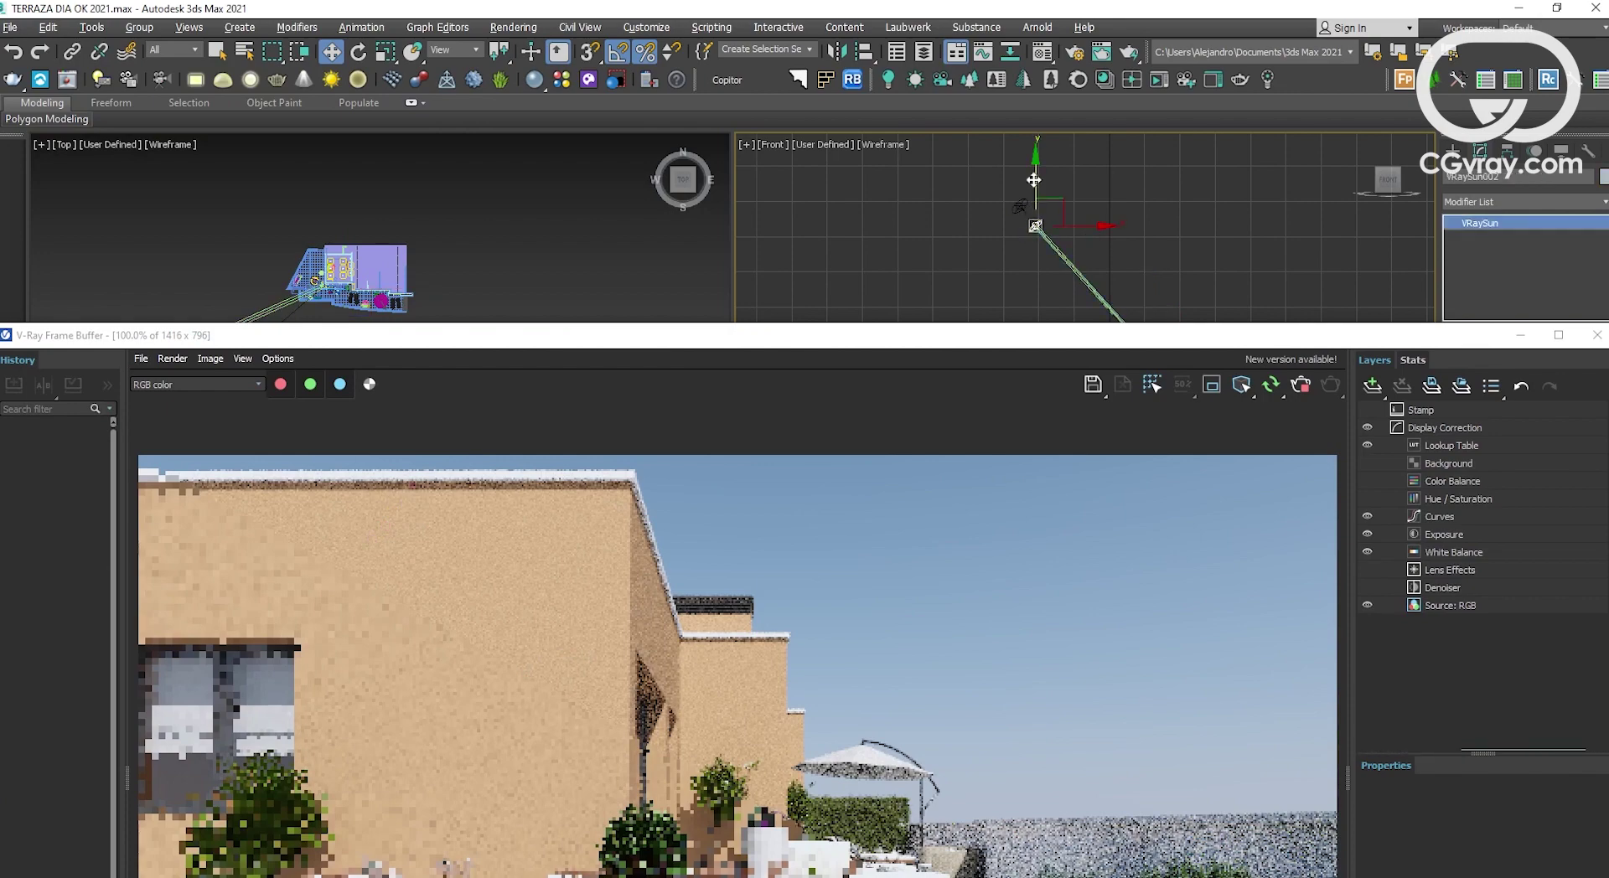
left_click_drag(1034, 180, 1034, 191)
left_click_drag(955, 340, 870, 129)
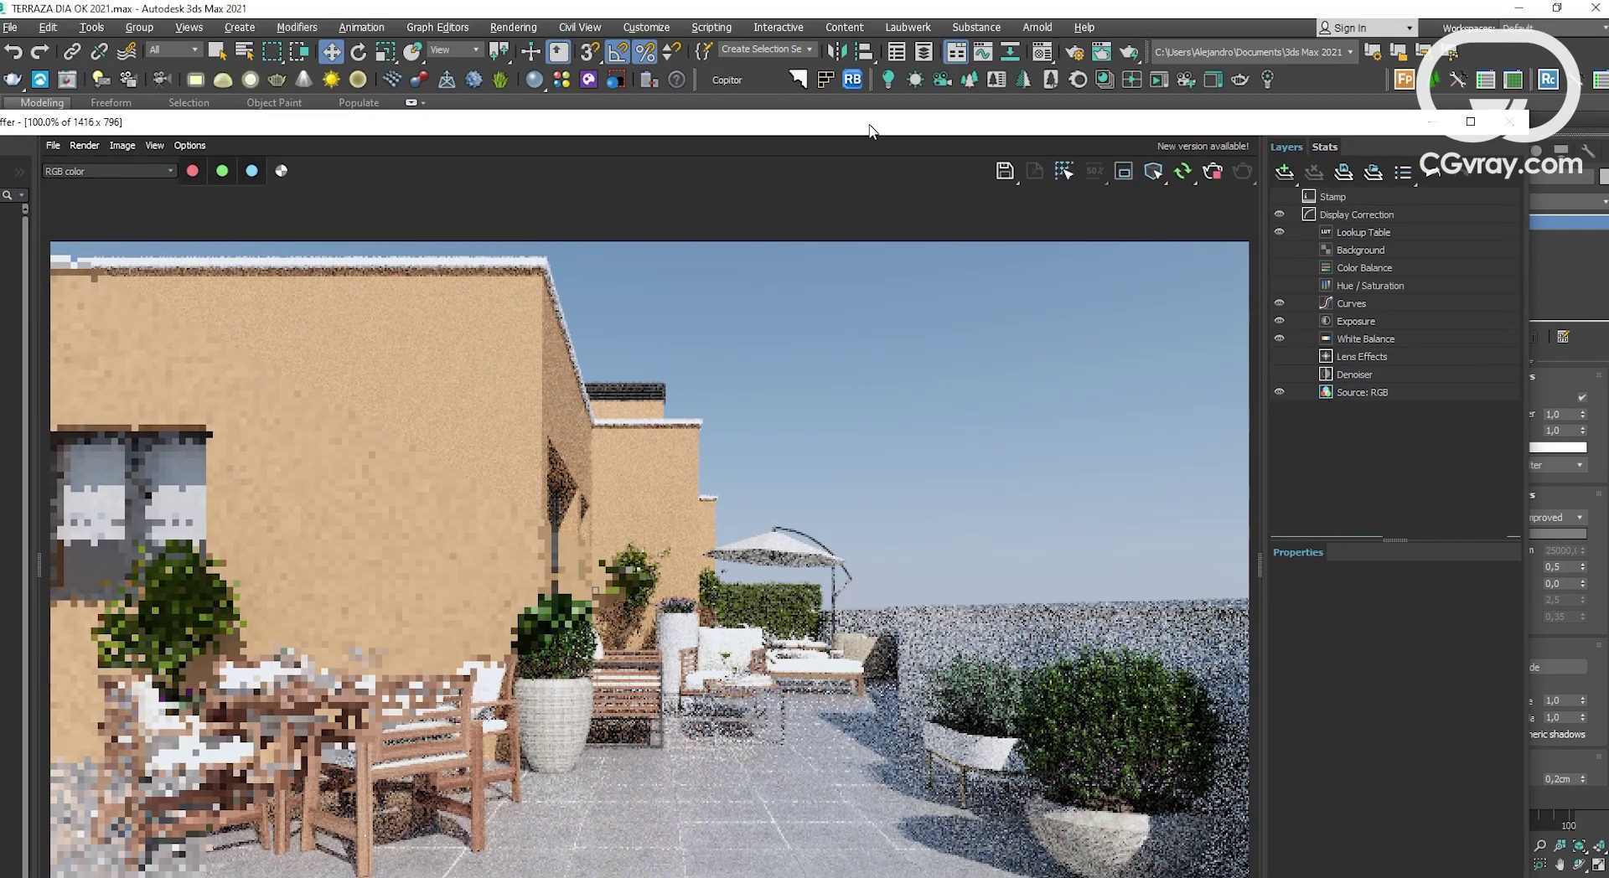
left_click_drag(870, 129, 524, 238)
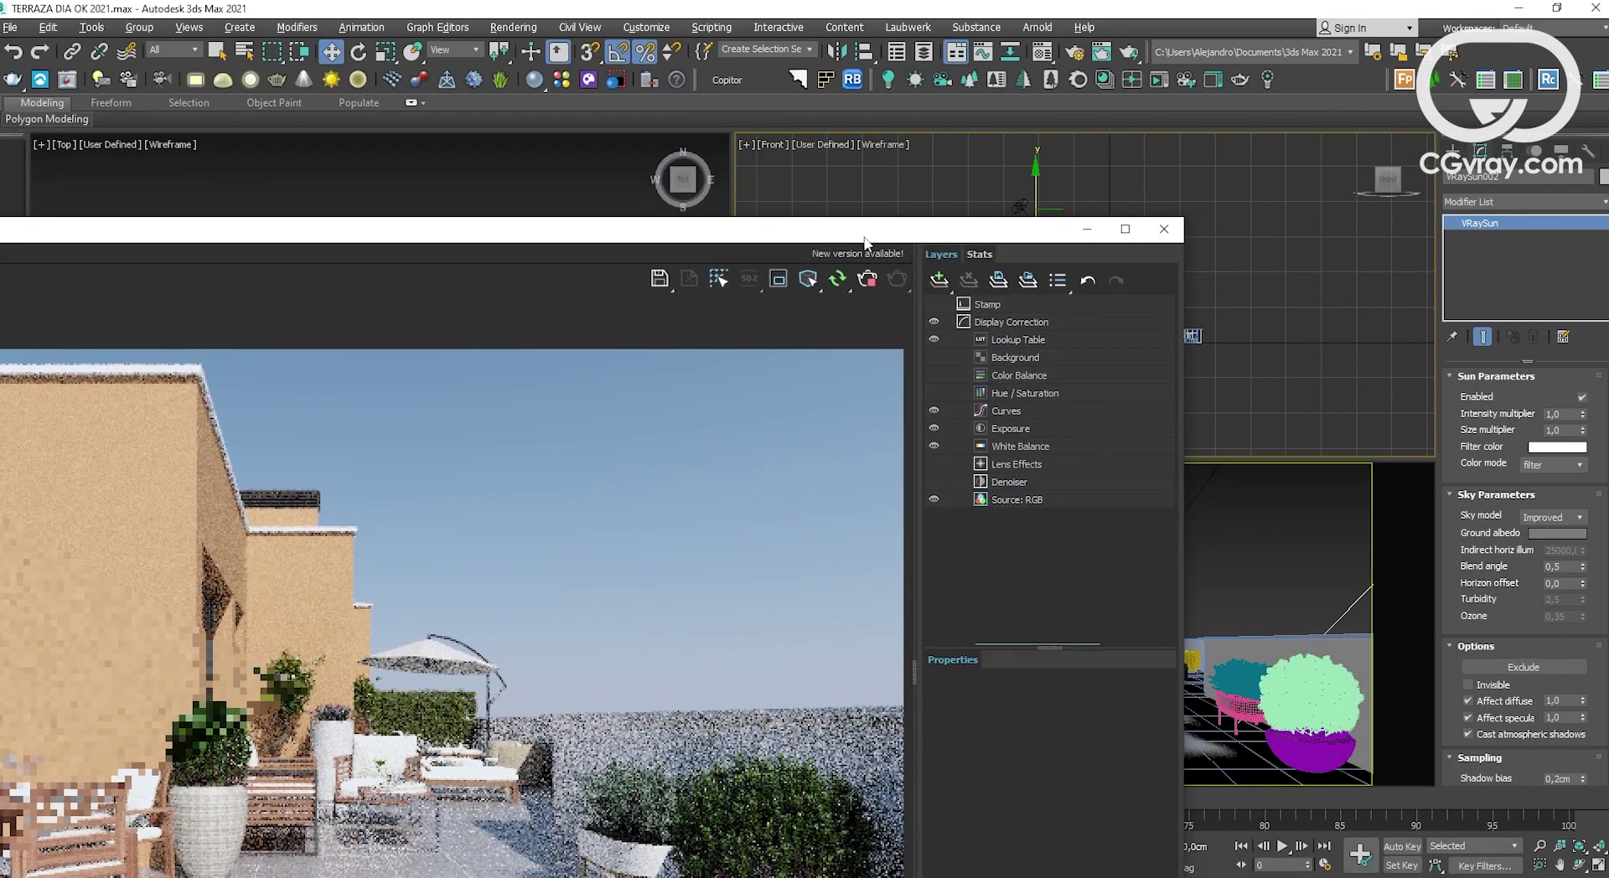
mouse_move(864, 242)
left_mouse_down()
mouse_move(880, 142)
mouse_move(912, 124)
left_mouse_up()
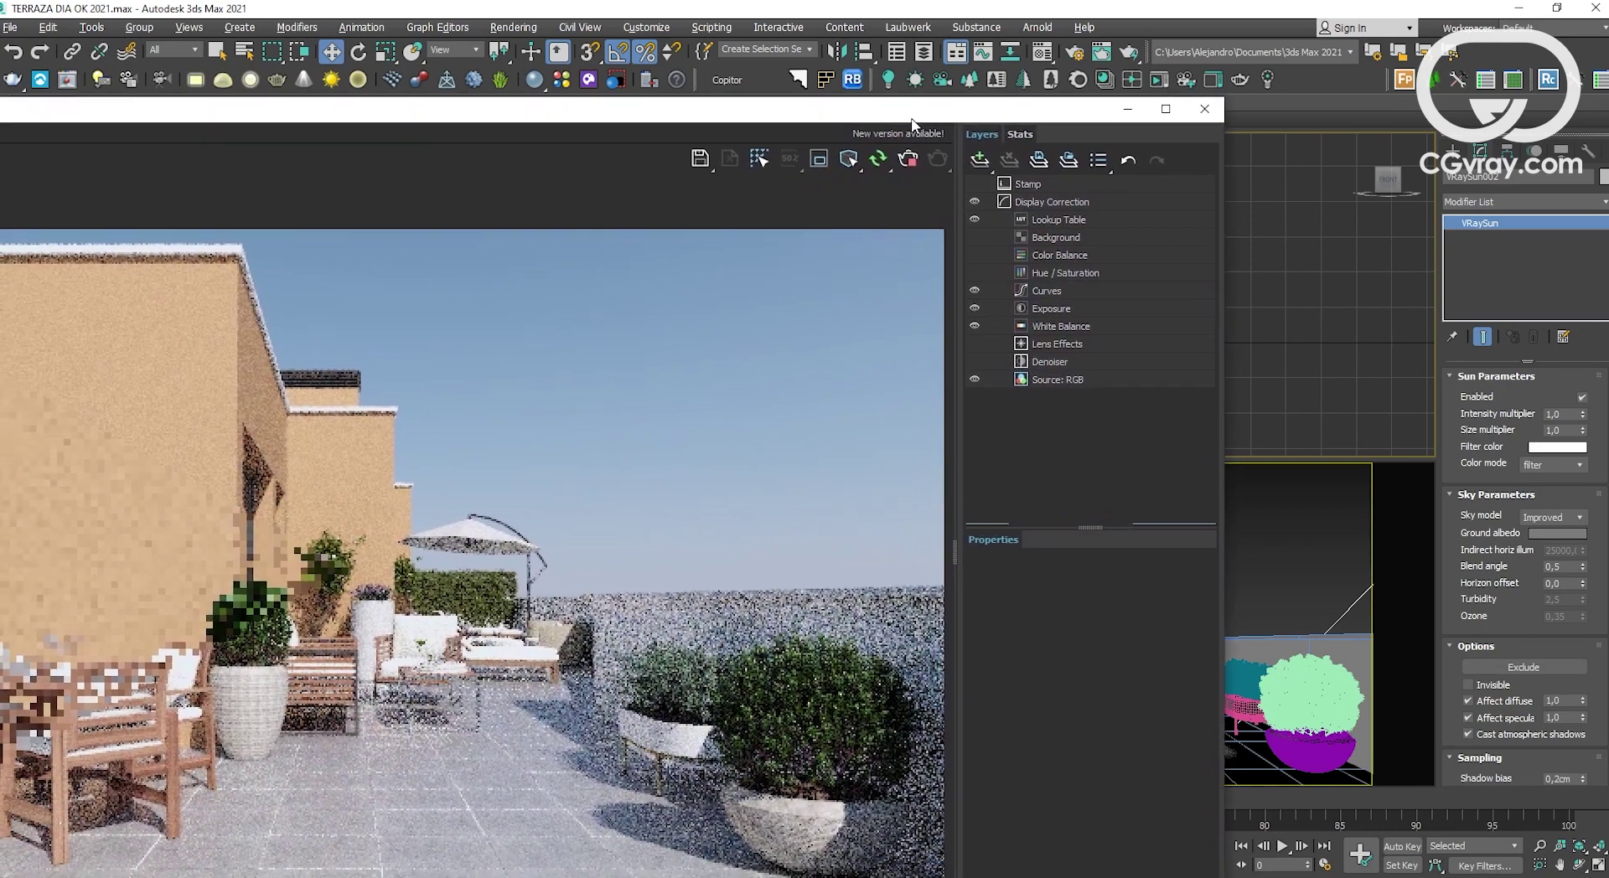
Step: Maximize the V-Ray Frame Buffer, zoom in and out to check noise, then stop the render
left_click(1165, 109)
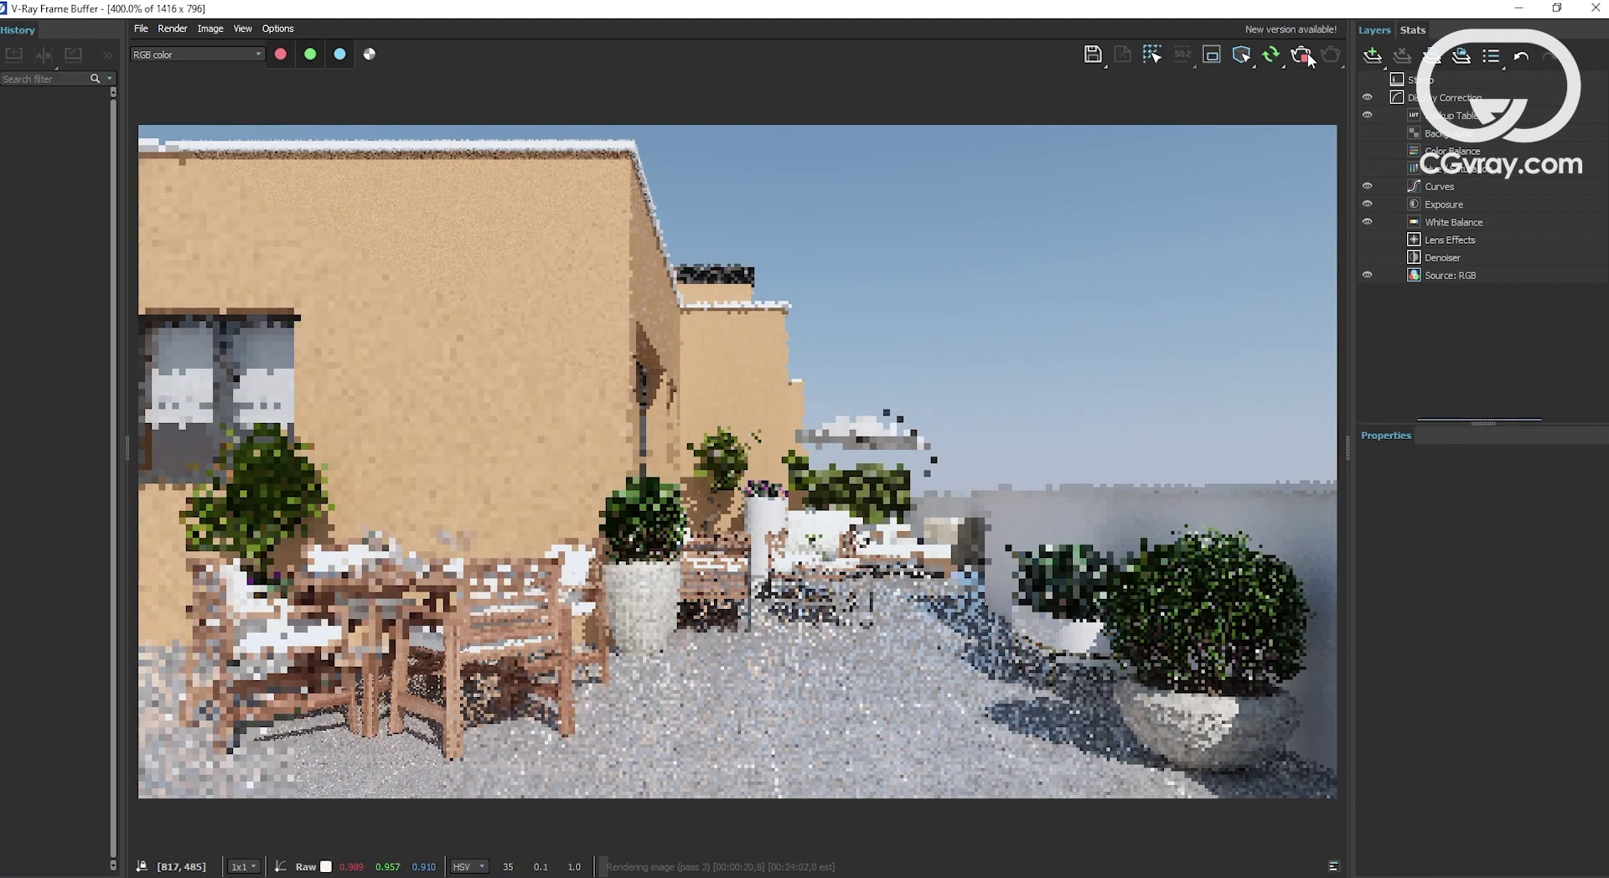
scroll(978, 399, "down", 2)
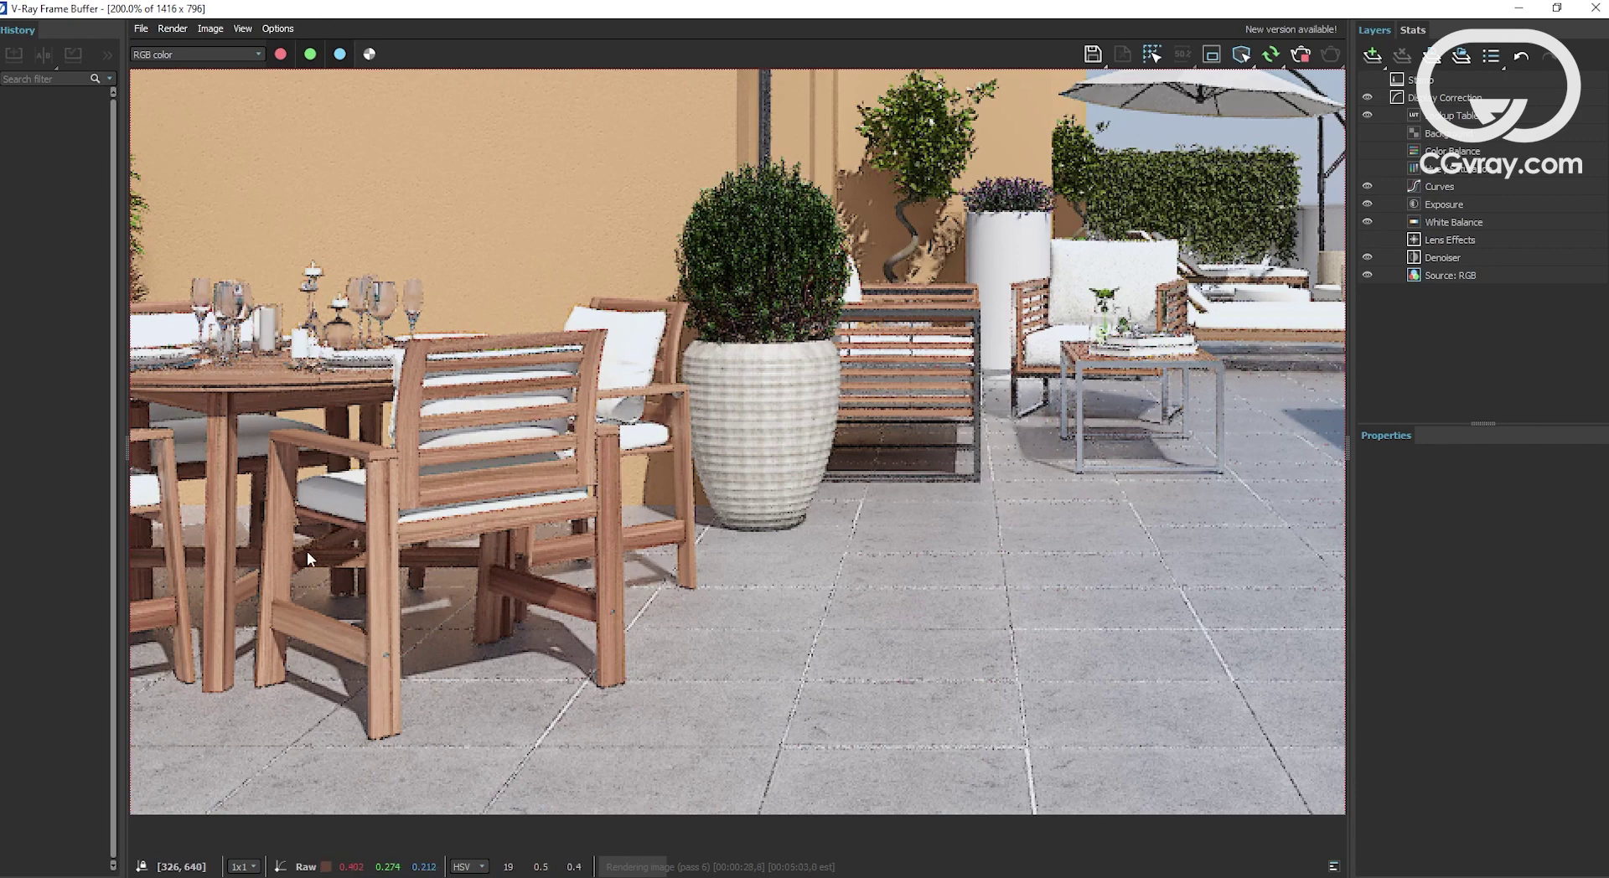
scroll(907, 509, "down", 2)
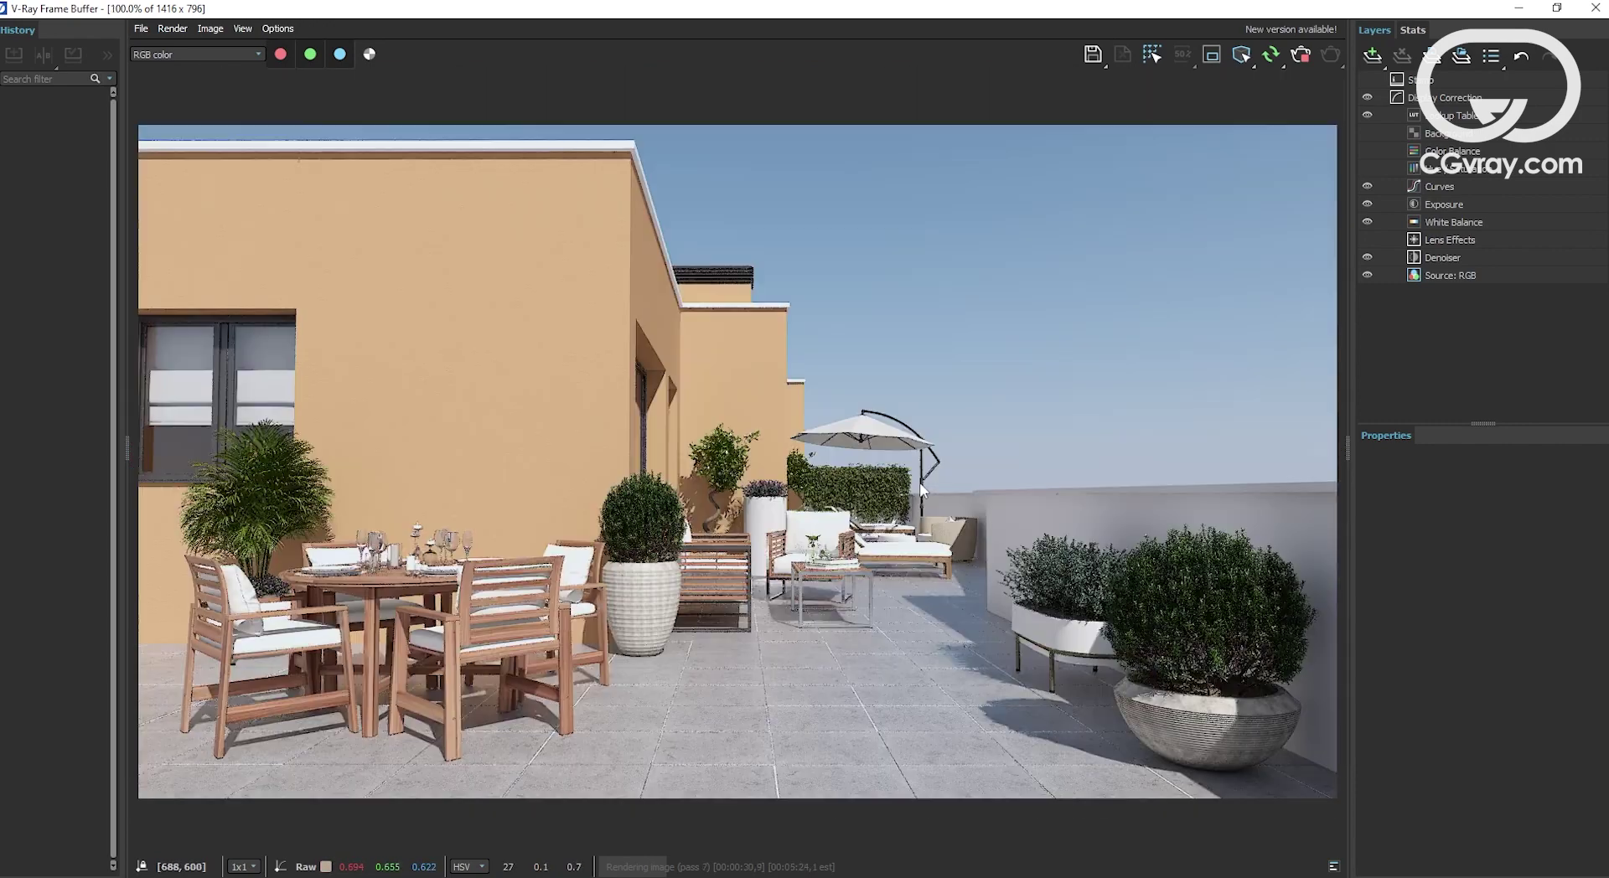
scroll(1005, 532, "up", 1)
scroll(964, 545, "up", 1)
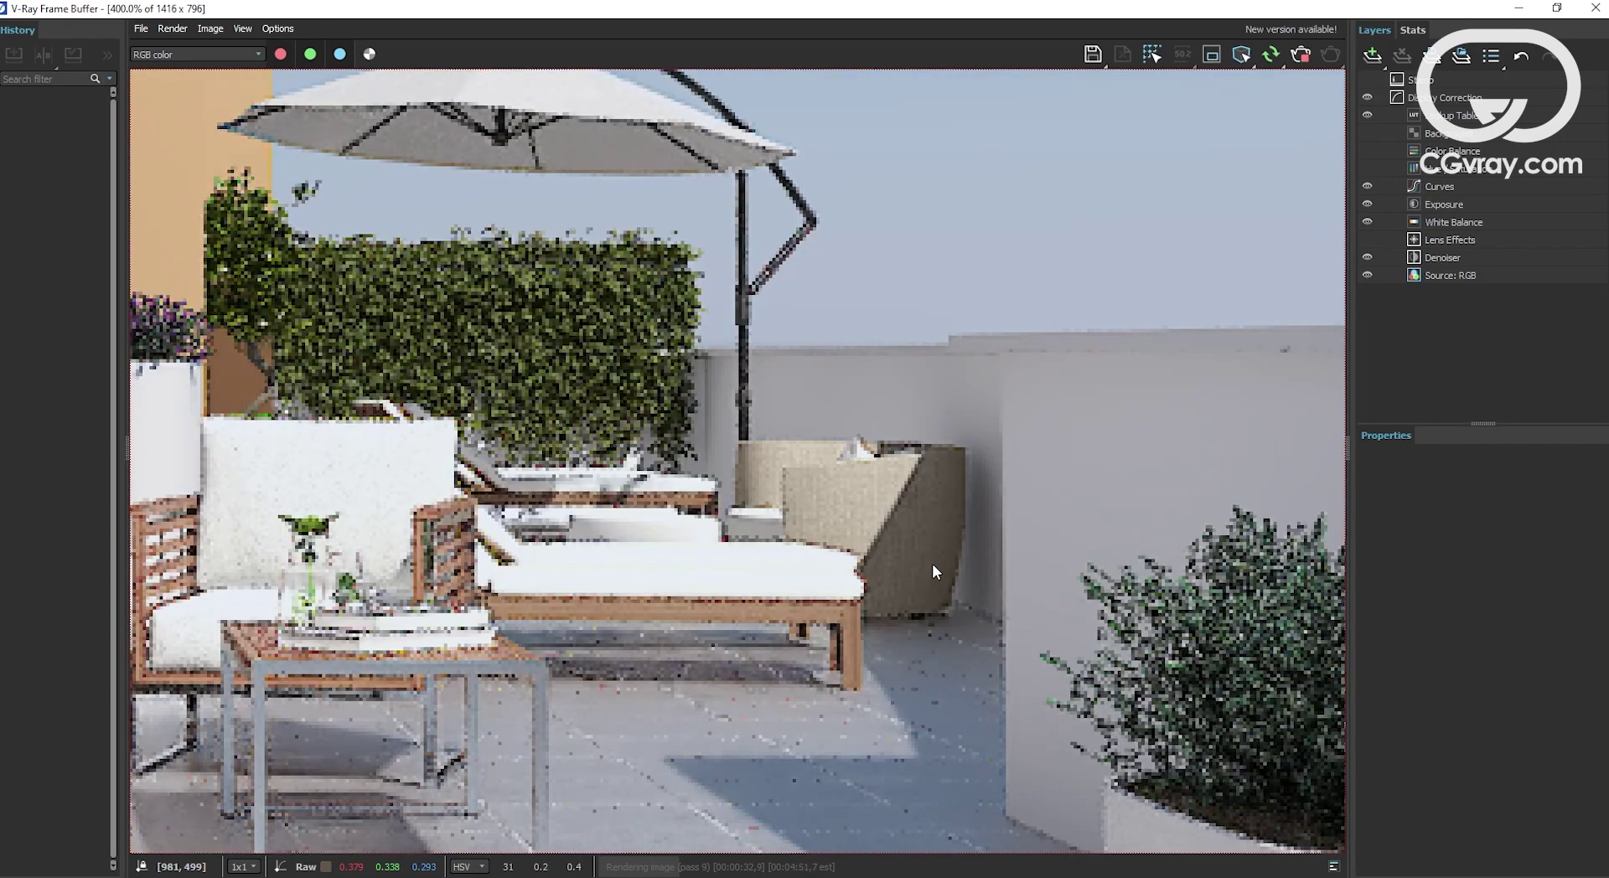
scroll(933, 564, "down", 1)
scroll(932, 567, "down", 1)
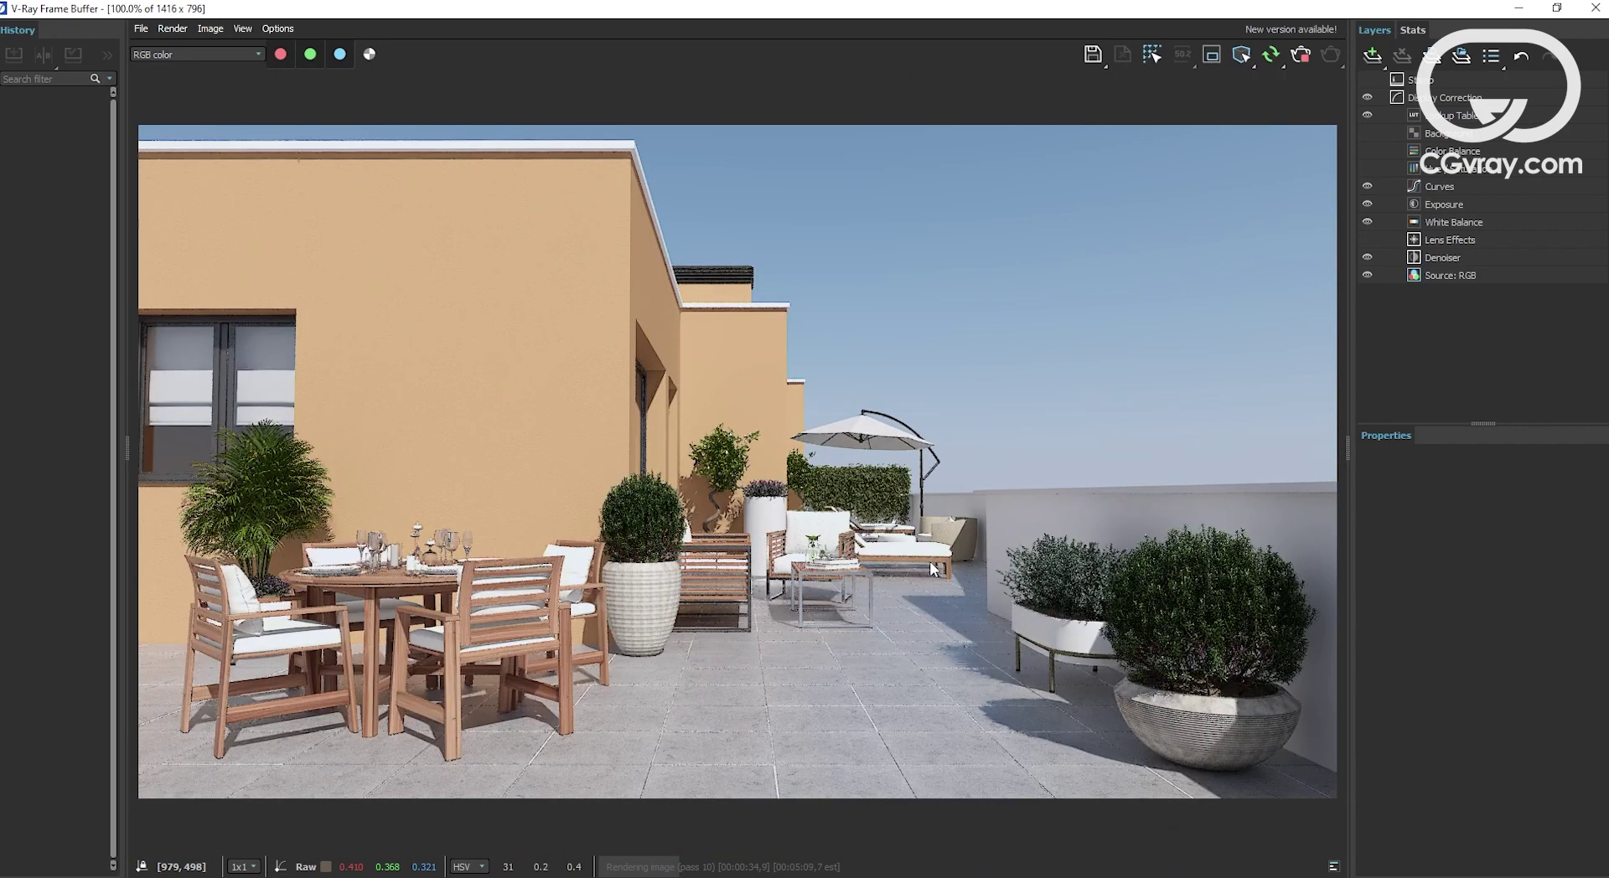
scroll(1171, 718, "up", 1)
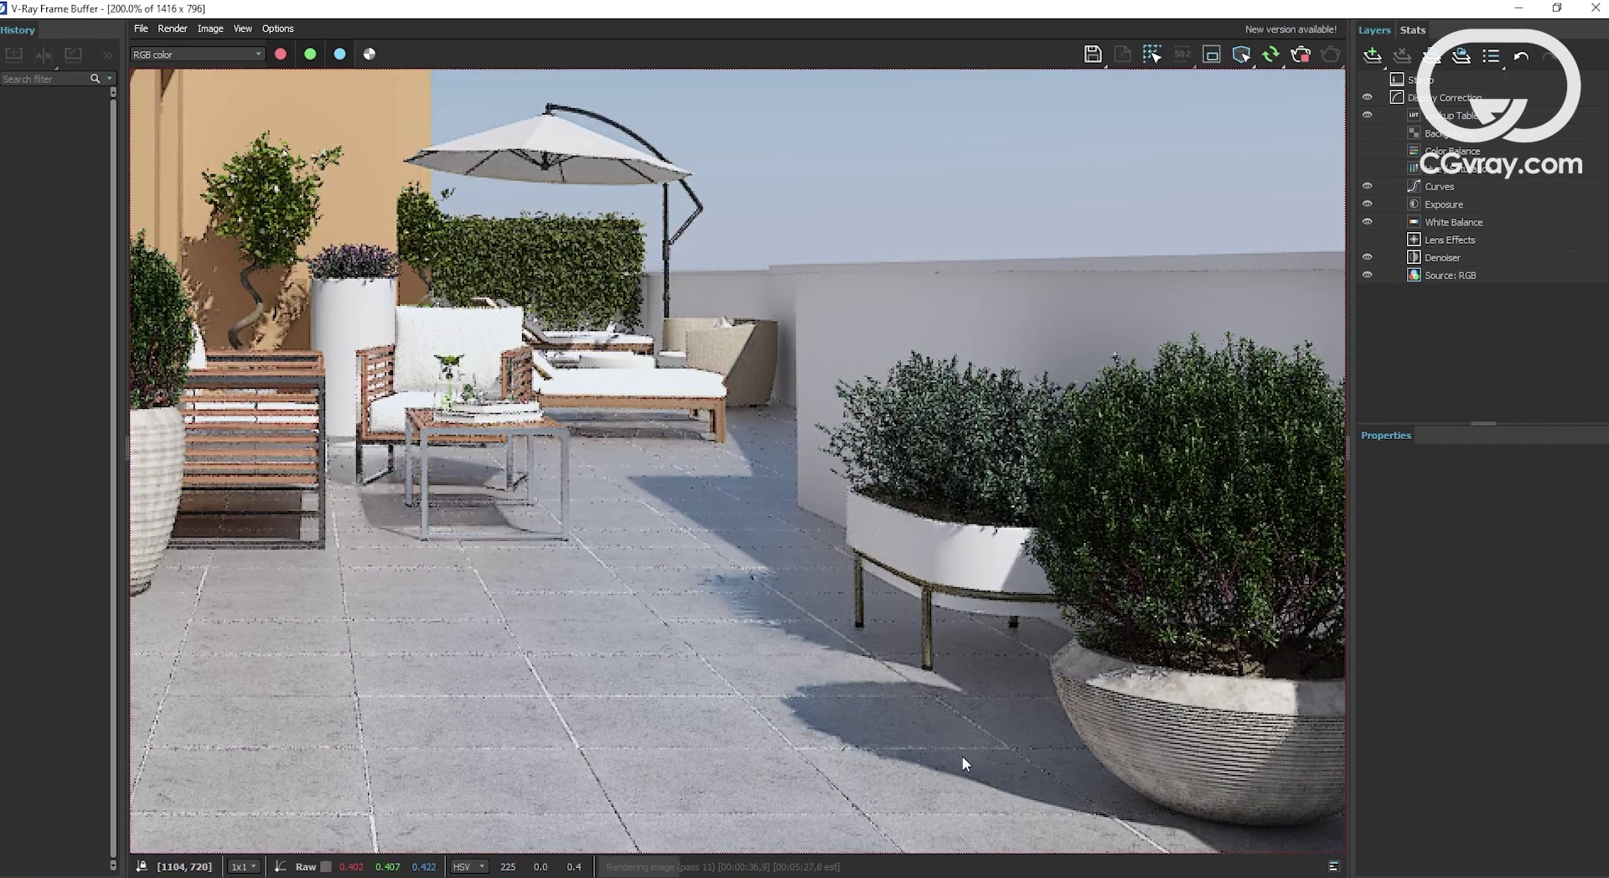
scroll(961, 717, "down", 1)
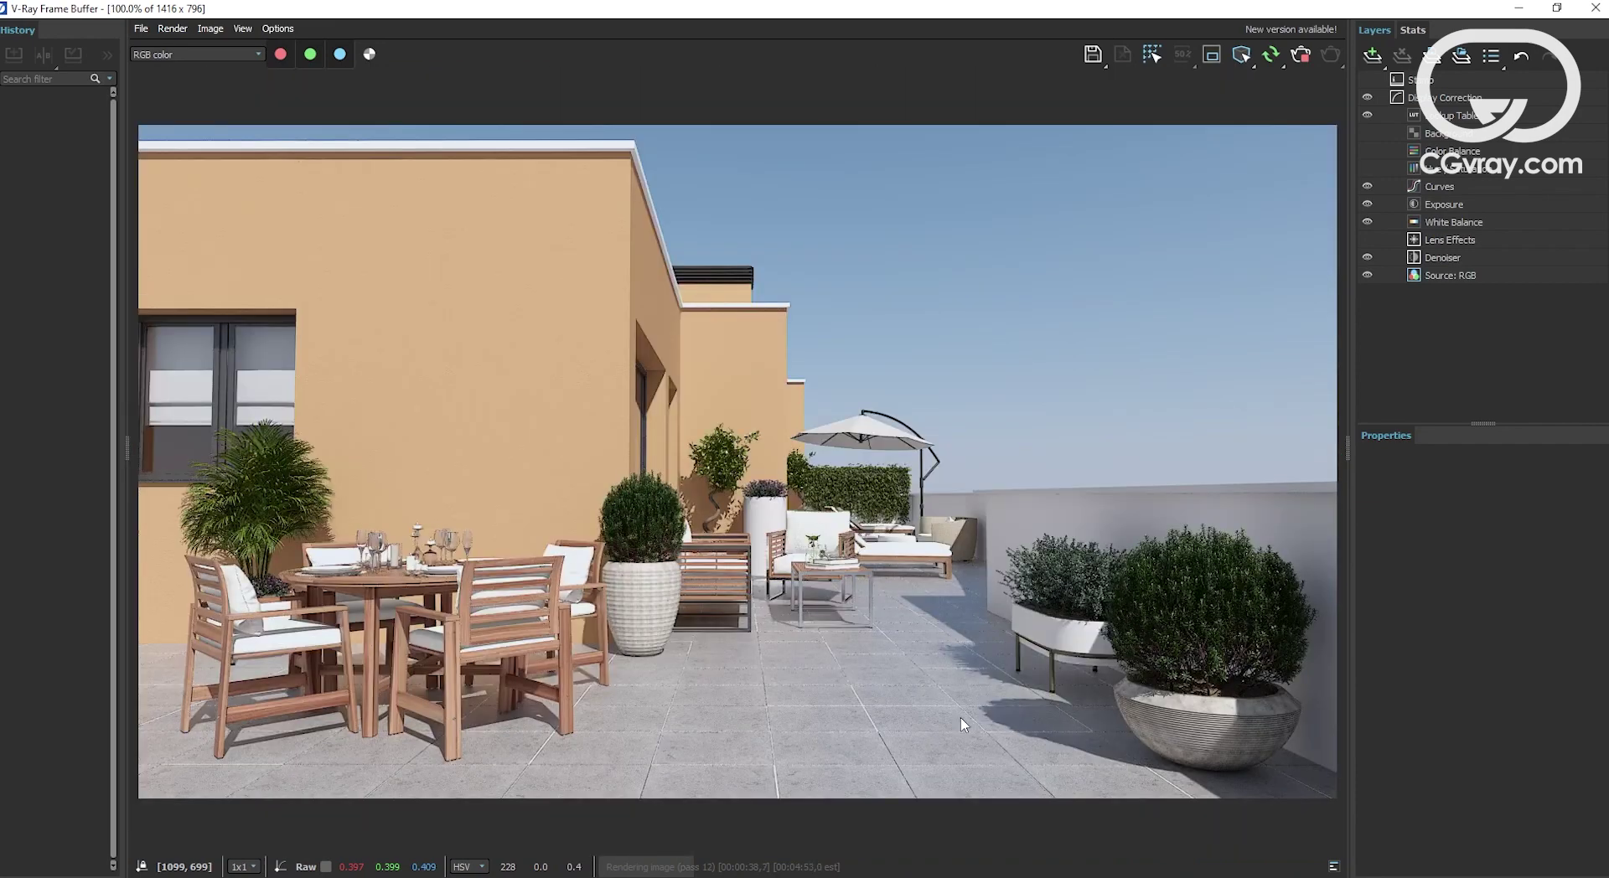
scroll(635, 657, "down", 1)
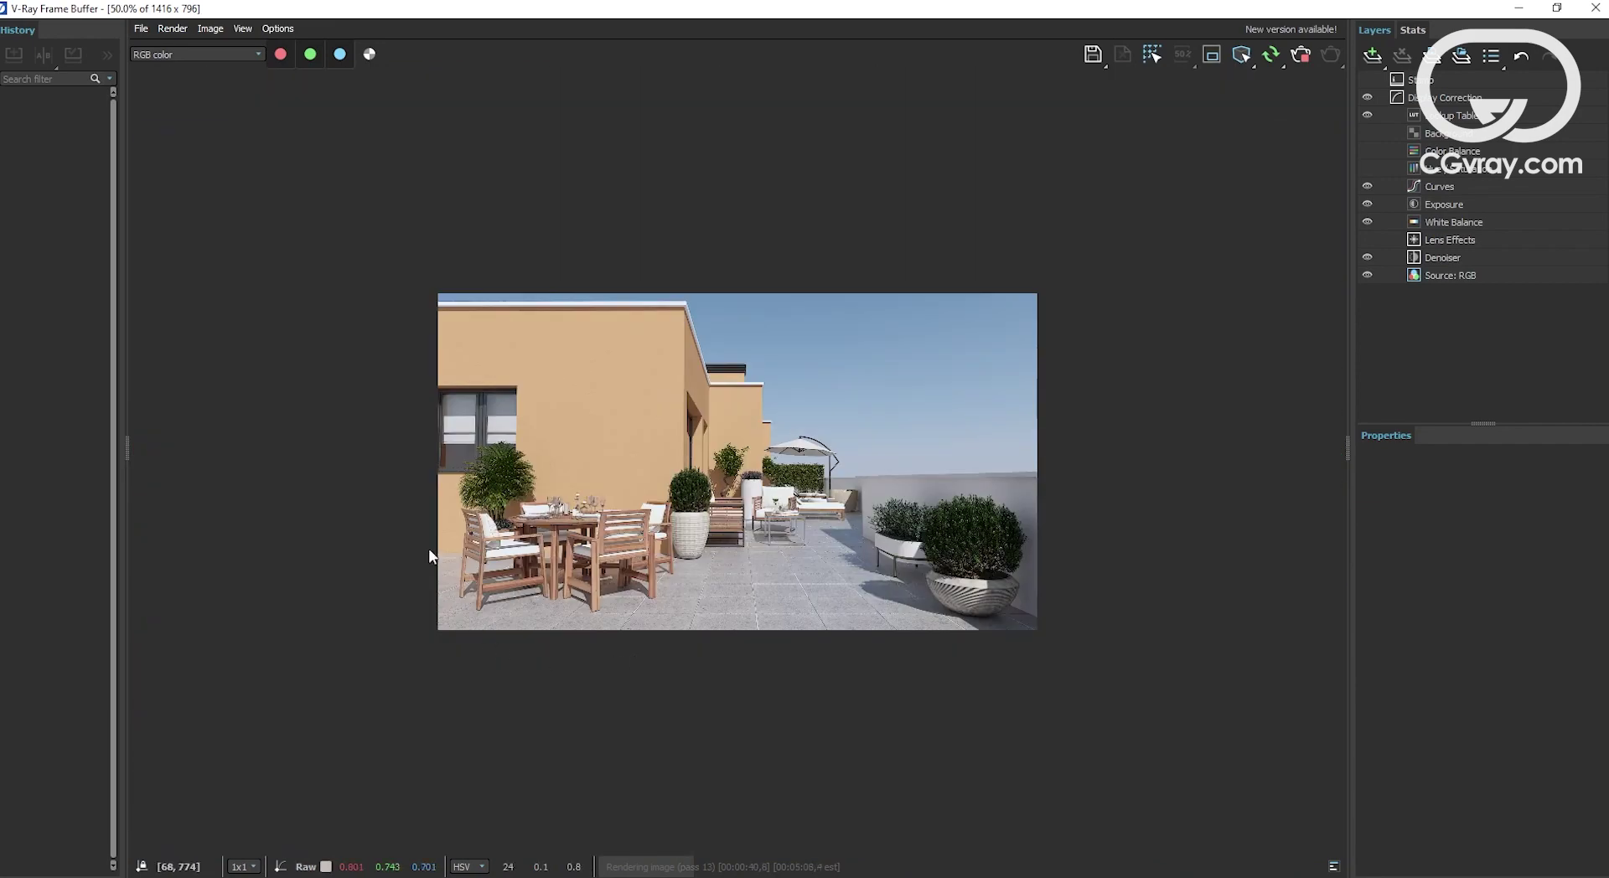
scroll(424, 554, "up", 1)
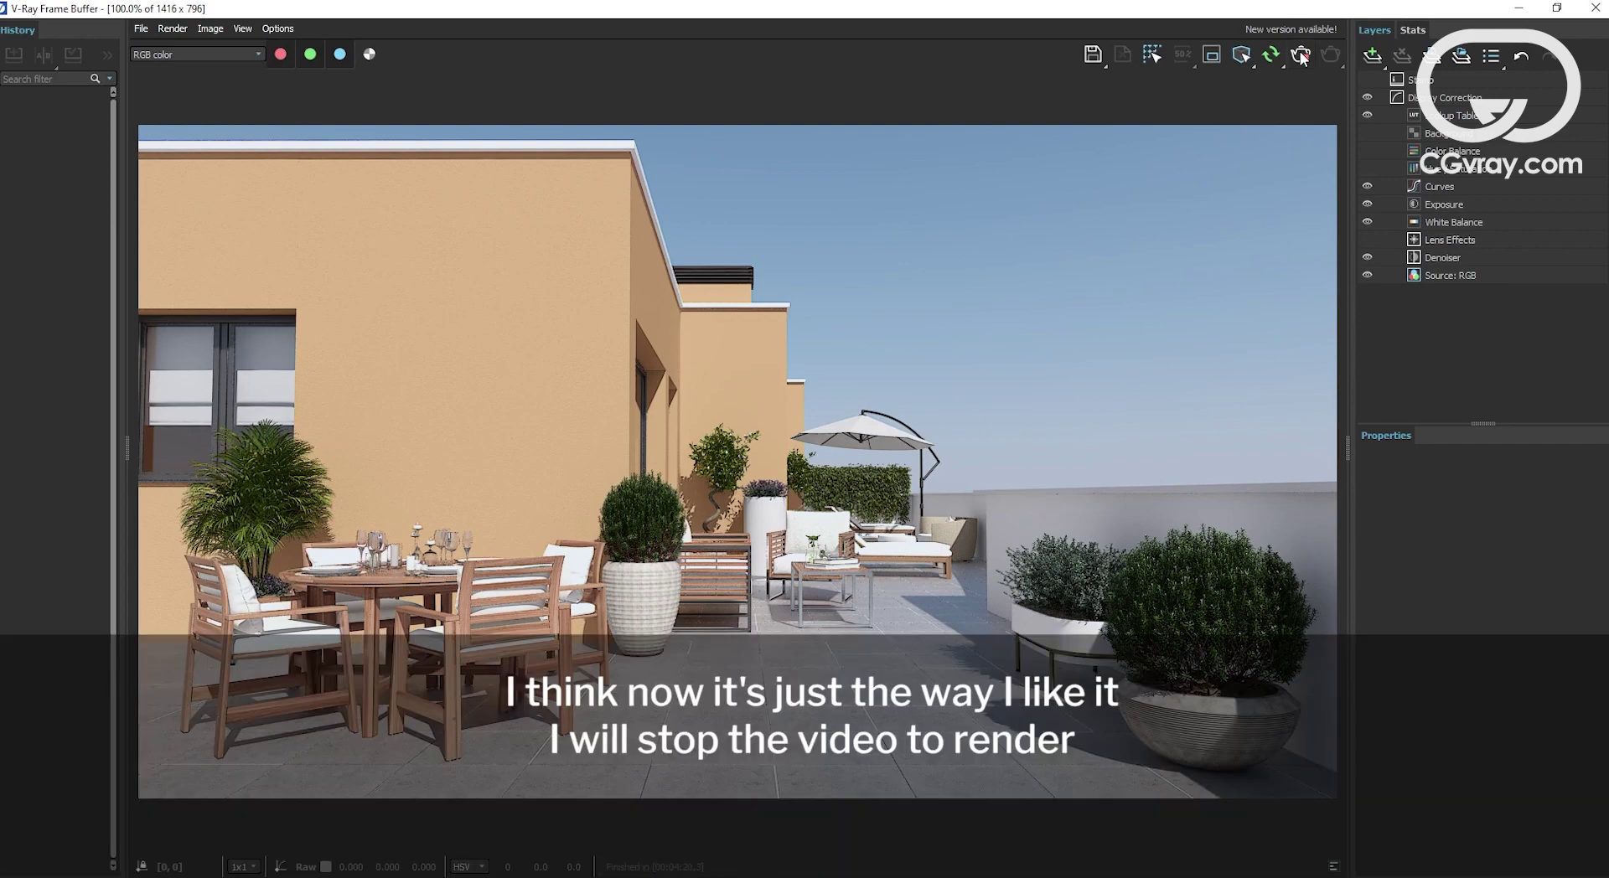
left_click(1300, 52)
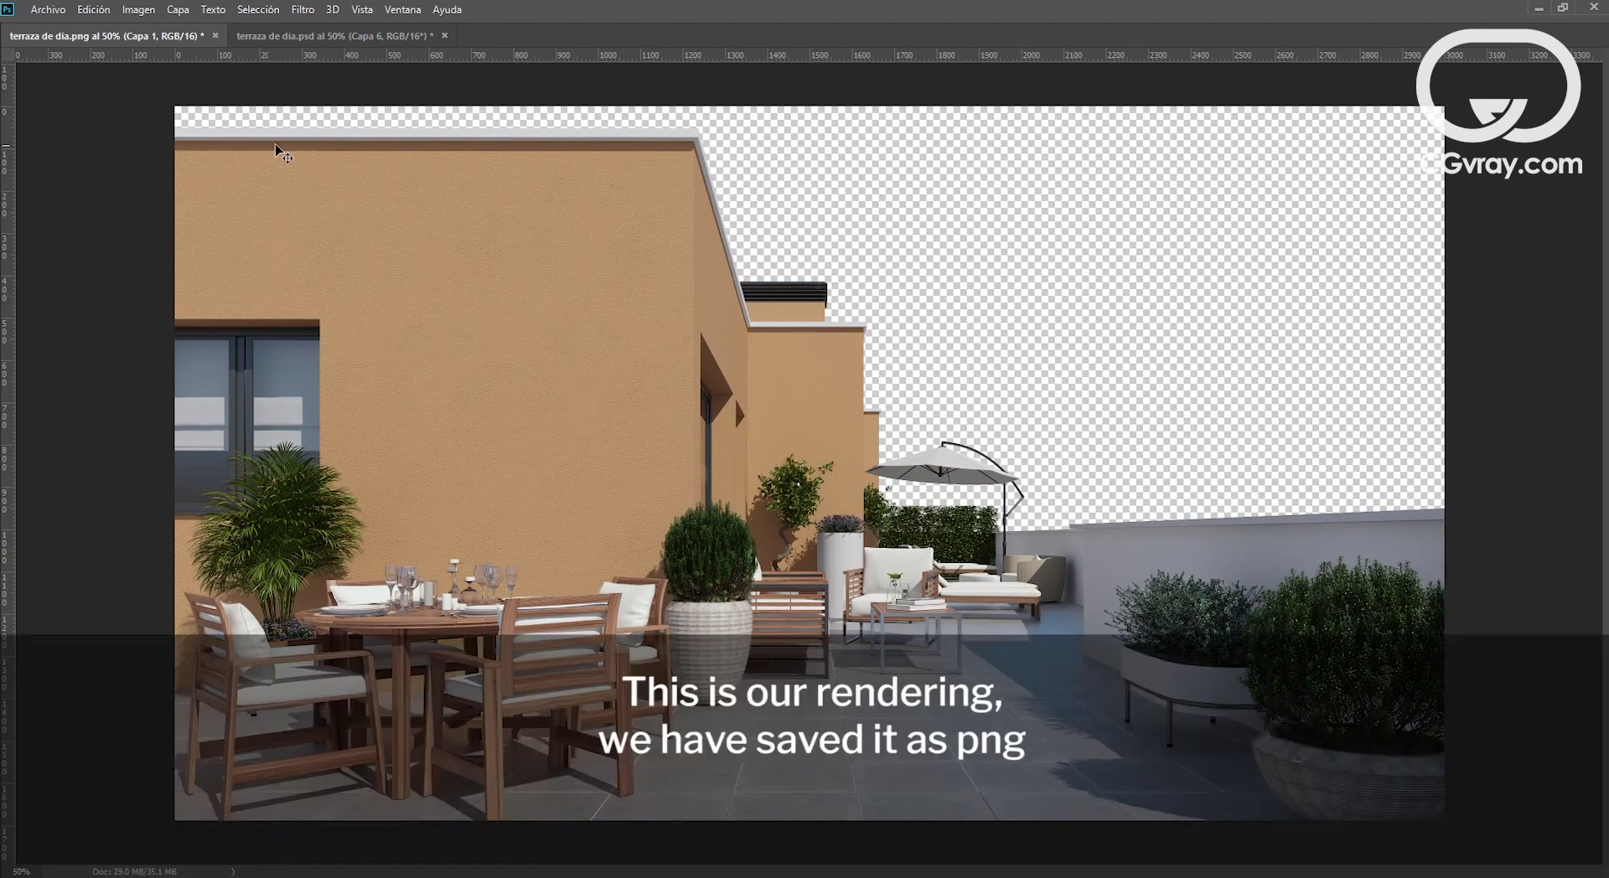
Step: Switch to terraza de día.psd and toggle Capa 6 off and on to compare with the photo
left_click(179, 10)
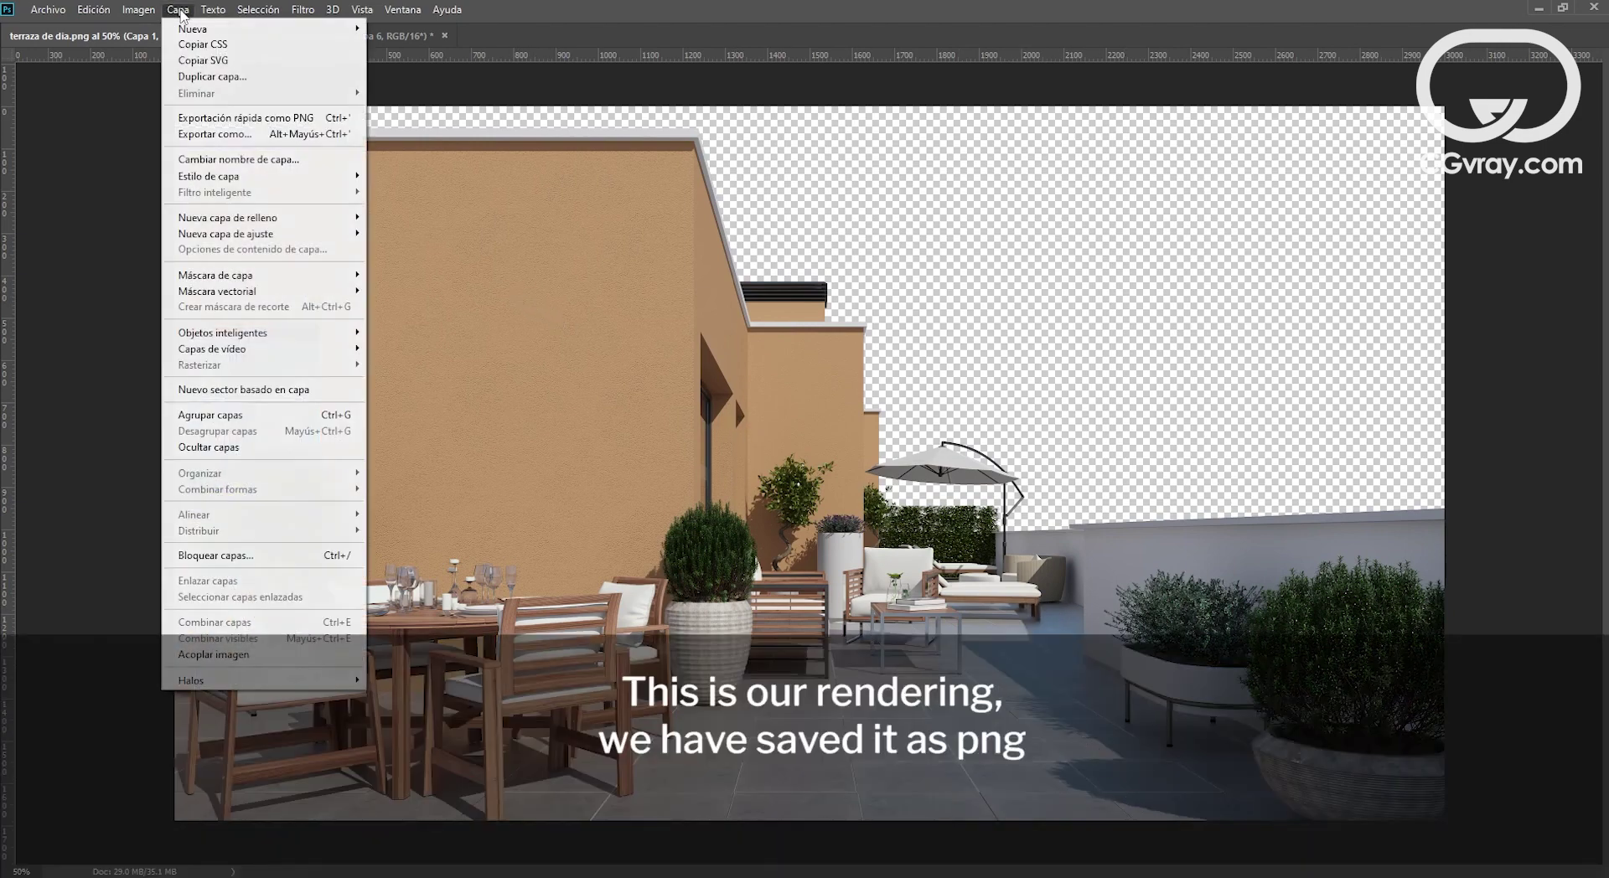
left_click(179, 10)
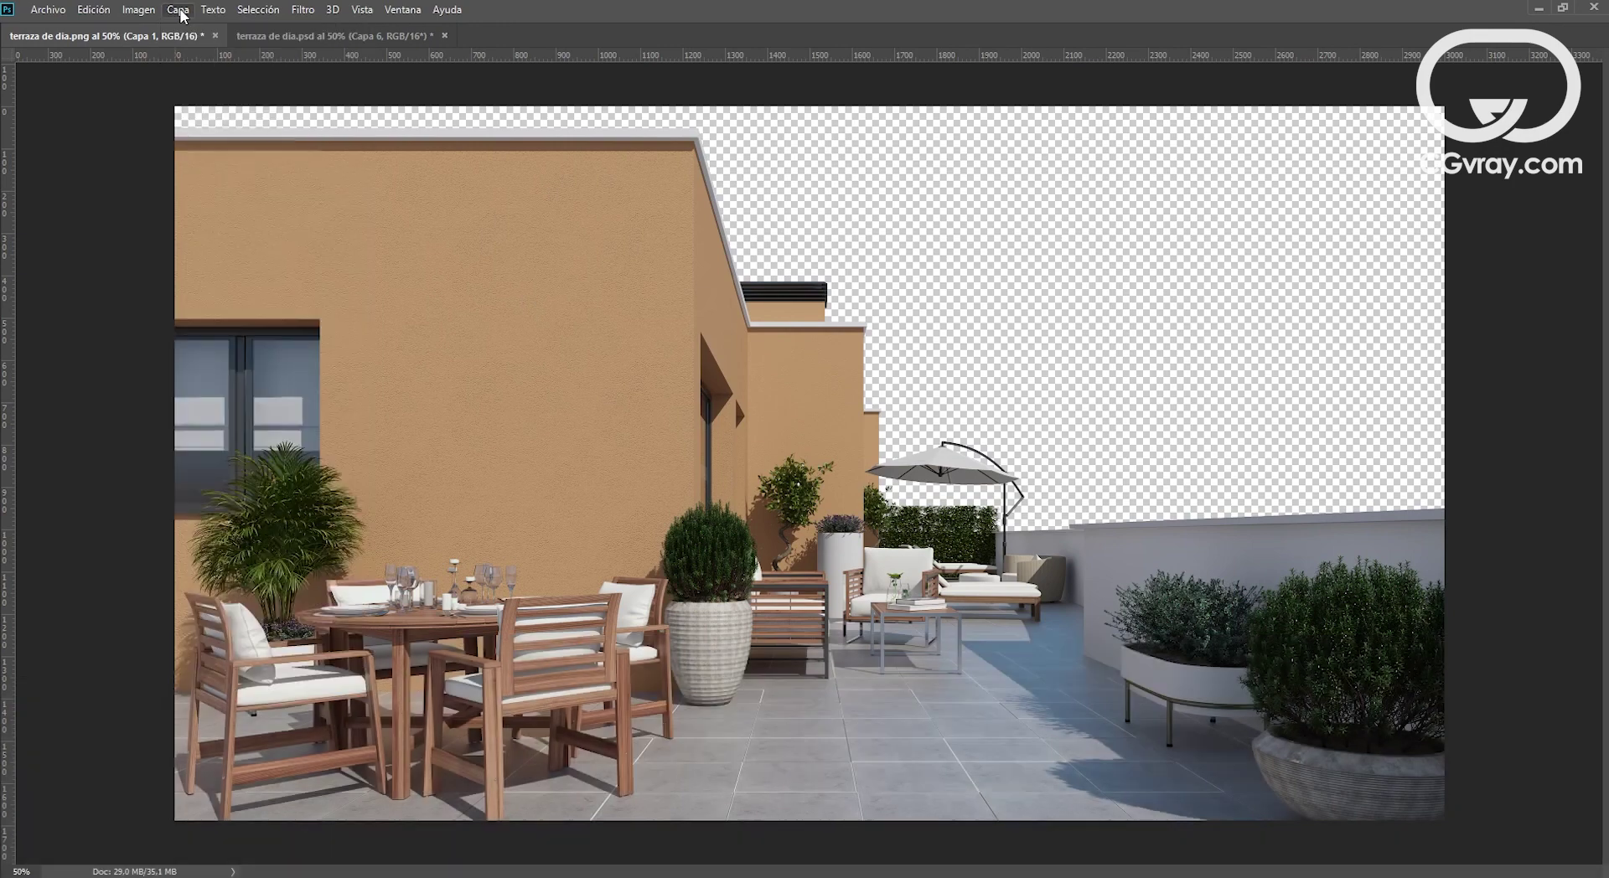
left_click(287, 35)
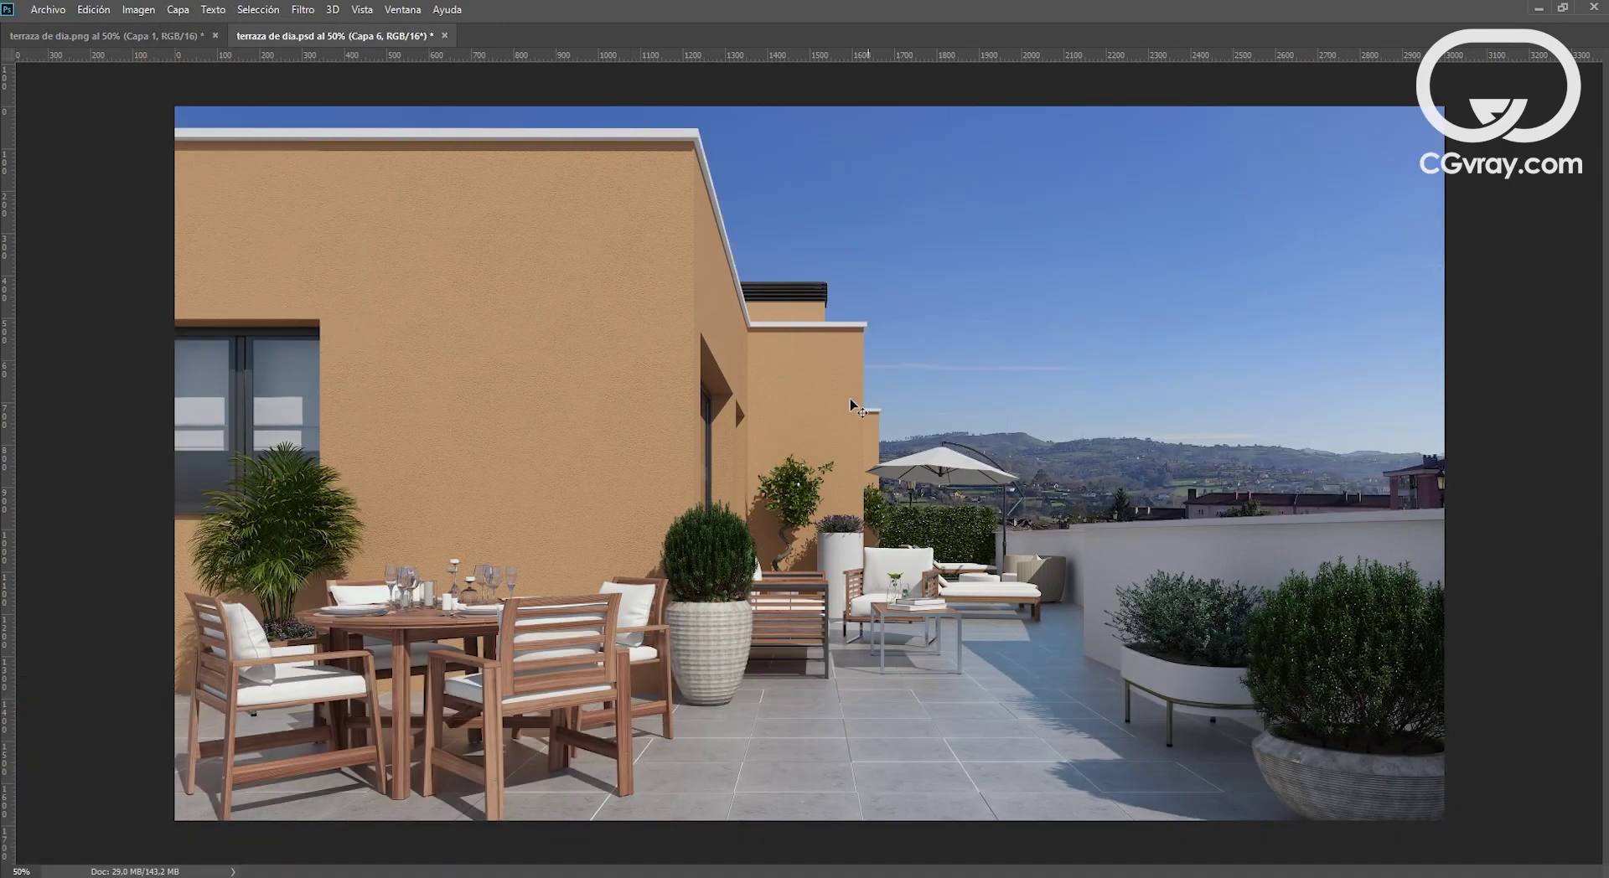
key("Tab")
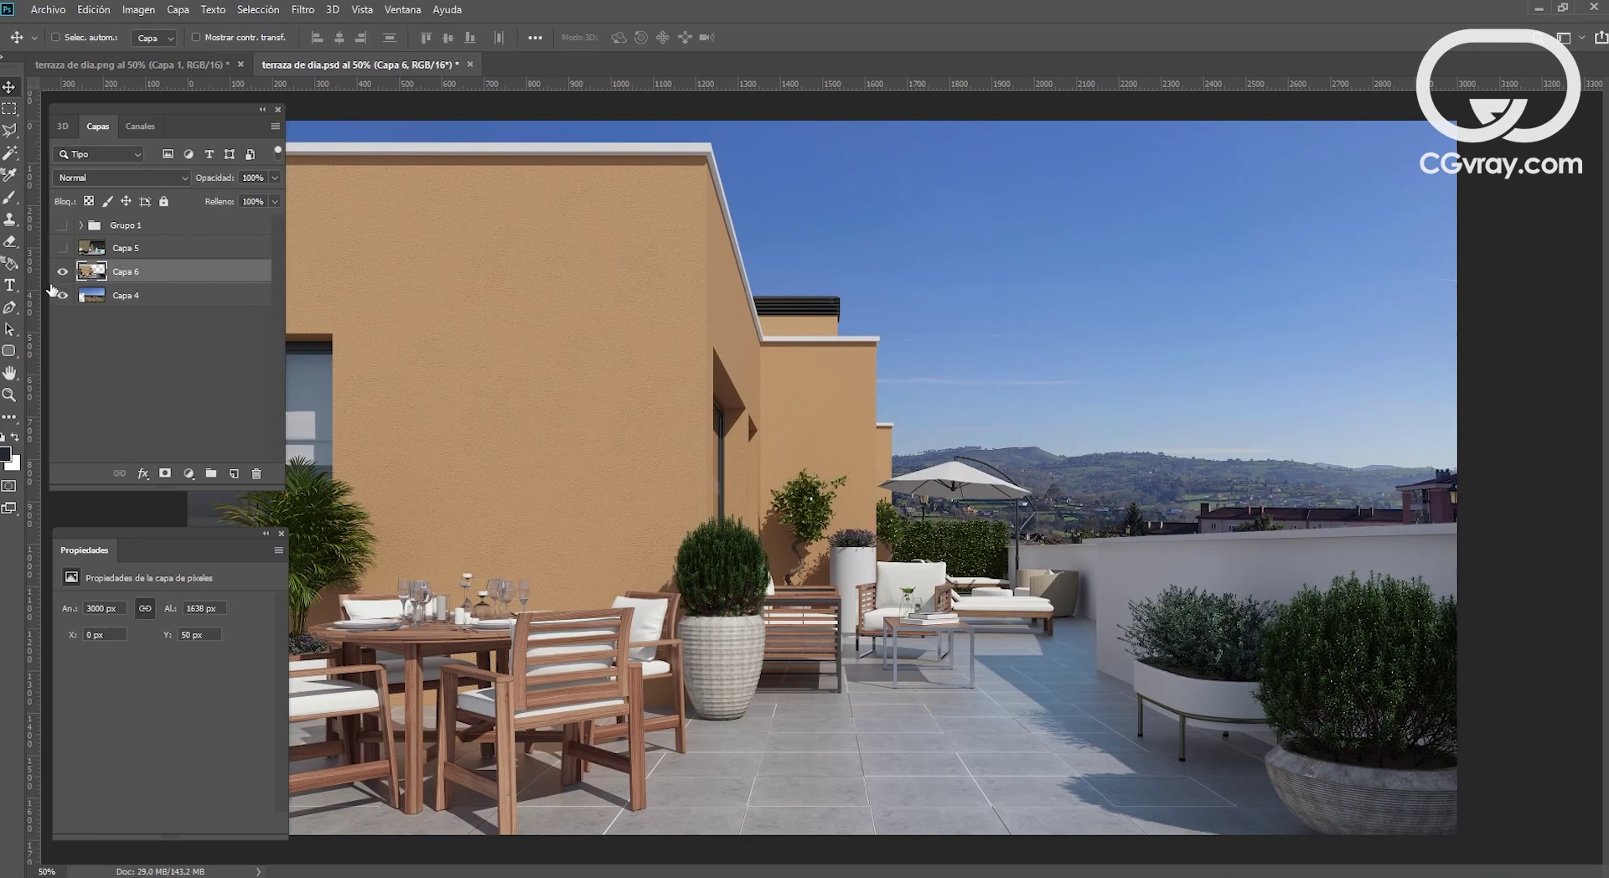
left_click(63, 274)
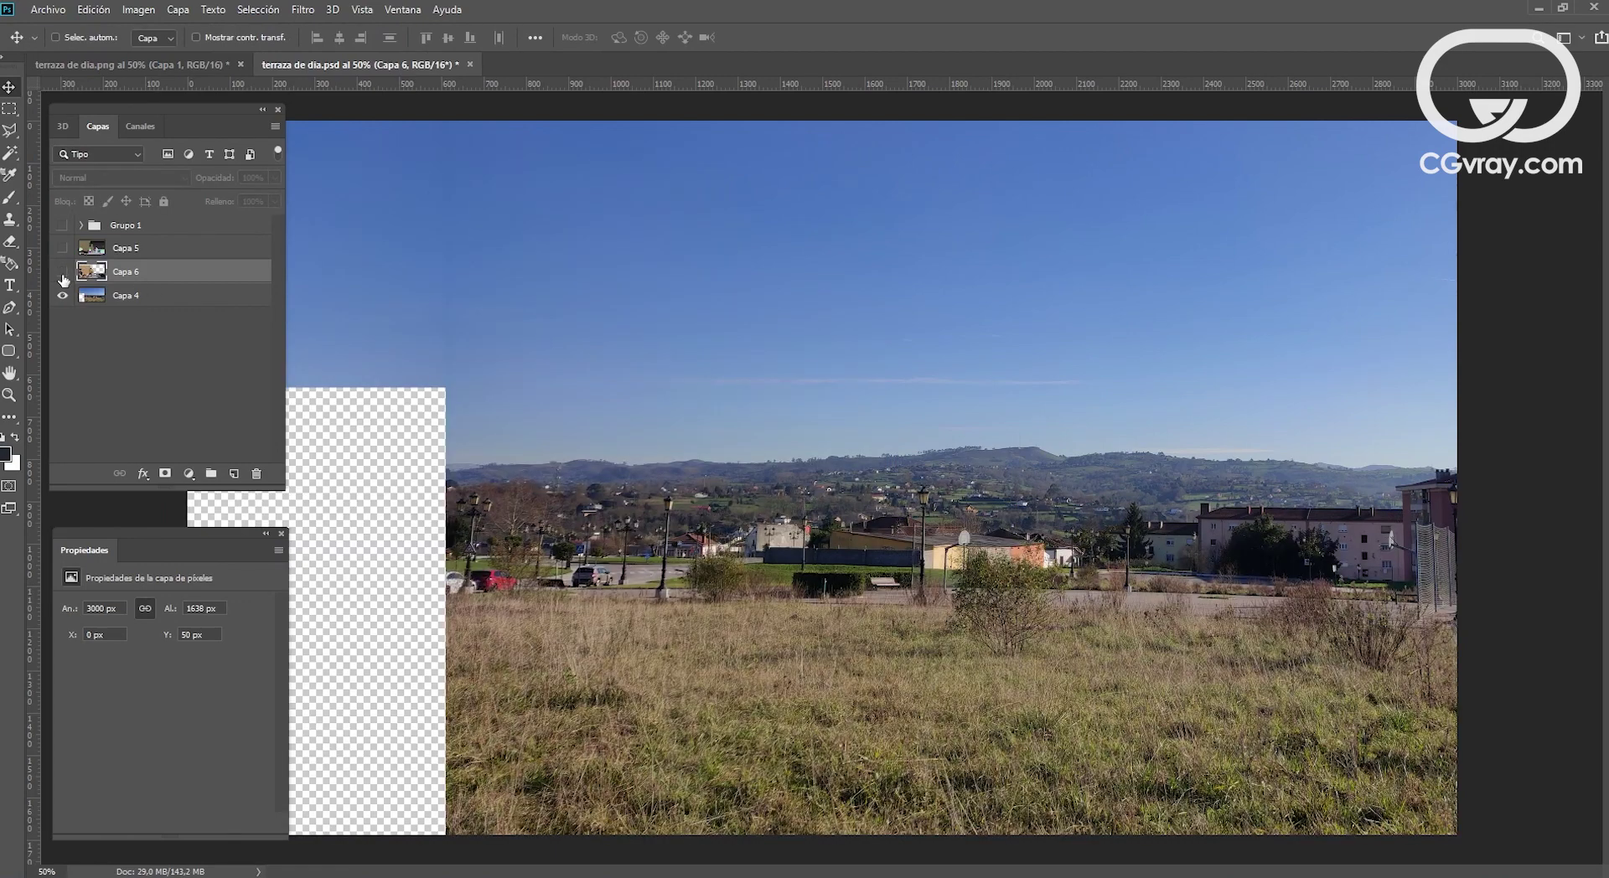
key("Tab")
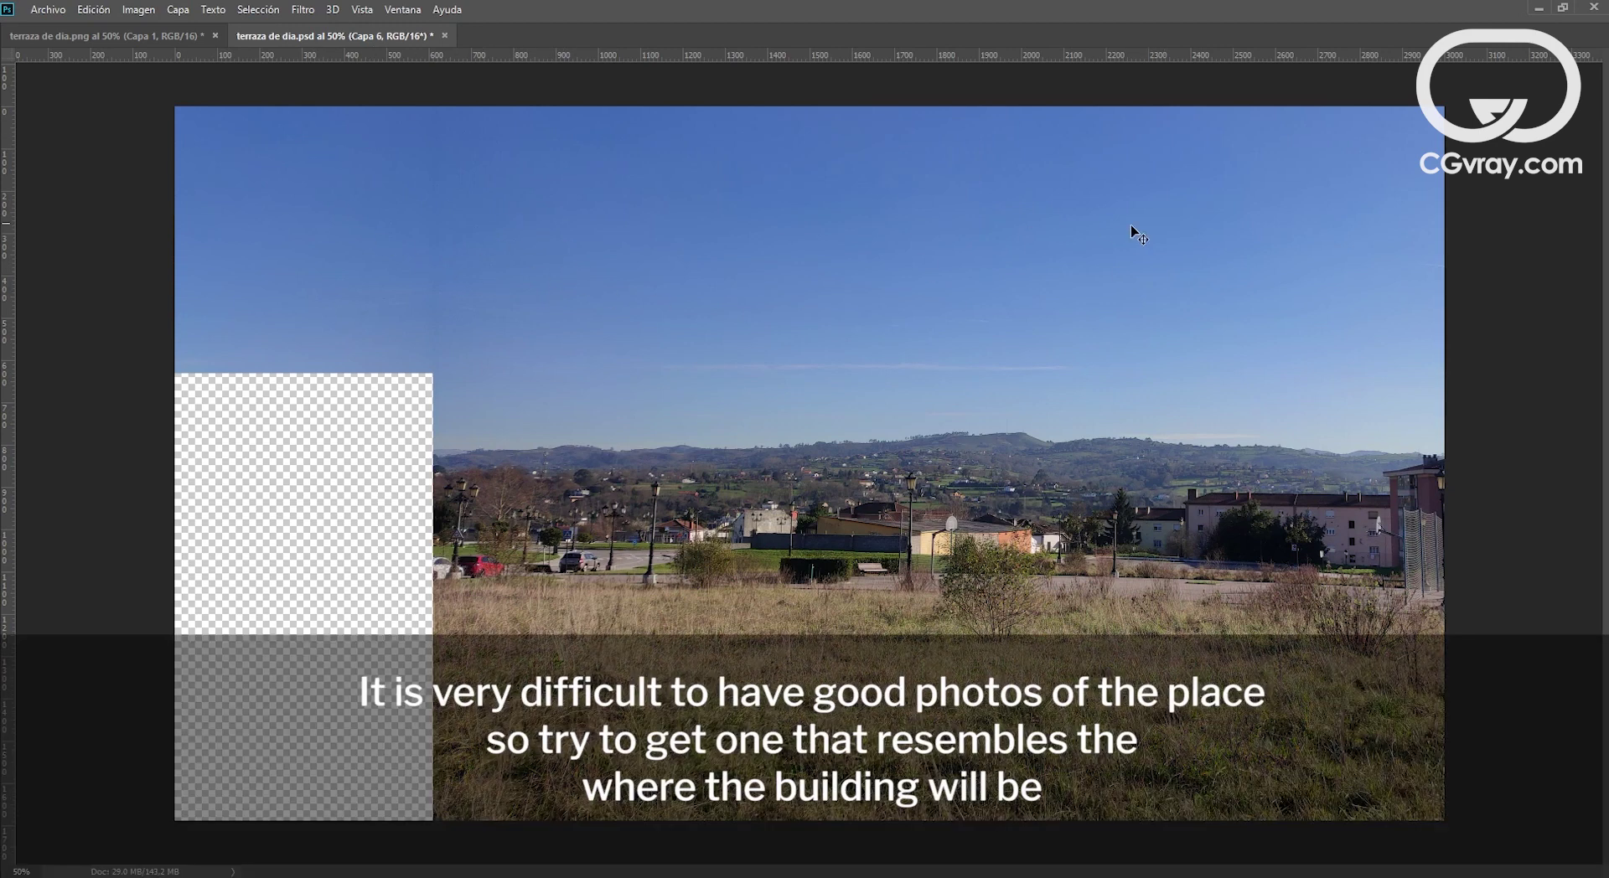
key("Tab")
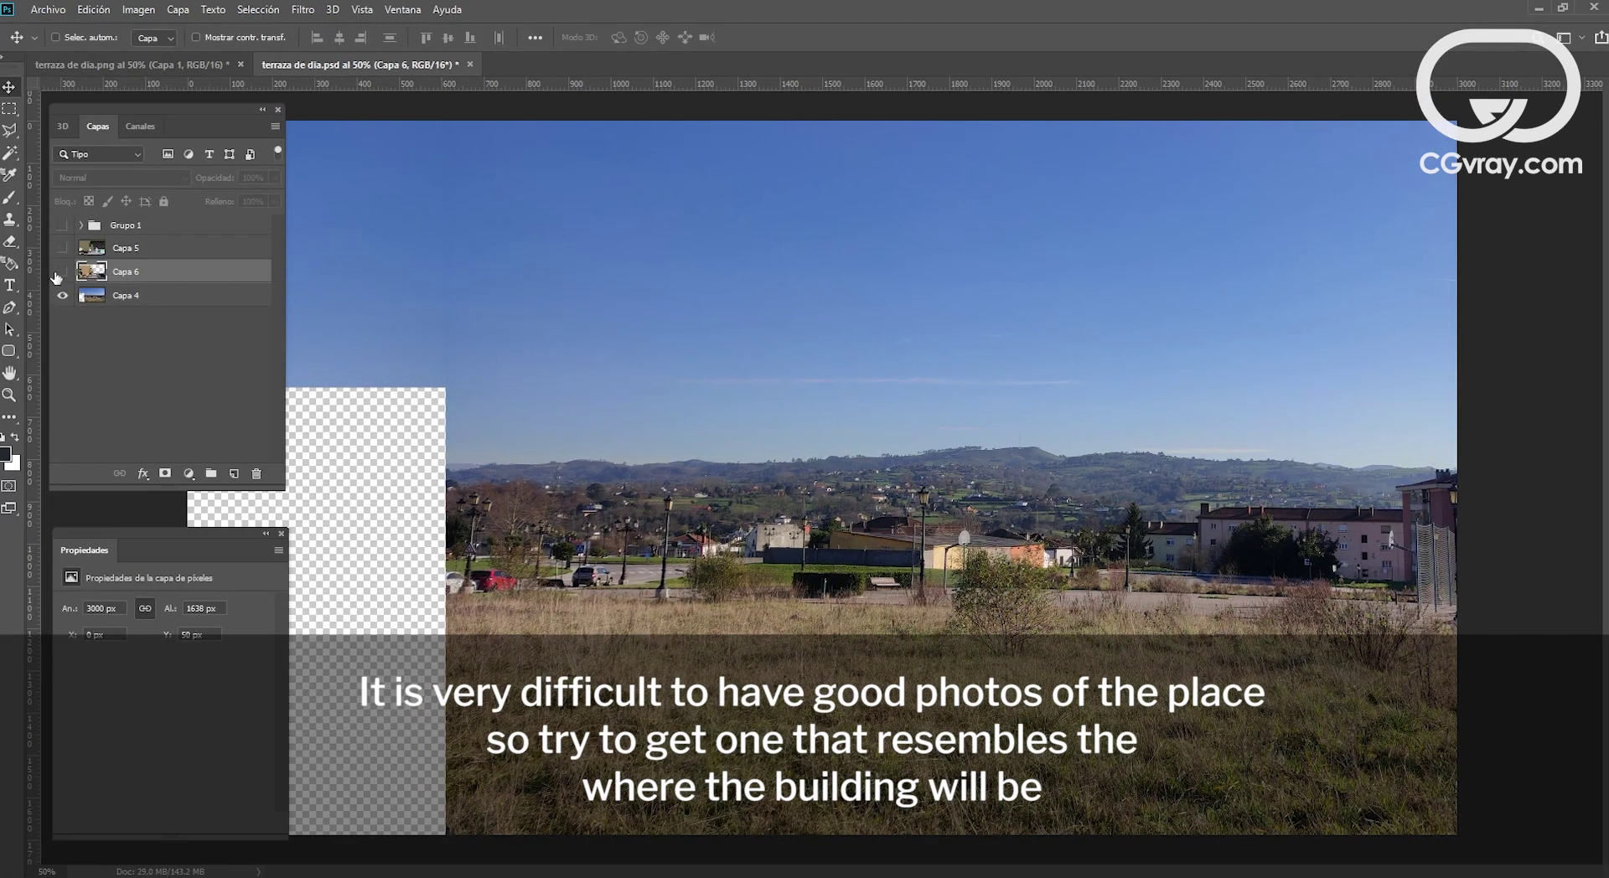
left_click(60, 272)
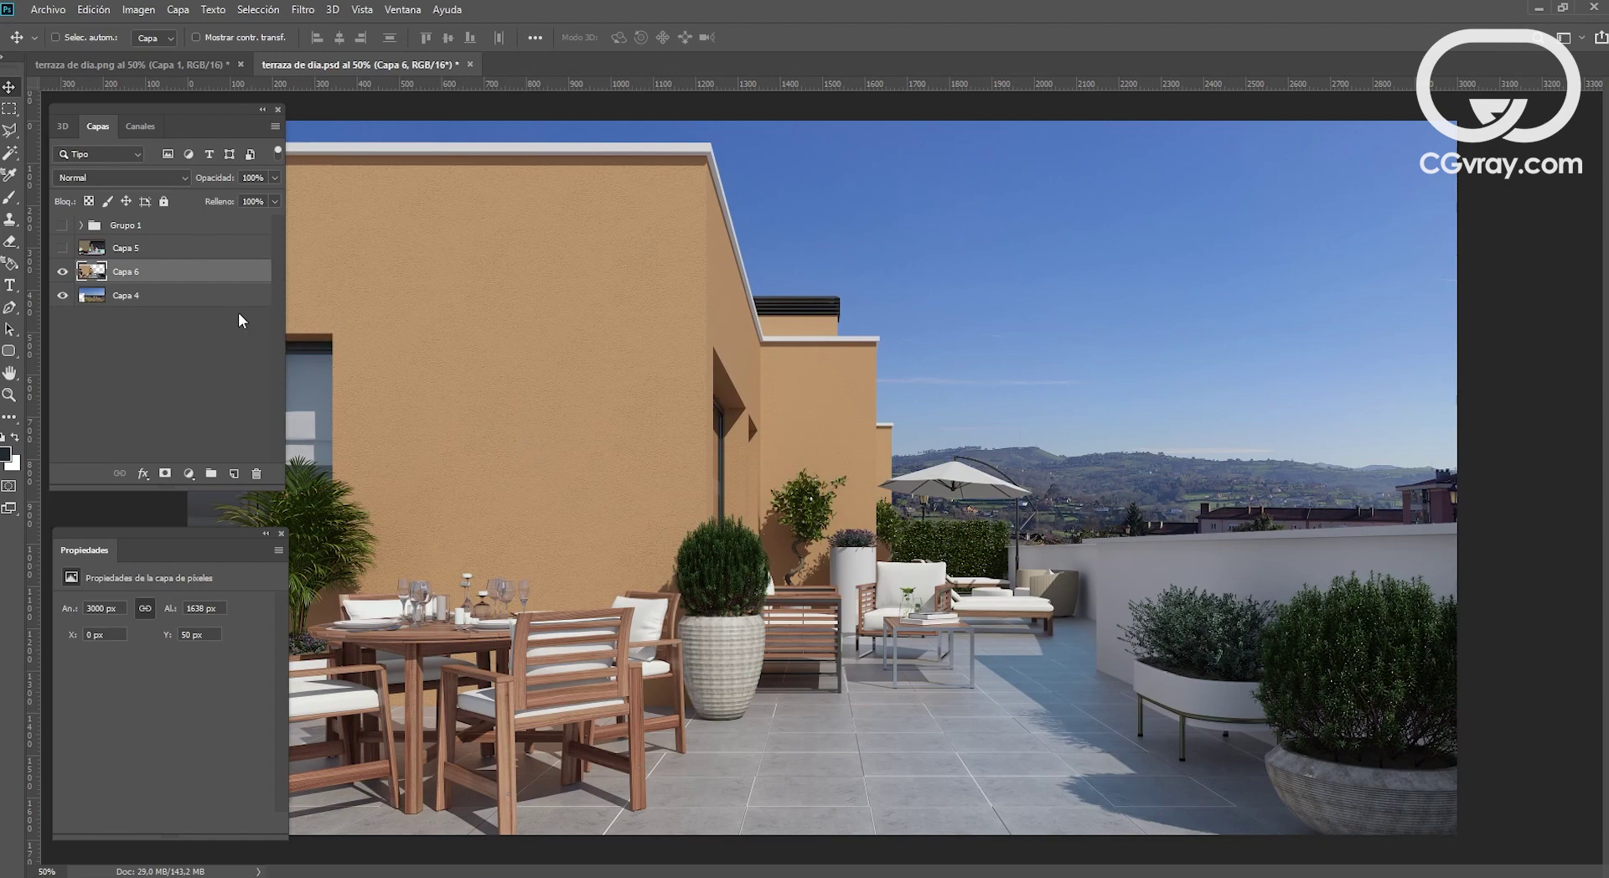
Step: Add a Color Lookup layer with an Adanmq .cube film LUT, clipped to Capa 6
left_click(188, 474)
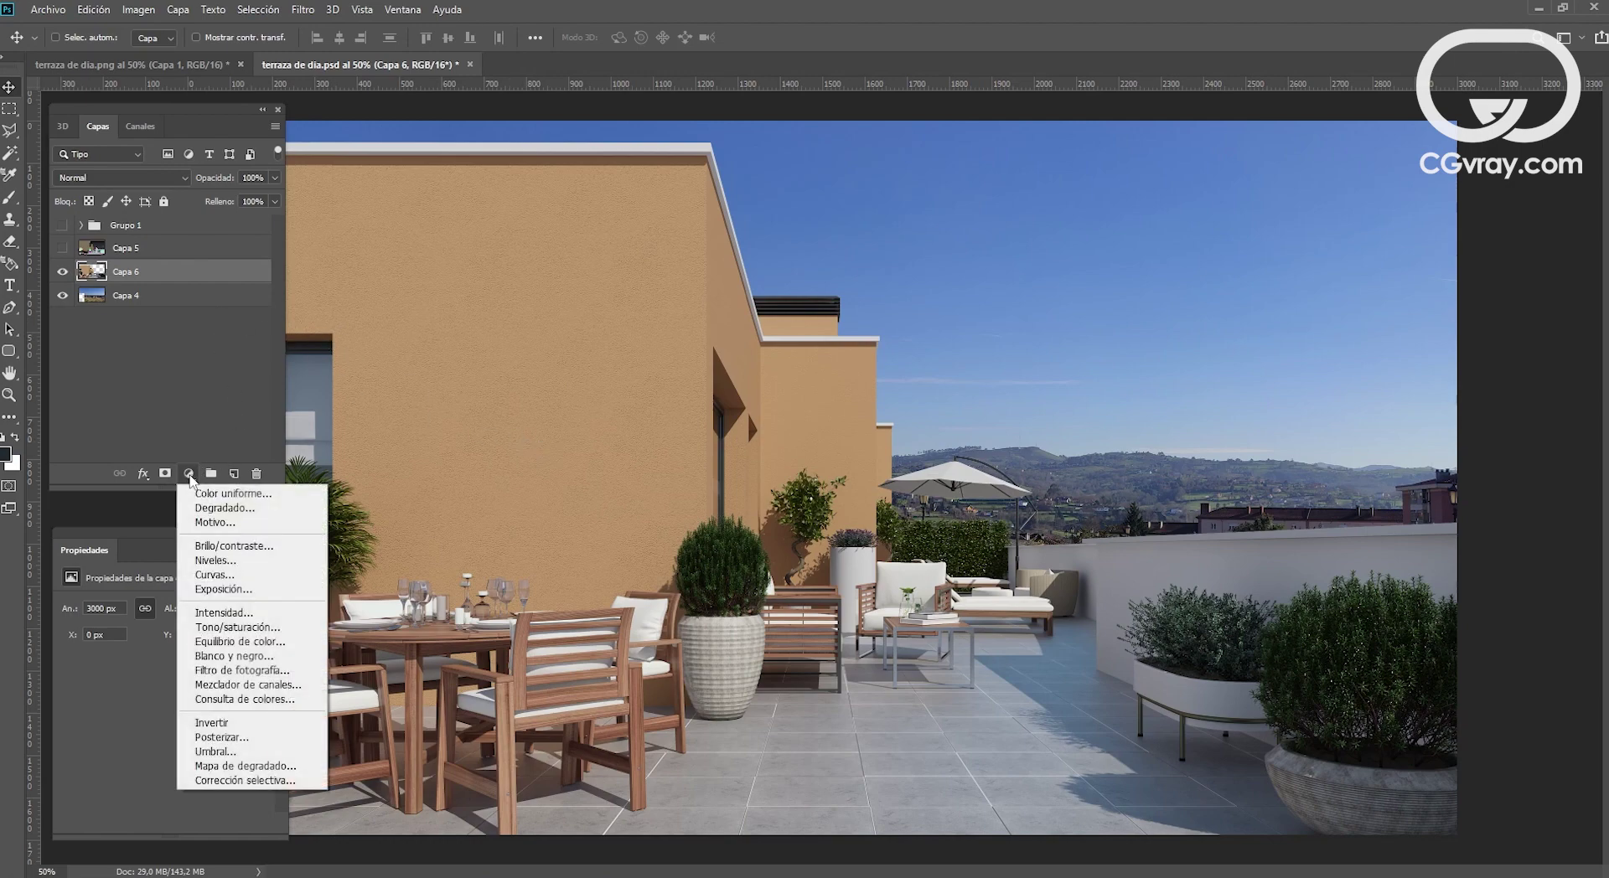
left_click(270, 700)
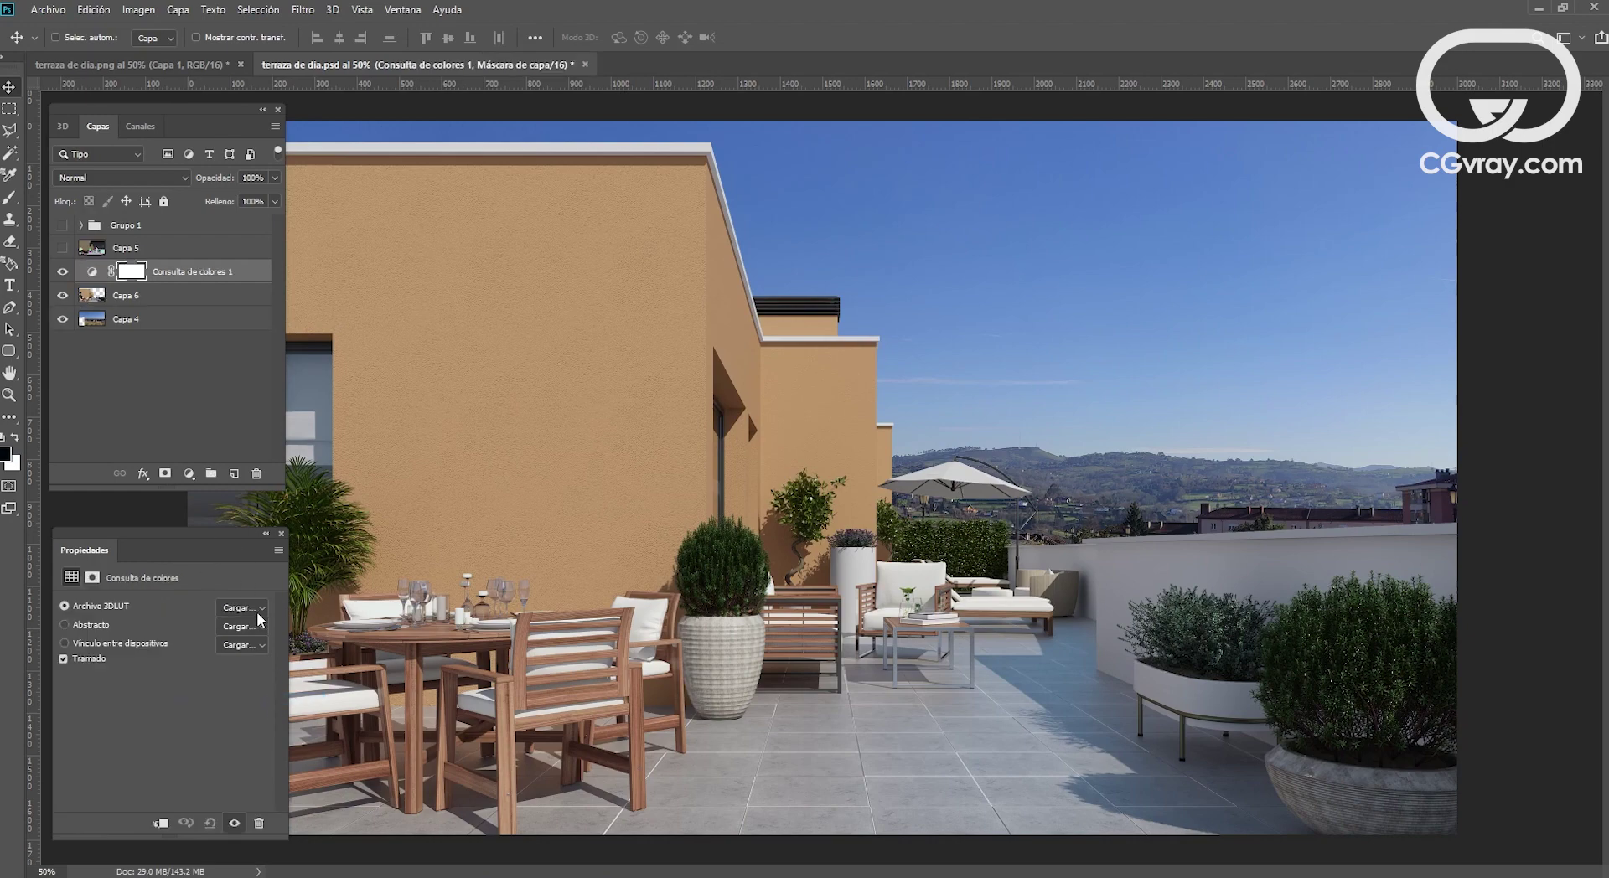
left_click(257, 613)
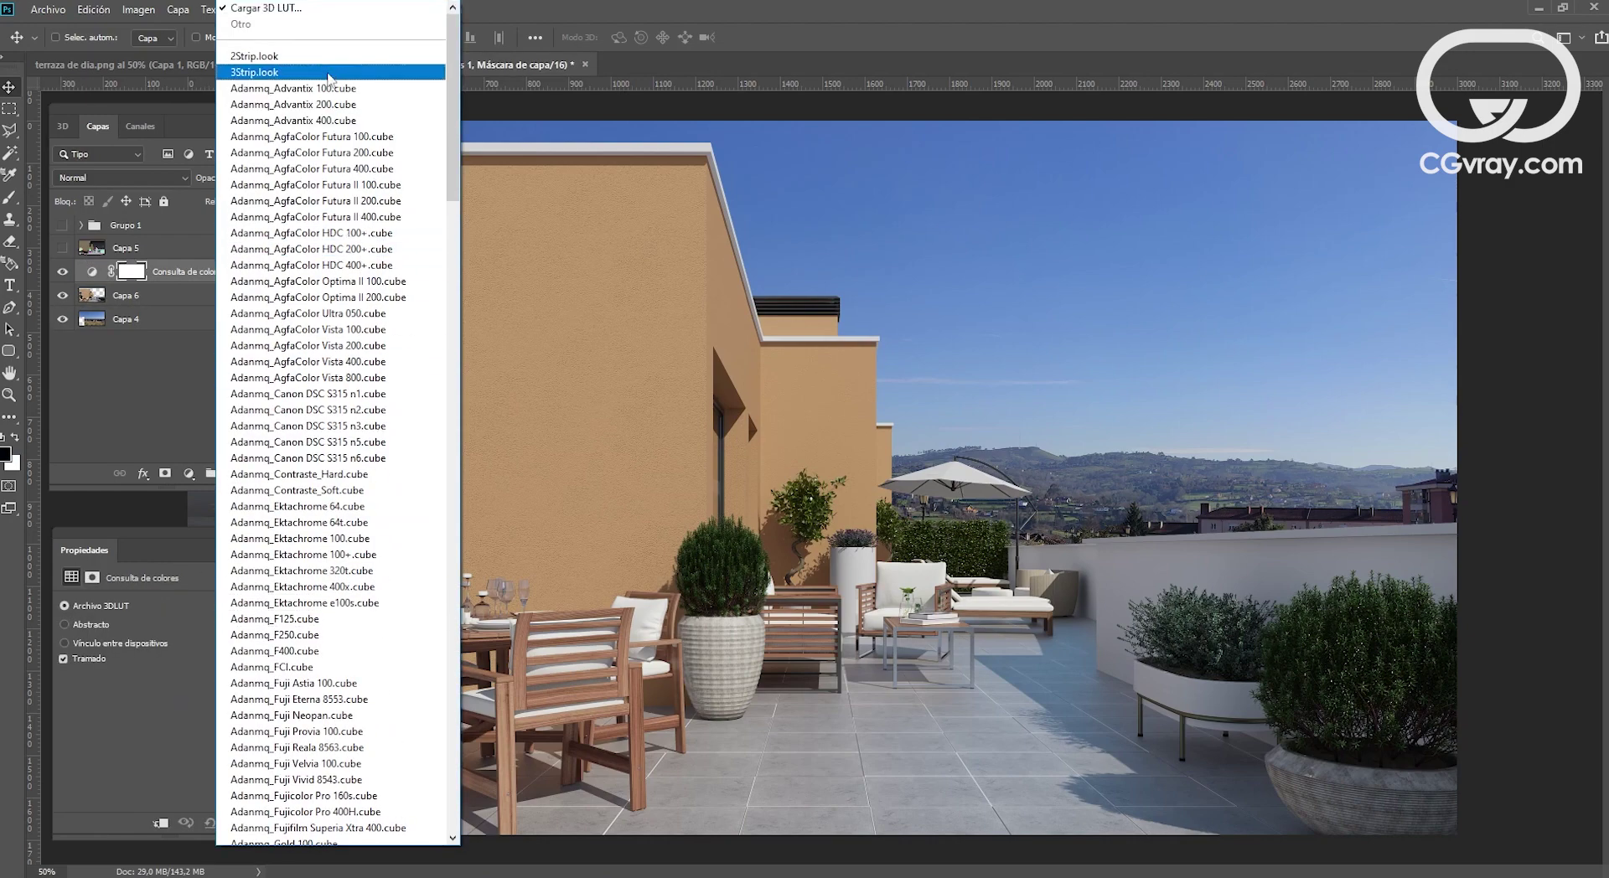
left_click(331, 88)
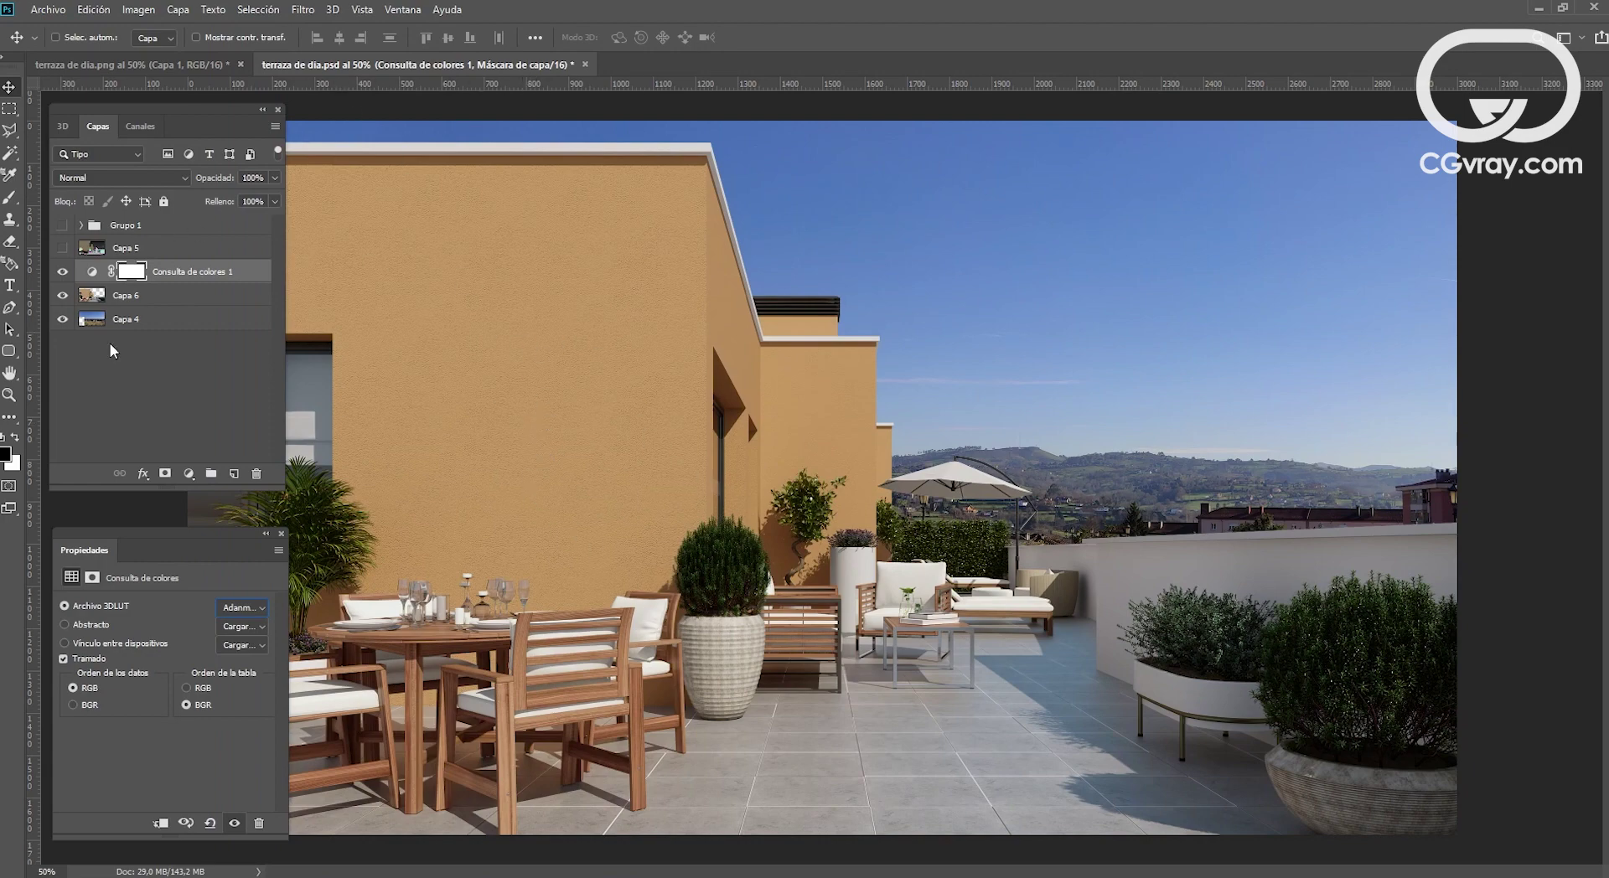
left_click(253, 607)
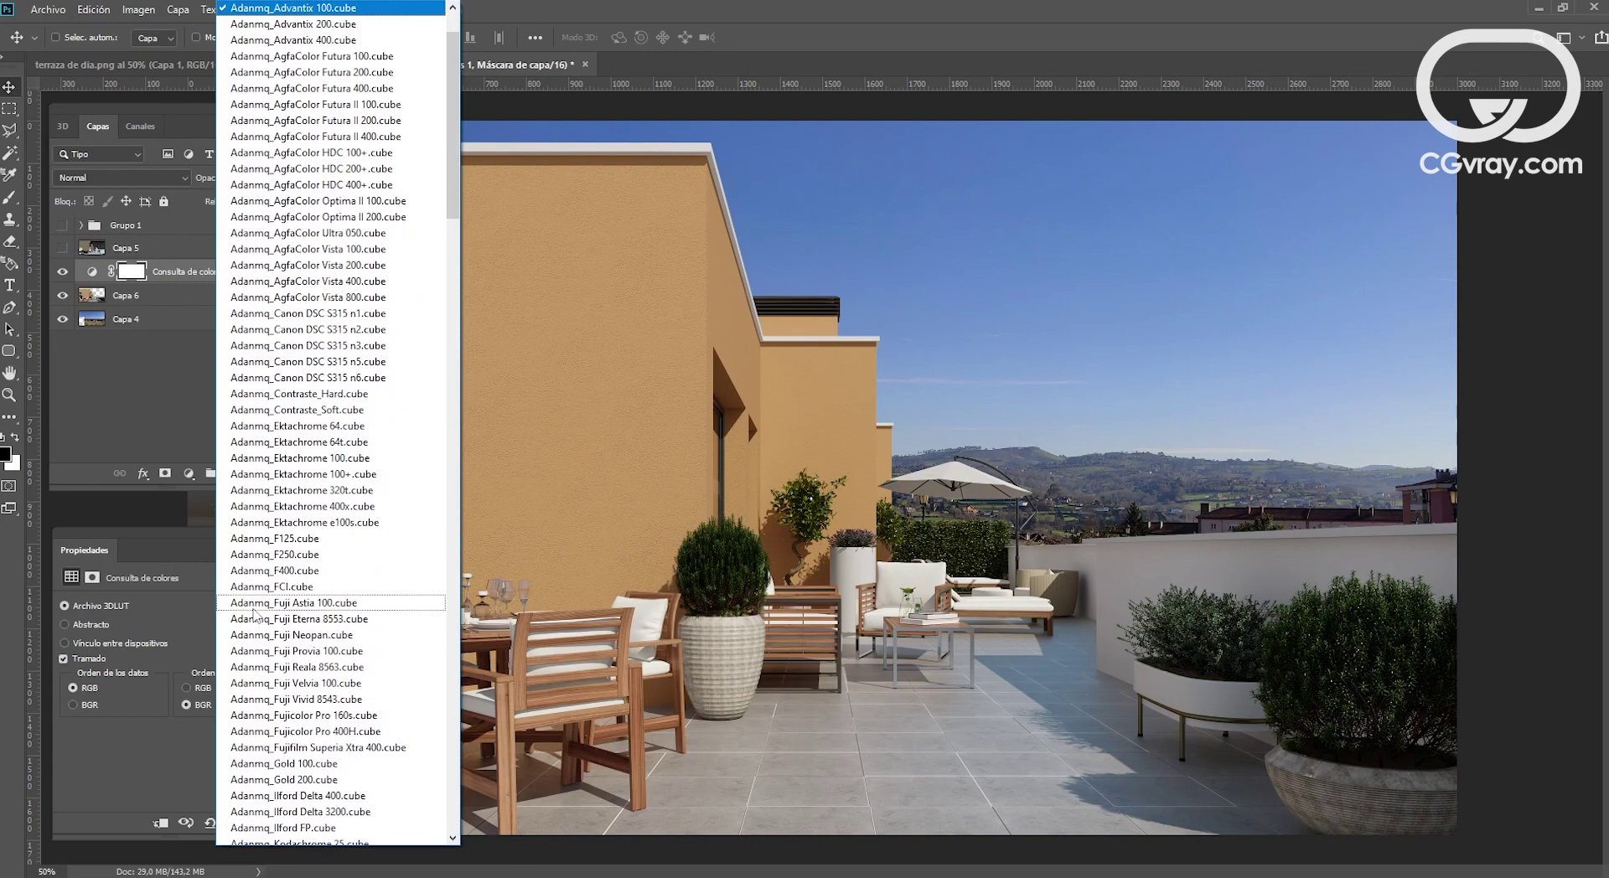
left_click(281, 541)
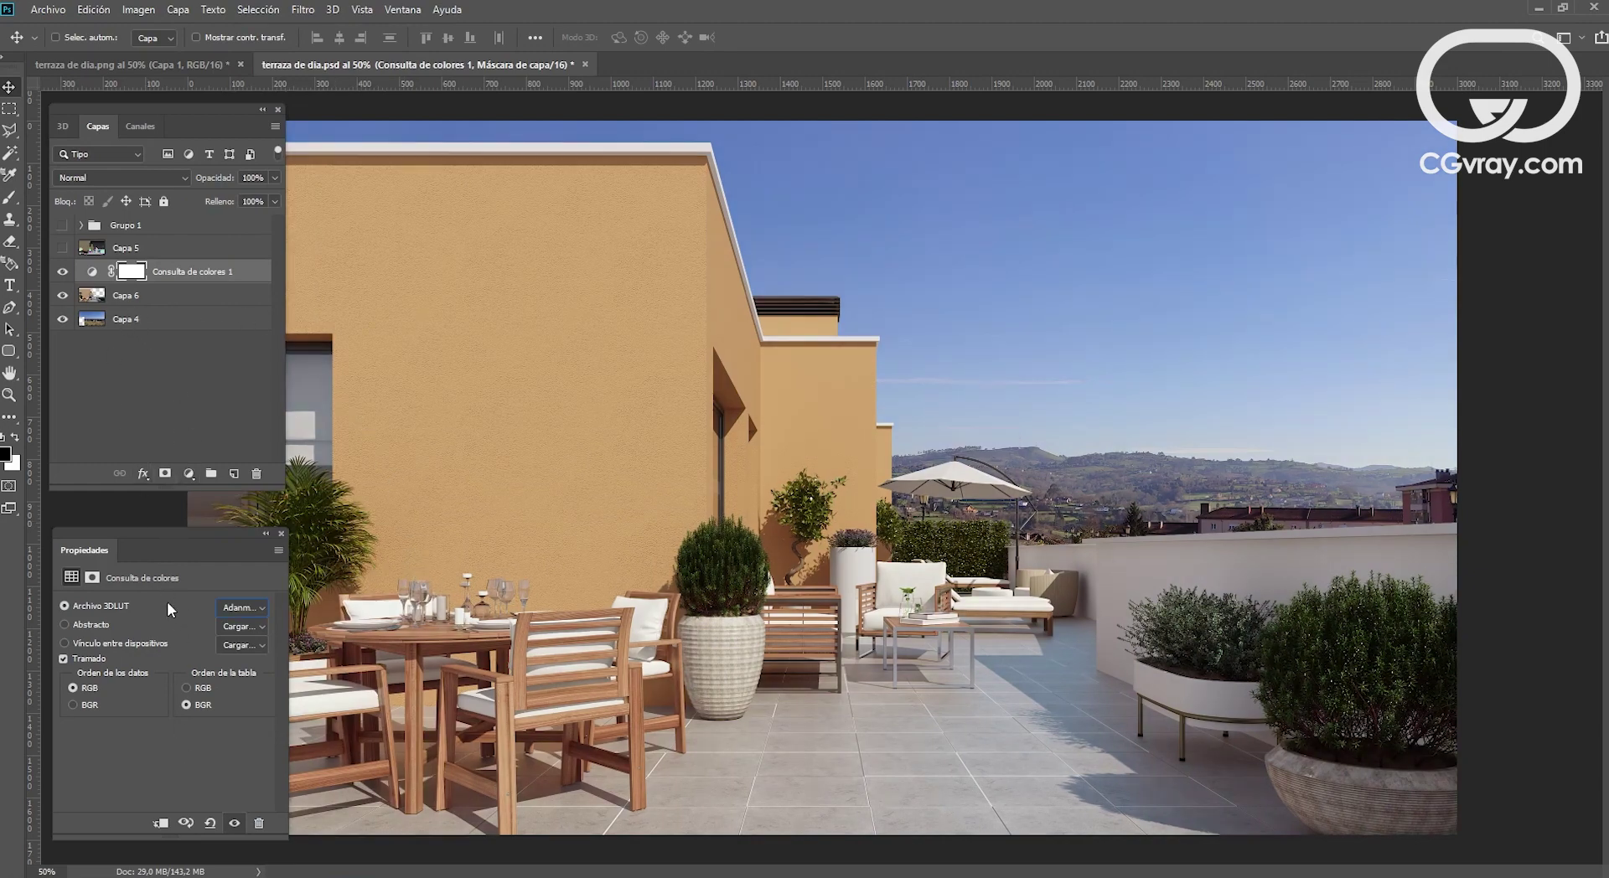
left_click(104, 277)
left_click(159, 824)
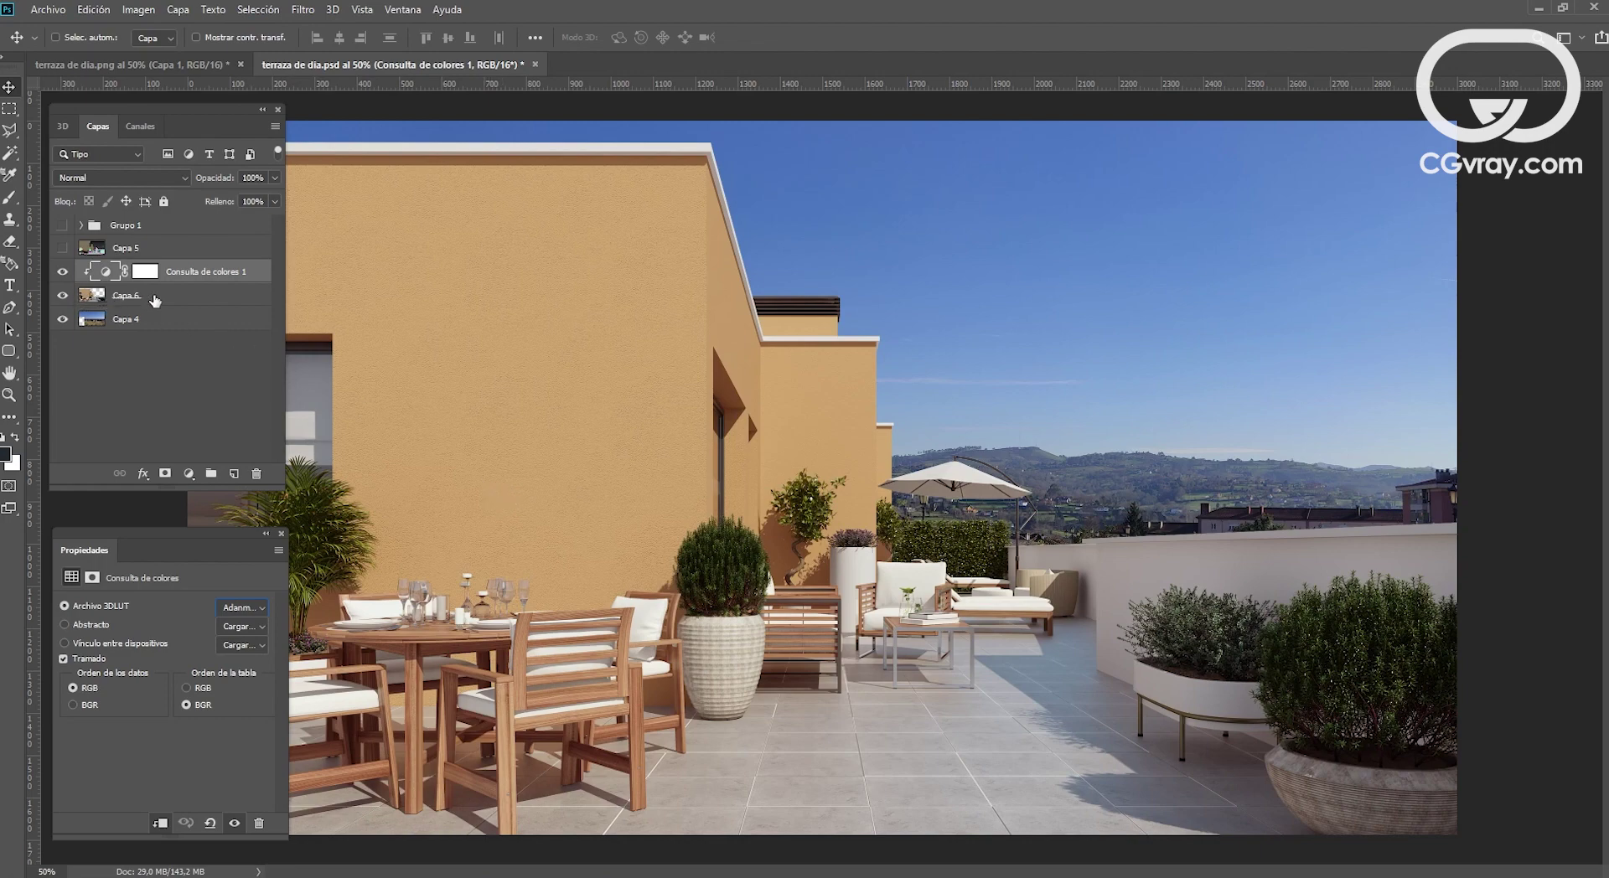
Step: Add a clipped Hue/Saturation layer with Saturation -15, then minimize Photoshop
left_click(189, 475)
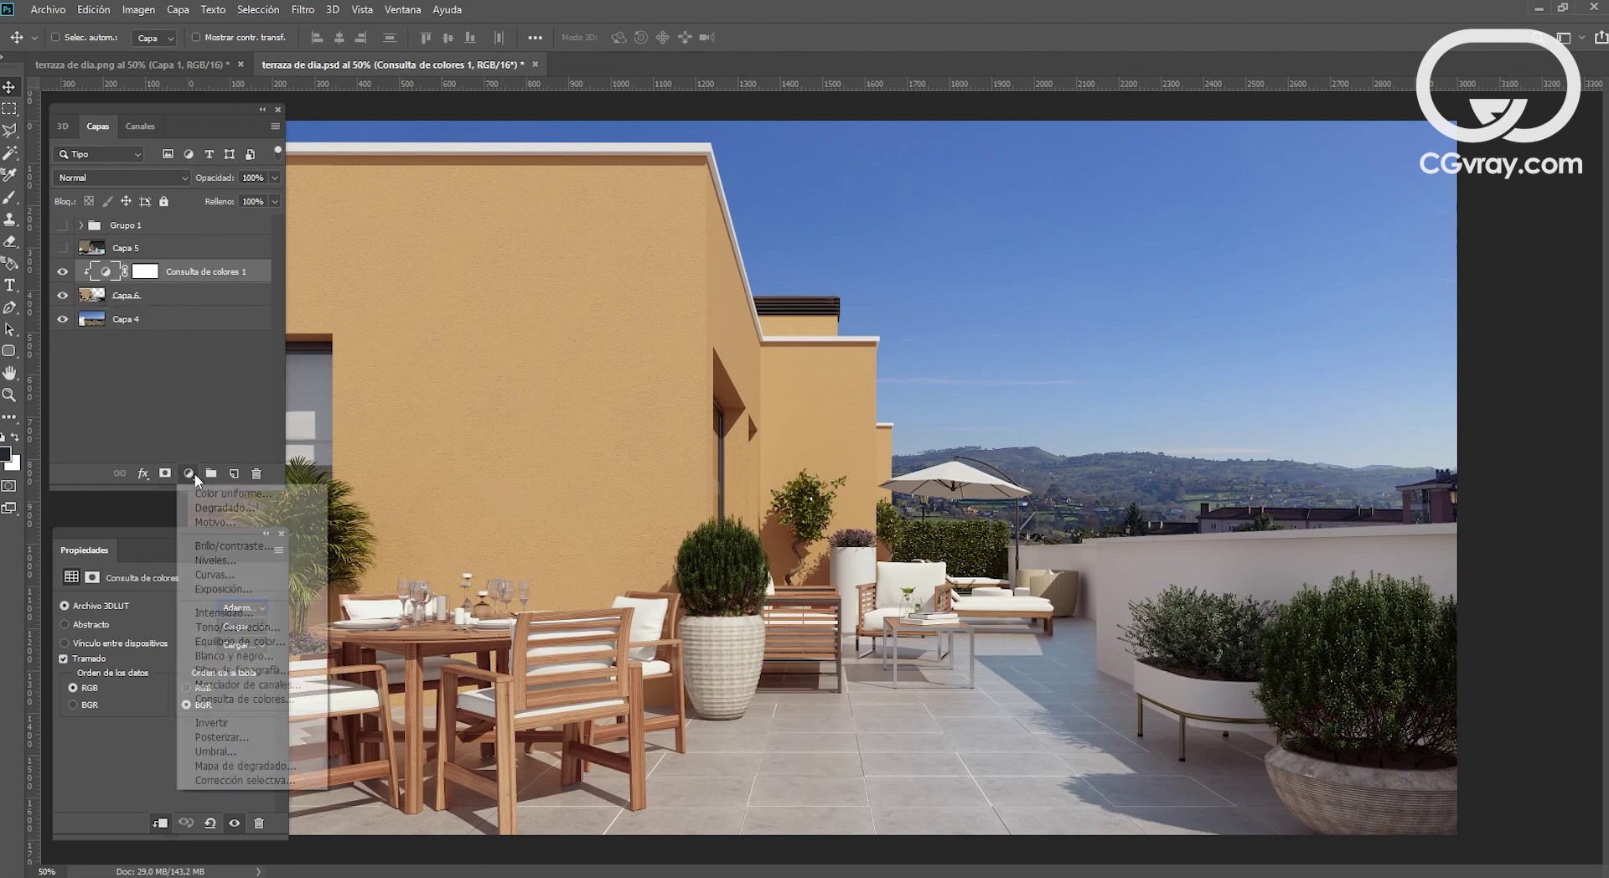
left_click(233, 626)
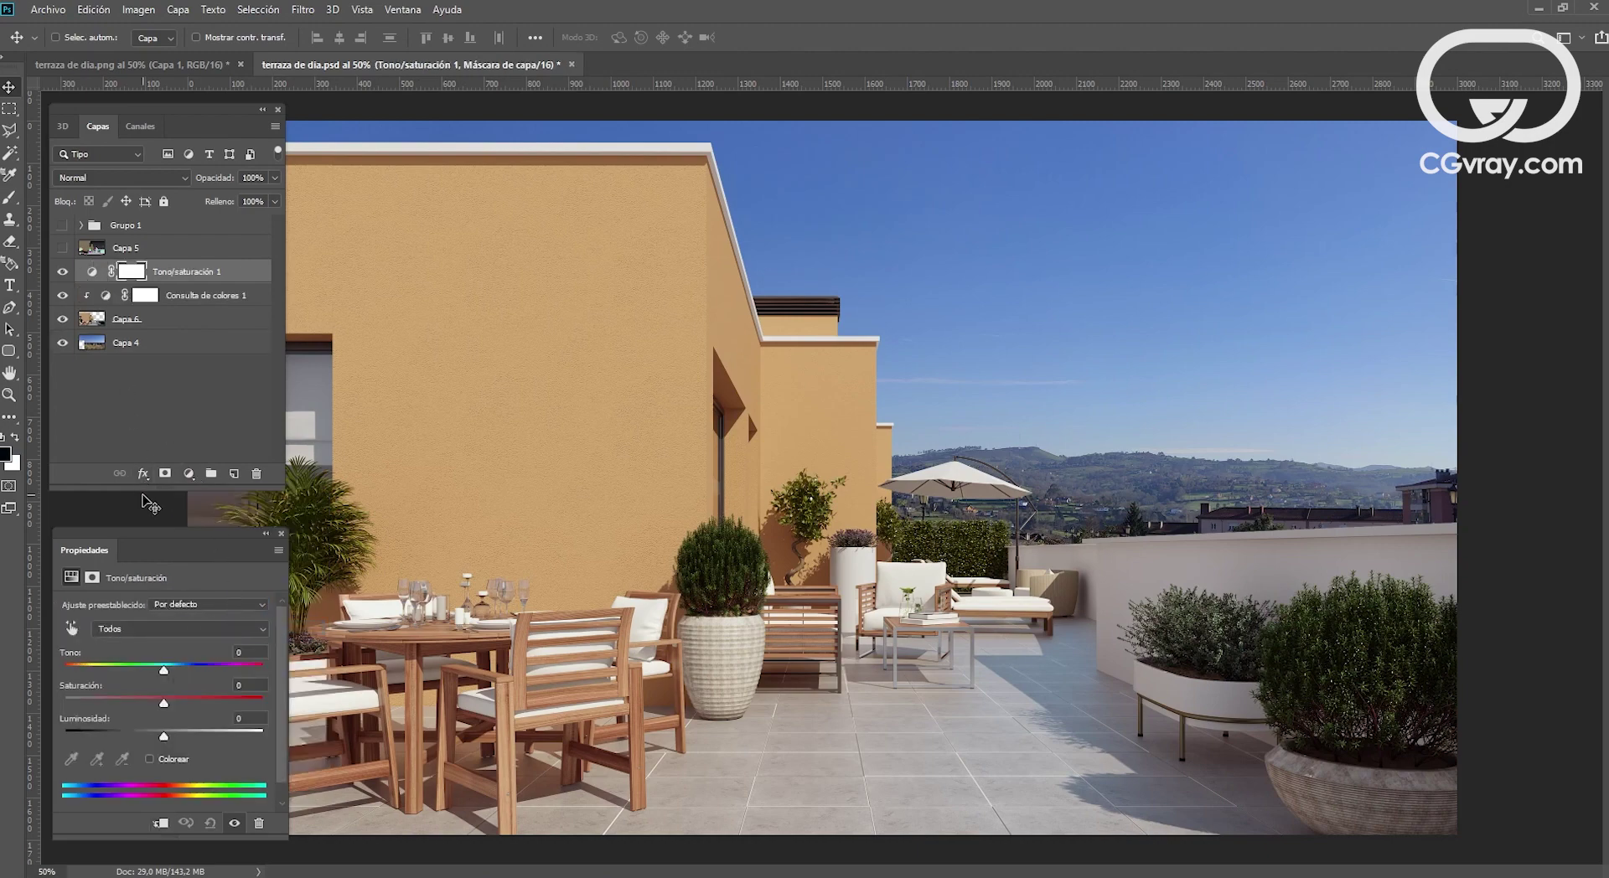
left_click(160, 823)
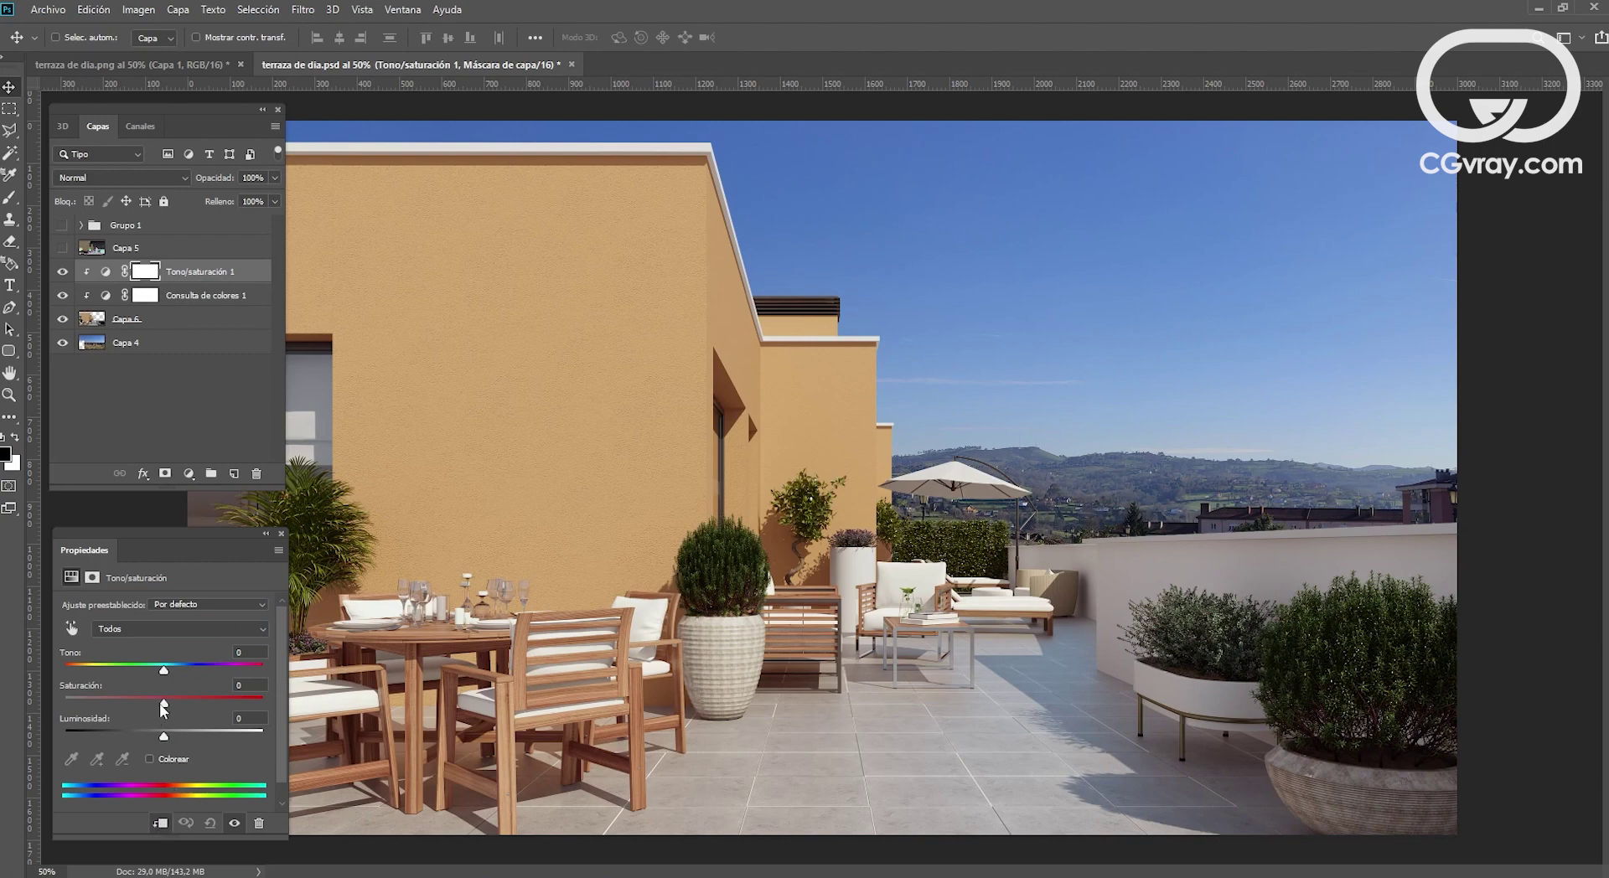
left_click_drag(163, 703, 161, 703)
left_click_drag(151, 698, 150, 702)
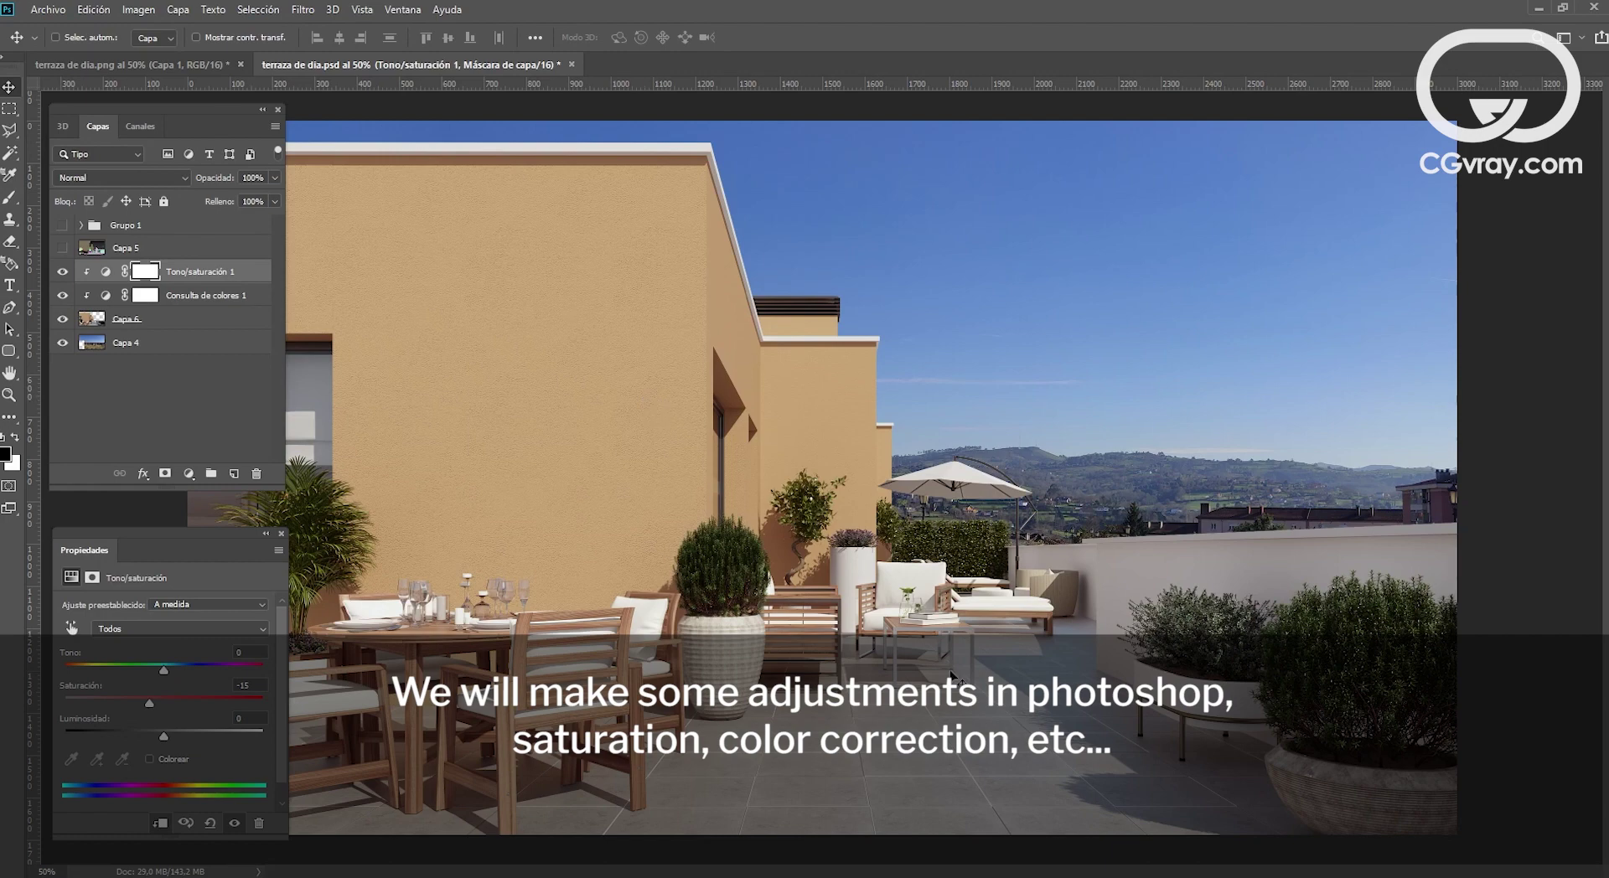
left_click(1537, 9)
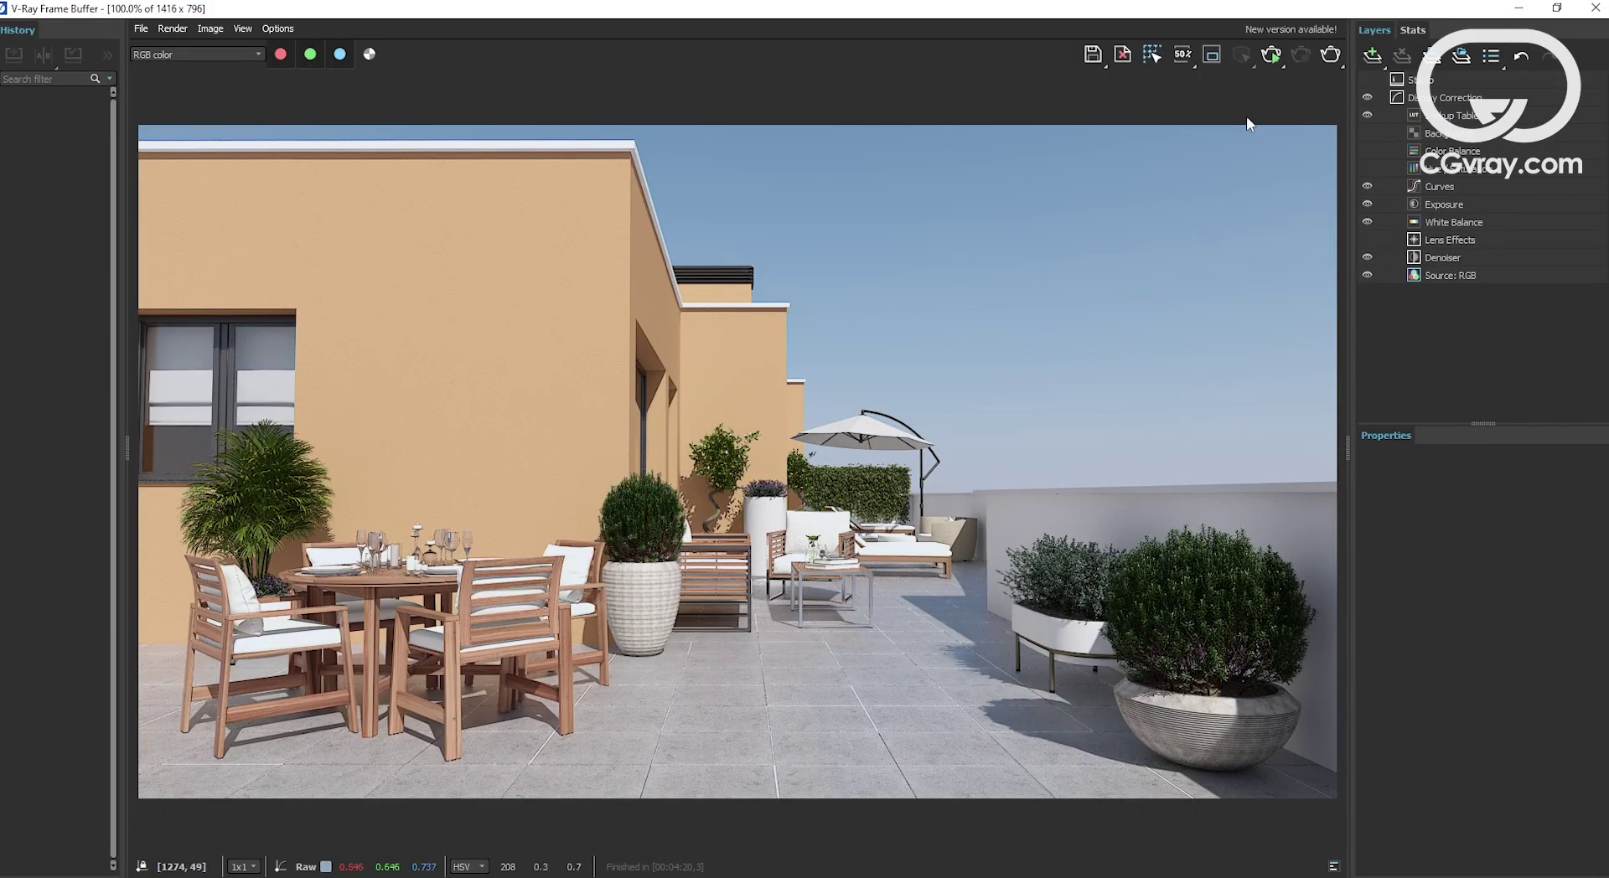
Step: Close the frame buffer and unhide the 3D woman figure via Unhide by Name
left_click(1597, 8)
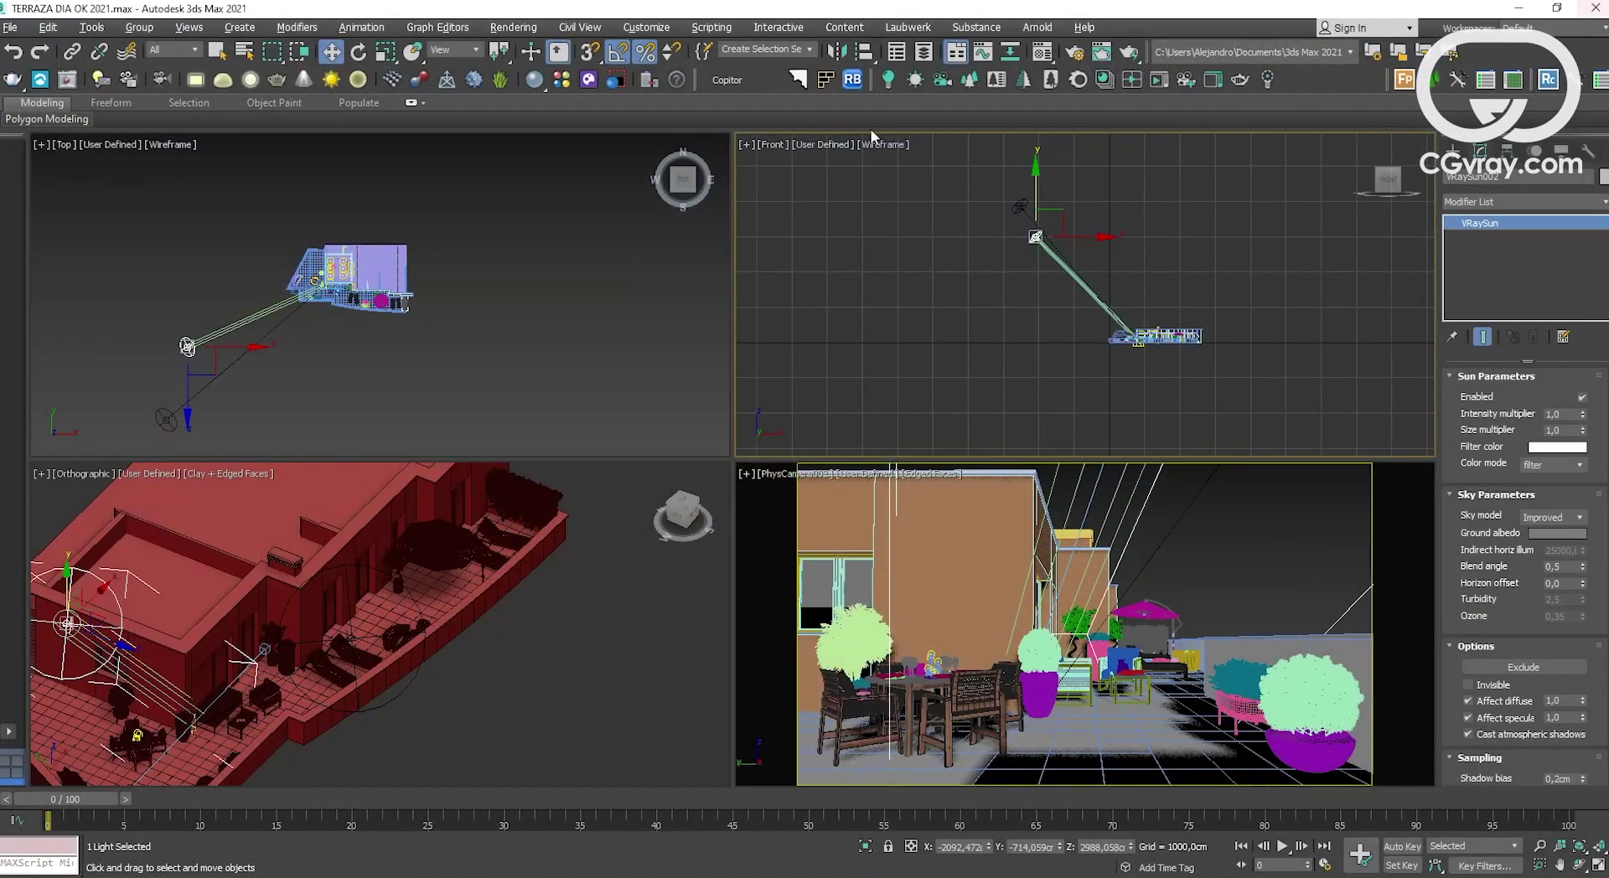
left_click(1562, 149)
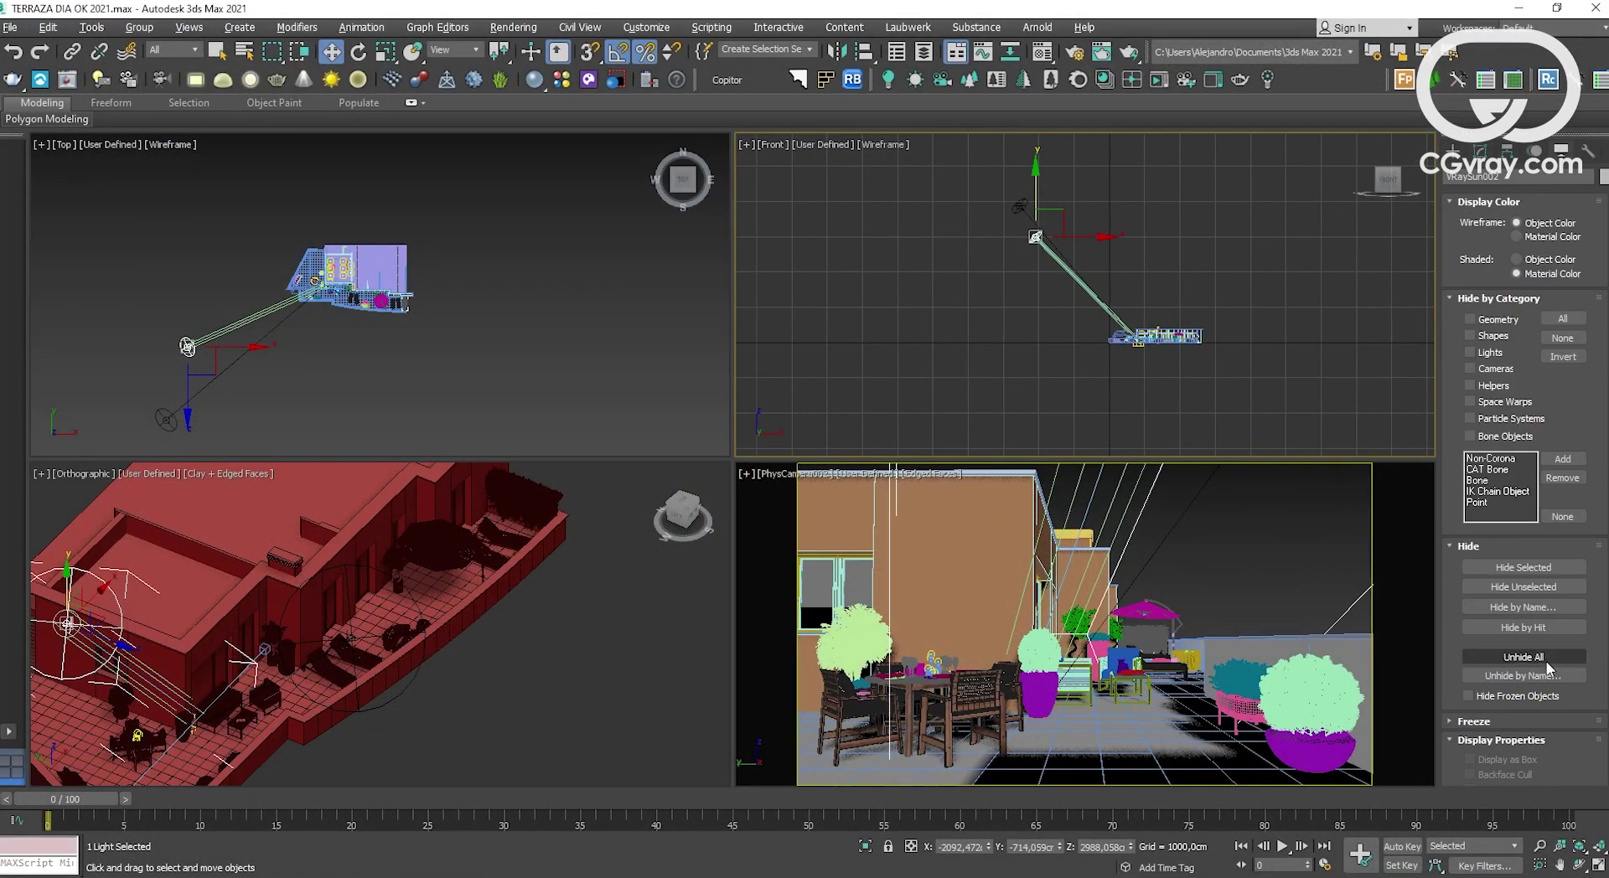
left_click(1546, 677)
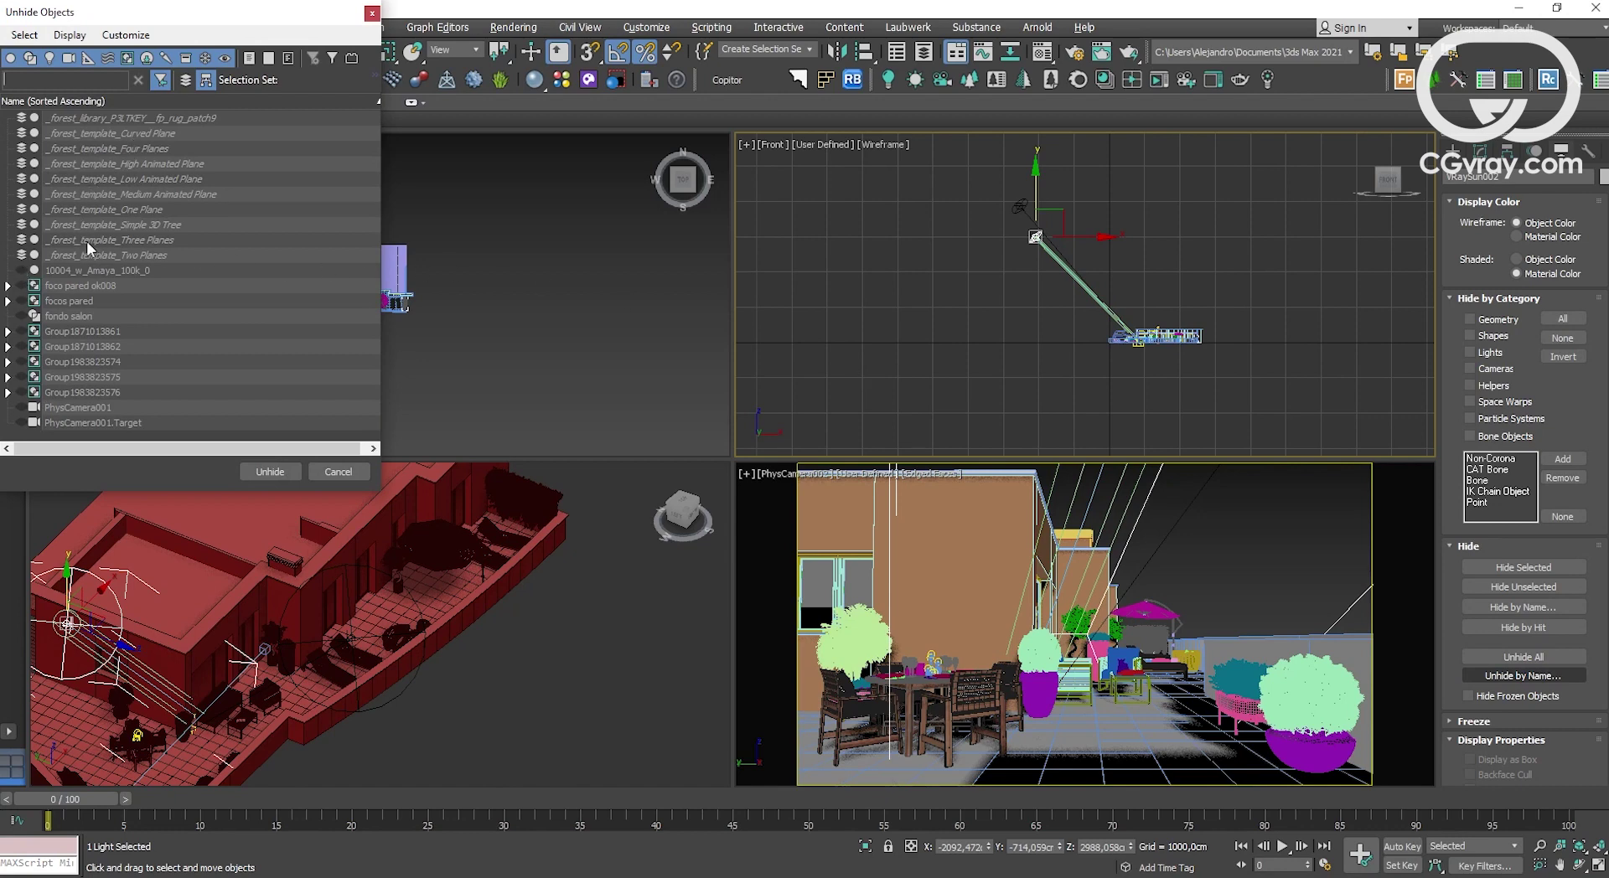
double_click(107, 272)
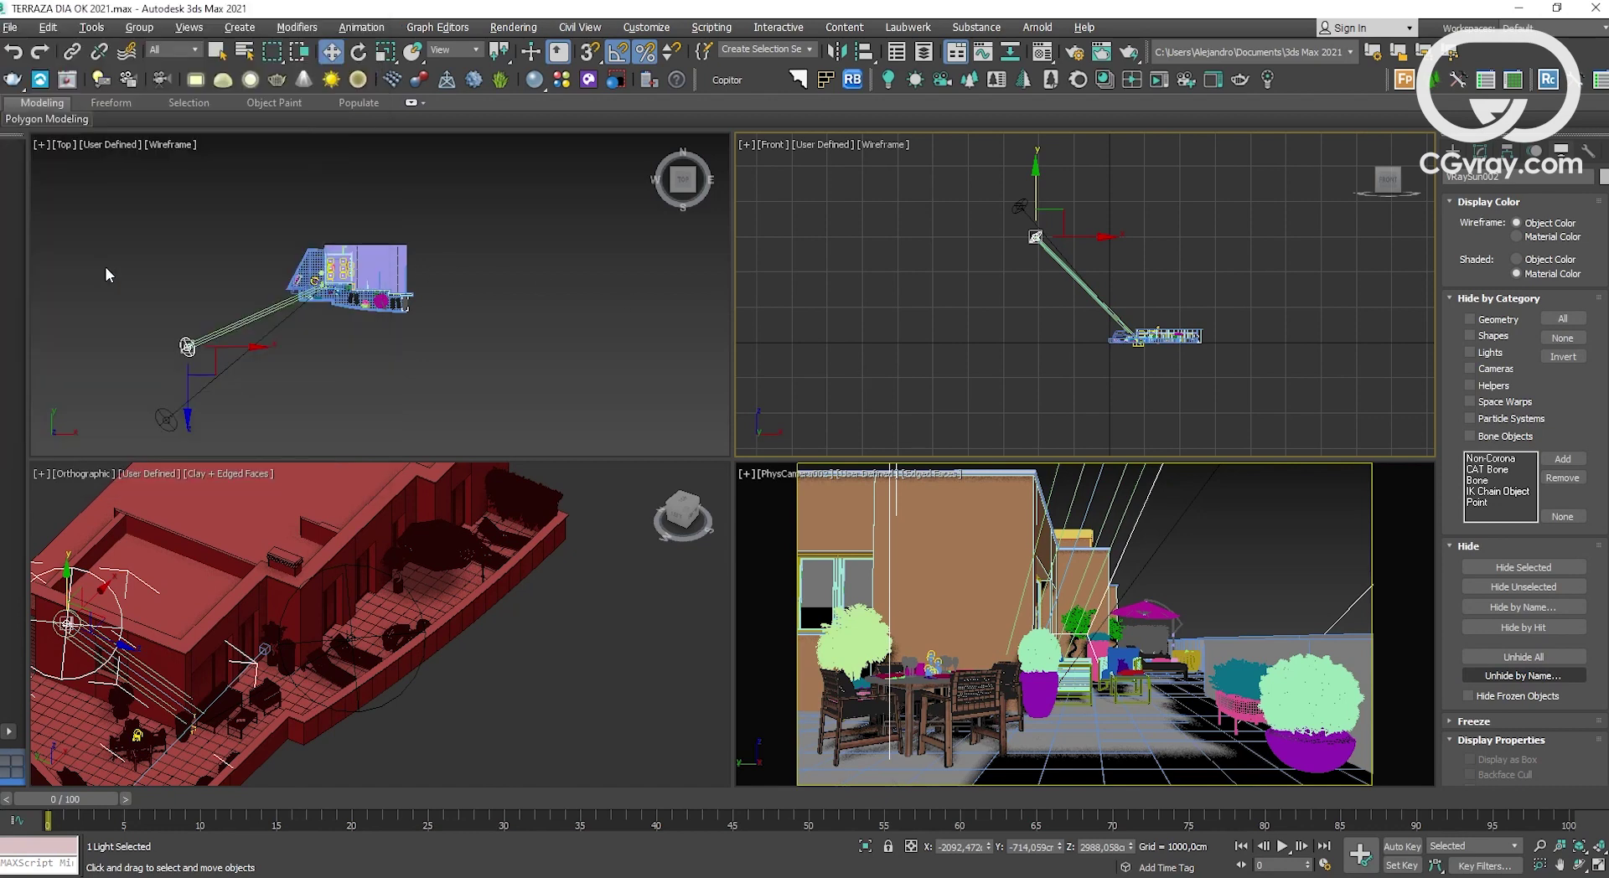
Step: In the Top view, select the woman and terrace floor and isolate them with Alt+Q
right_click(488, 374)
key("alt+w")
scroll(545, 411, "up", 1)
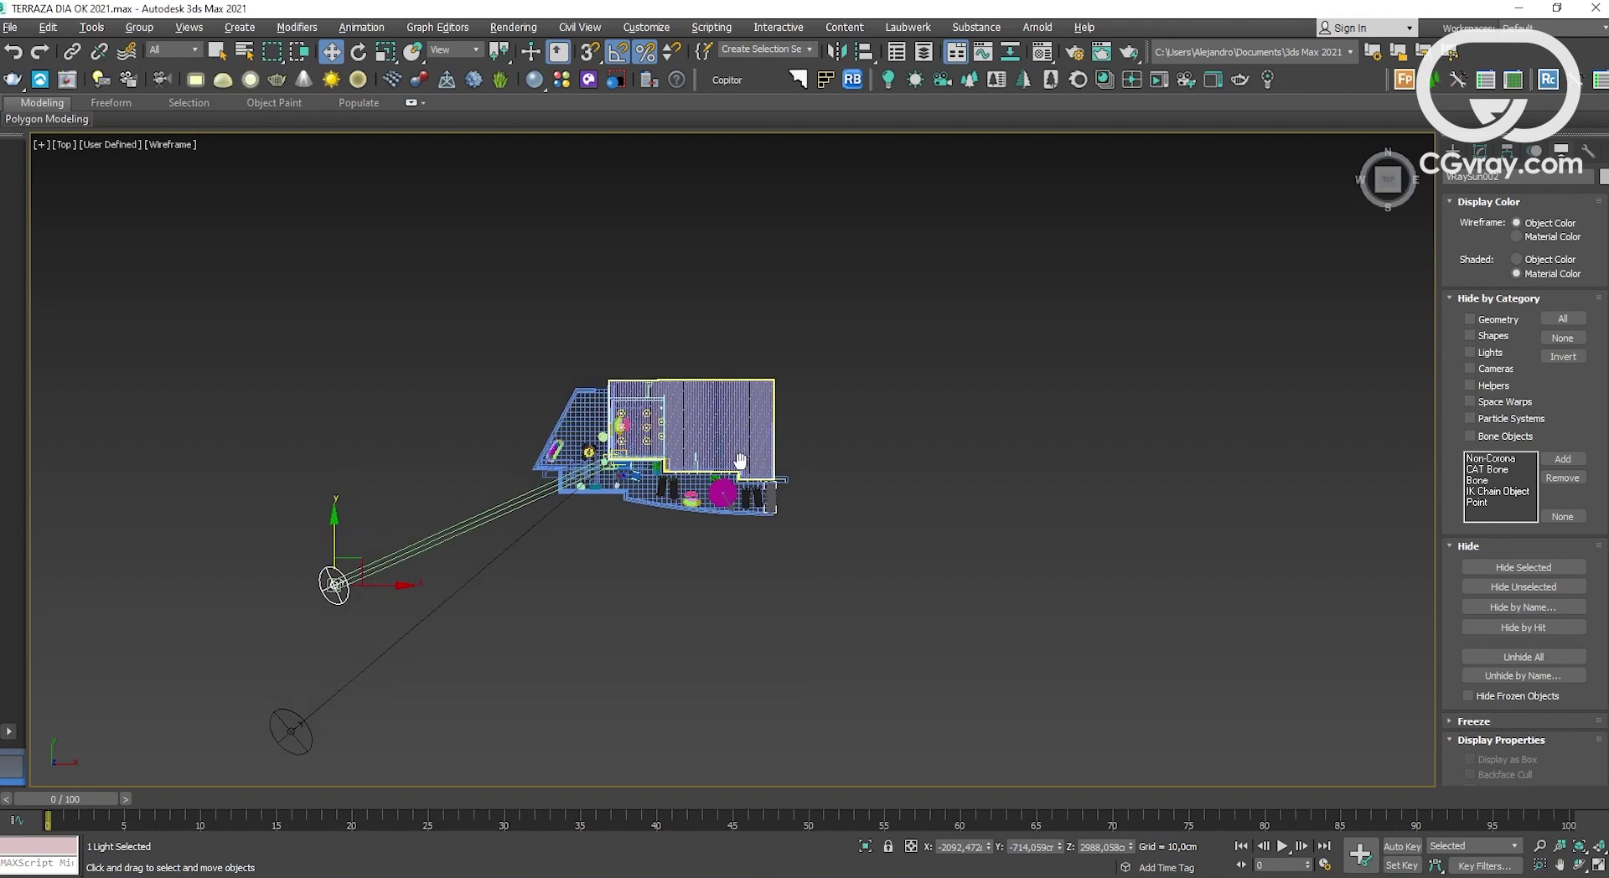
scroll(578, 445, "up", 4)
scroll(609, 484, "up", 2)
scroll(609, 484, "up", 2)
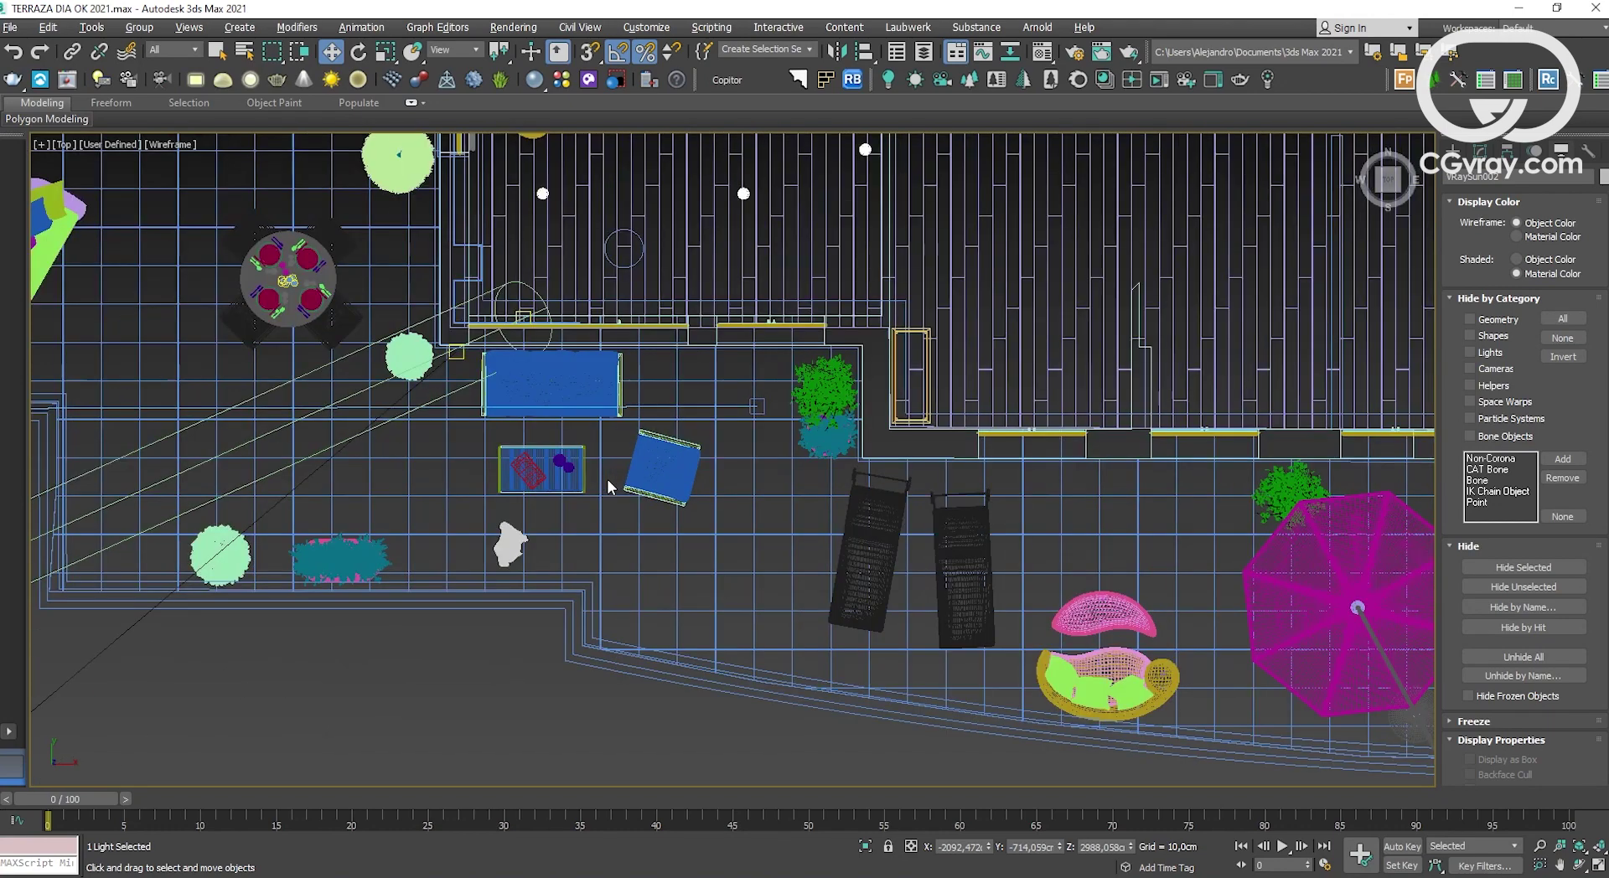
left_click(508, 545)
left_click(596, 541, "ctrl")
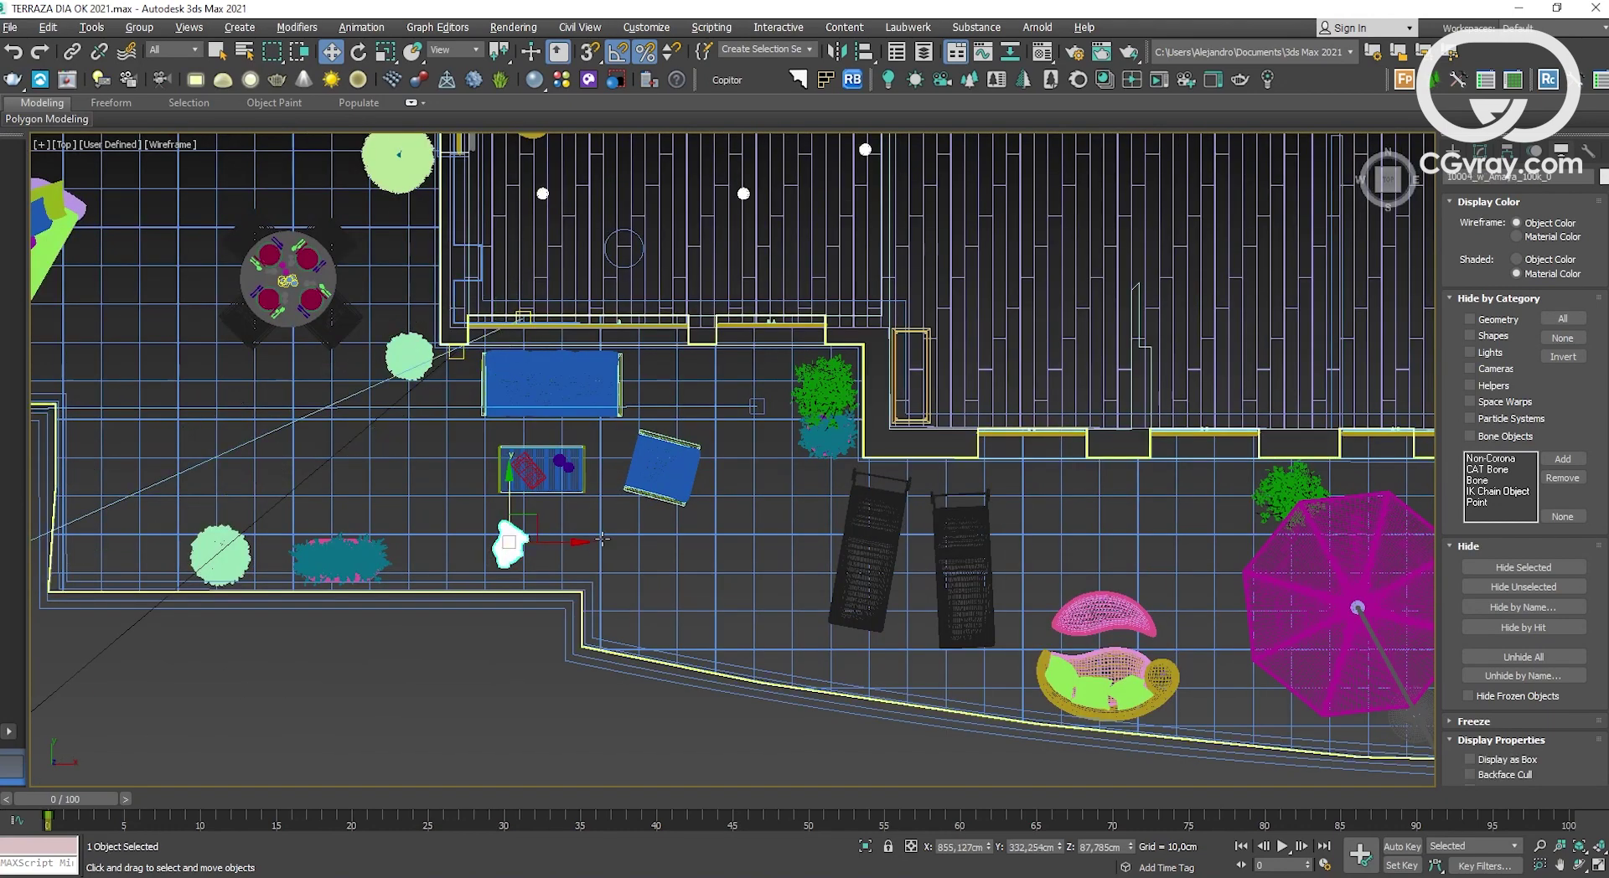
key("alt+q")
key("alt+w")
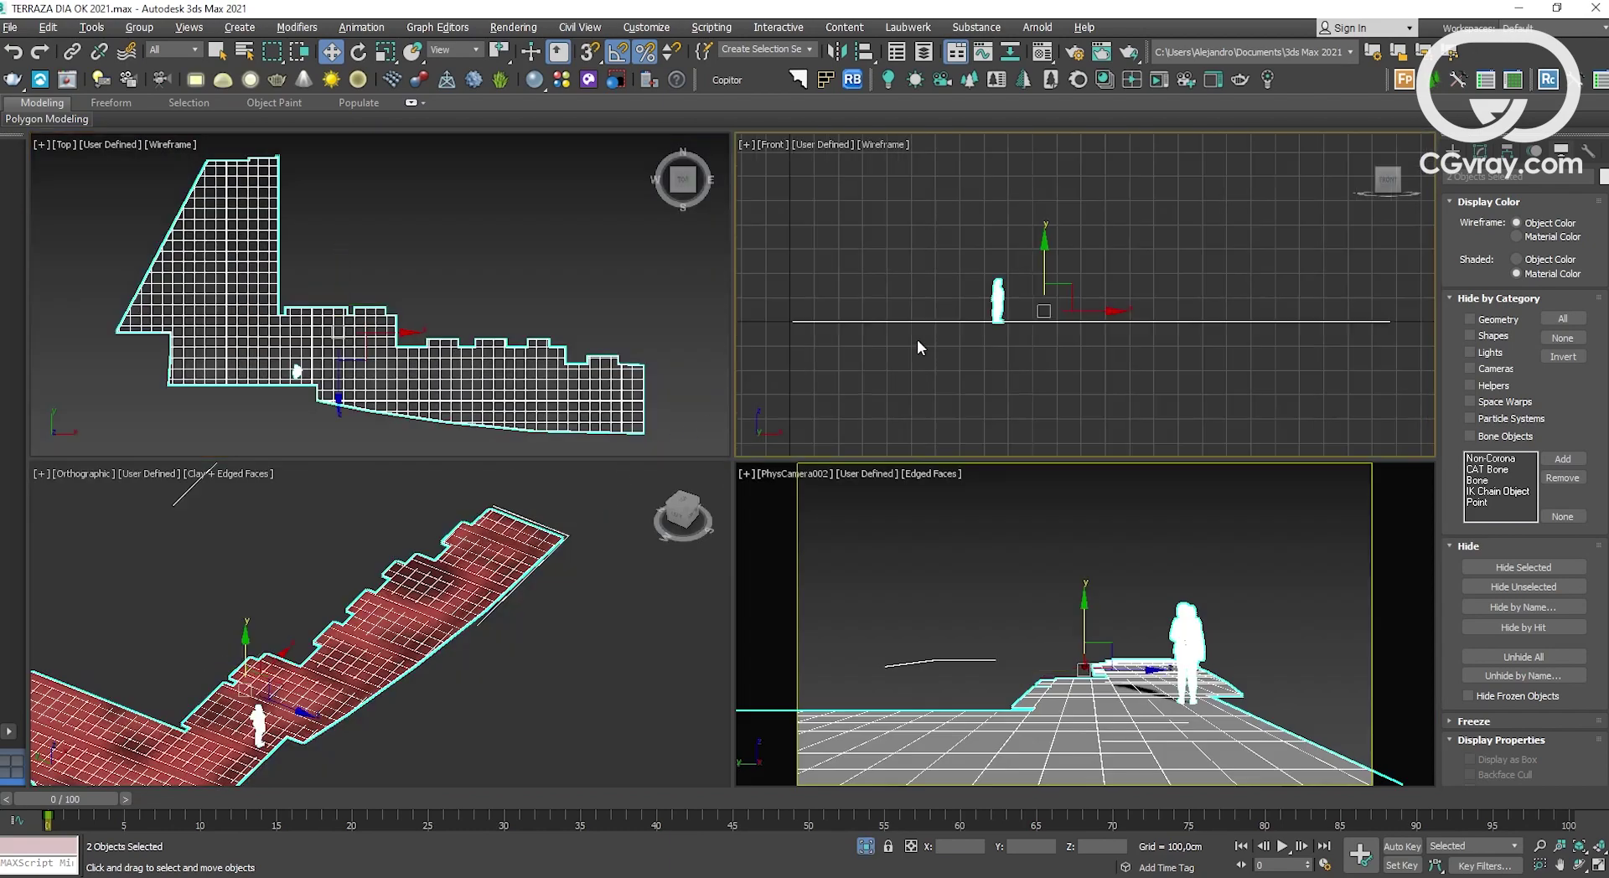
left_click(921, 367)
Step: Inspect the woman figure in the Front view to confirm she stands on the floor
key("alt+w")
scroll(645, 429, "up", 3)
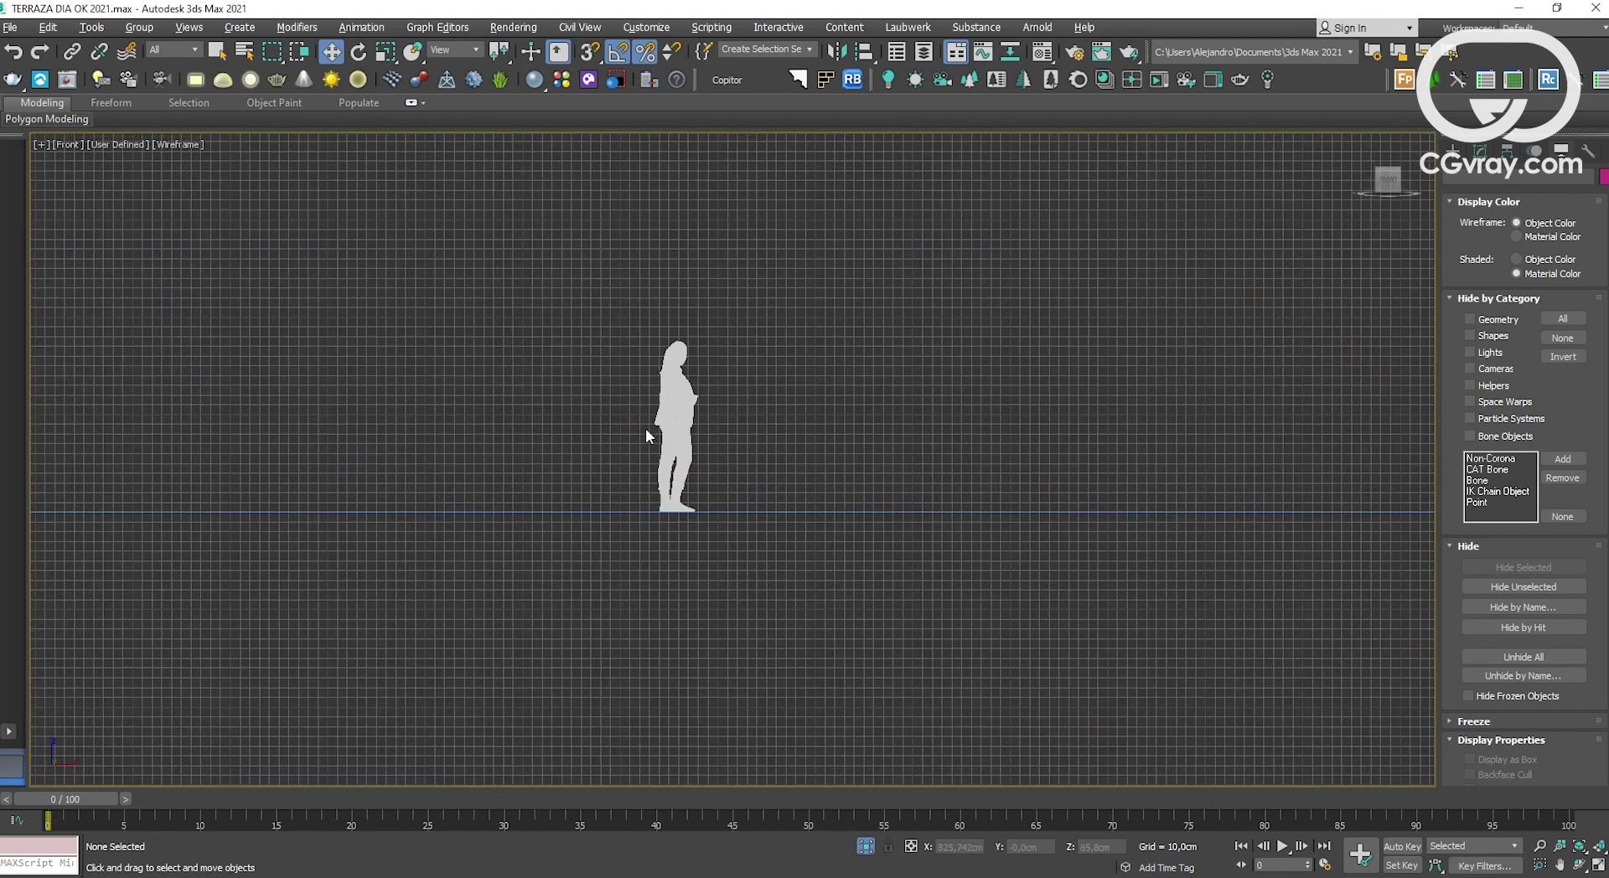
scroll(754, 574, "up", 3)
scroll(636, 578, "up", 3)
left_click(657, 551)
scroll(657, 554, "up", 2)
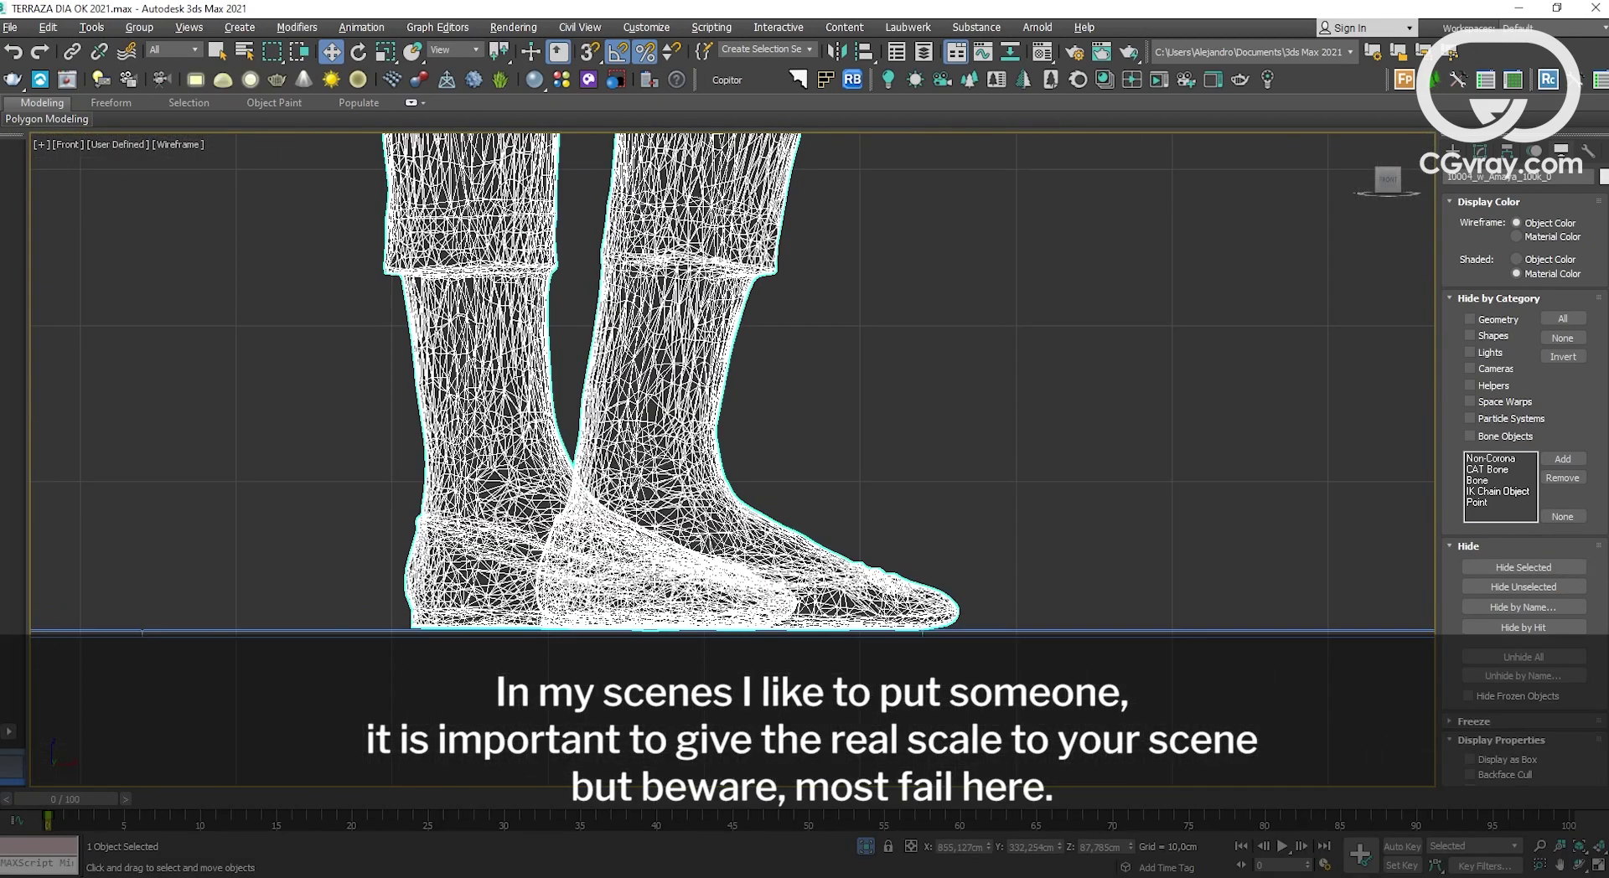
scroll(659, 579, "up", 2)
scroll(661, 599, "up", 2)
scroll(661, 598, "down", 3)
scroll(661, 599, "down", 3)
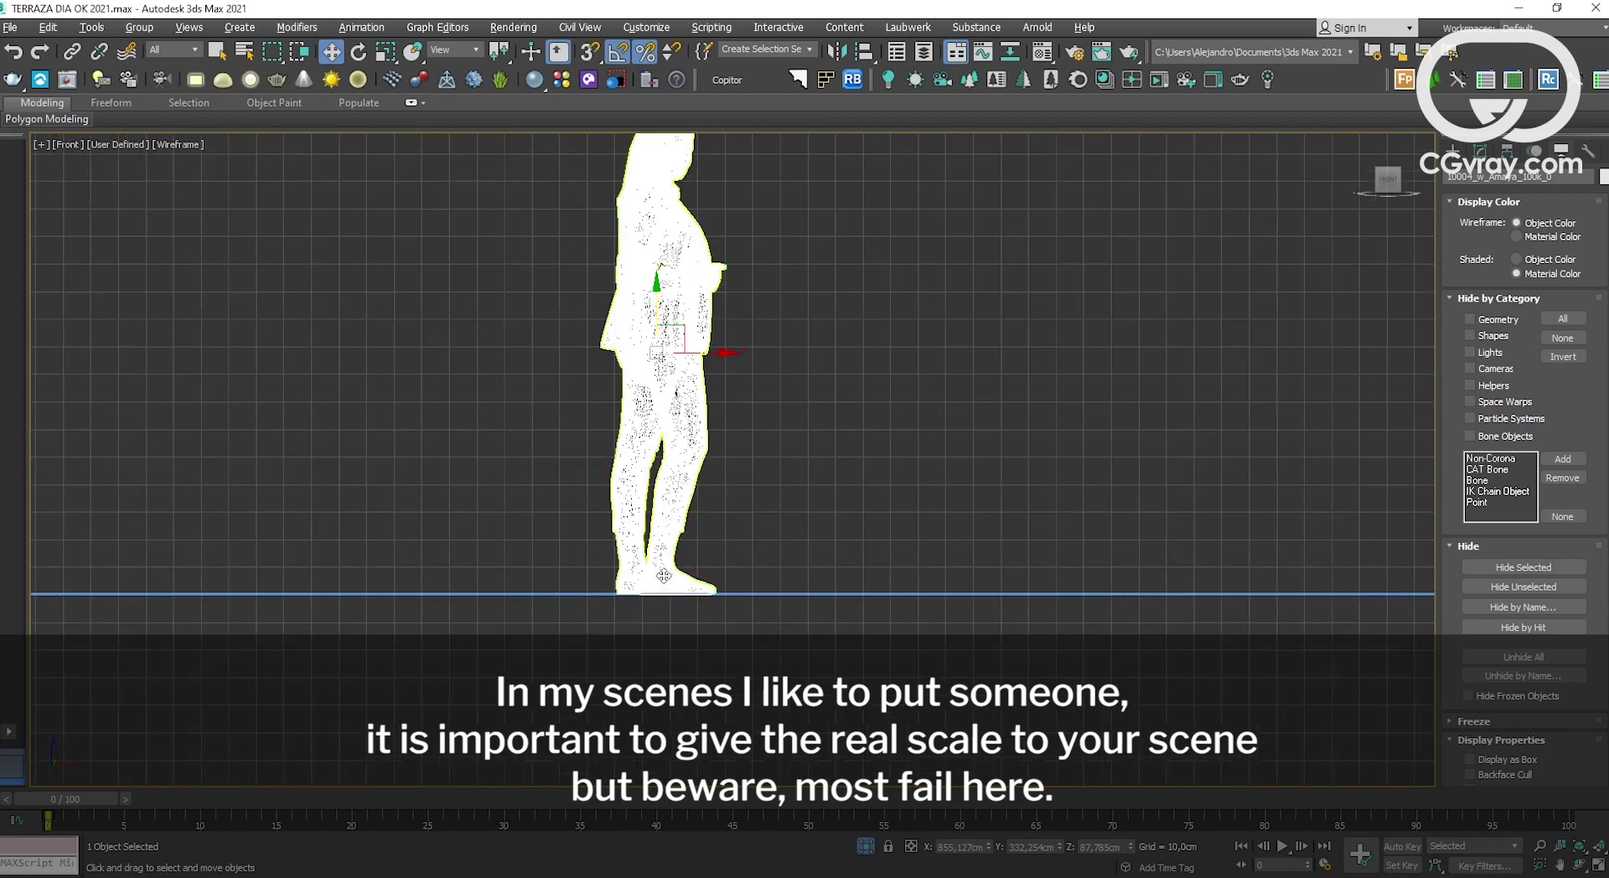
key("alt+w")
key("alt+w")
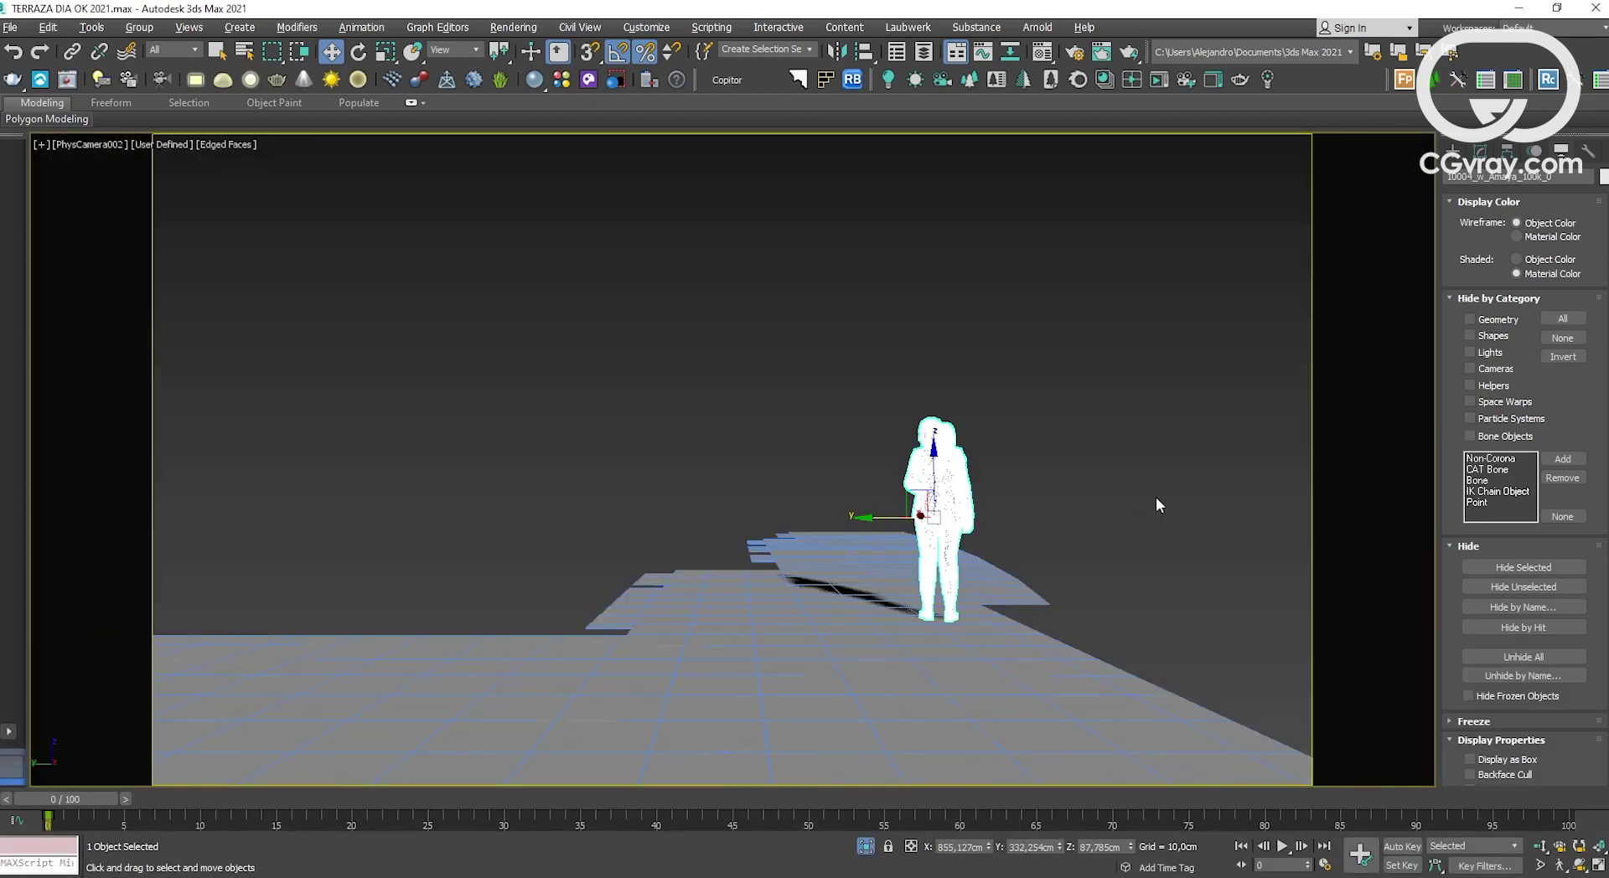
left_click(1155, 496)
left_click(934, 502)
Step: Draw a small box in the Top view next to the woman figure
key("alt+w")
right_click(610, 327)
key("alt+w")
left_click(611, 322)
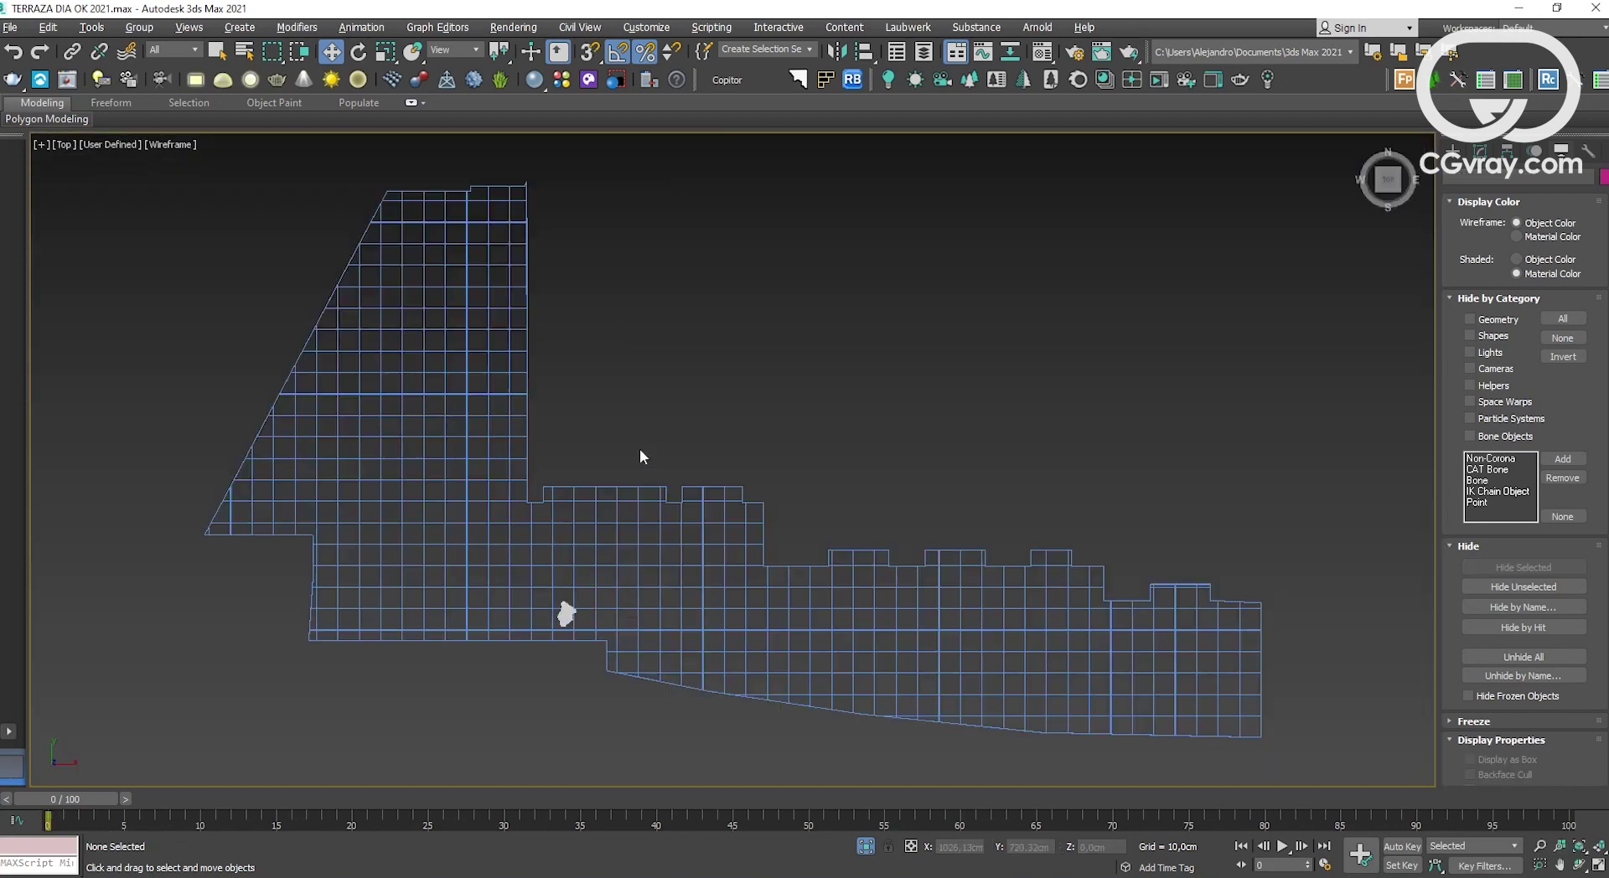
middle_click_drag(640, 449, 648, 300)
left_click(1453, 150)
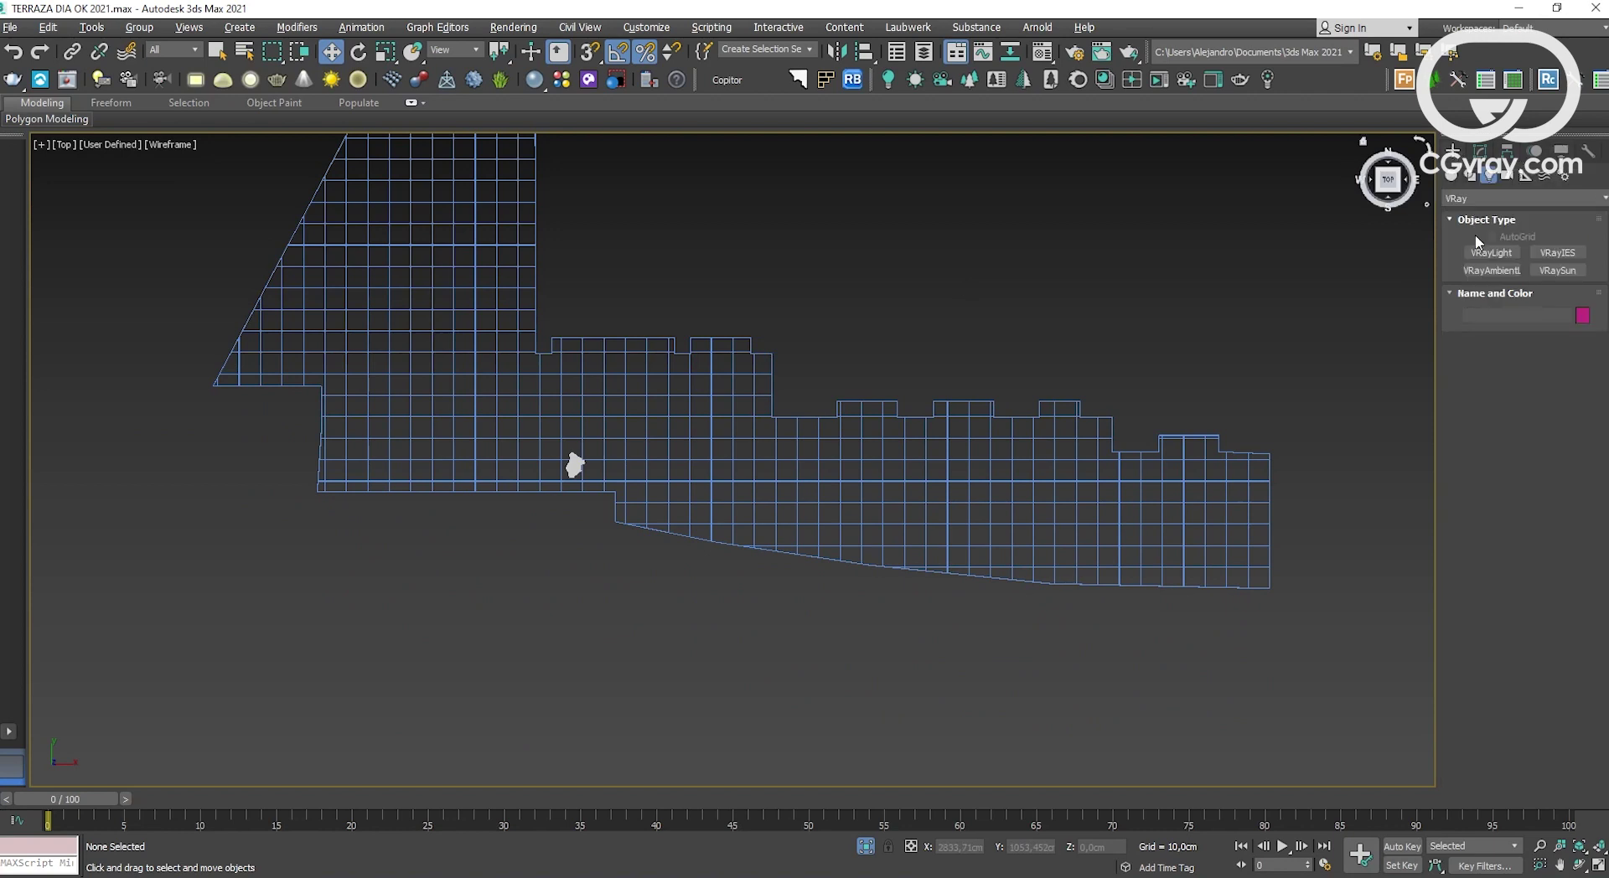
left_click(1491, 252)
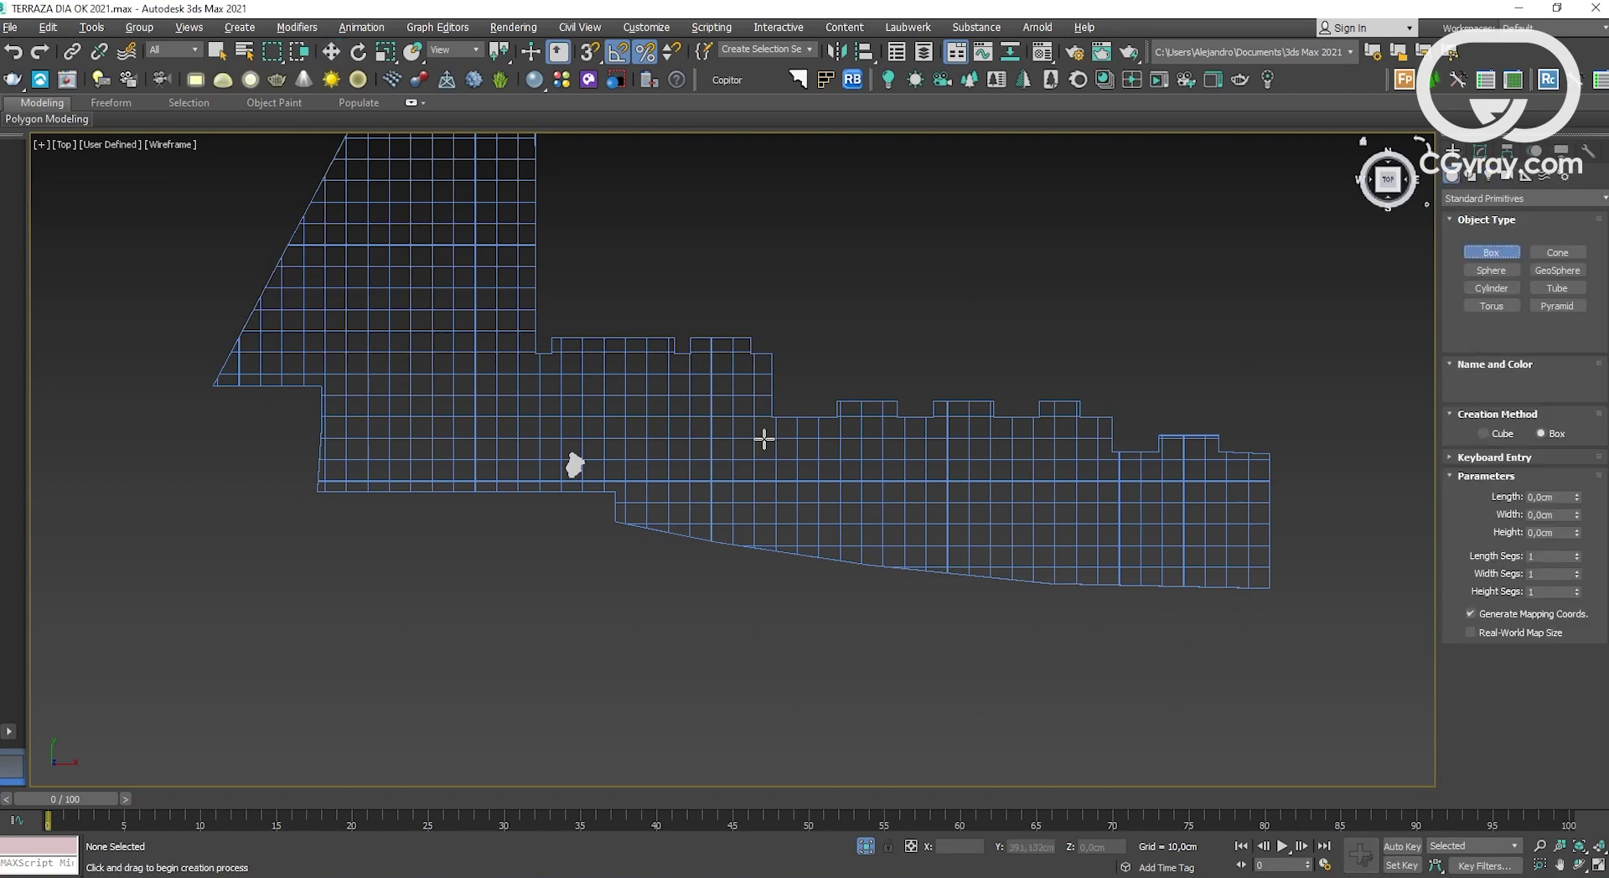
left_click_drag(568, 424, 584, 439)
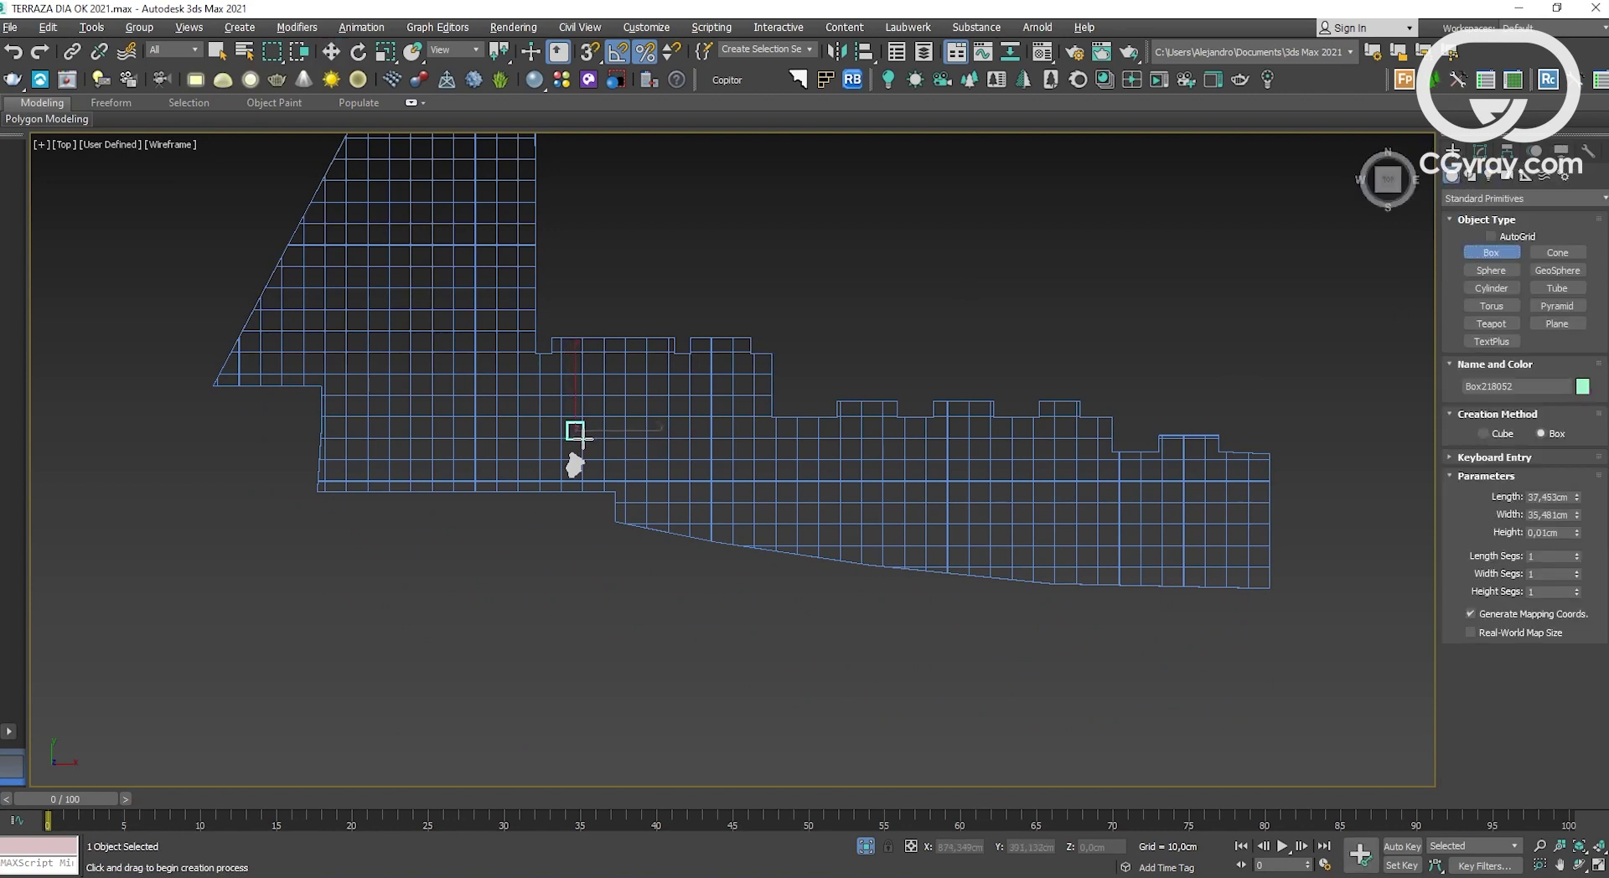
left_click(582, 379)
key("w")
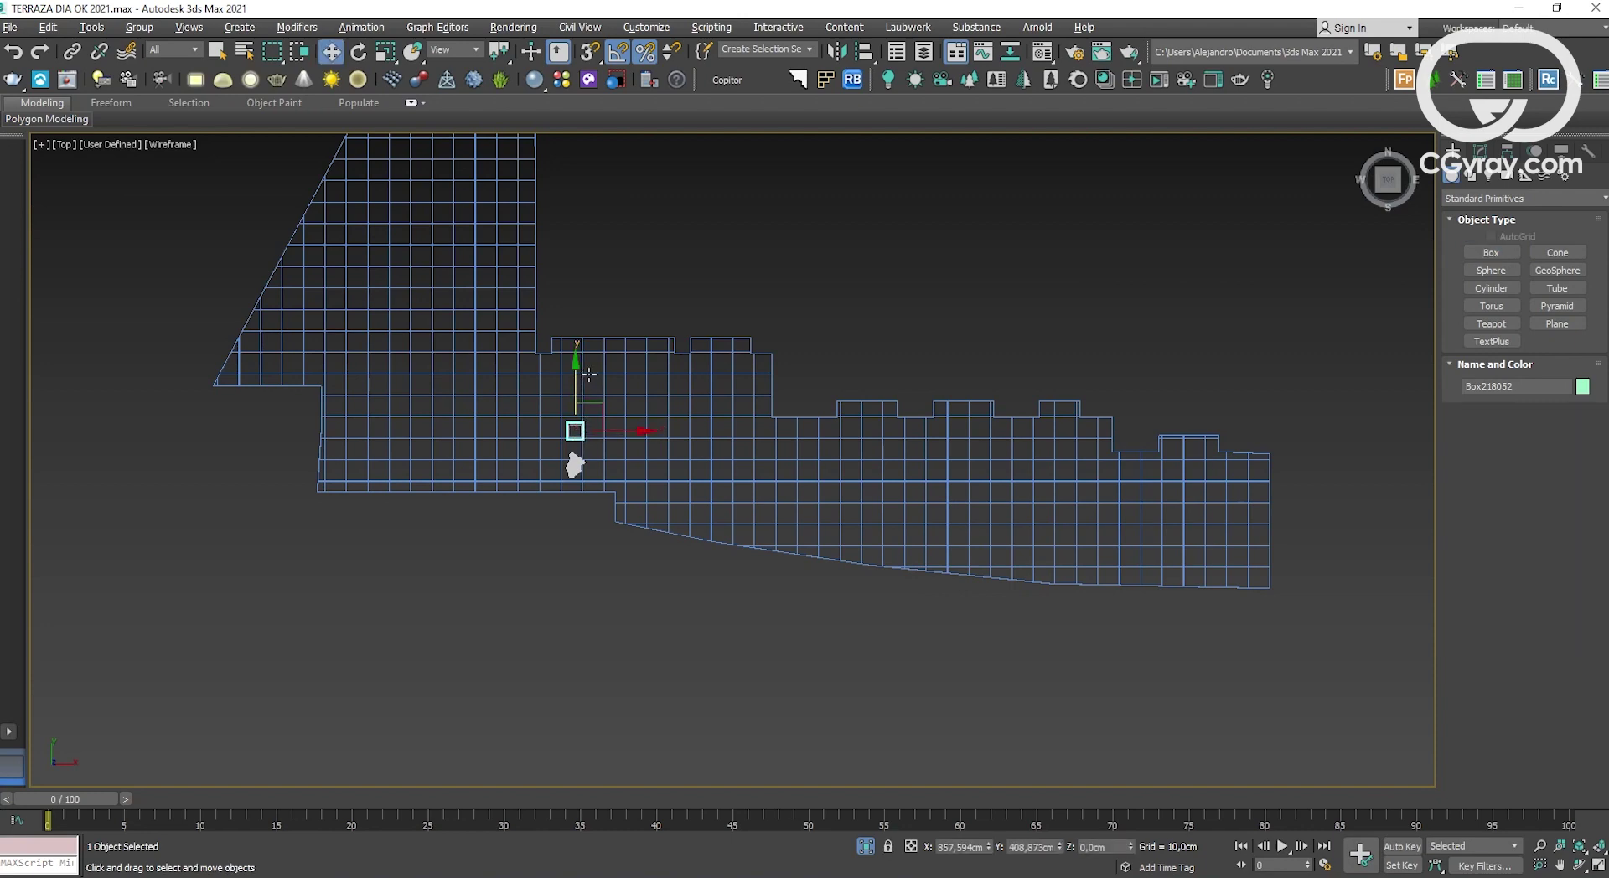
key("alt+w")
key("alt+w")
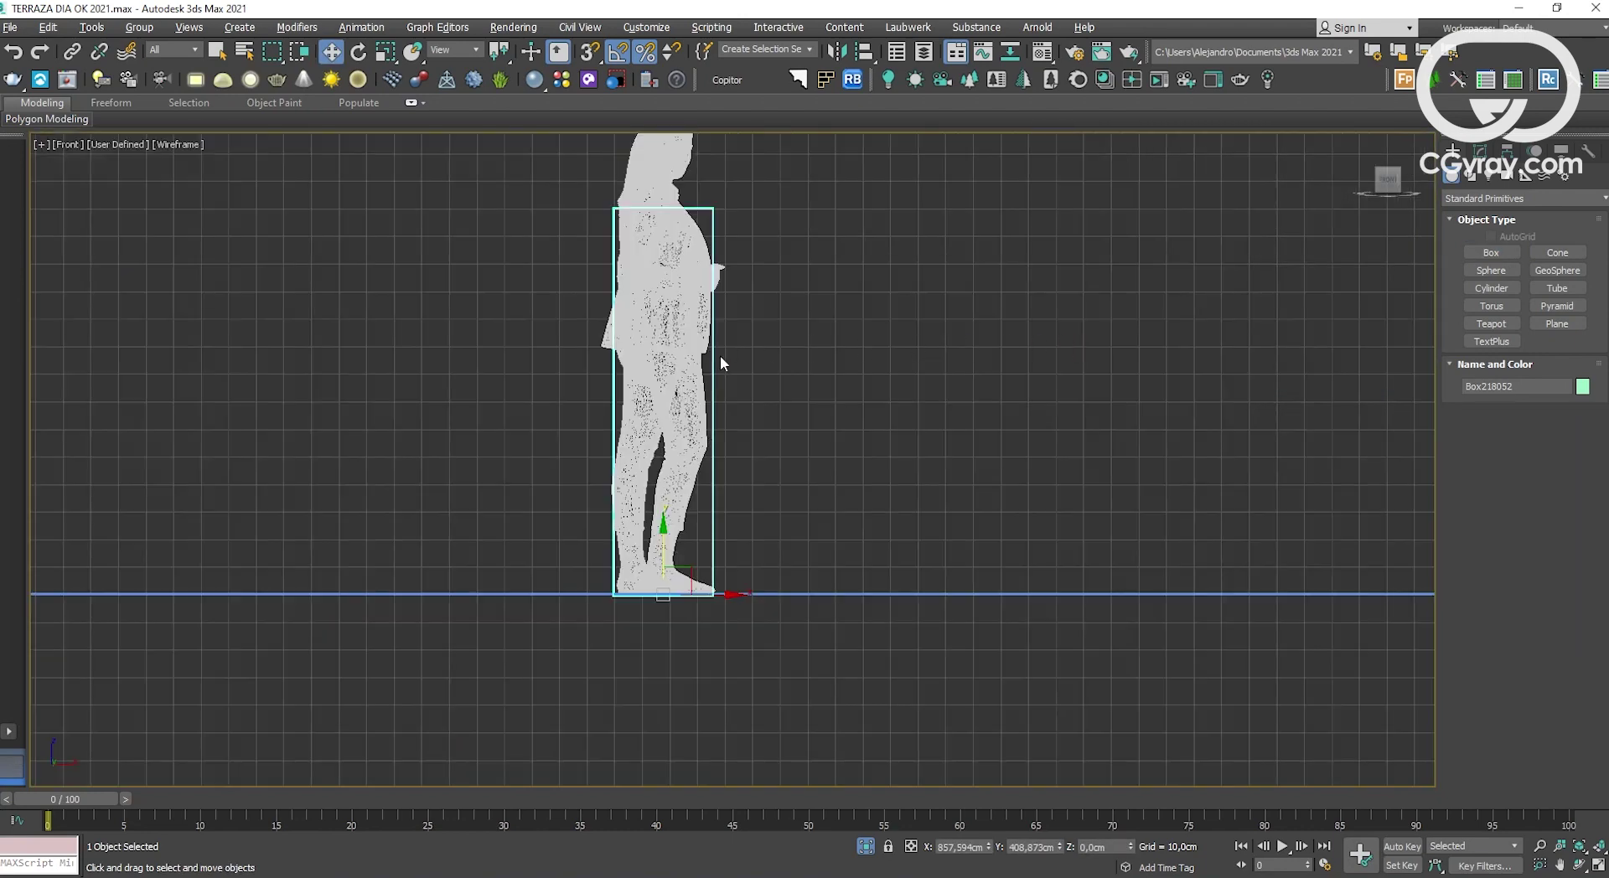
middle_click_drag(722, 362, 721, 402)
Step: Set the box's Height to 175 cm in the Modify panel
left_click(1479, 151)
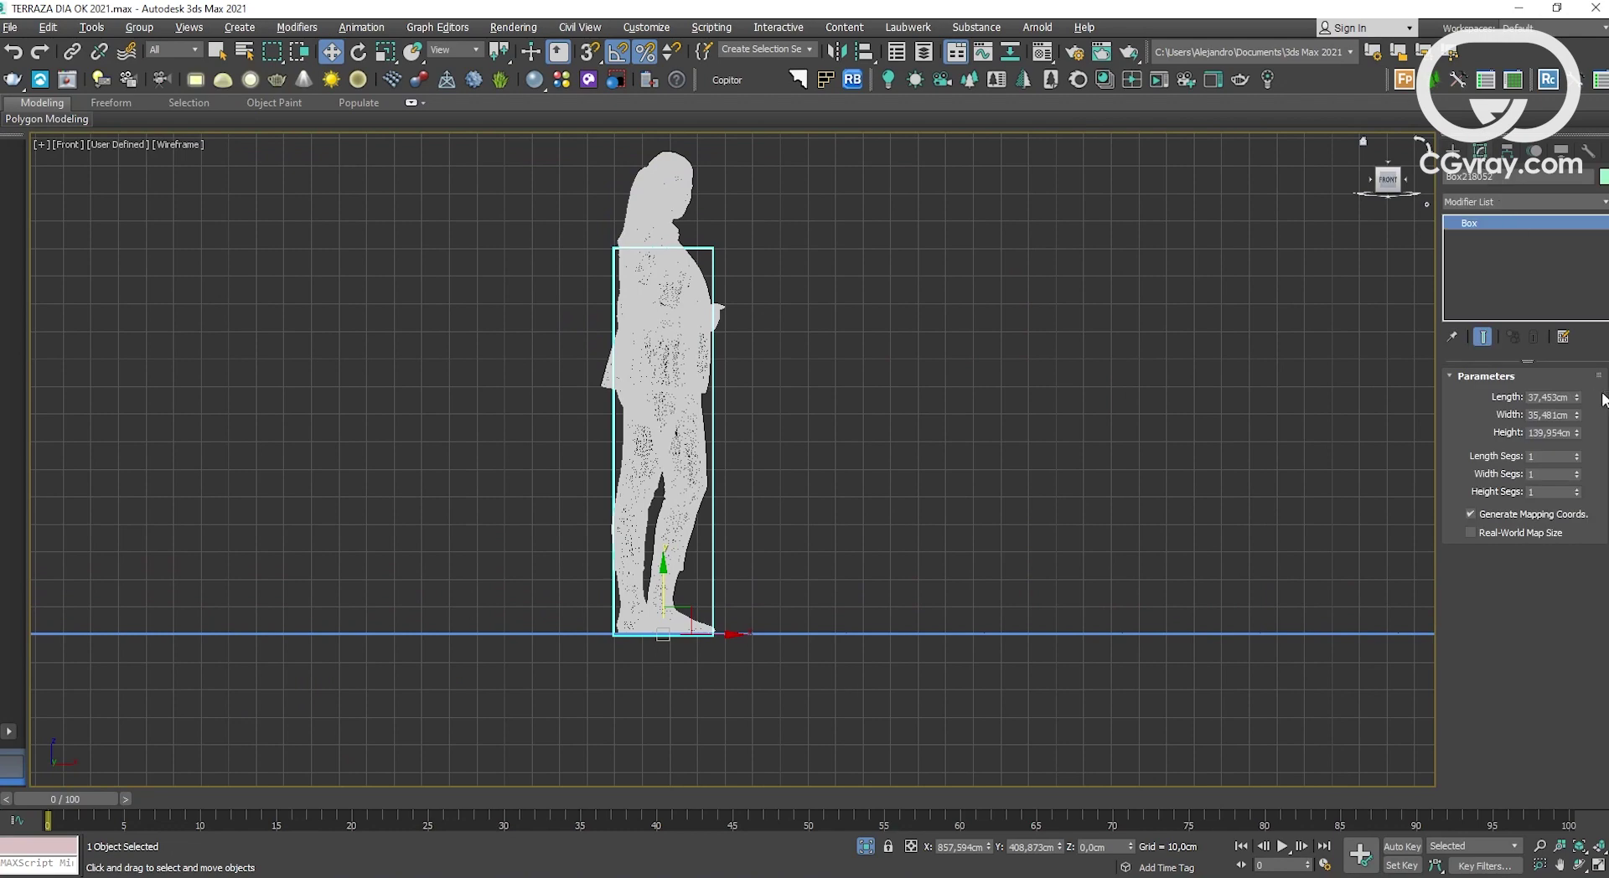
left_click_drag(1577, 433, 1576, 408)
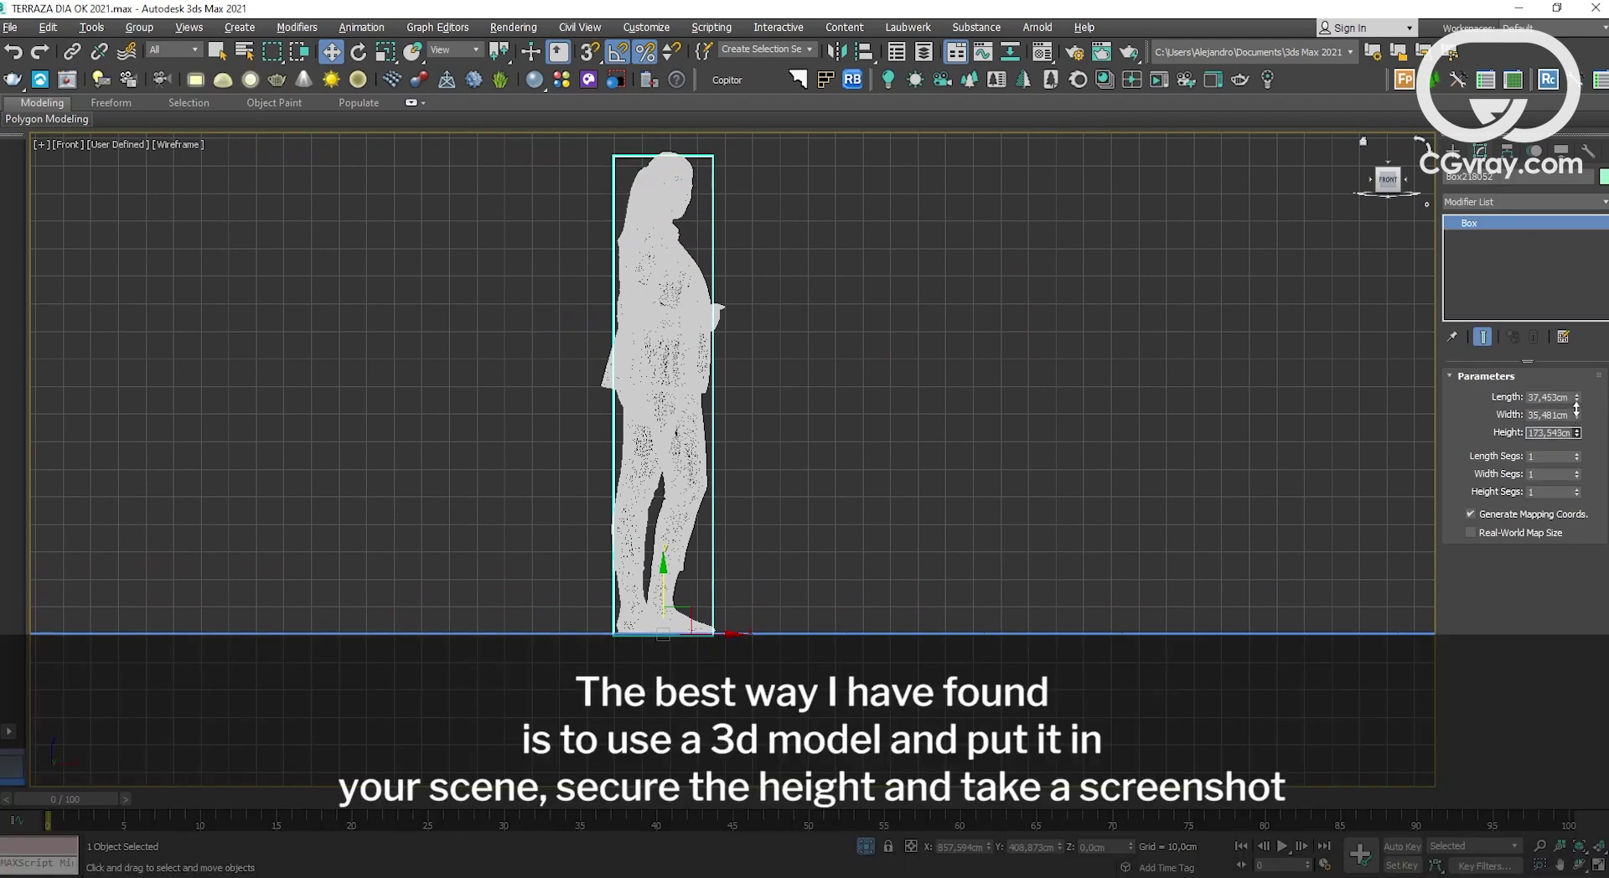
double_click(1552, 432)
type("175")
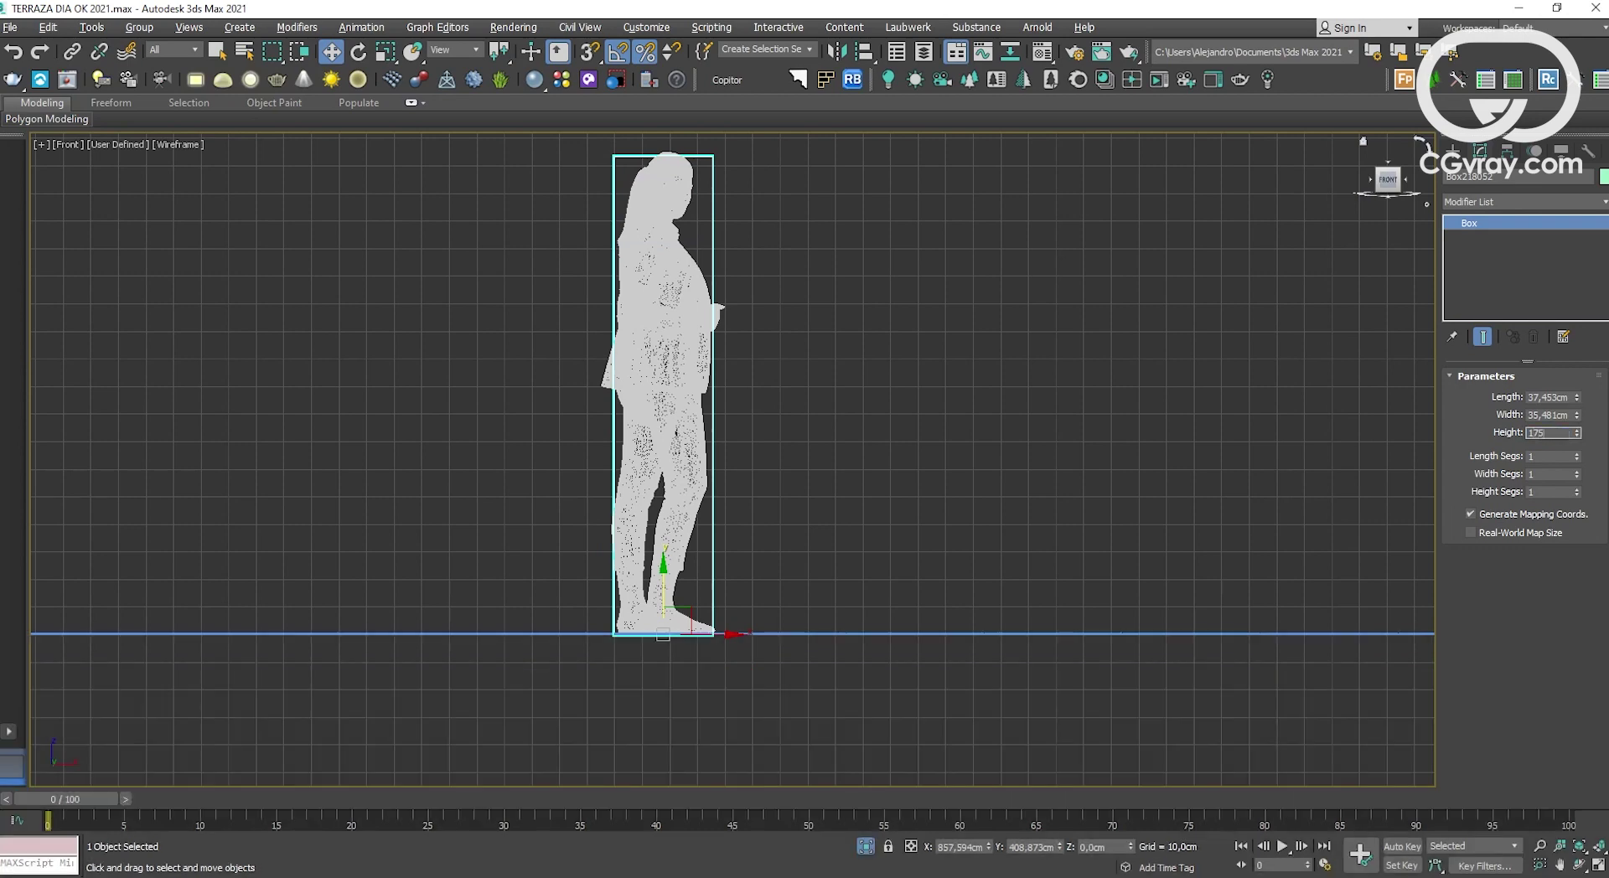
key("Return")
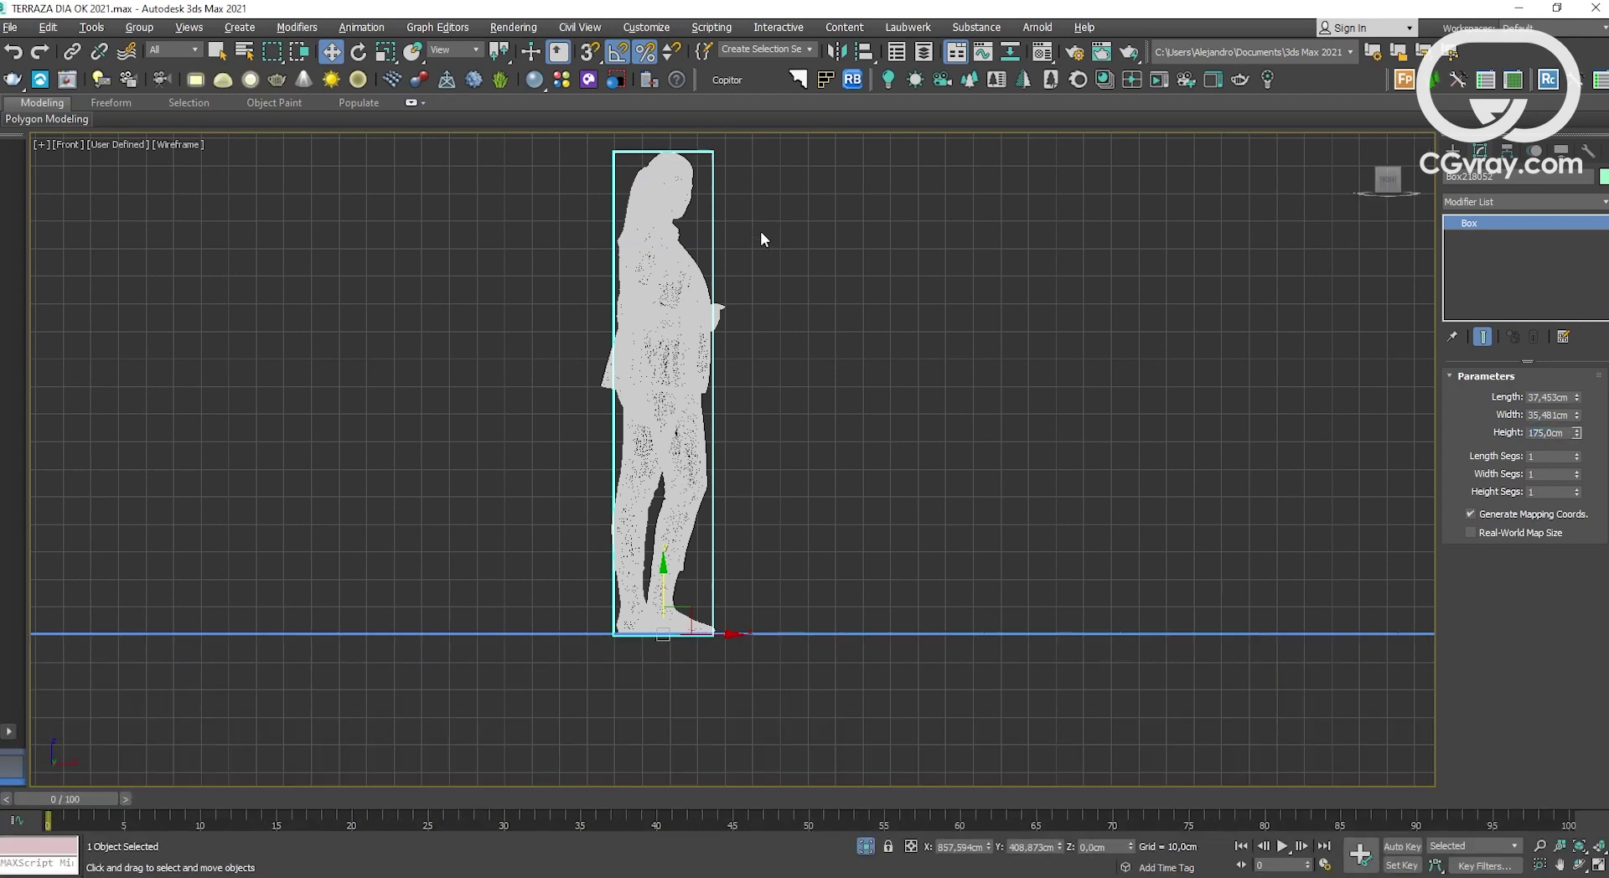
left_click(761, 230)
key("alt+w")
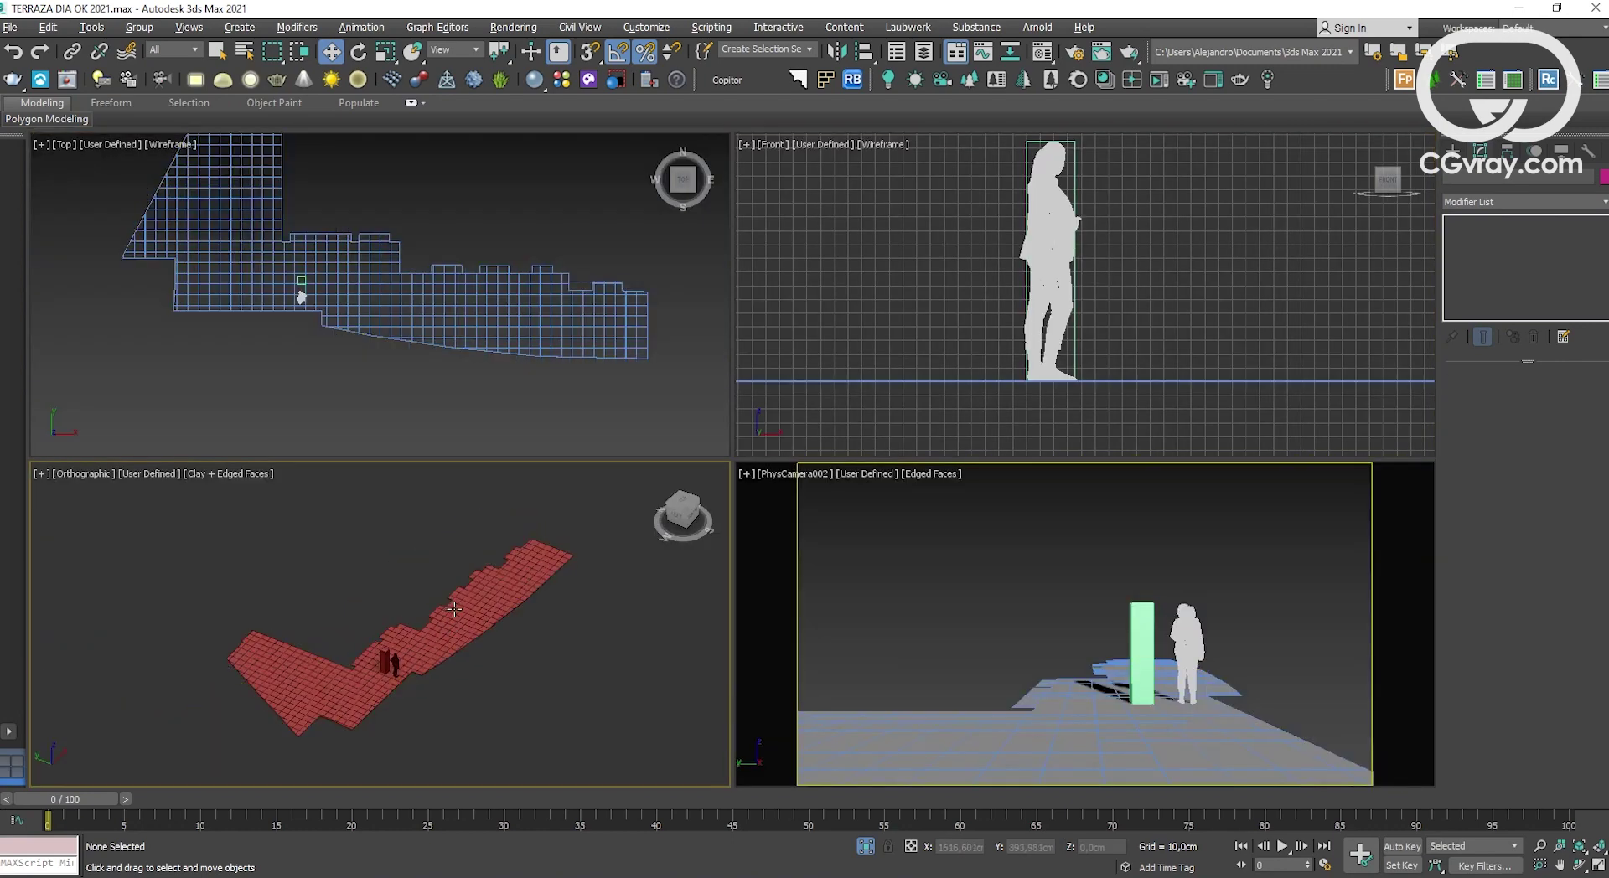
Step: Delete the reference box and rotate the woman figure around her vertical axis
key("alt+w")
scroll(745, 572, "up", 1)
scroll(729, 553, "up", 5)
scroll(707, 531, "up", 2)
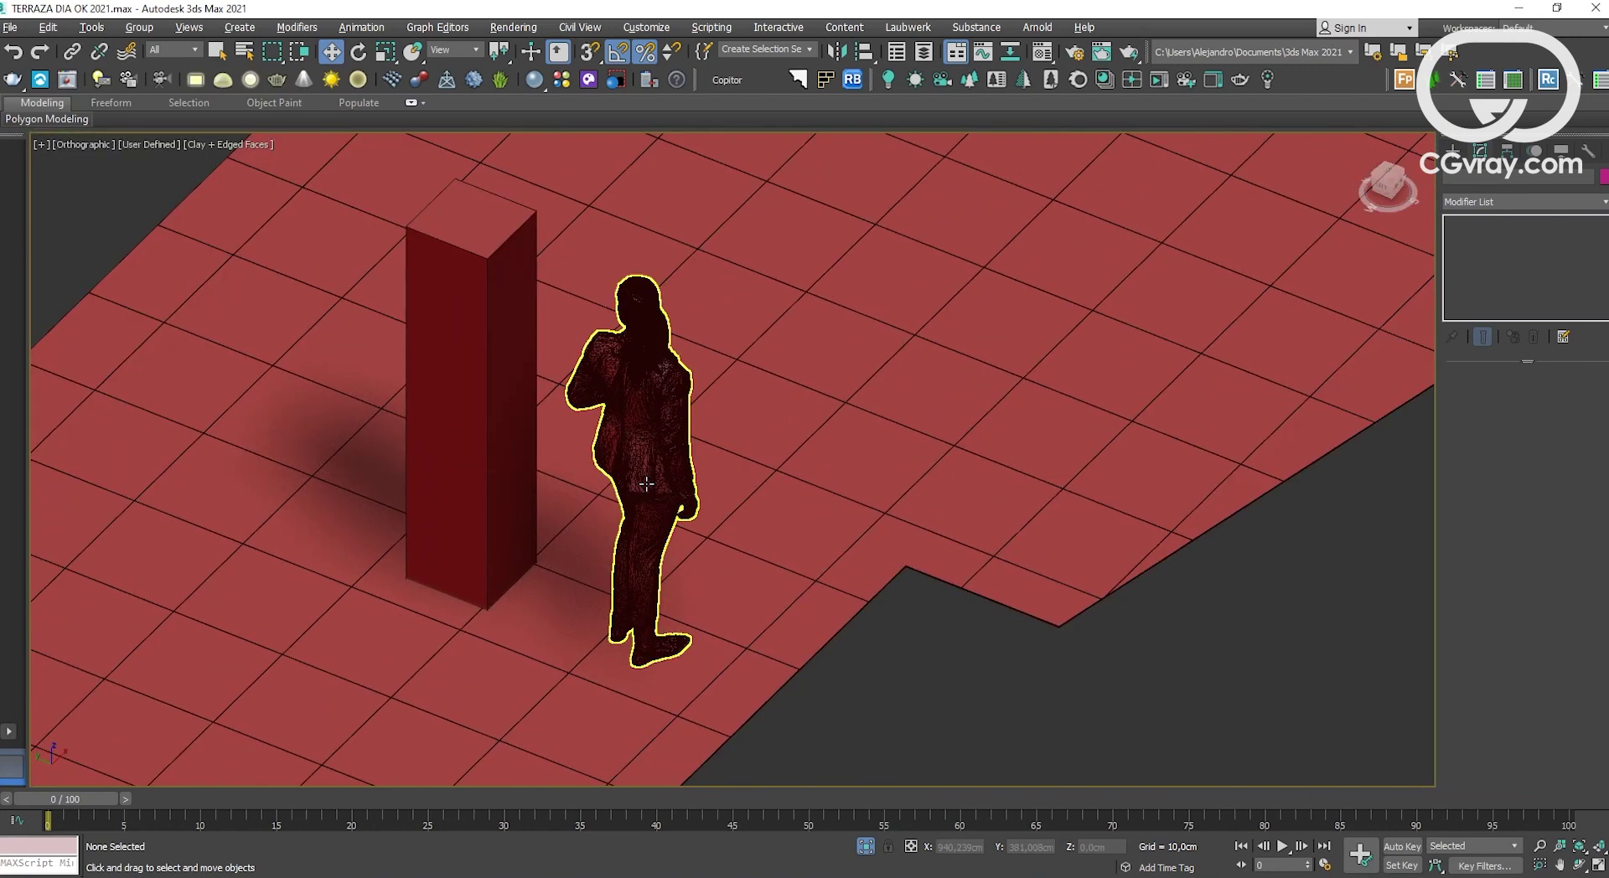
scroll(637, 469, "up", 2)
left_click(389, 312)
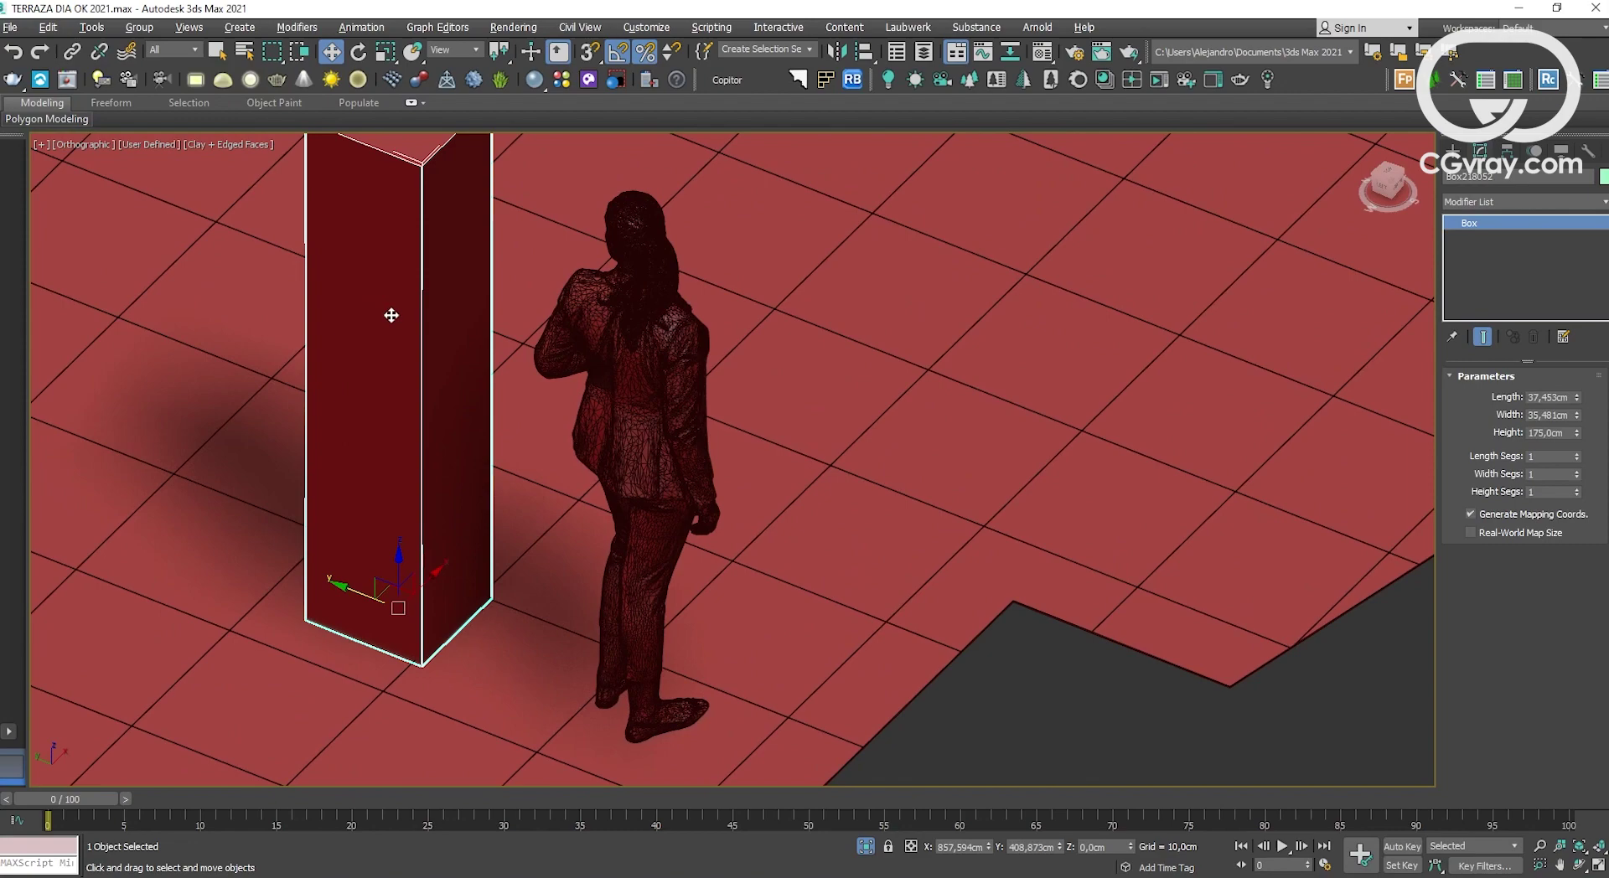
key("Delete")
left_click(630, 403)
right_click(630, 403)
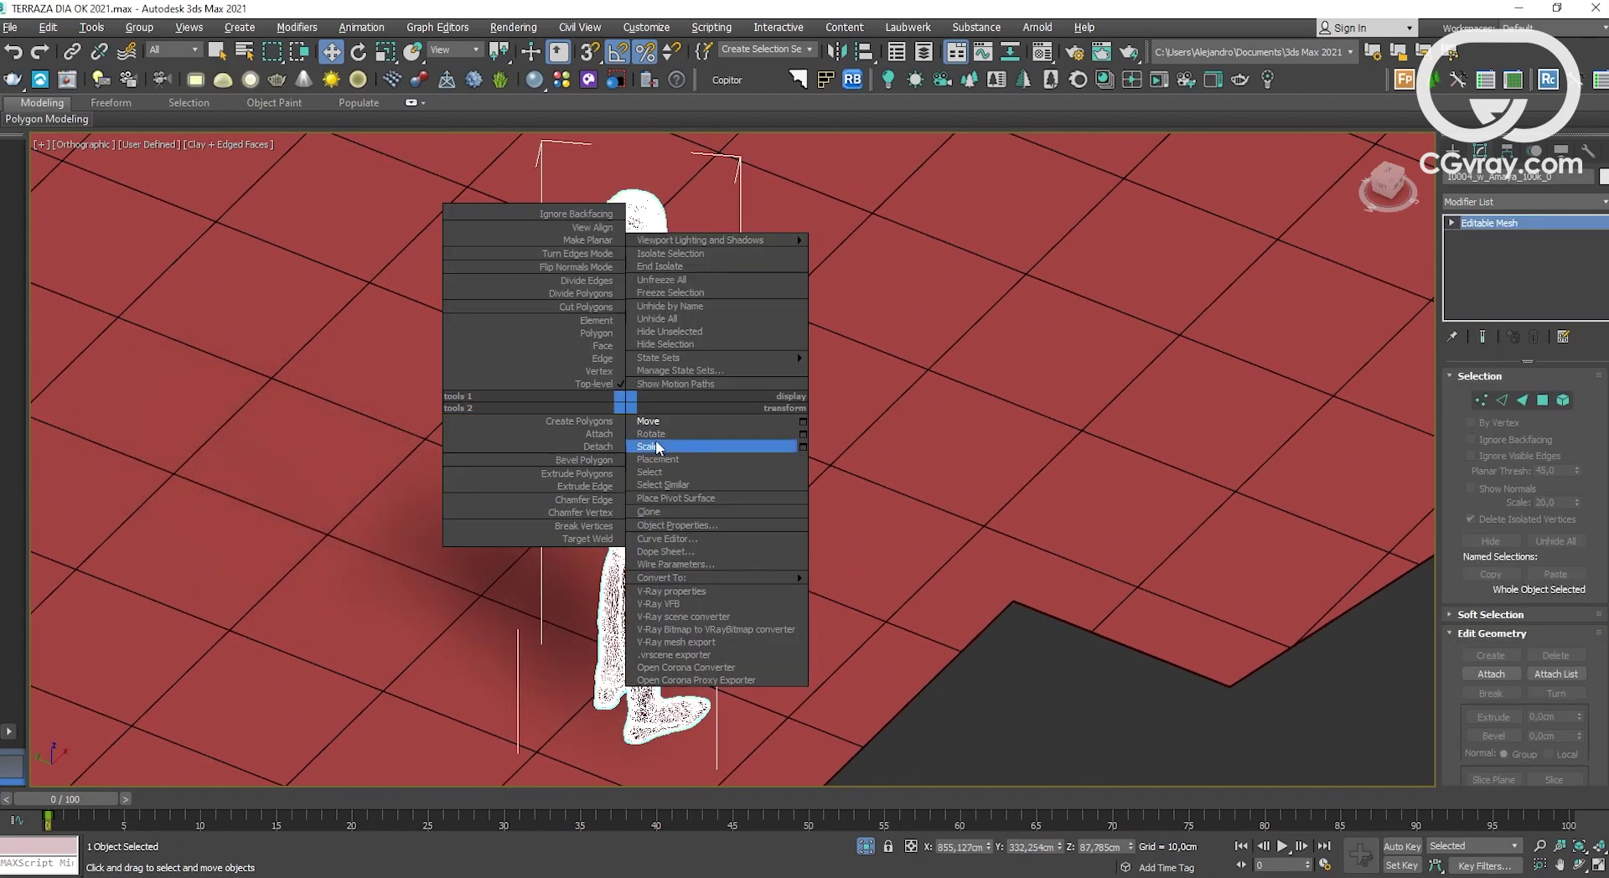
left_click(662, 448)
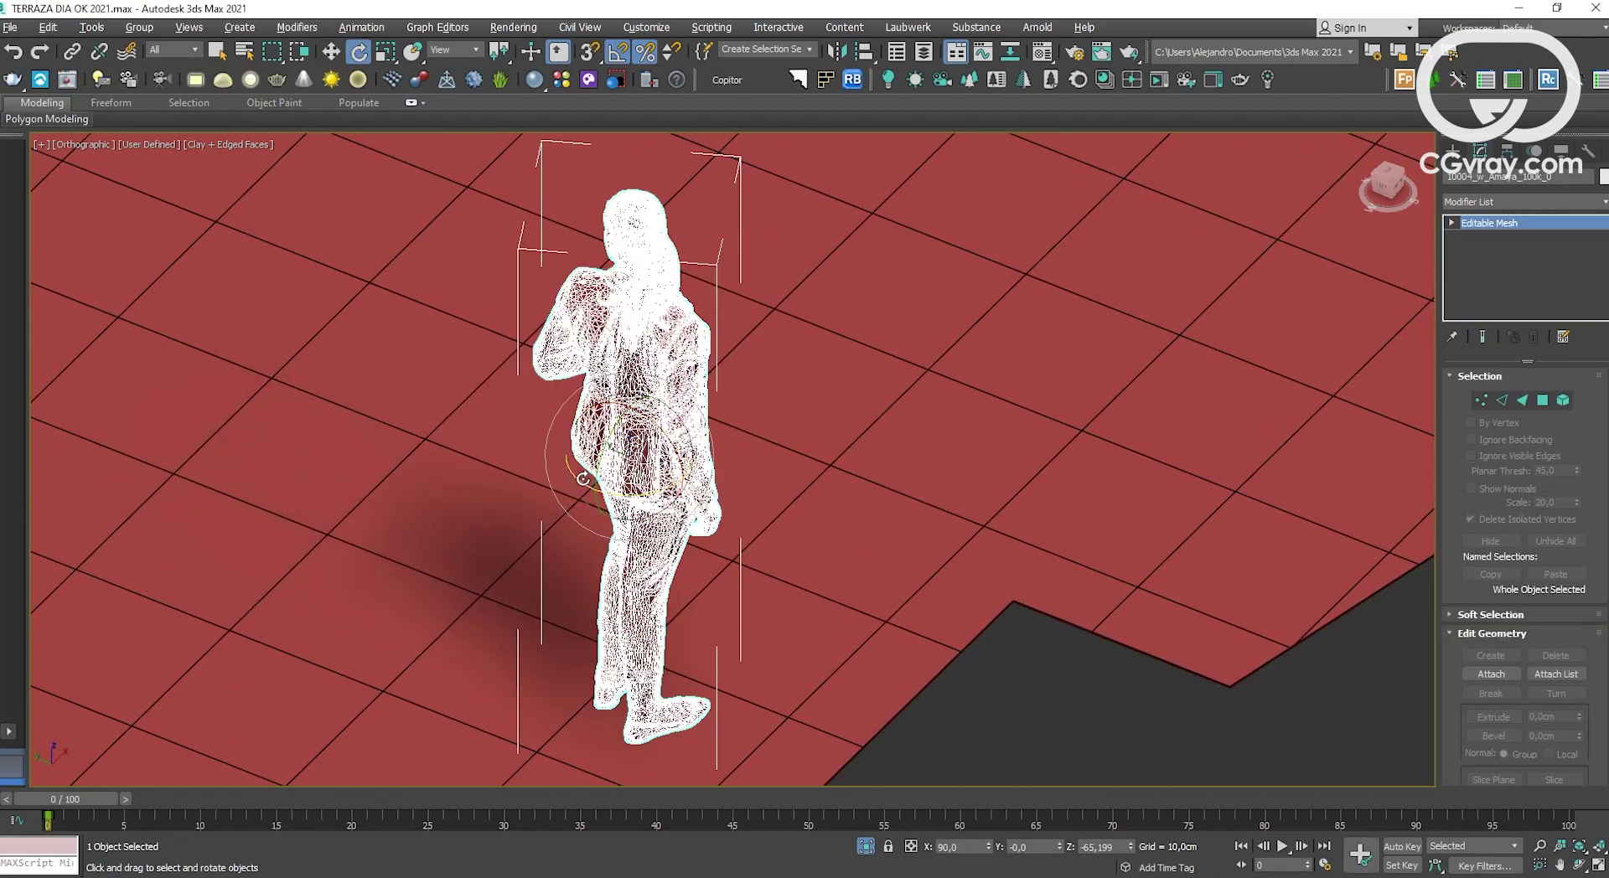
left_click_drag(585, 479, 637, 503)
Step: Move the figure beside the small table, to about X 814 cm, checking the camera view
key("alt+w")
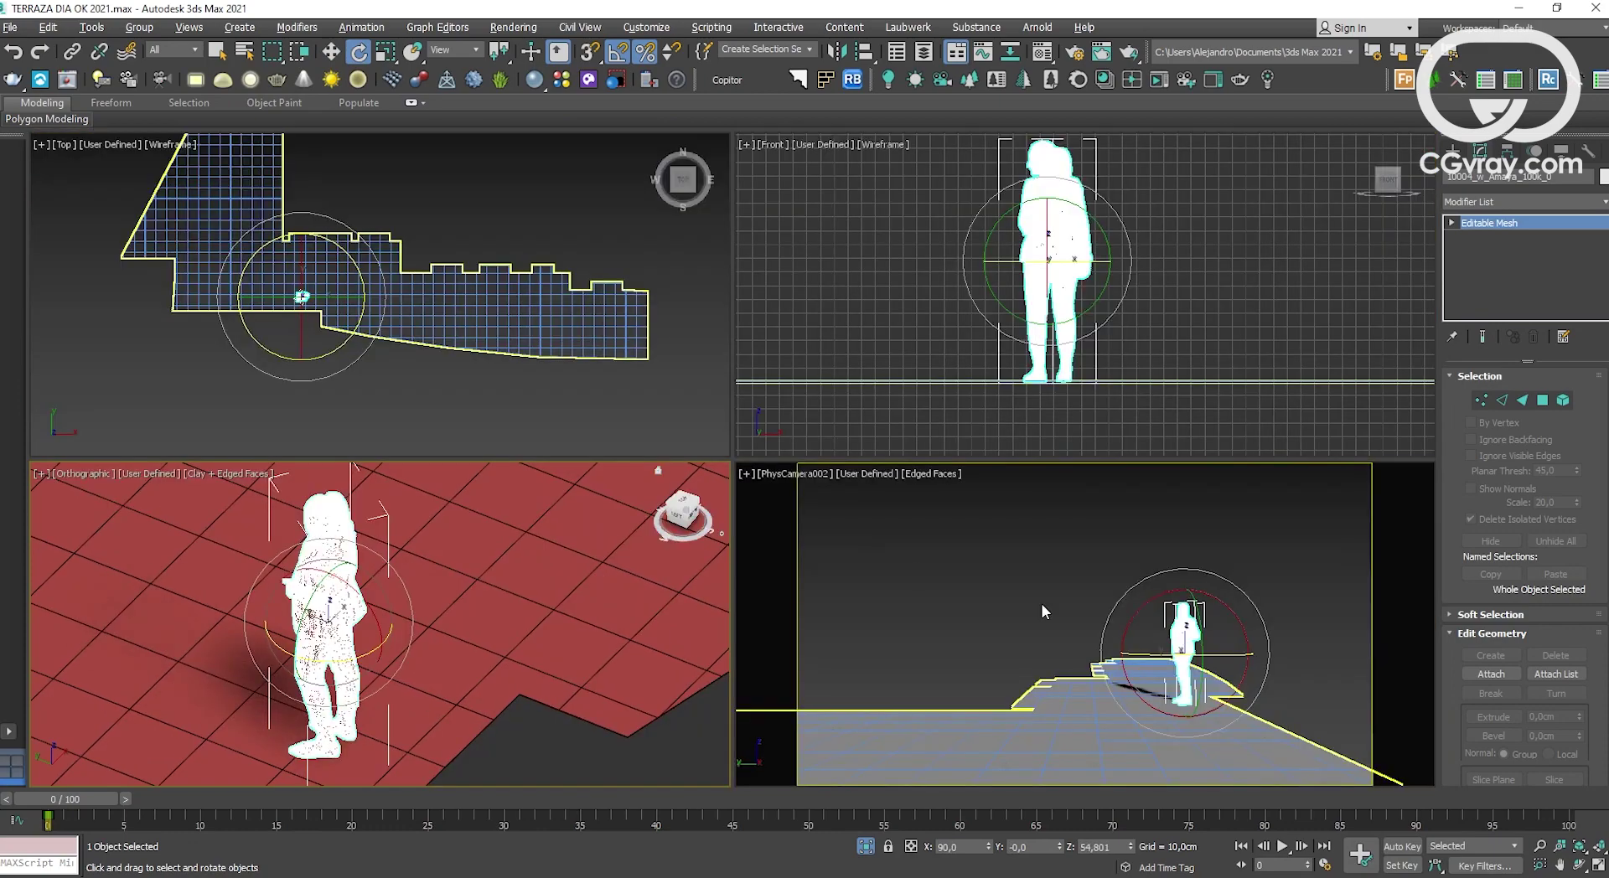
right_click(1043, 604)
key("alt+w")
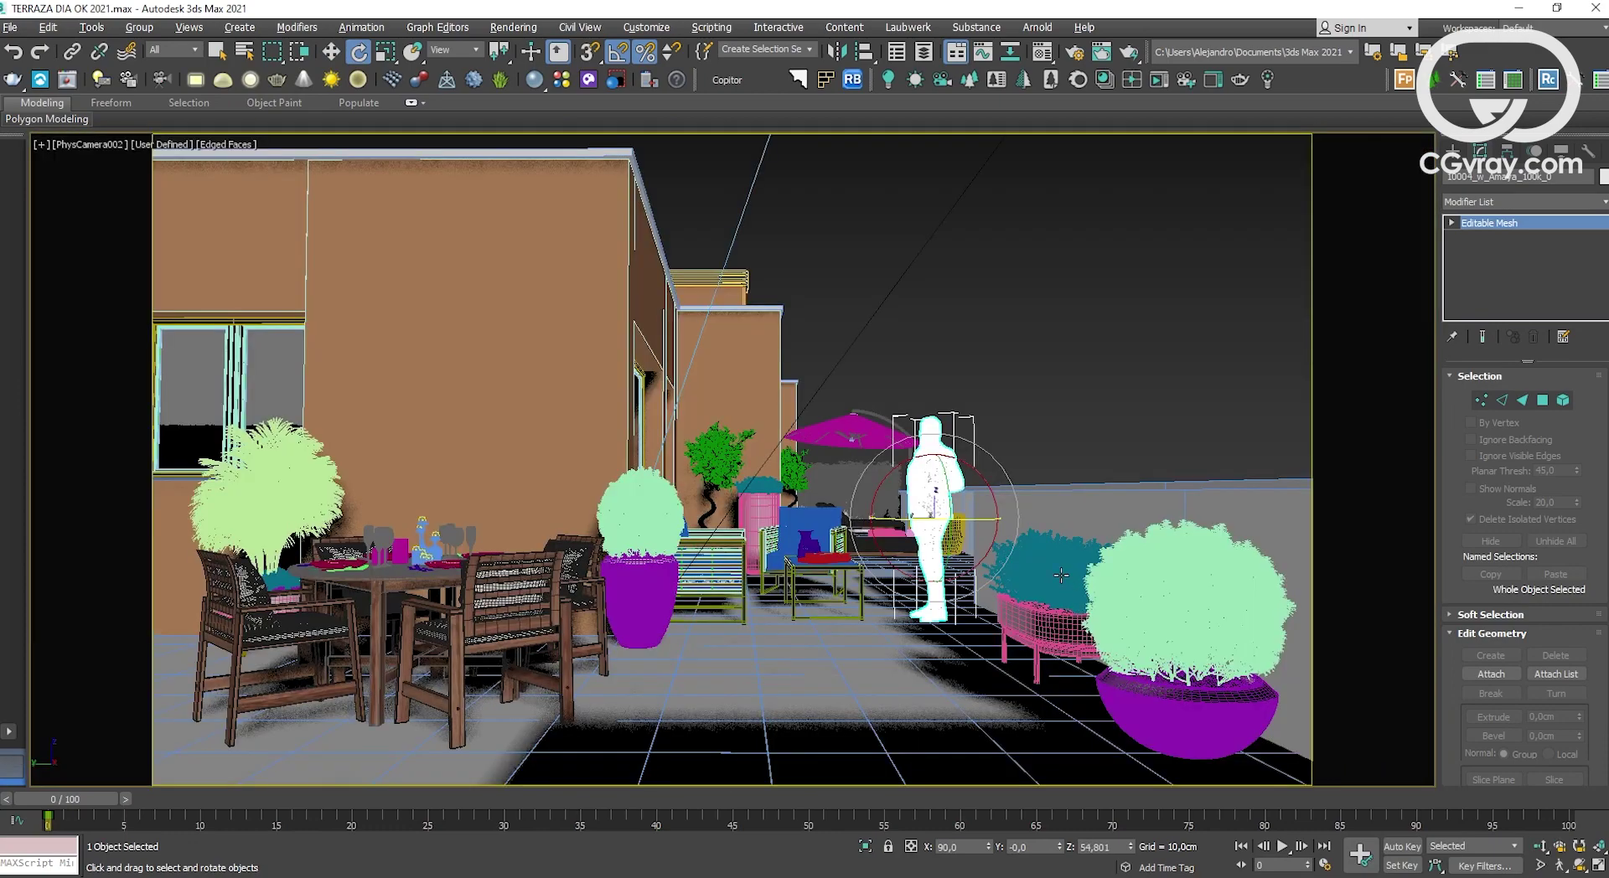
right_click(1019, 526)
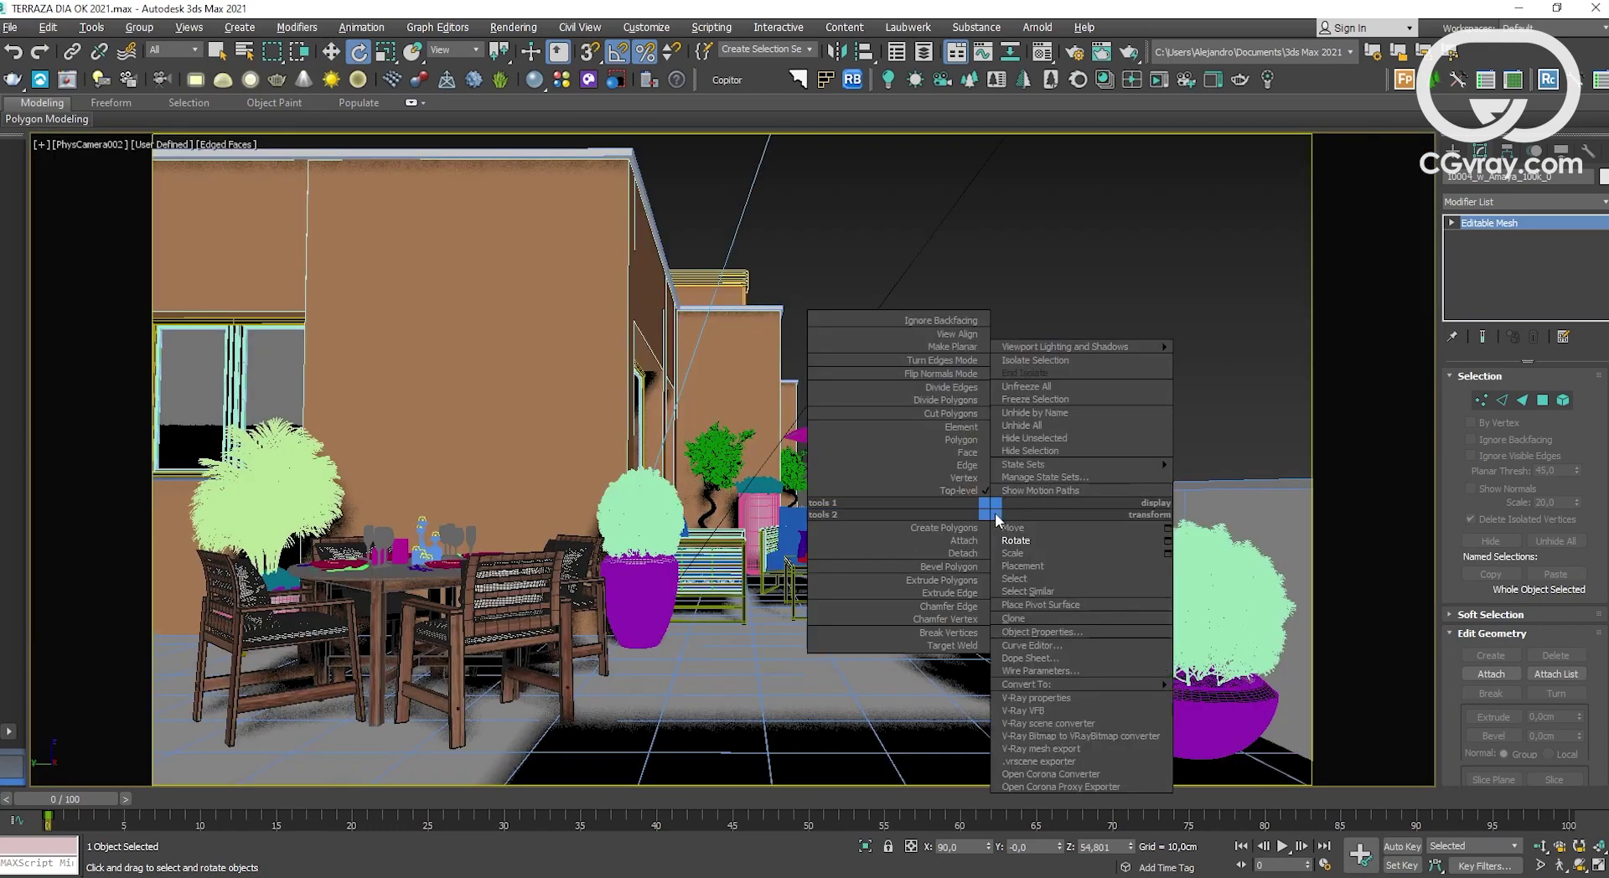
key("w")
left_click_drag(864, 517, 823, 501)
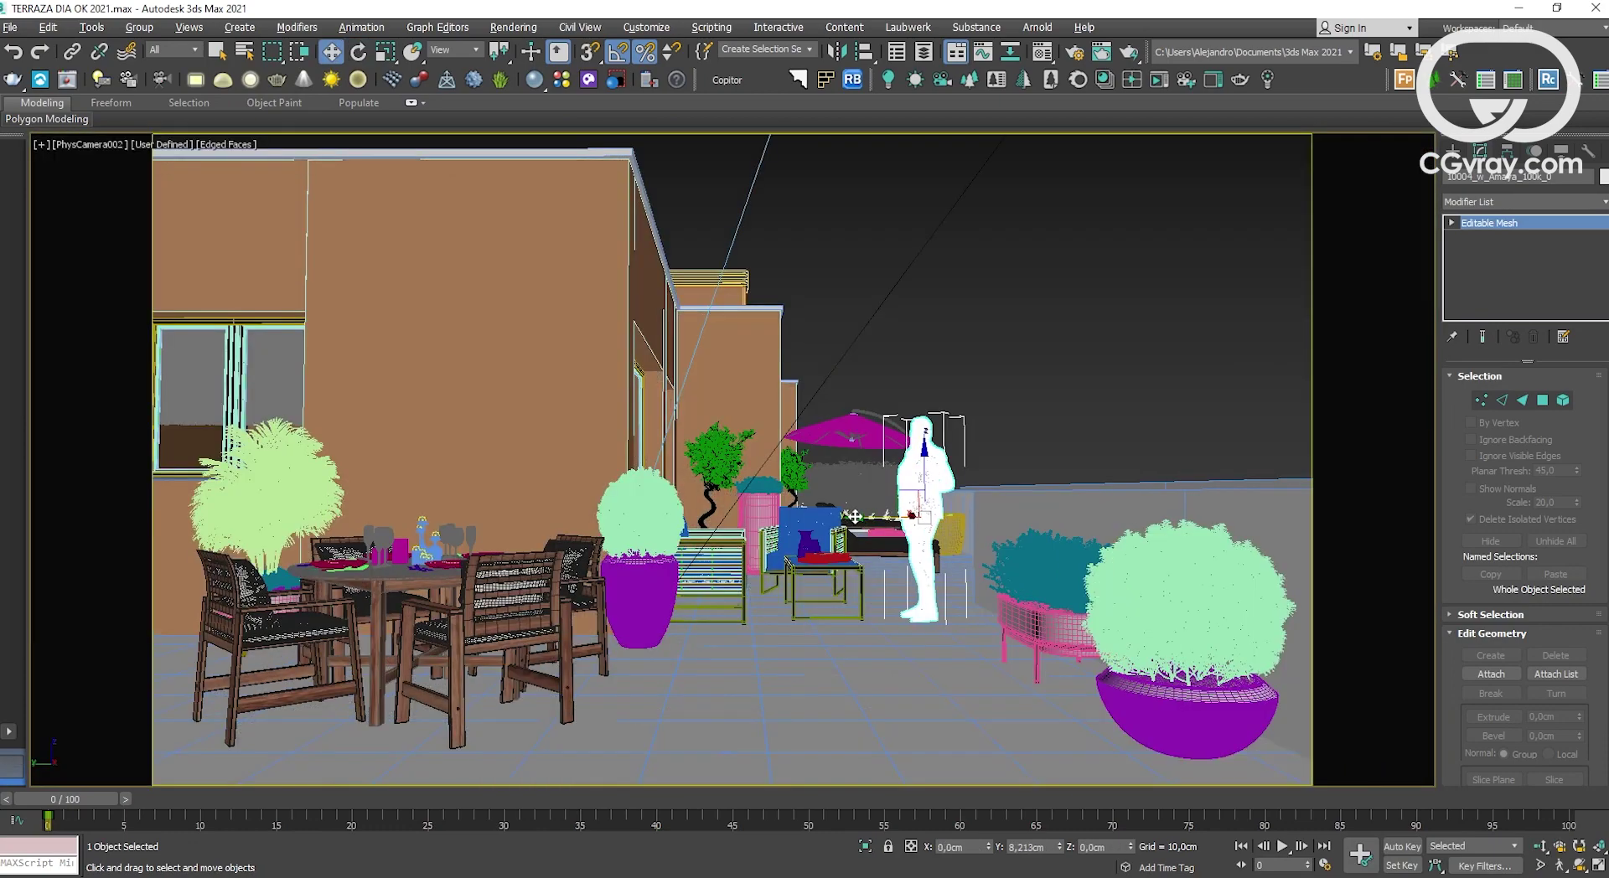
key("alt+w")
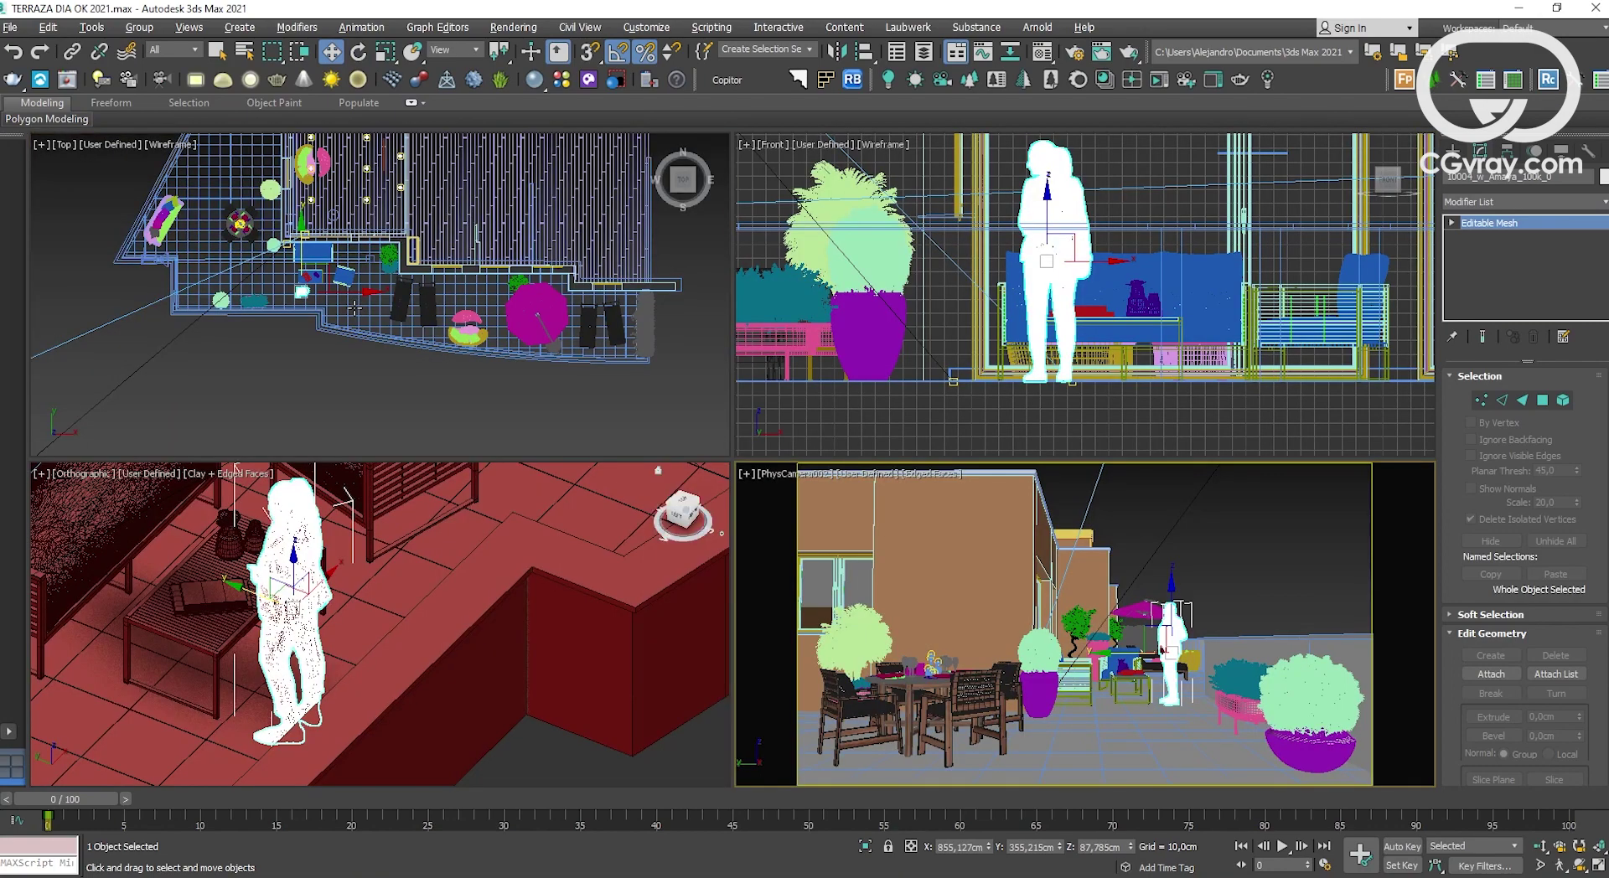
scroll(381, 311, "up", 2)
scroll(381, 311, "up", 2)
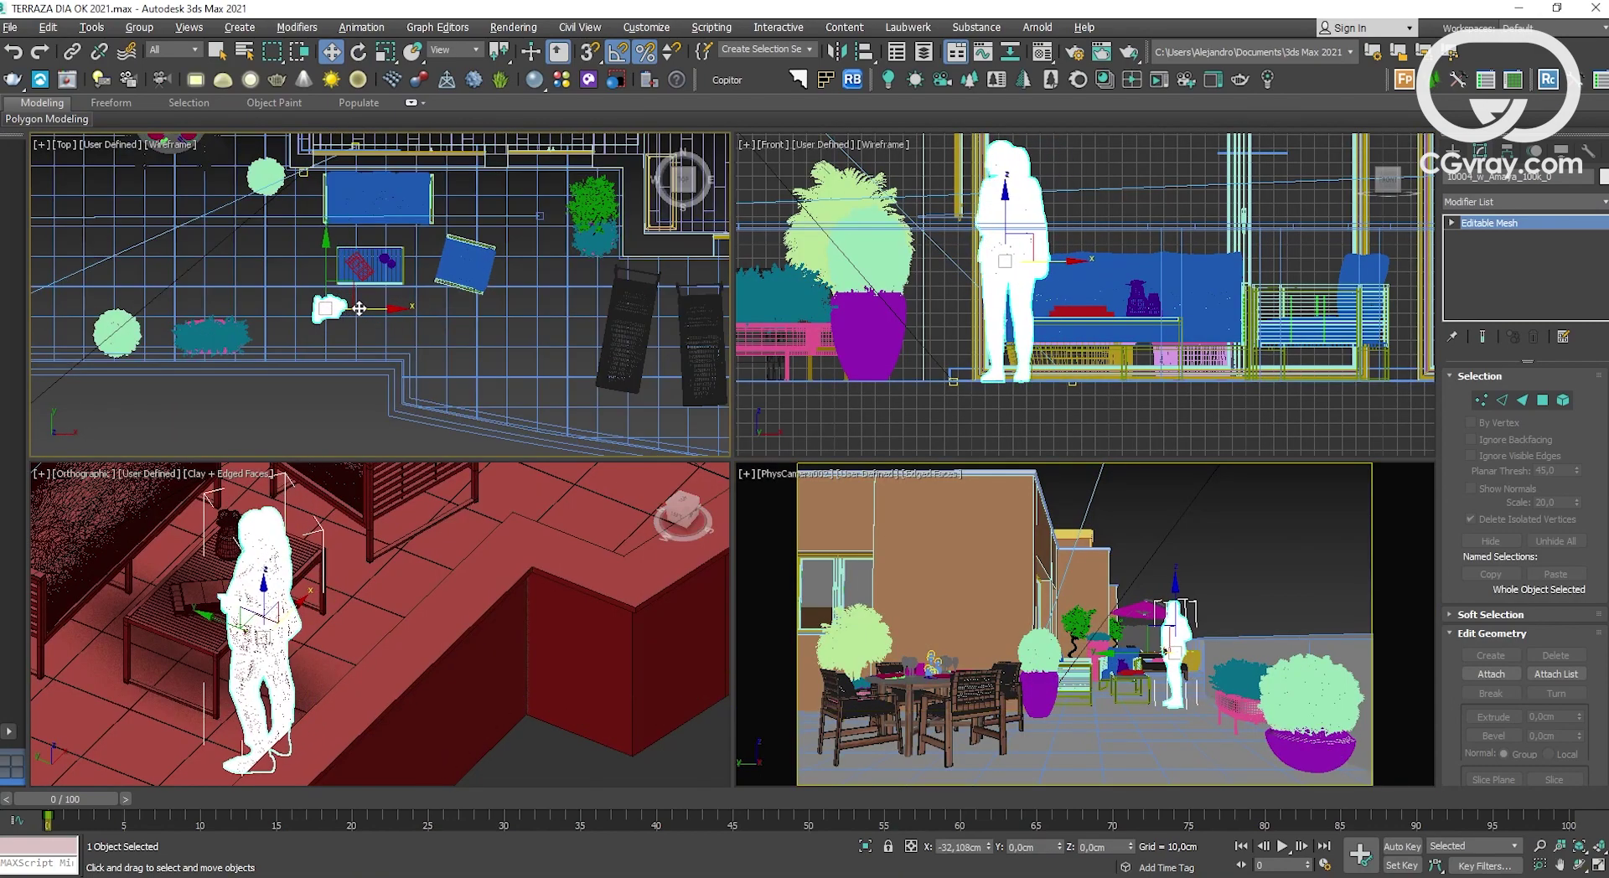
left_click_drag(382, 311, 357, 311)
key("alt+w")
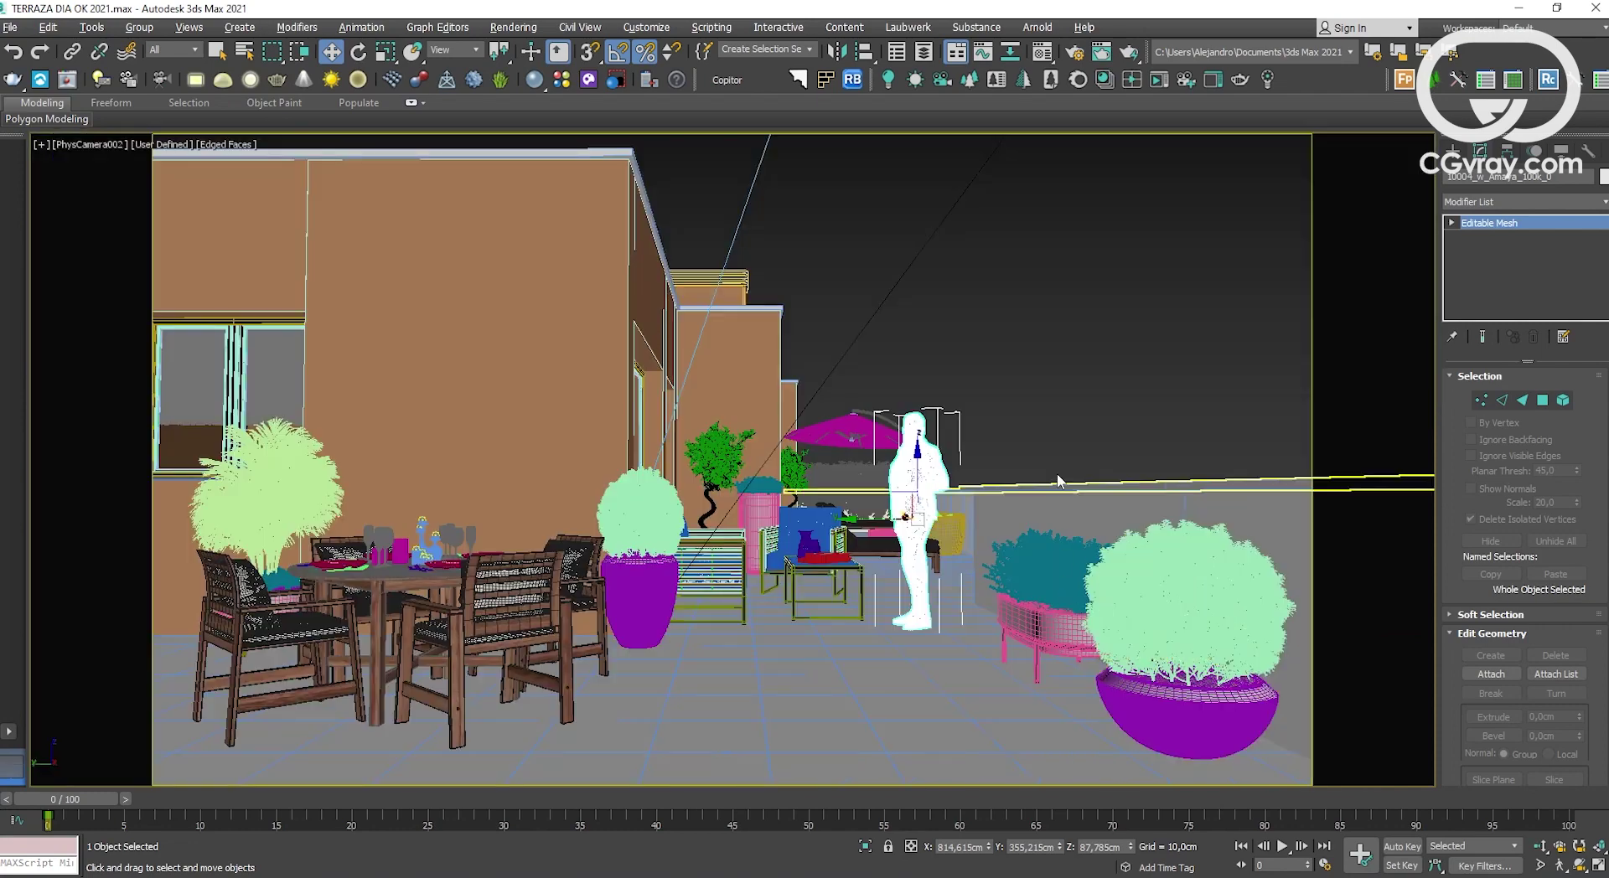
left_click(1070, 381)
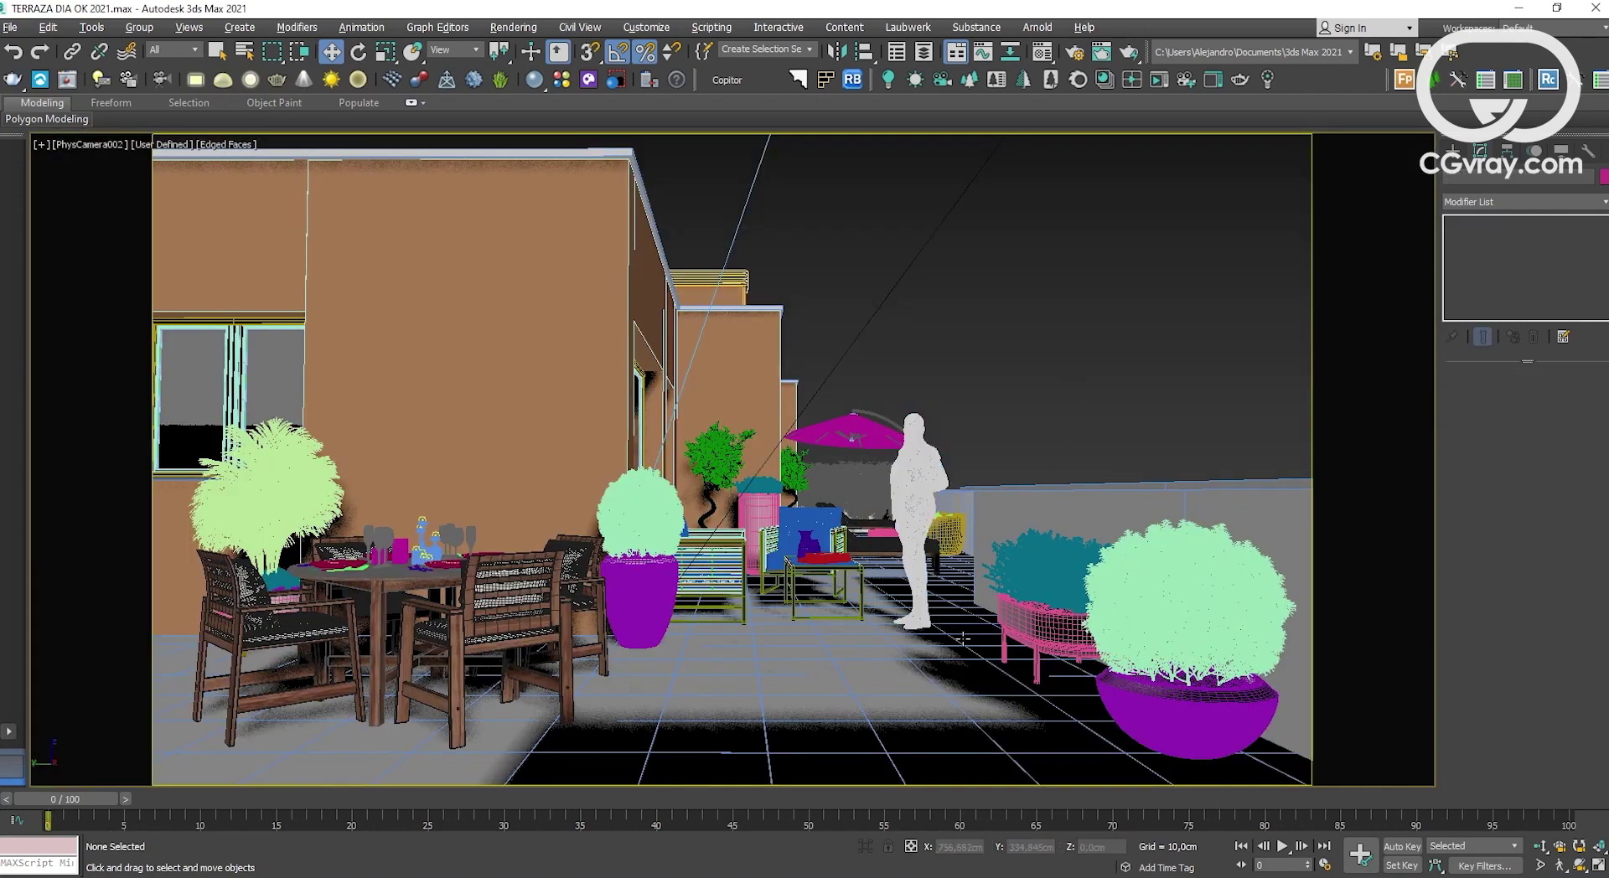
left_click(919, 599)
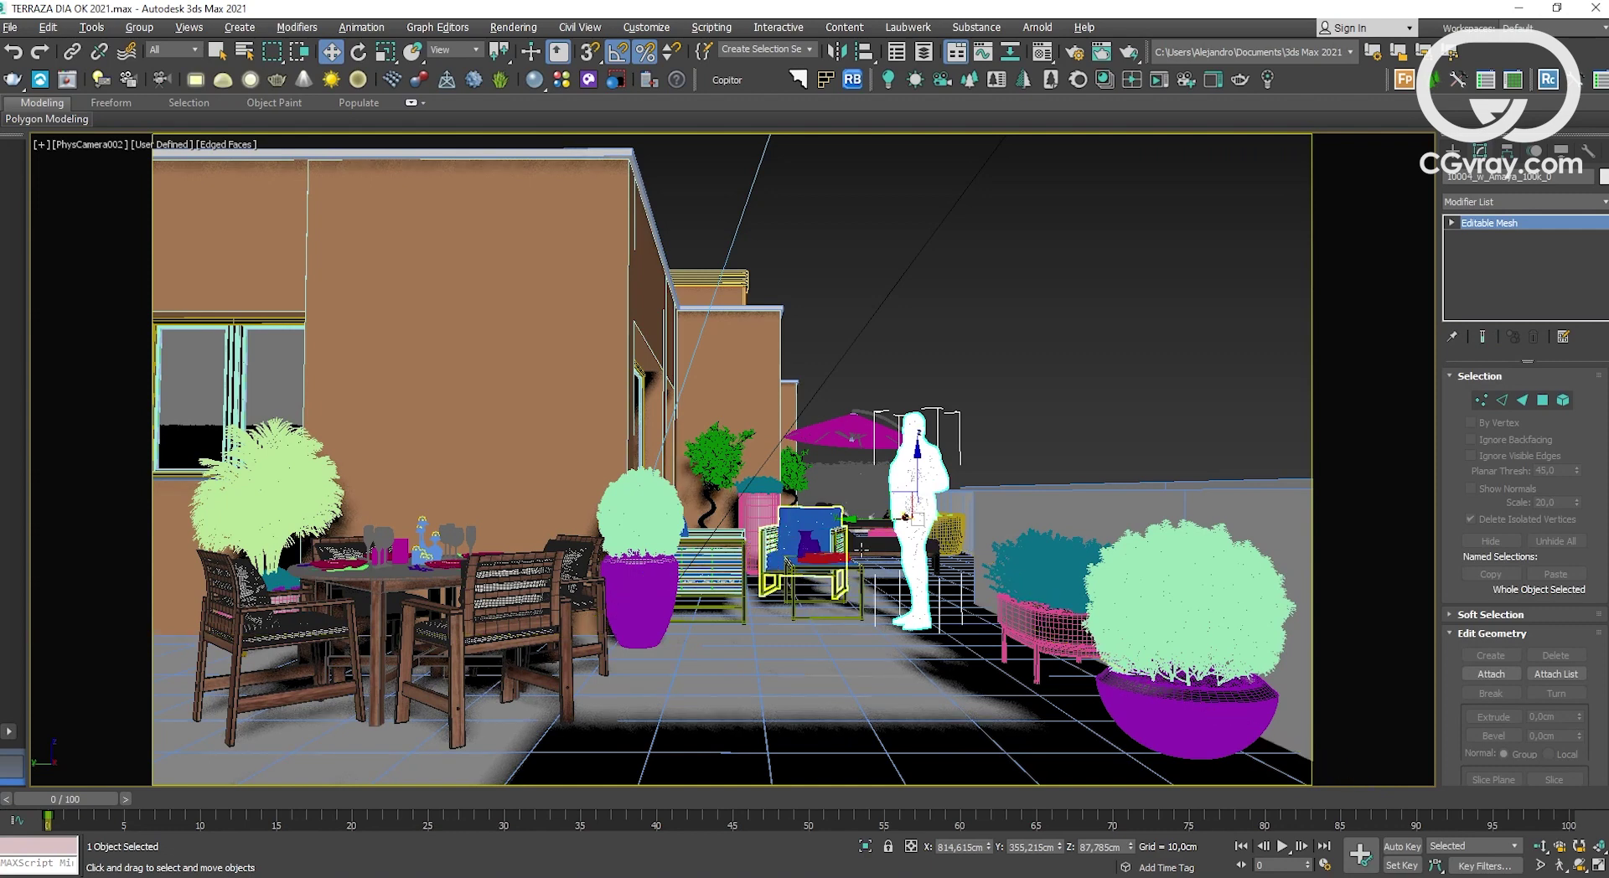
left_click_drag(869, 518, 860, 516)
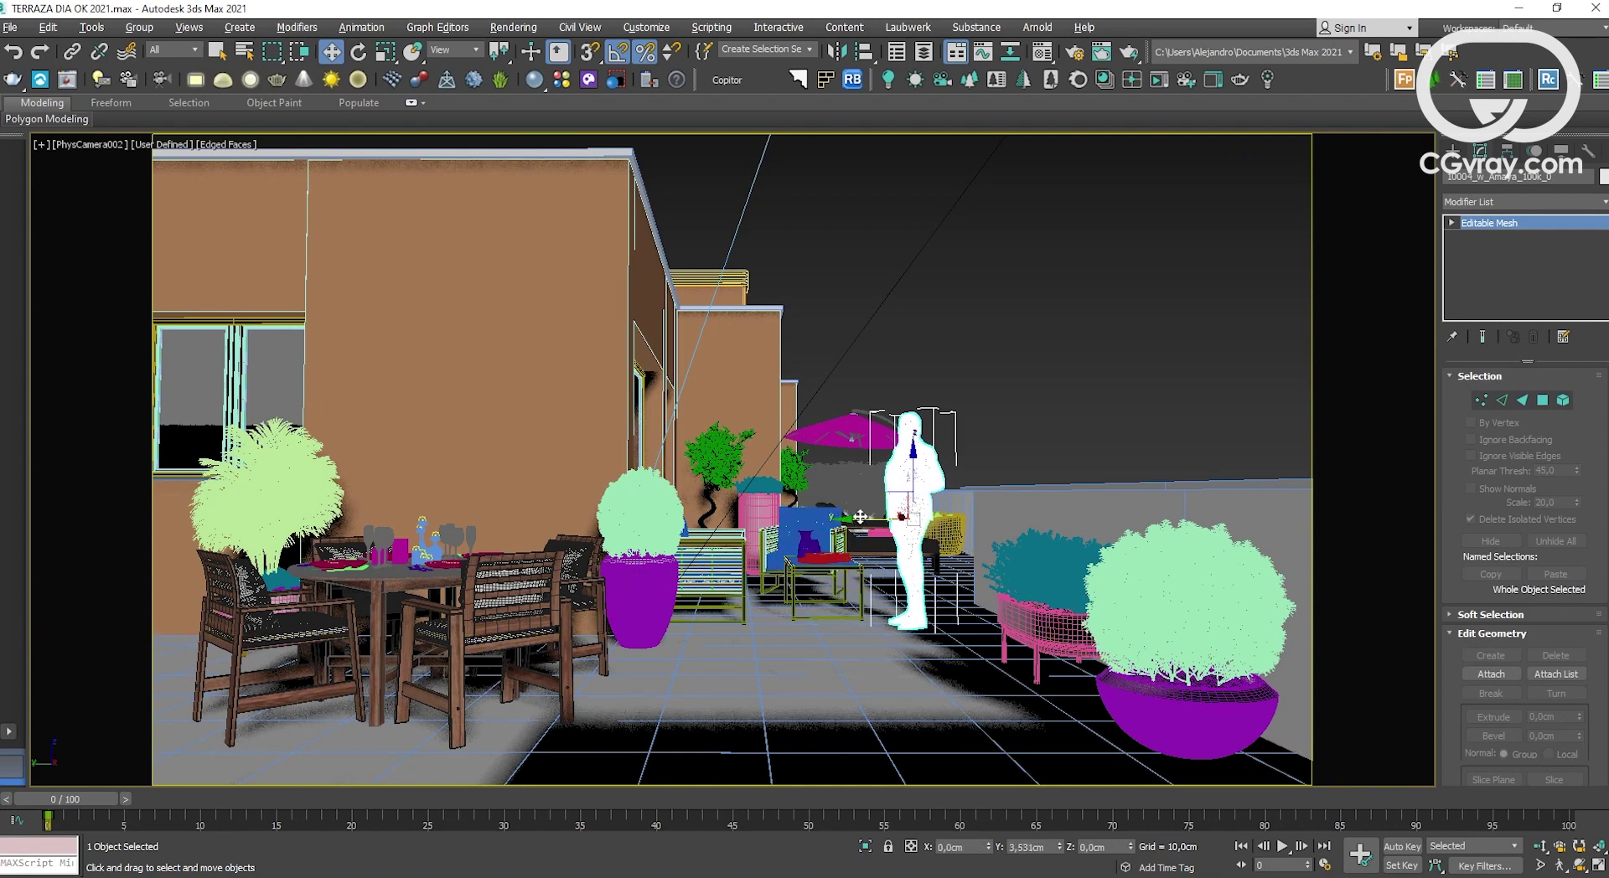
left_click(1095, 380)
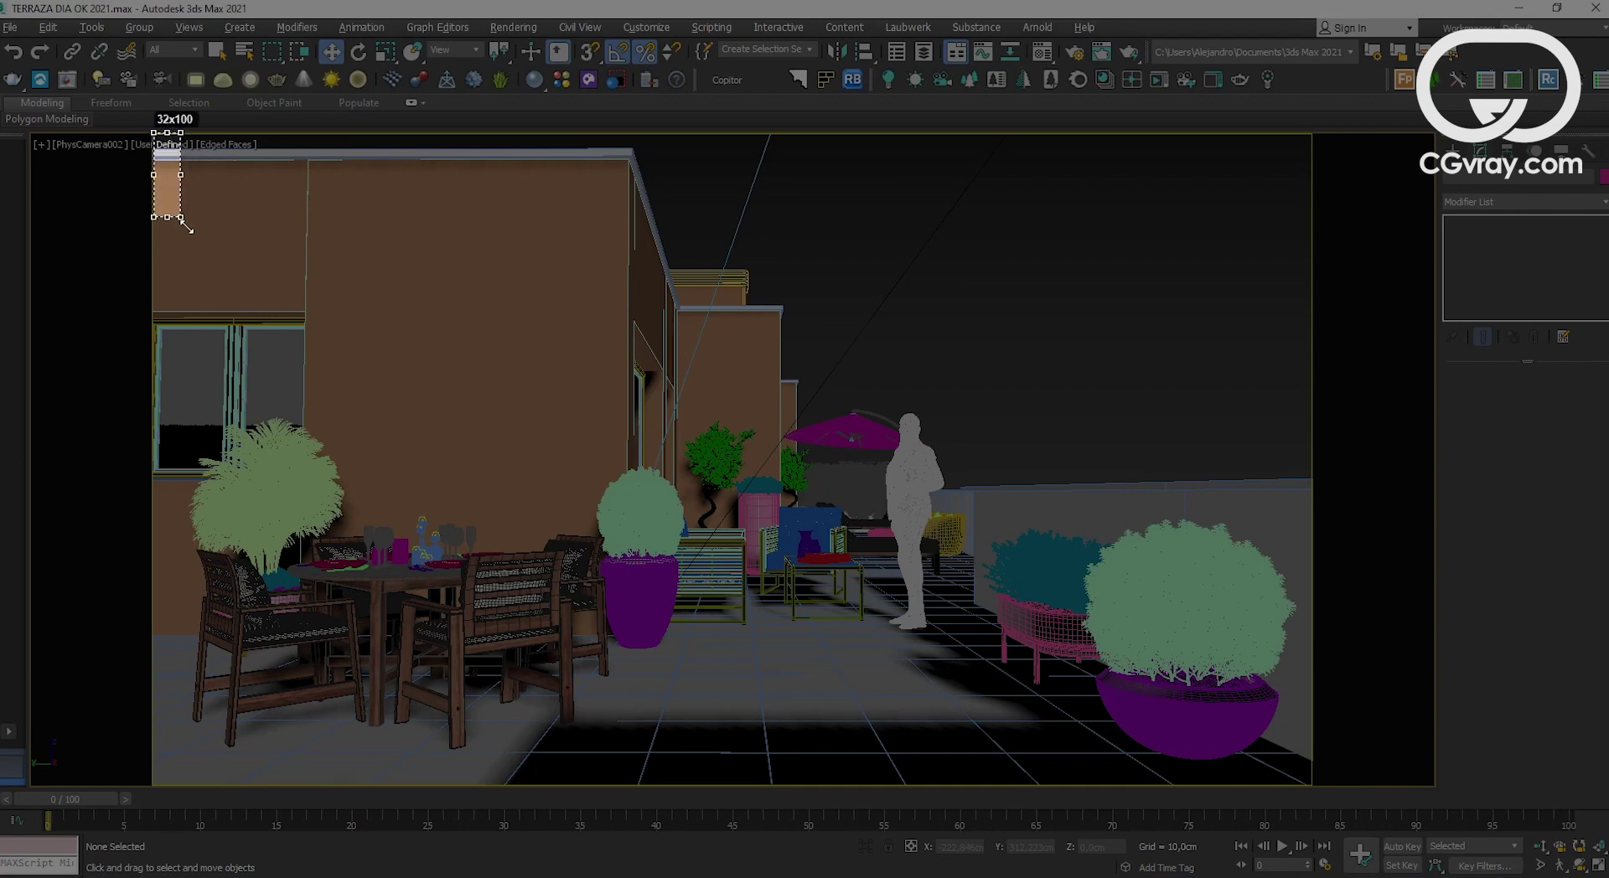
Step: Capture the camera viewport region and copy it to the clipboard
mouse_move(153, 133)
left_mouse_down()
mouse_move(885, 670)
mouse_move(1314, 783)
left_mouse_up()
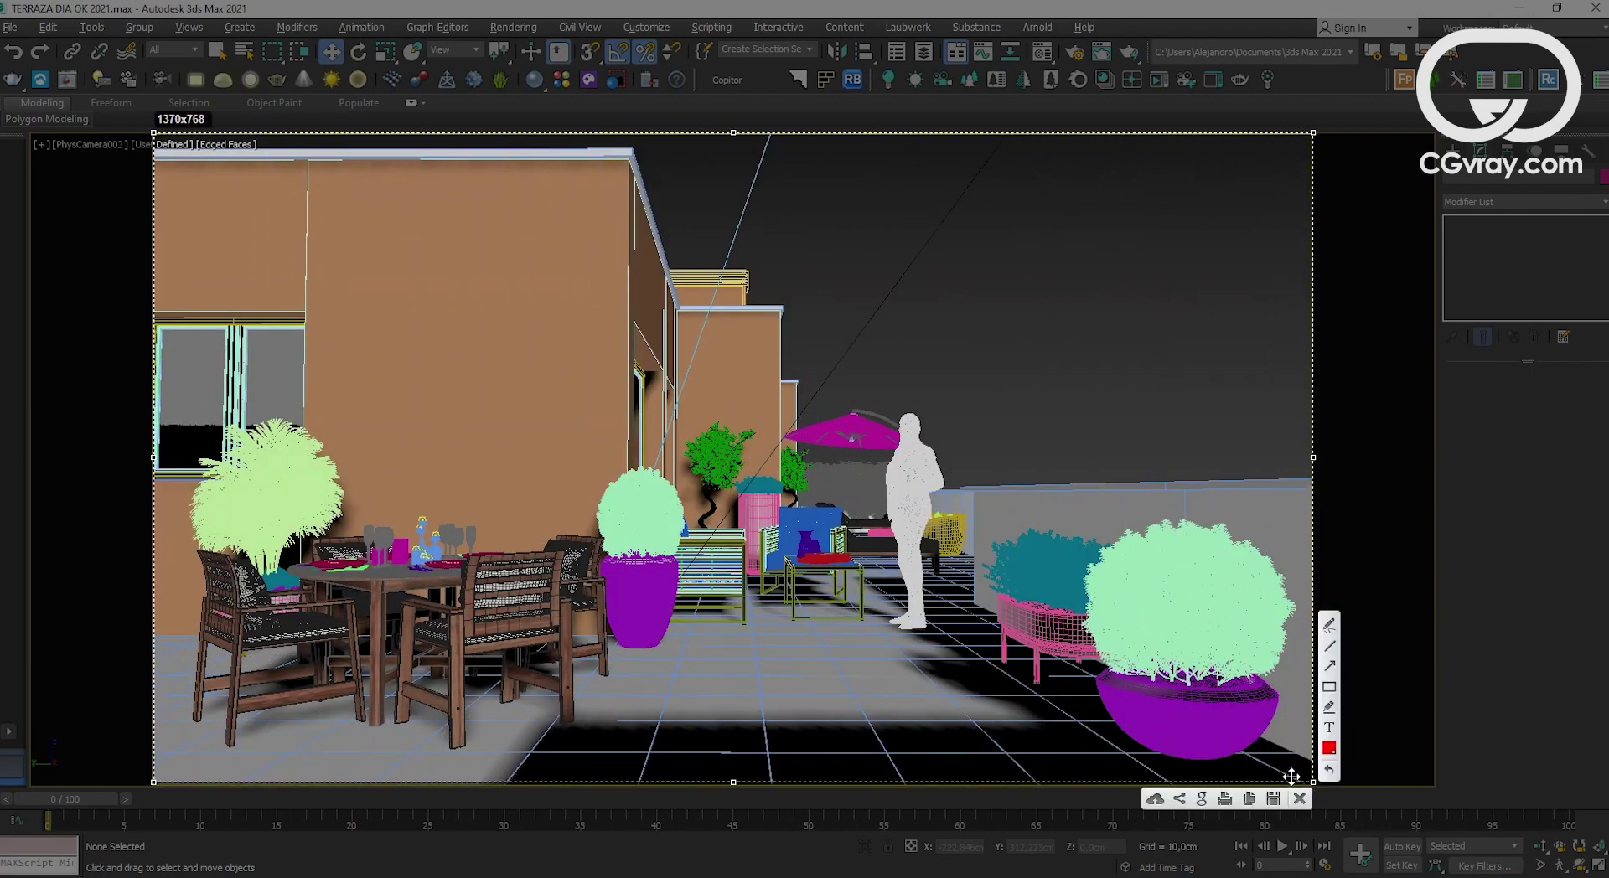
left_click(1251, 799)
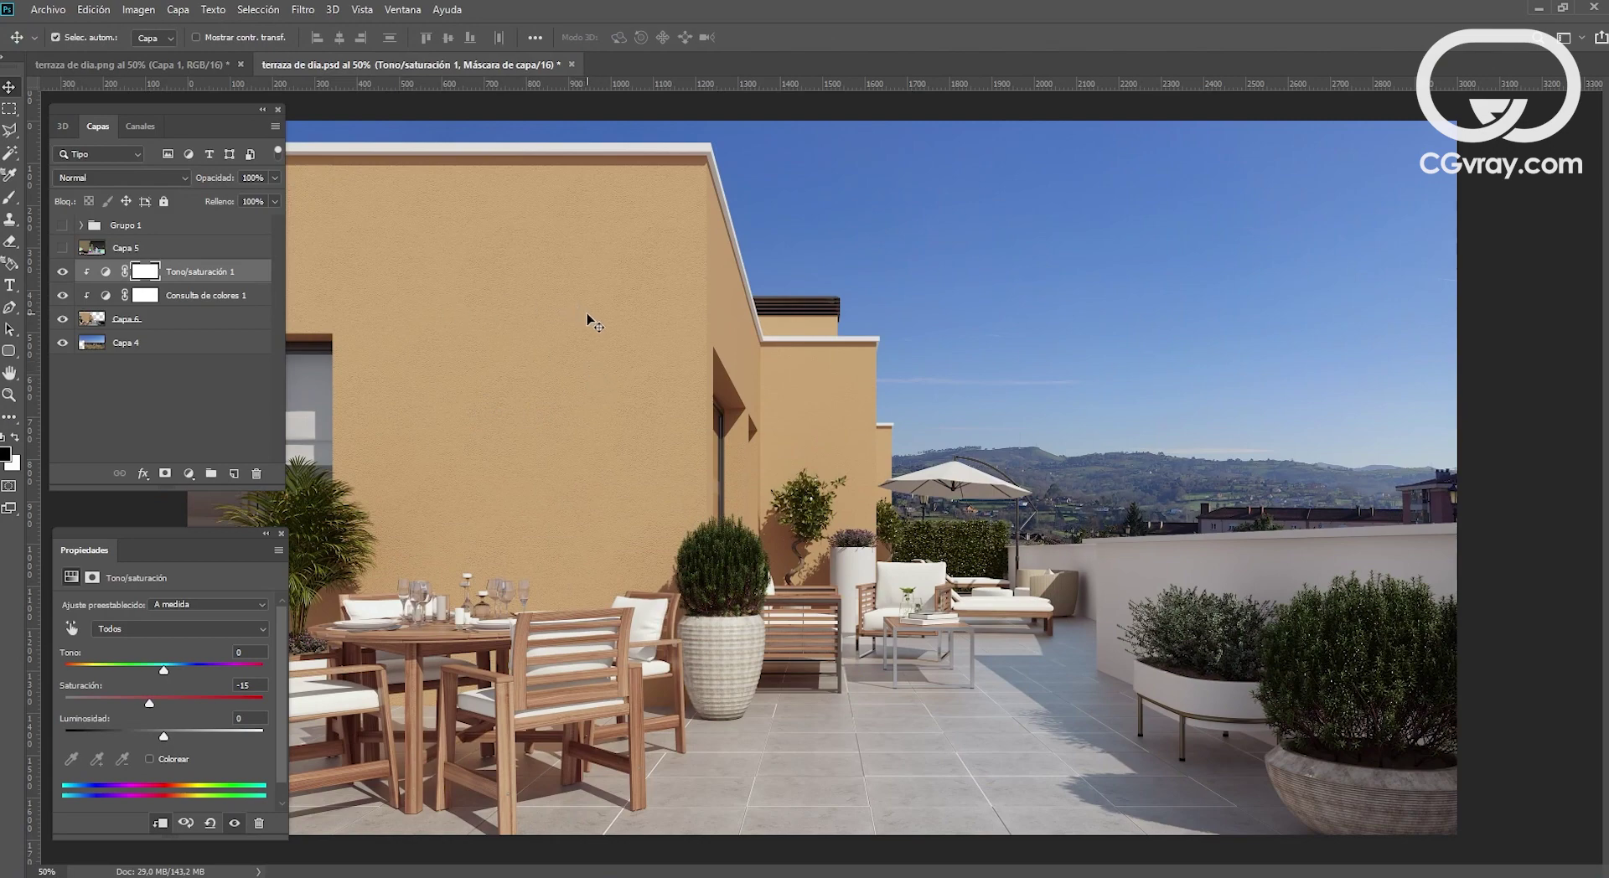
Step: Paste the capture as a new layer and align it to the canvas's top-right corner
left_click(93, 9)
left_click(216, 159)
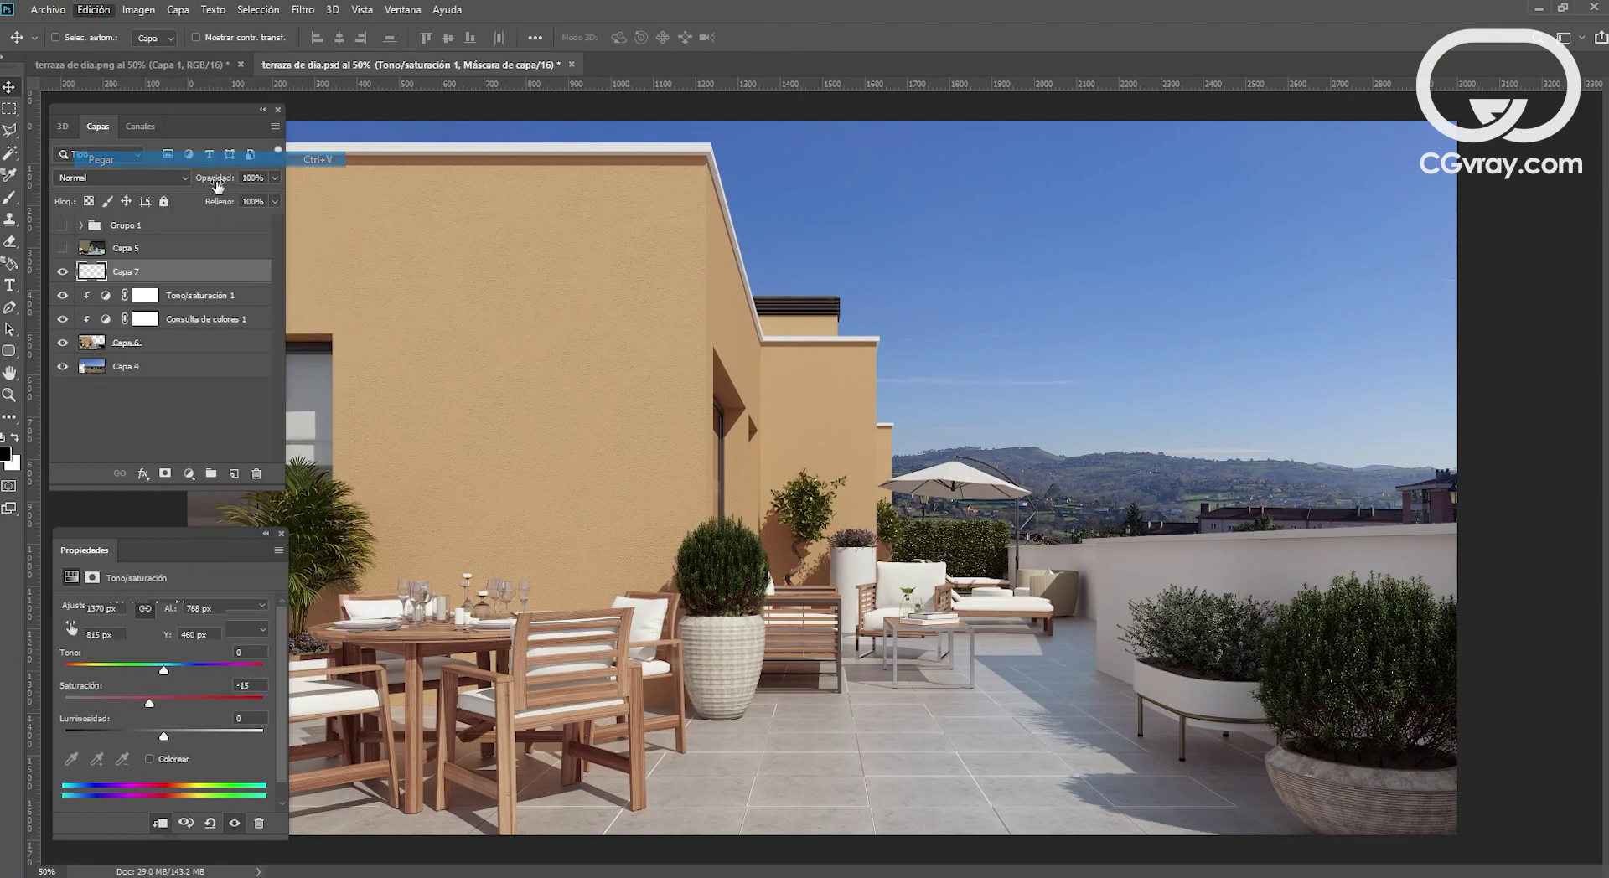
left_click_drag(819, 441, 978, 338)
left_click_drag(1108, 270, 1138, 262)
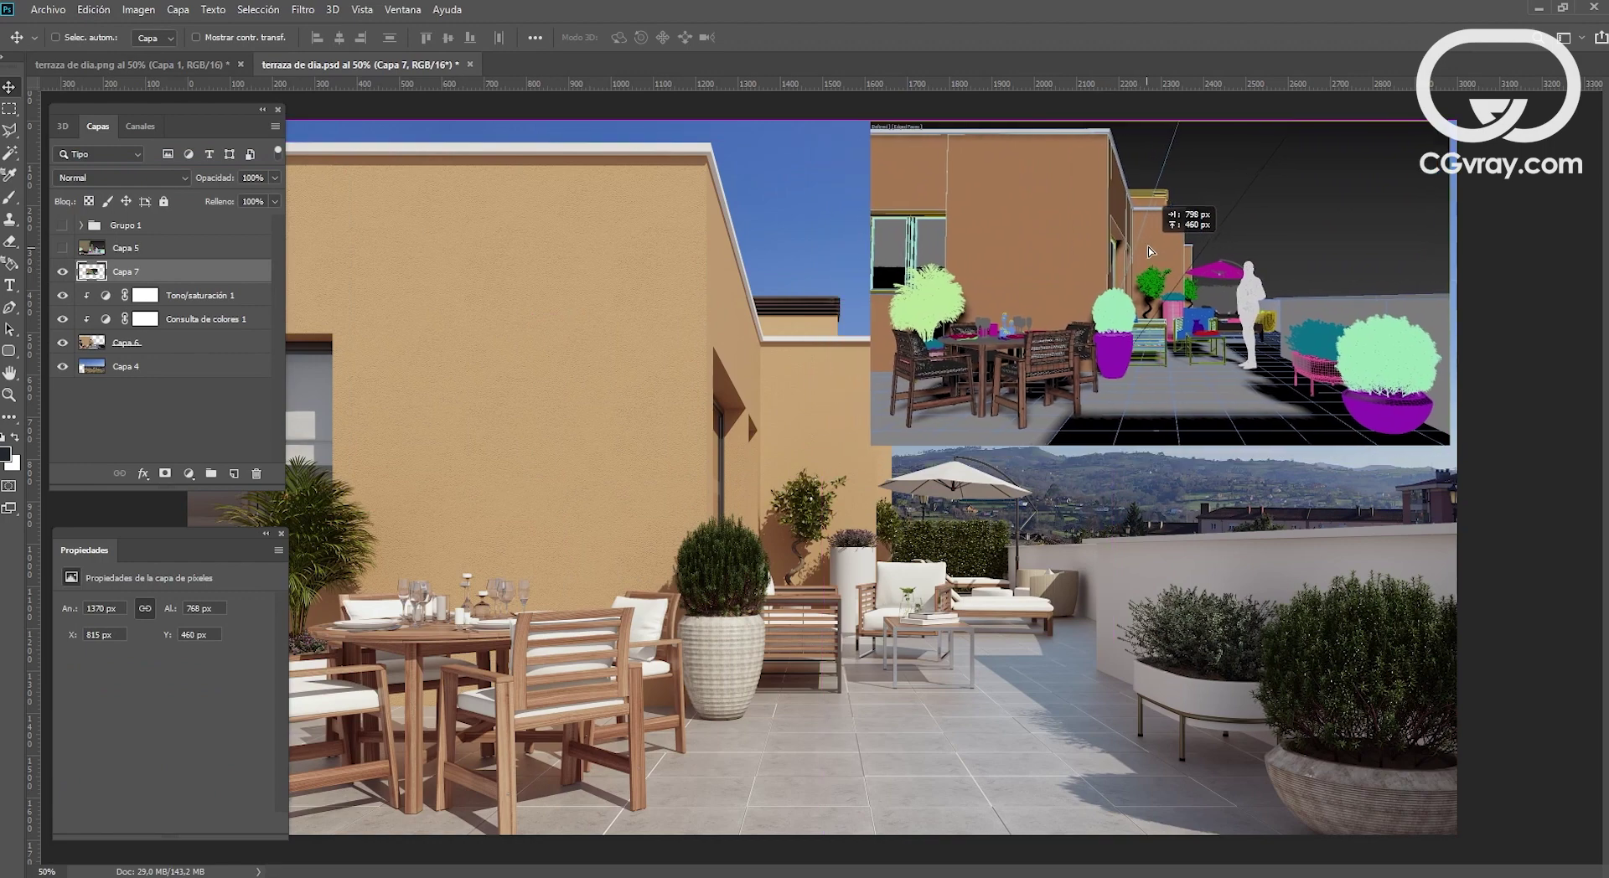
Step: Scale Capa 7 with Free Transform to about 3026 × 1696 px to cover the render
key("ctrl+minus")
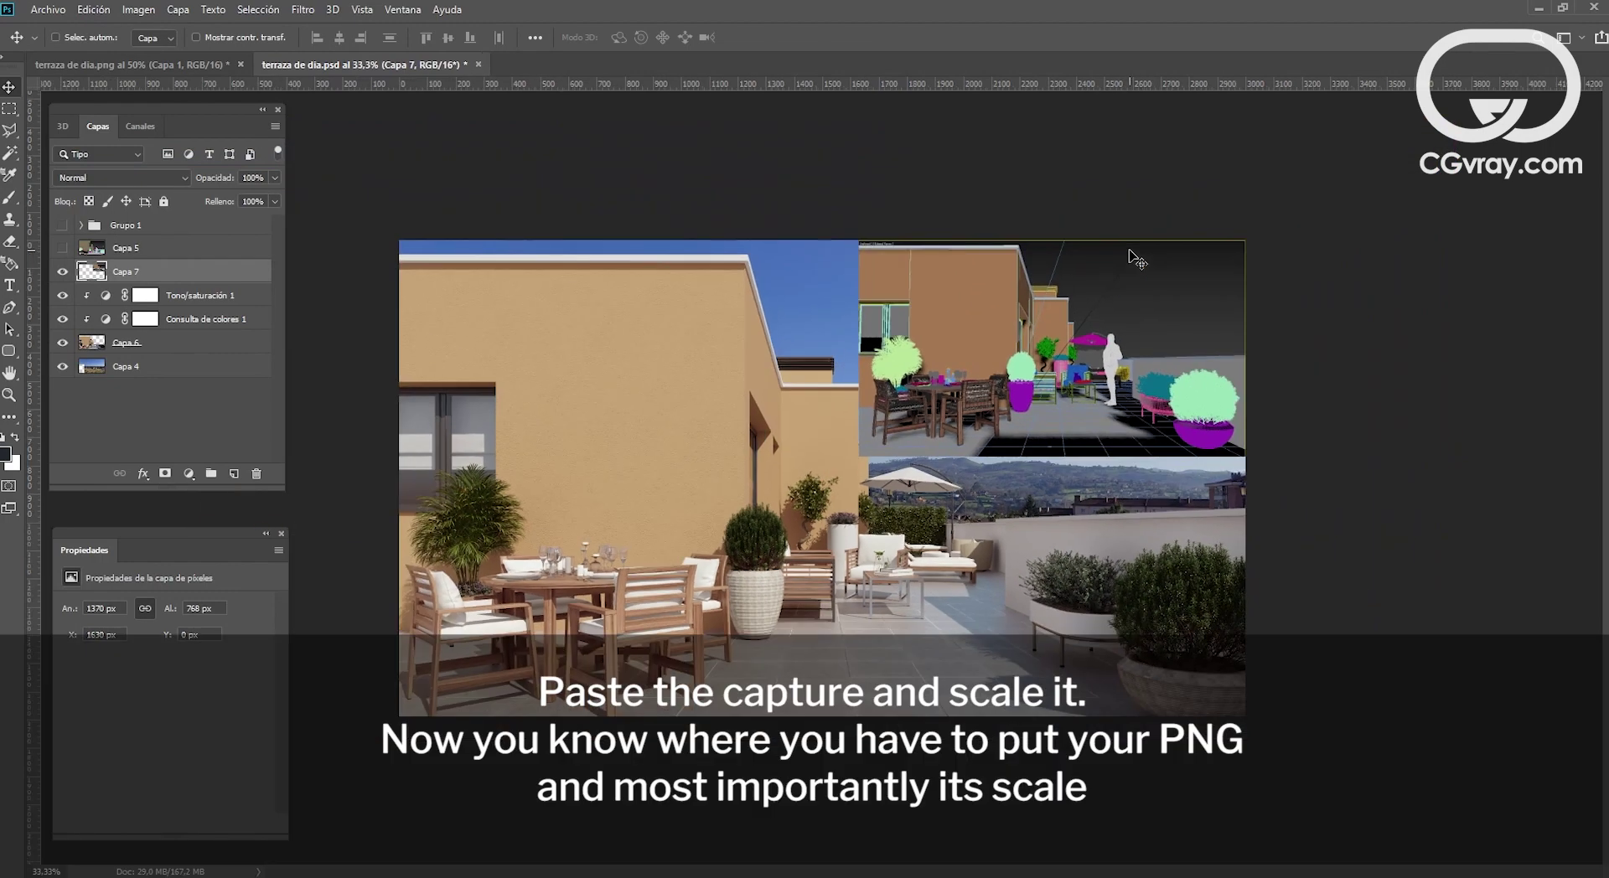
key("ctrl+t")
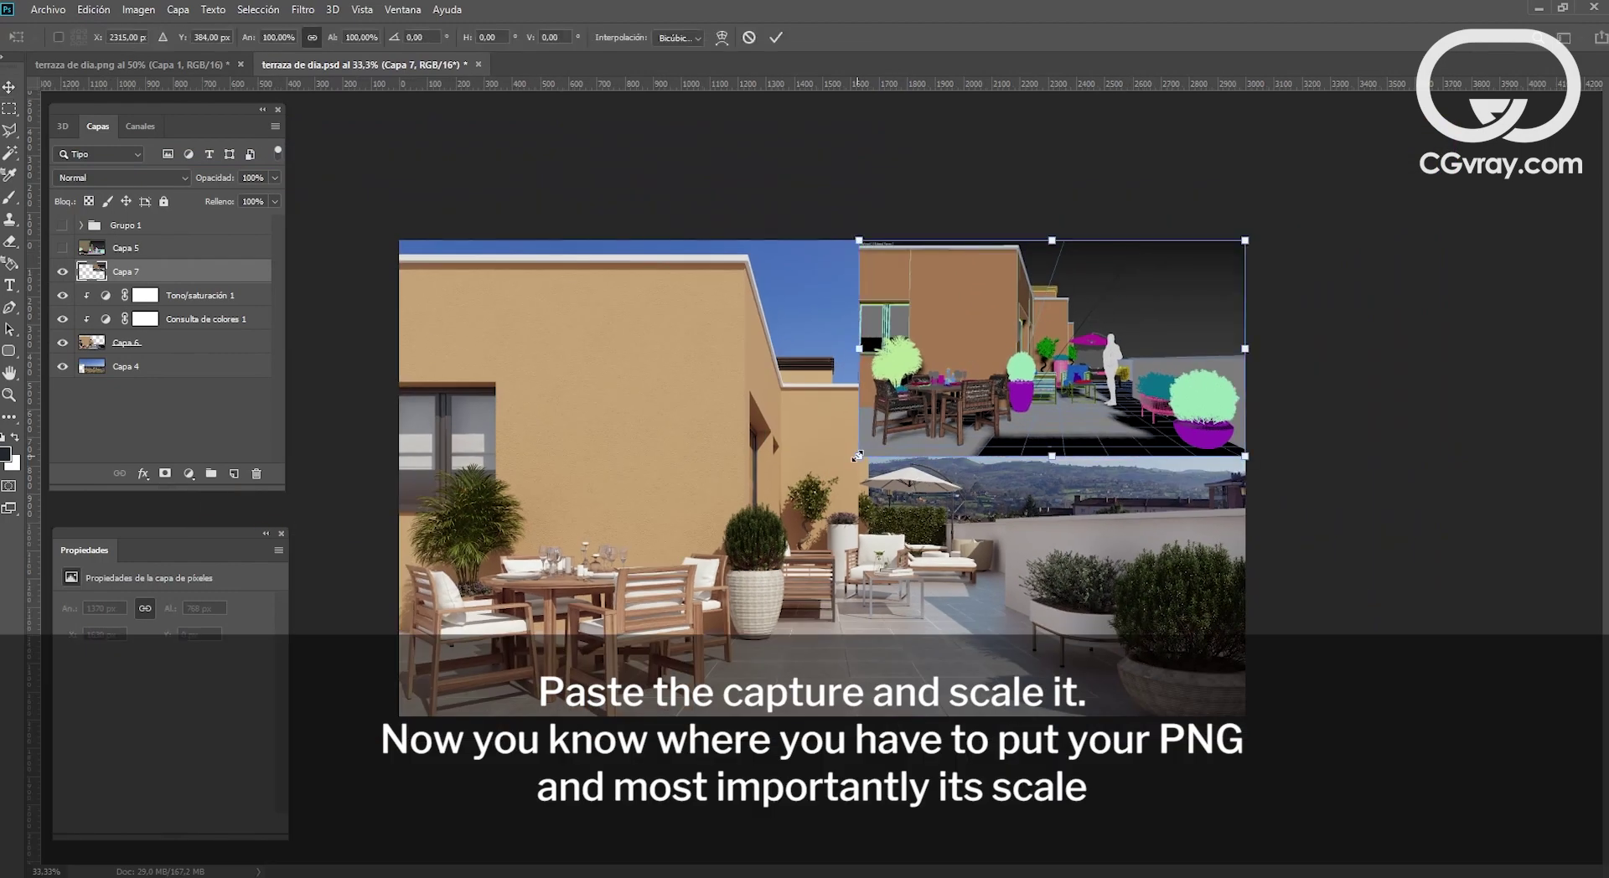
mouse_move(860, 456)
left_mouse_down()
mouse_move(508, 666)
mouse_move(388, 715)
left_mouse_up()
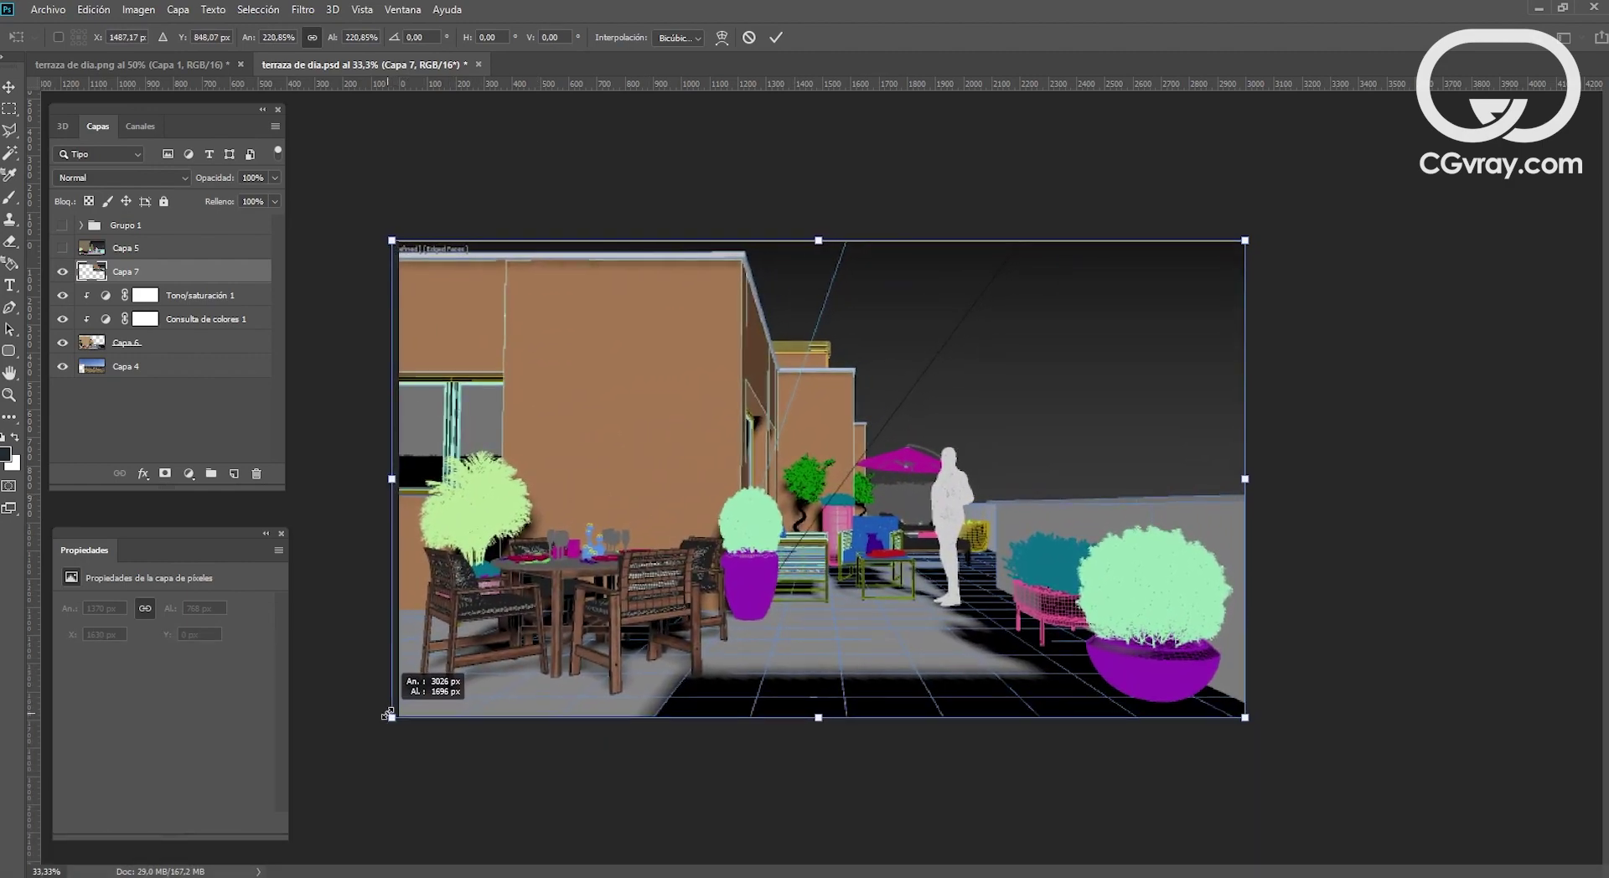
left_click_drag(388, 715, 388, 715)
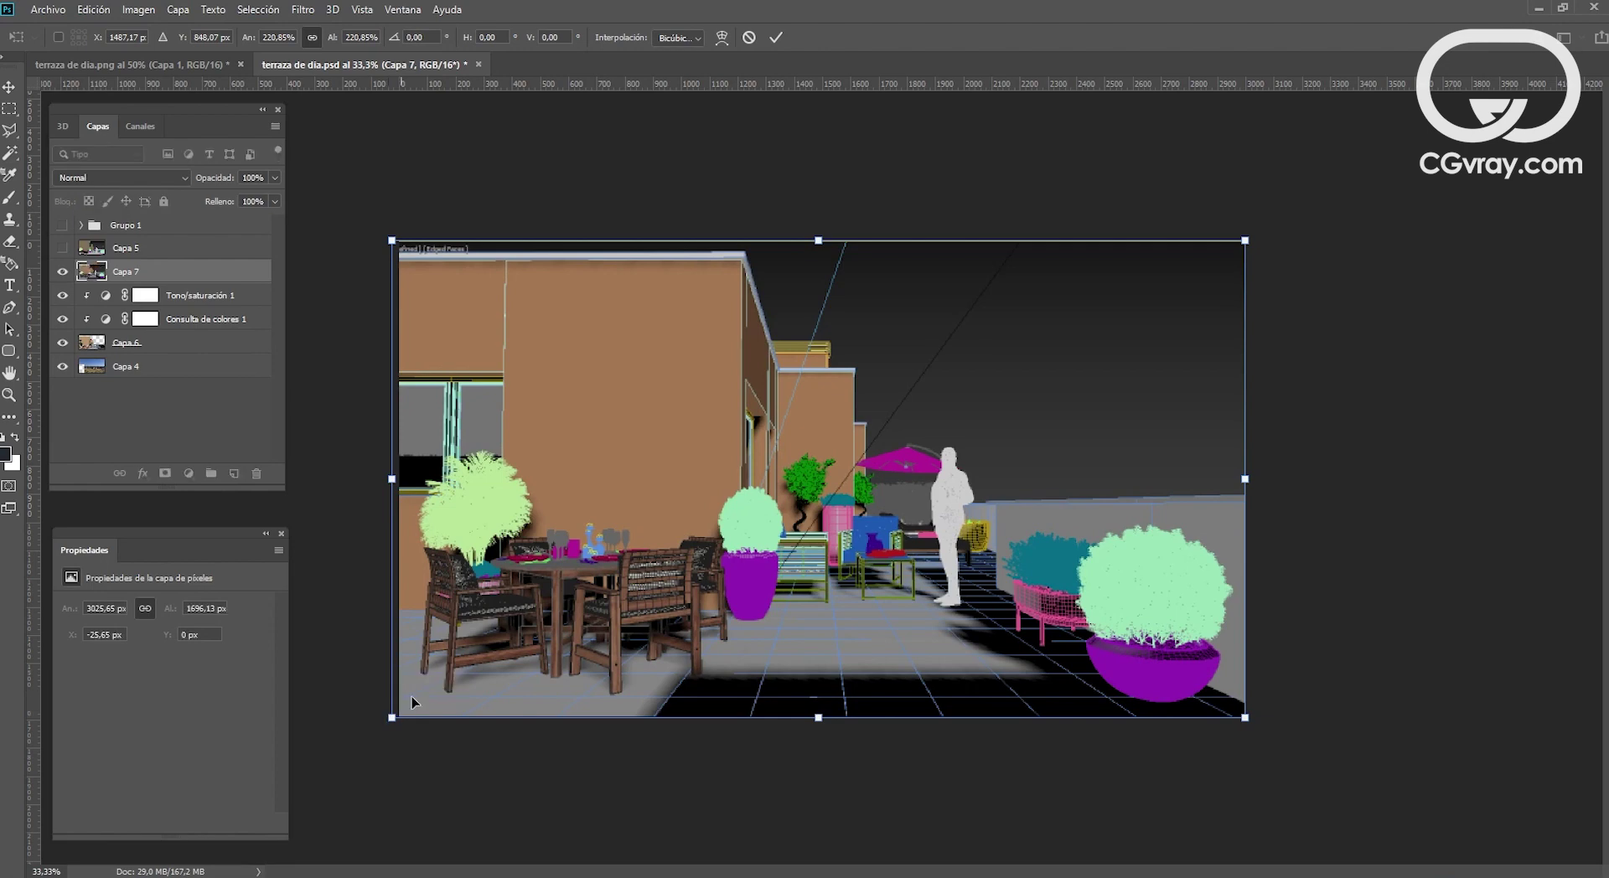
key("Return")
key("z")
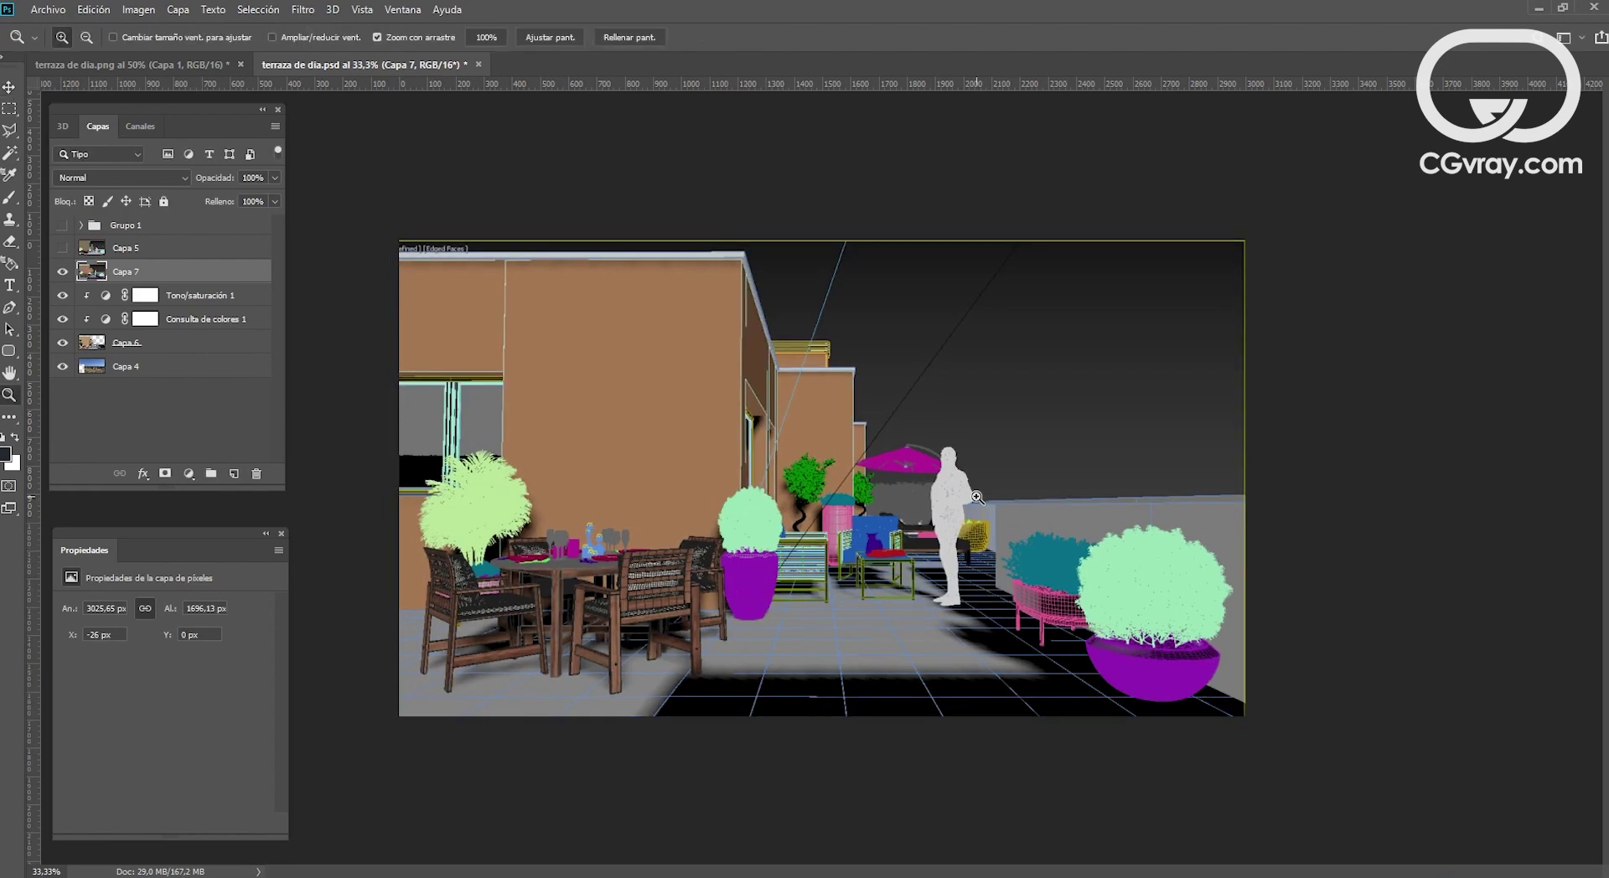
left_click_drag(985, 502, 1024, 513)
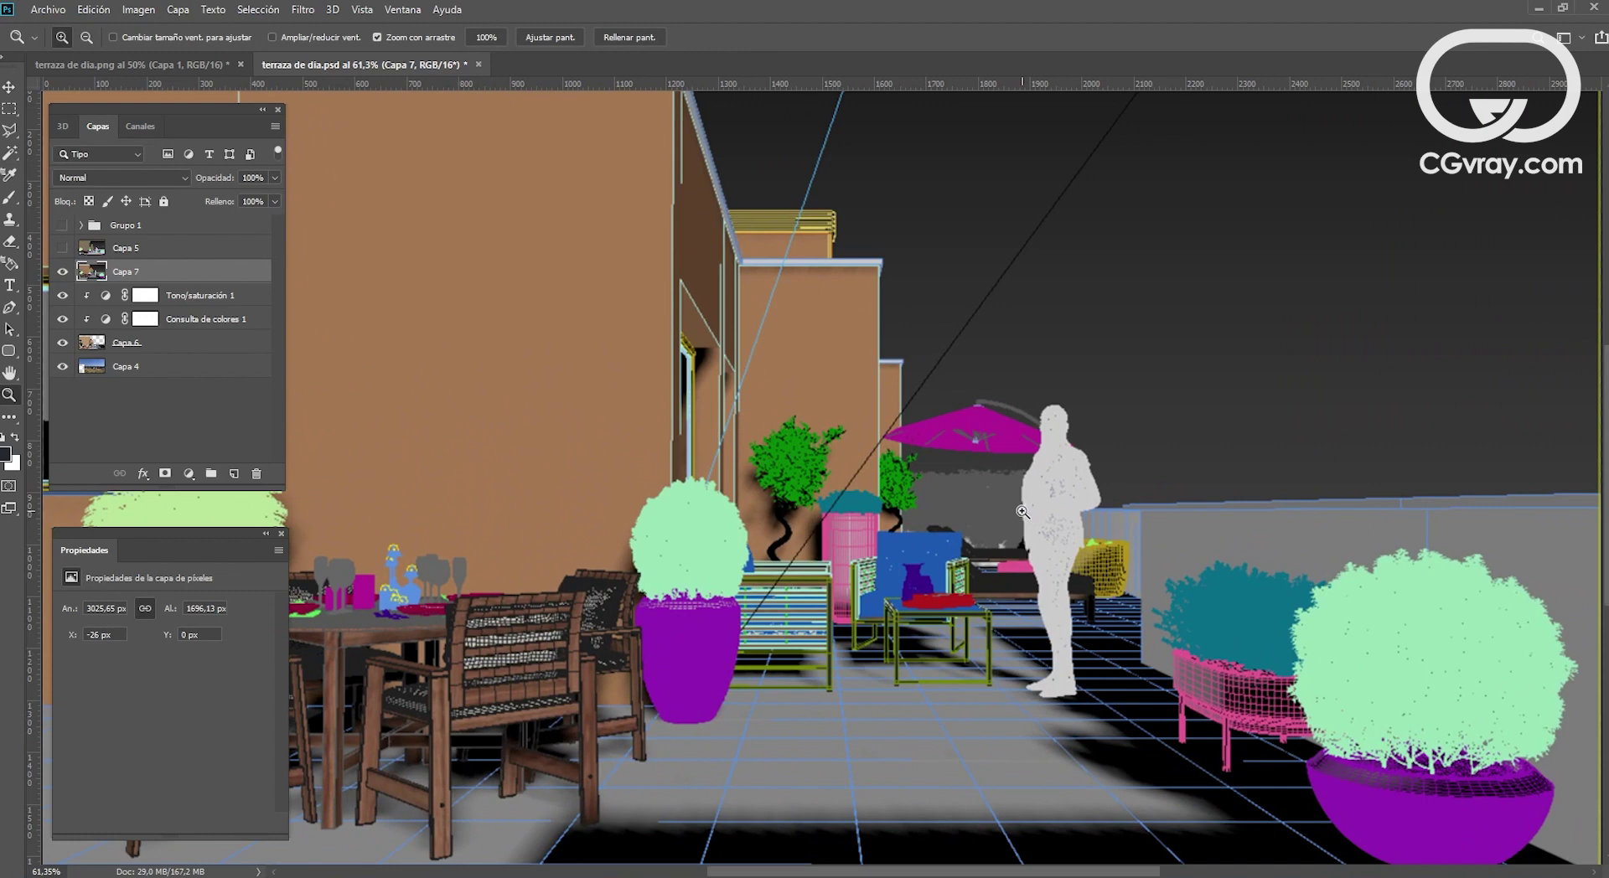
key("v")
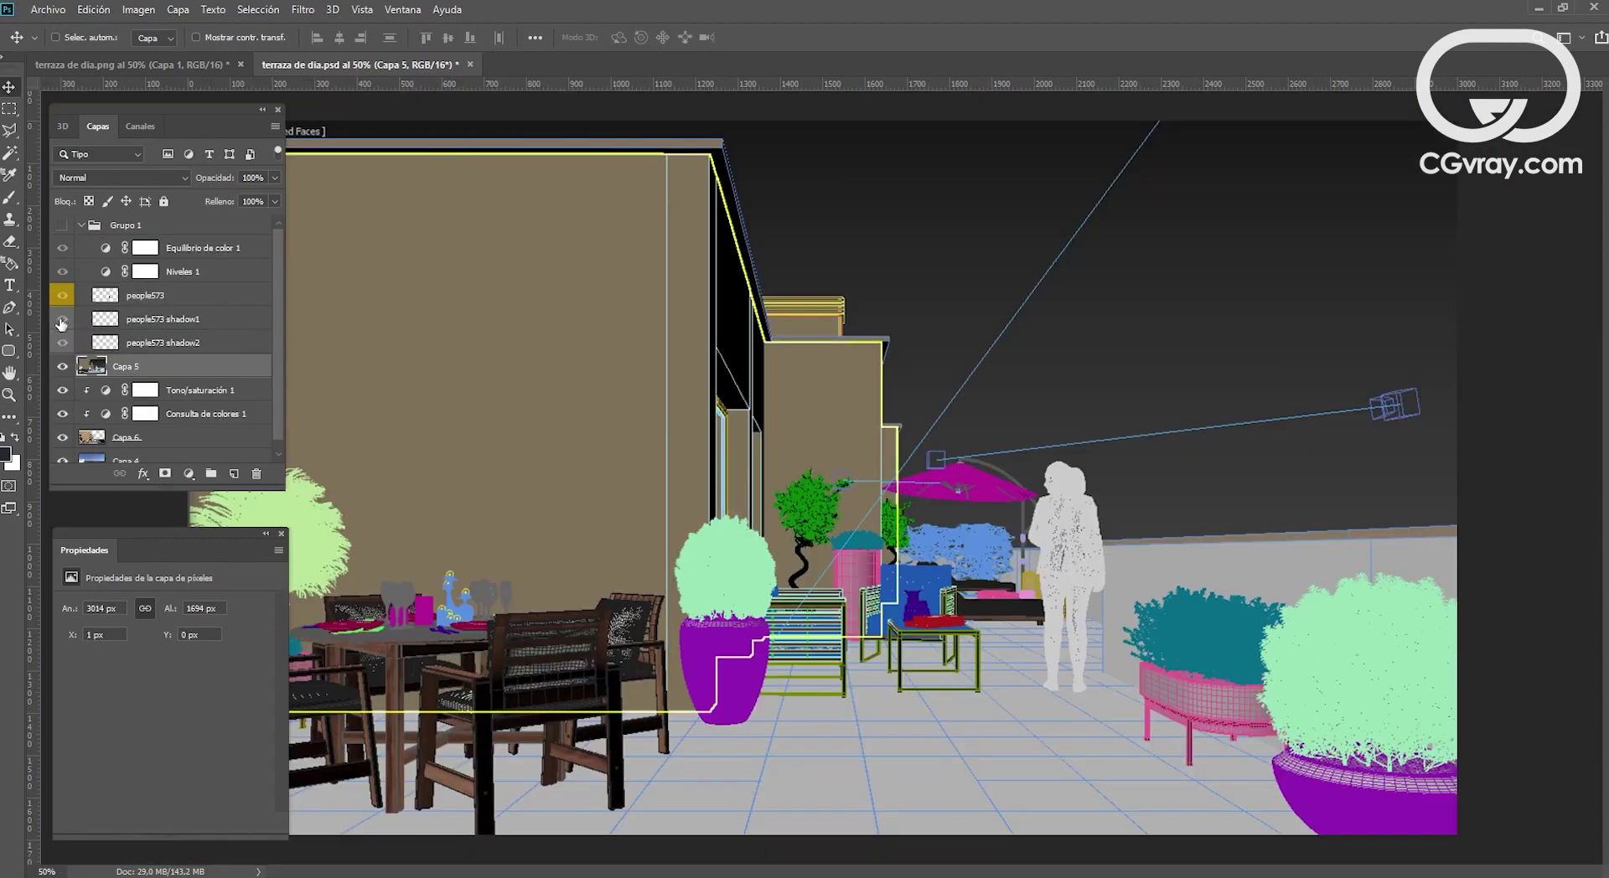
Step: Show Grupo 1, move people573 onto the reference figure at X 1888, Y 733 px, and hide Capa 5
left_click(63, 226)
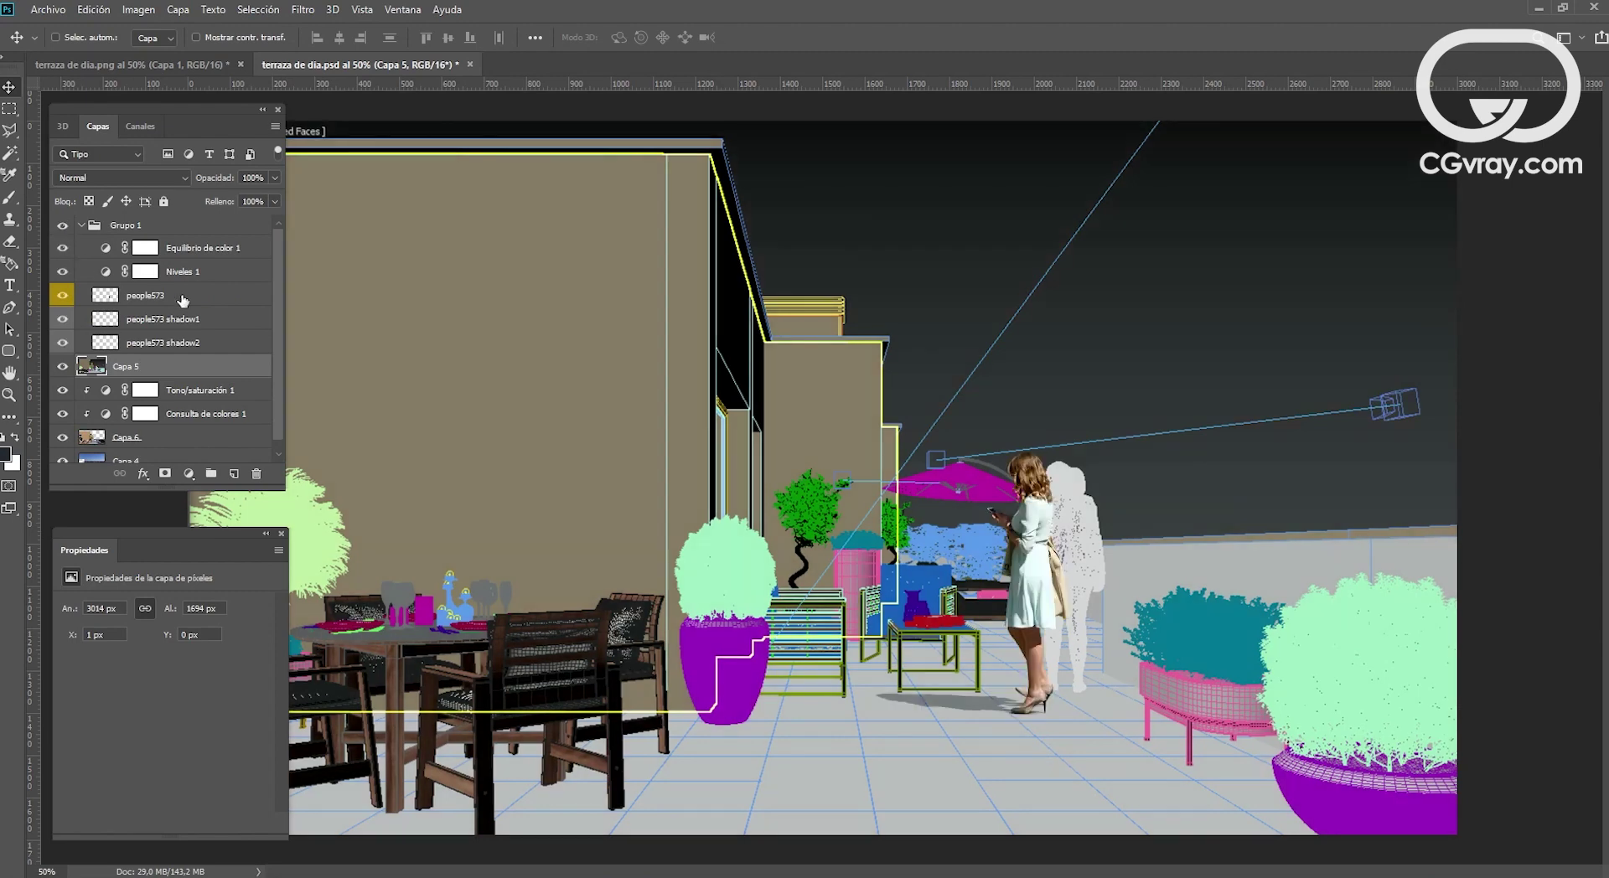
left_click(168, 301)
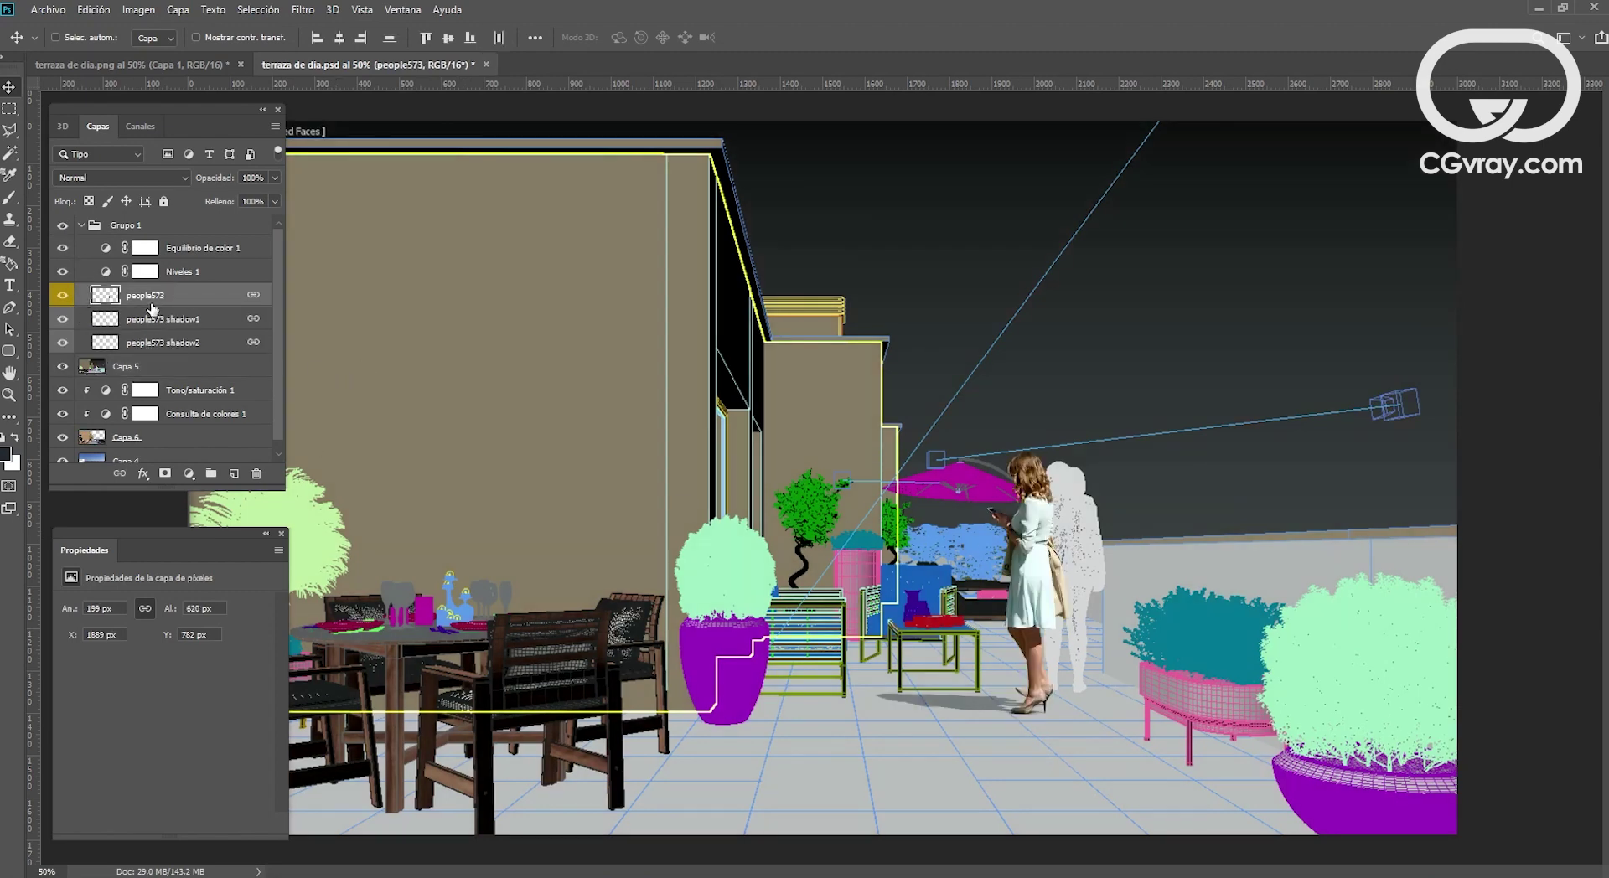
mouse_move(1029, 555)
left_mouse_down()
mouse_move(962, 553)
mouse_move(1011, 555)
left_mouse_up()
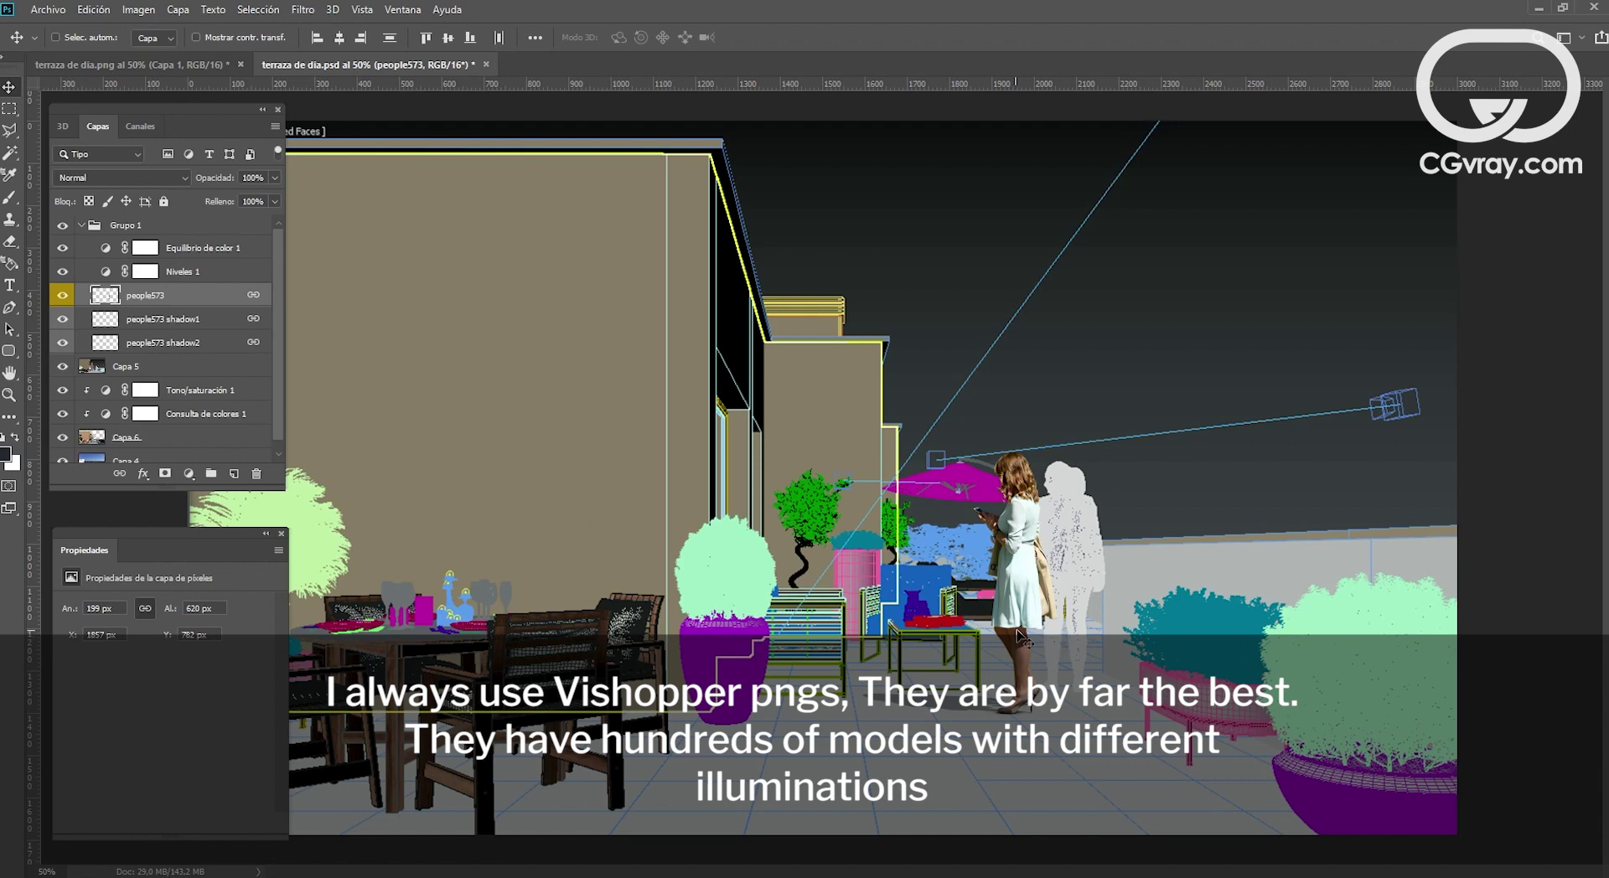
mouse_move(1017, 634)
left_mouse_down()
mouse_move(1046, 610)
mouse_move(1031, 612)
left_mouse_up()
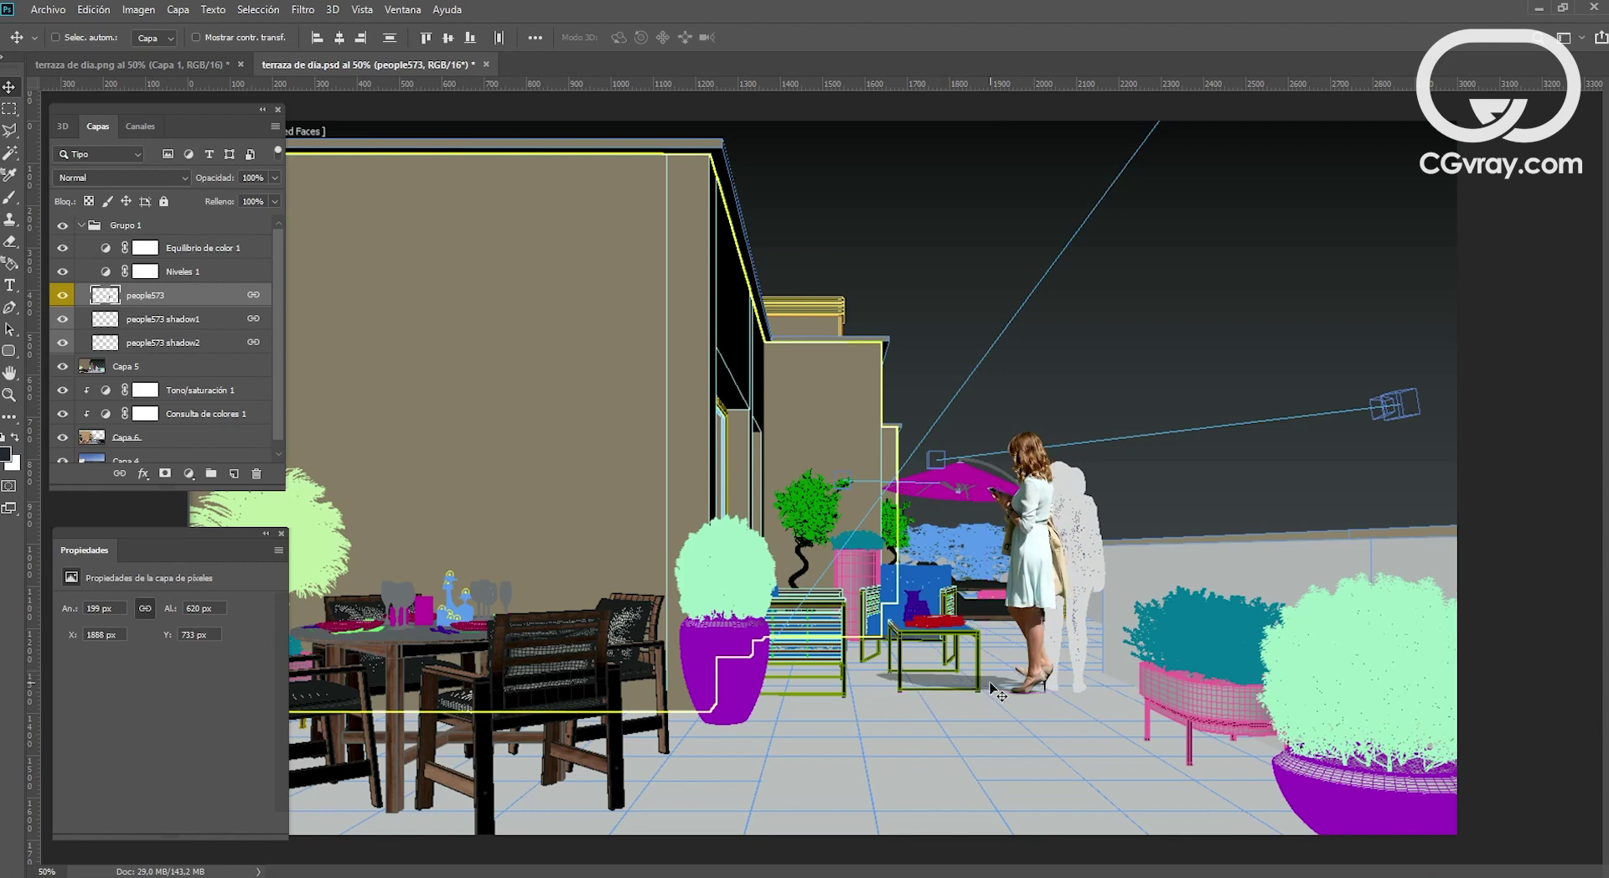
left_click(62, 369)
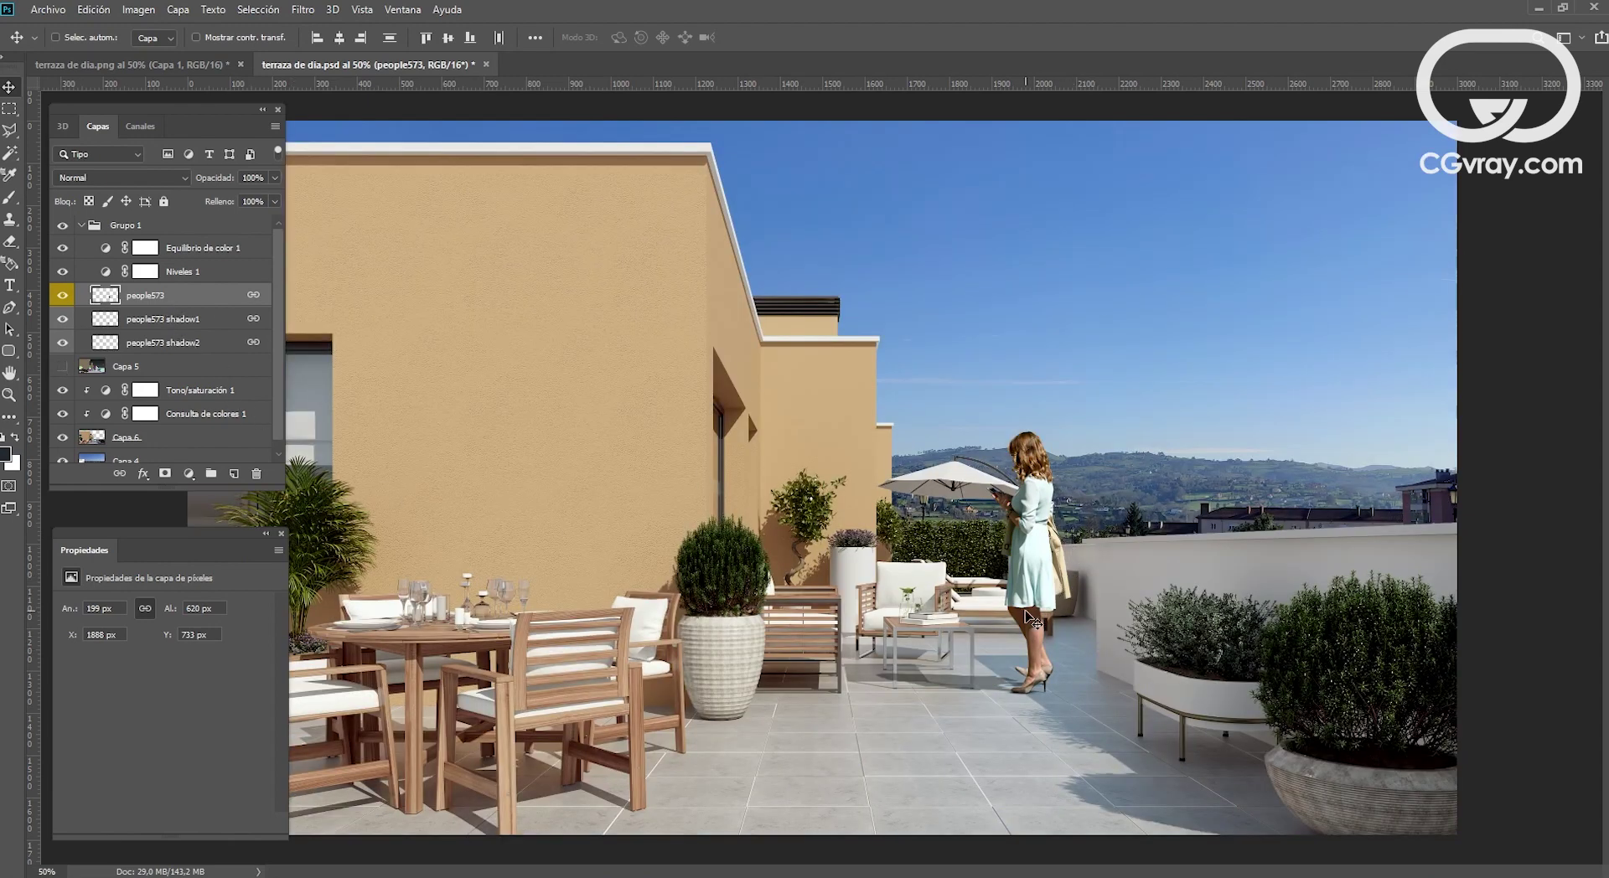
Step: Nudge the woman slightly left and zoom in on the table leg beside her shoes
left_click_drag(1033, 621, 1011, 619)
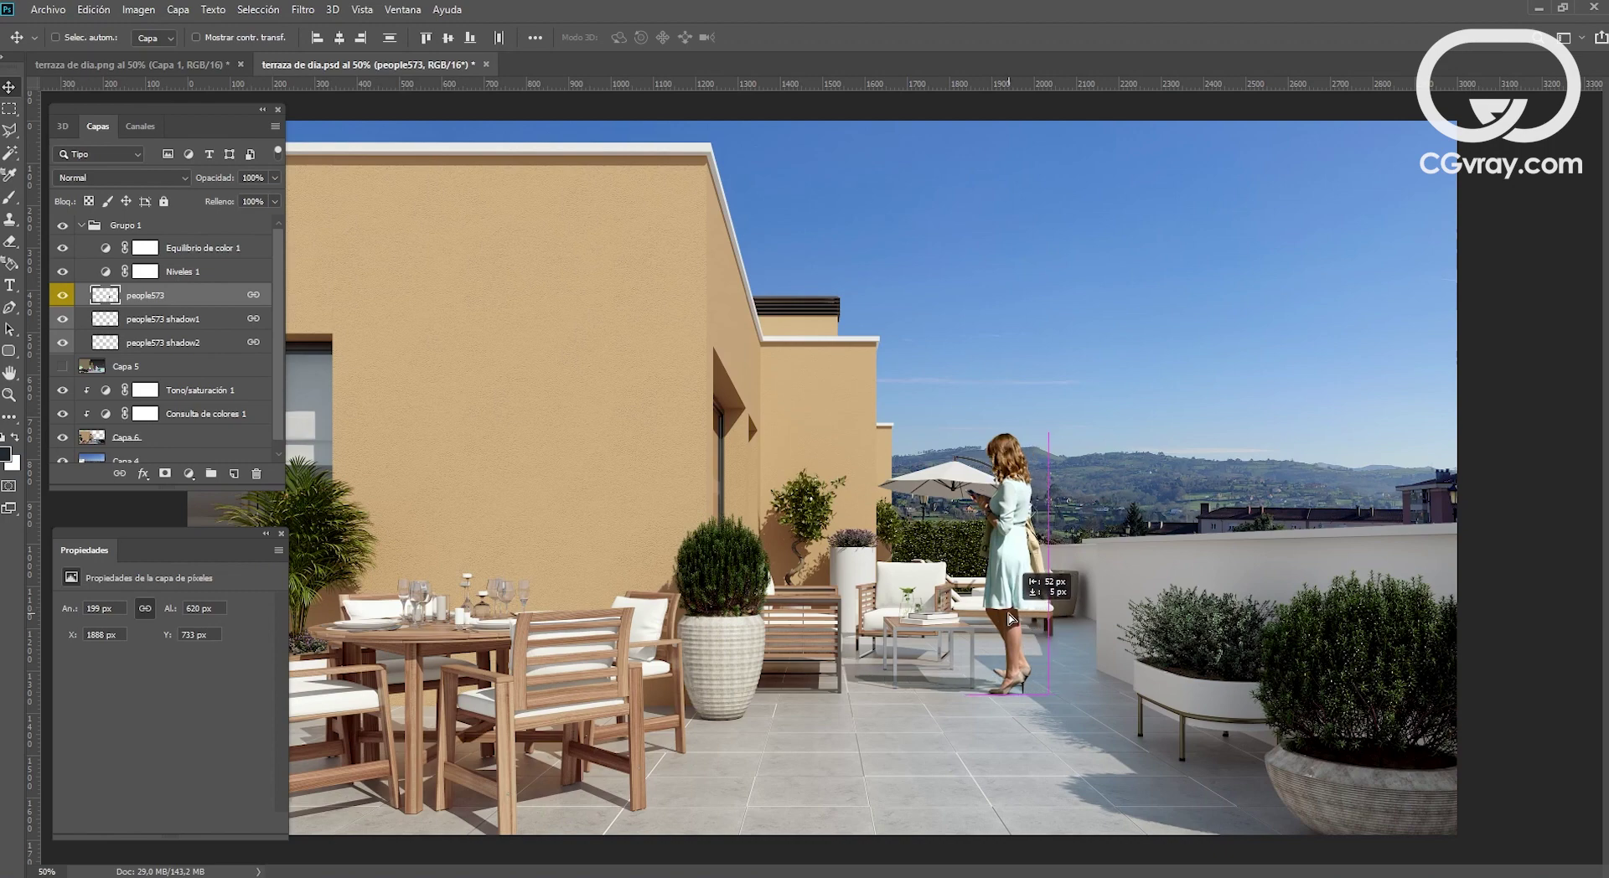
key("z")
mouse_move(1029, 651)
left_mouse_down()
mouse_move(1098, 680)
mouse_move(1077, 661)
left_mouse_up()
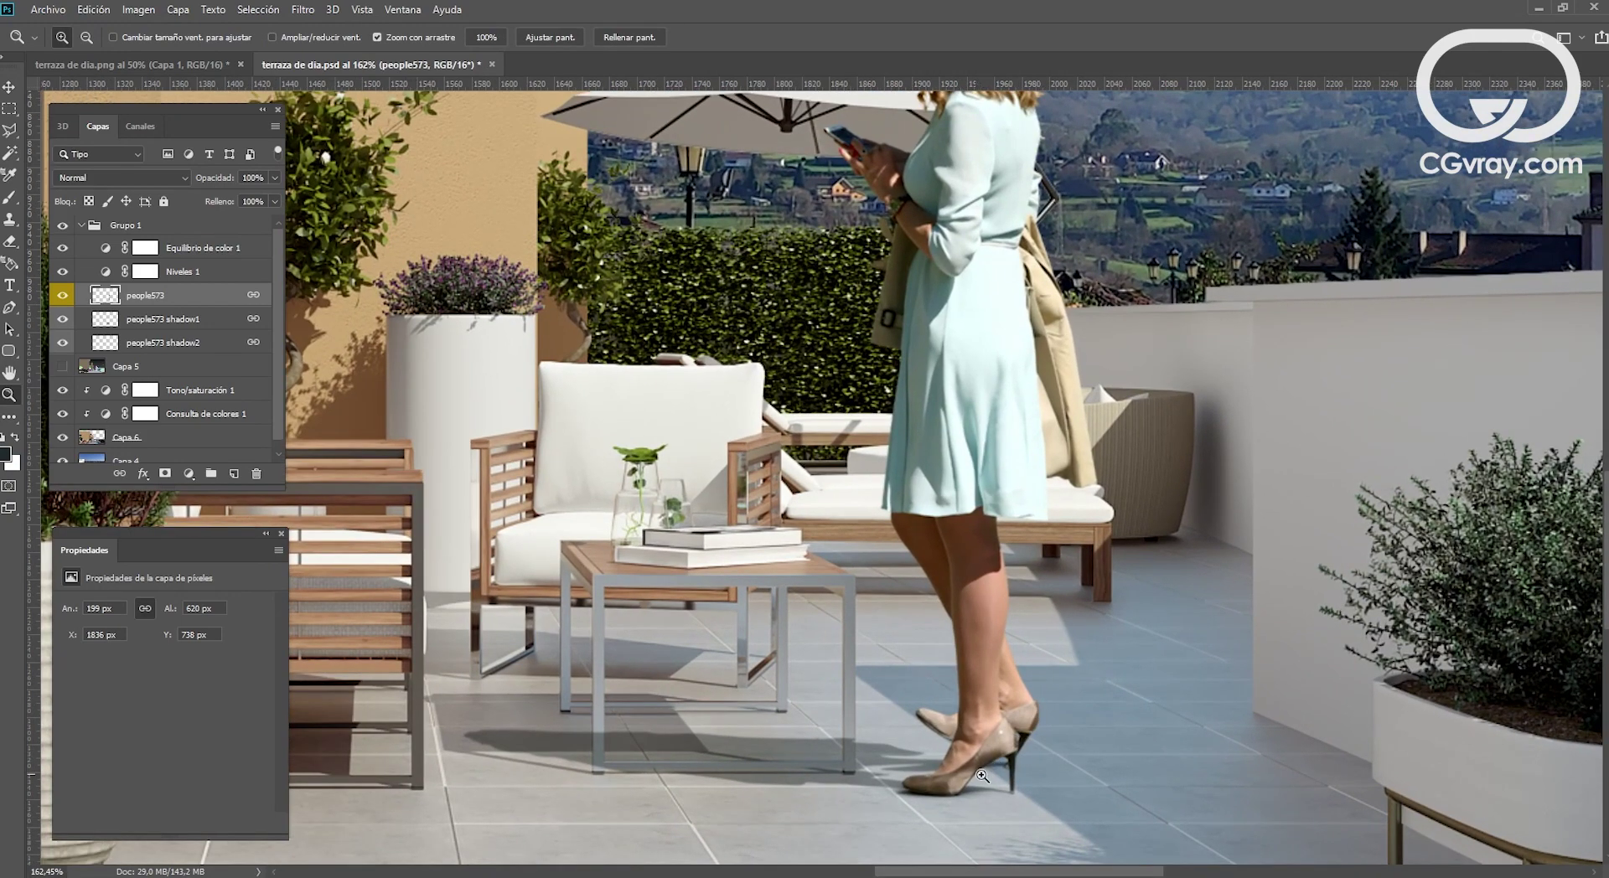
left_click(756, 766)
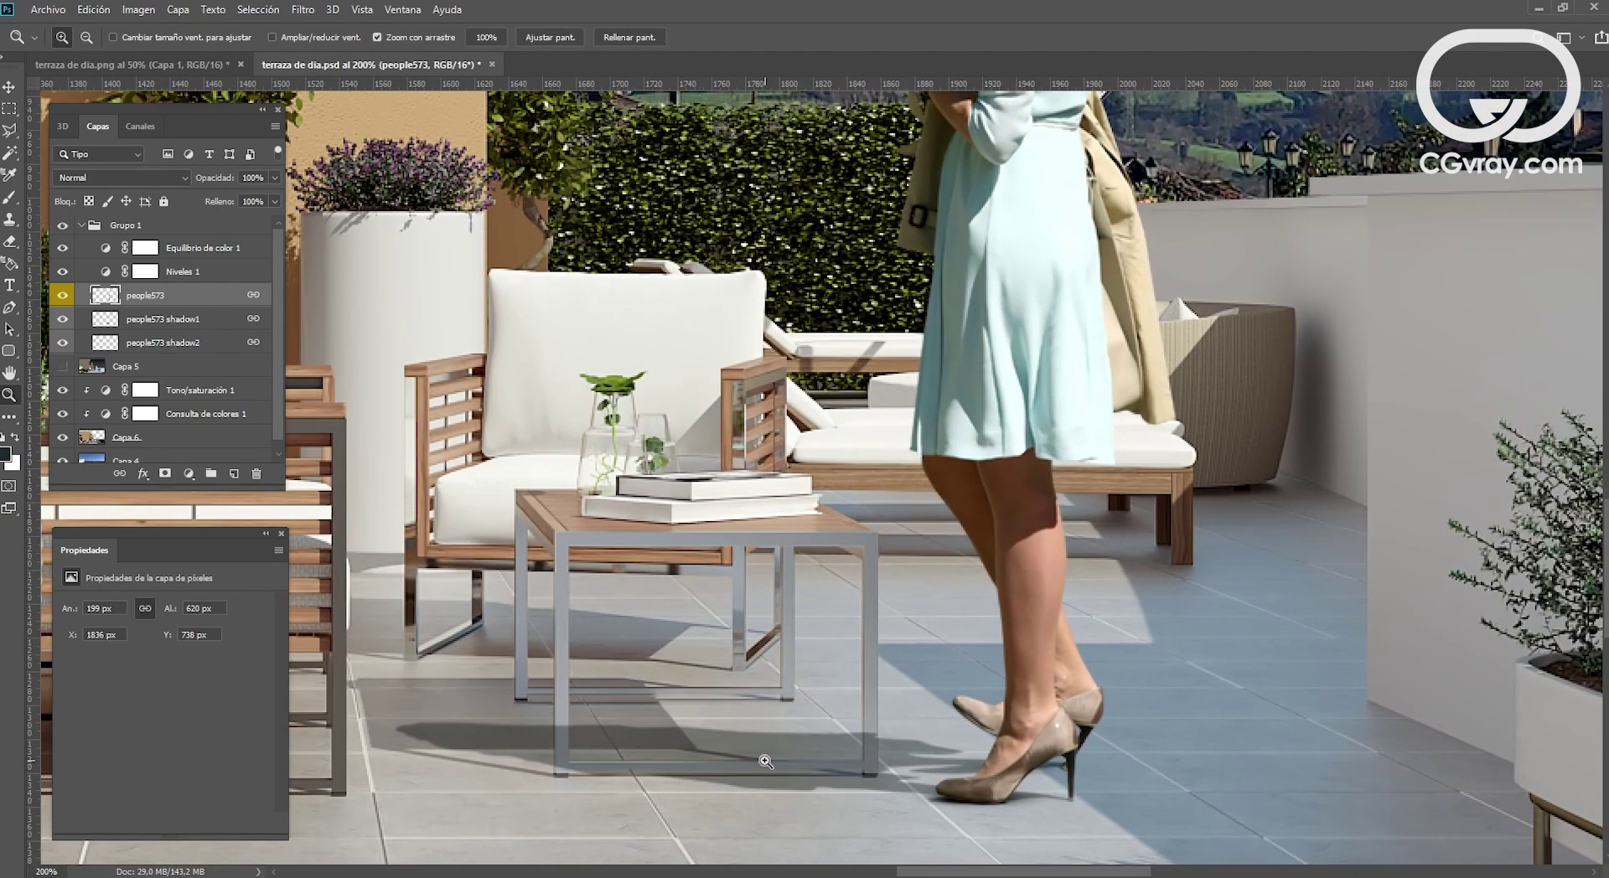
left_click(779, 759)
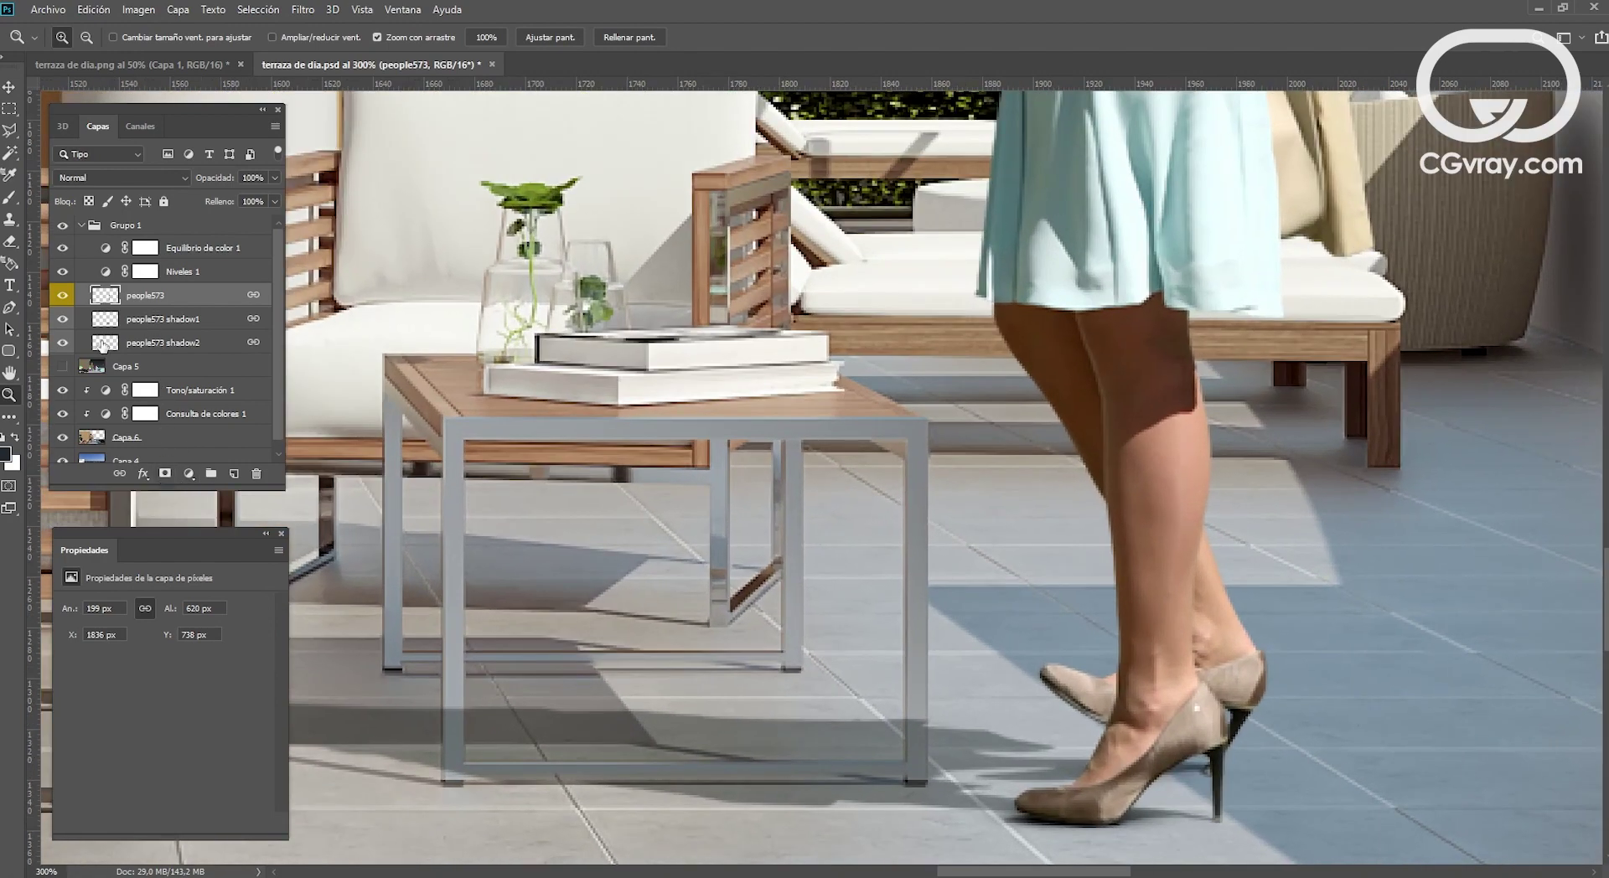
Step: Toggle people573 shadow2 off and back on, then hide people573 shadow1 to compare
left_click(62, 343)
left_click(61, 343)
left_click(63, 322)
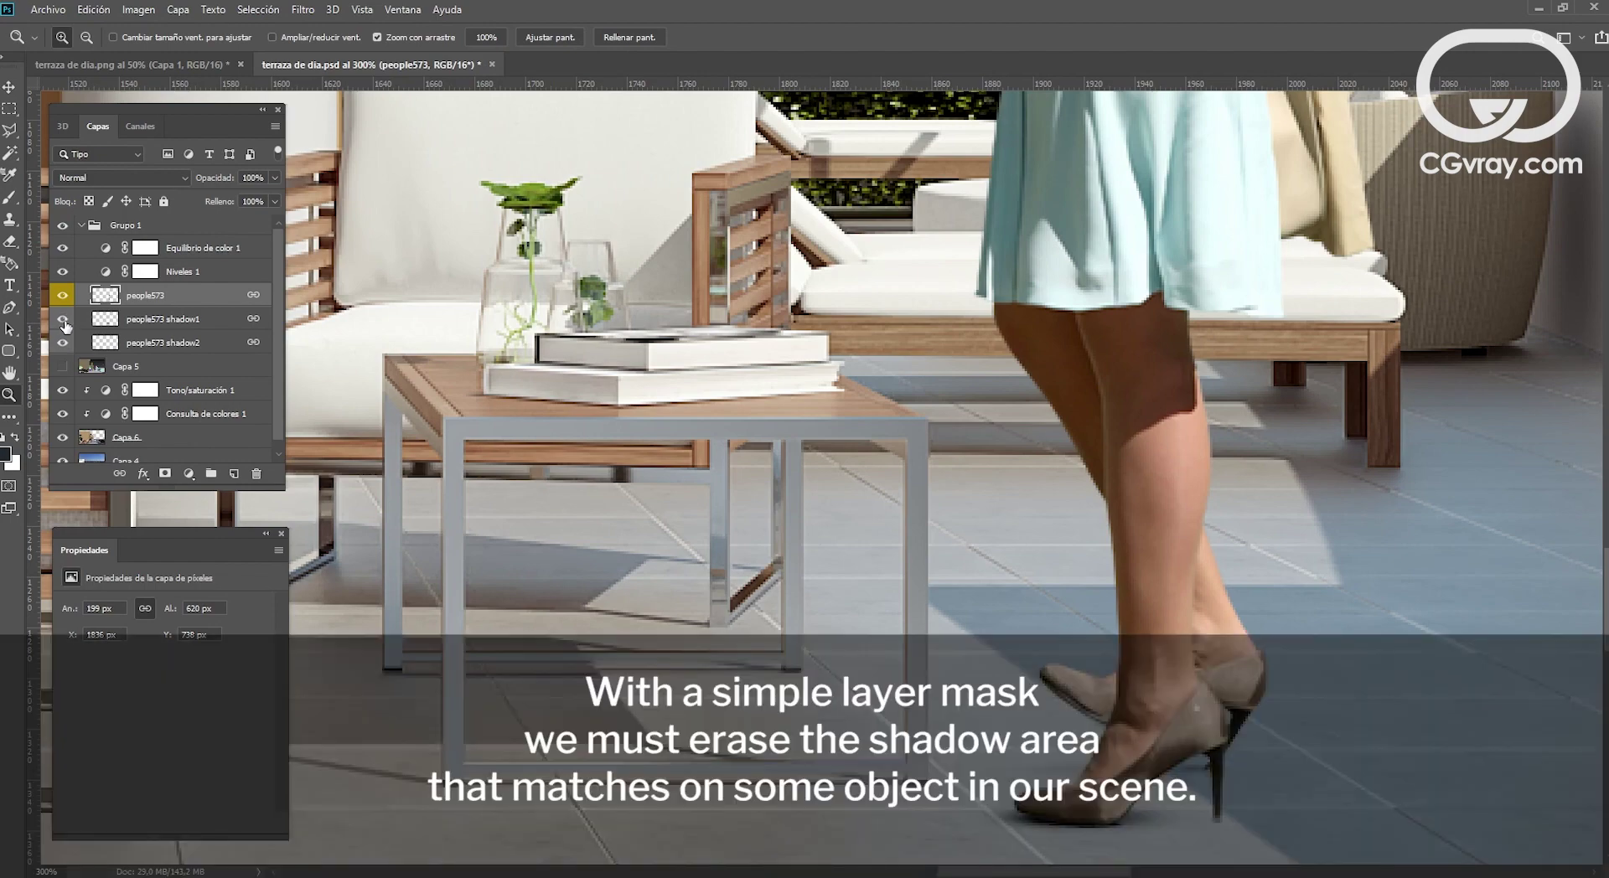
Step: Show people573 shadow1 again, add a layer mask to people573, and marquee the lower table leg
left_click(63, 321)
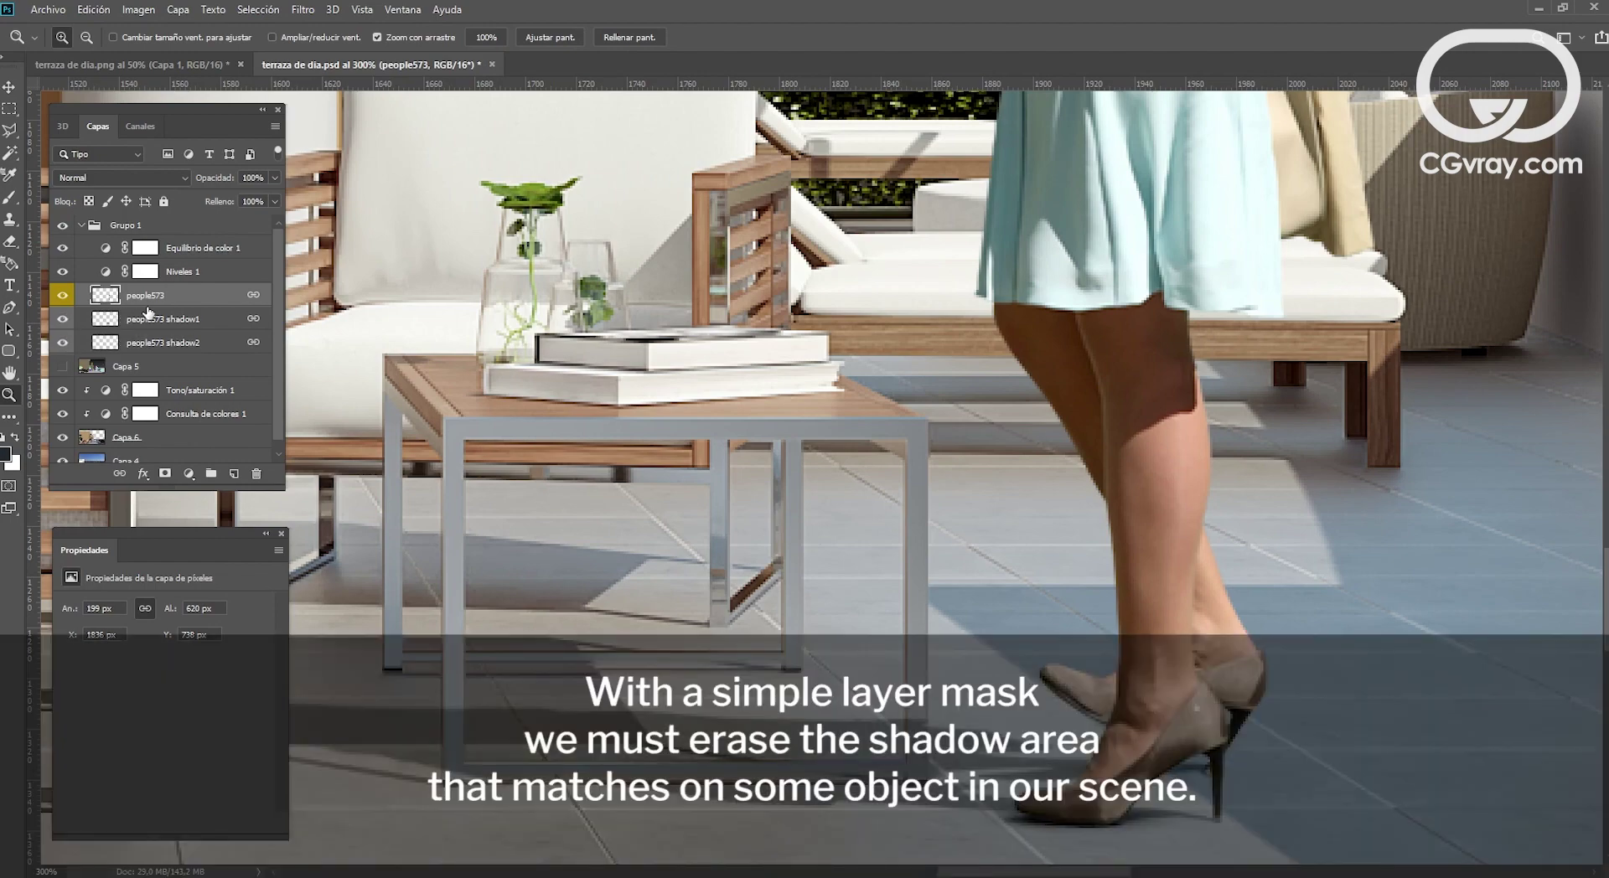
left_click(166, 475)
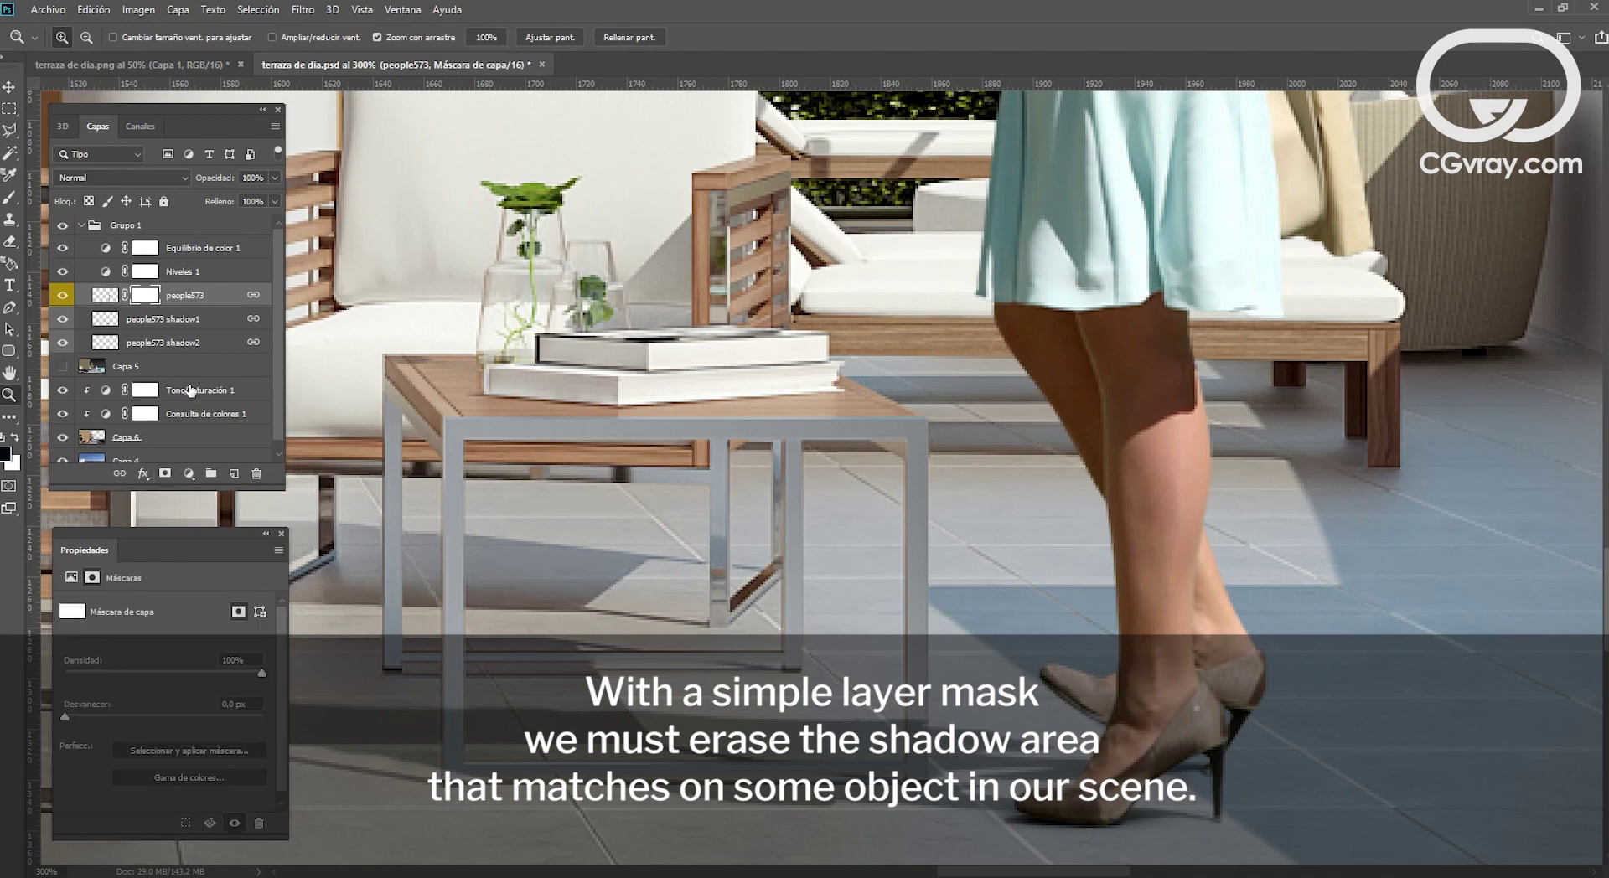
left_click(12, 112)
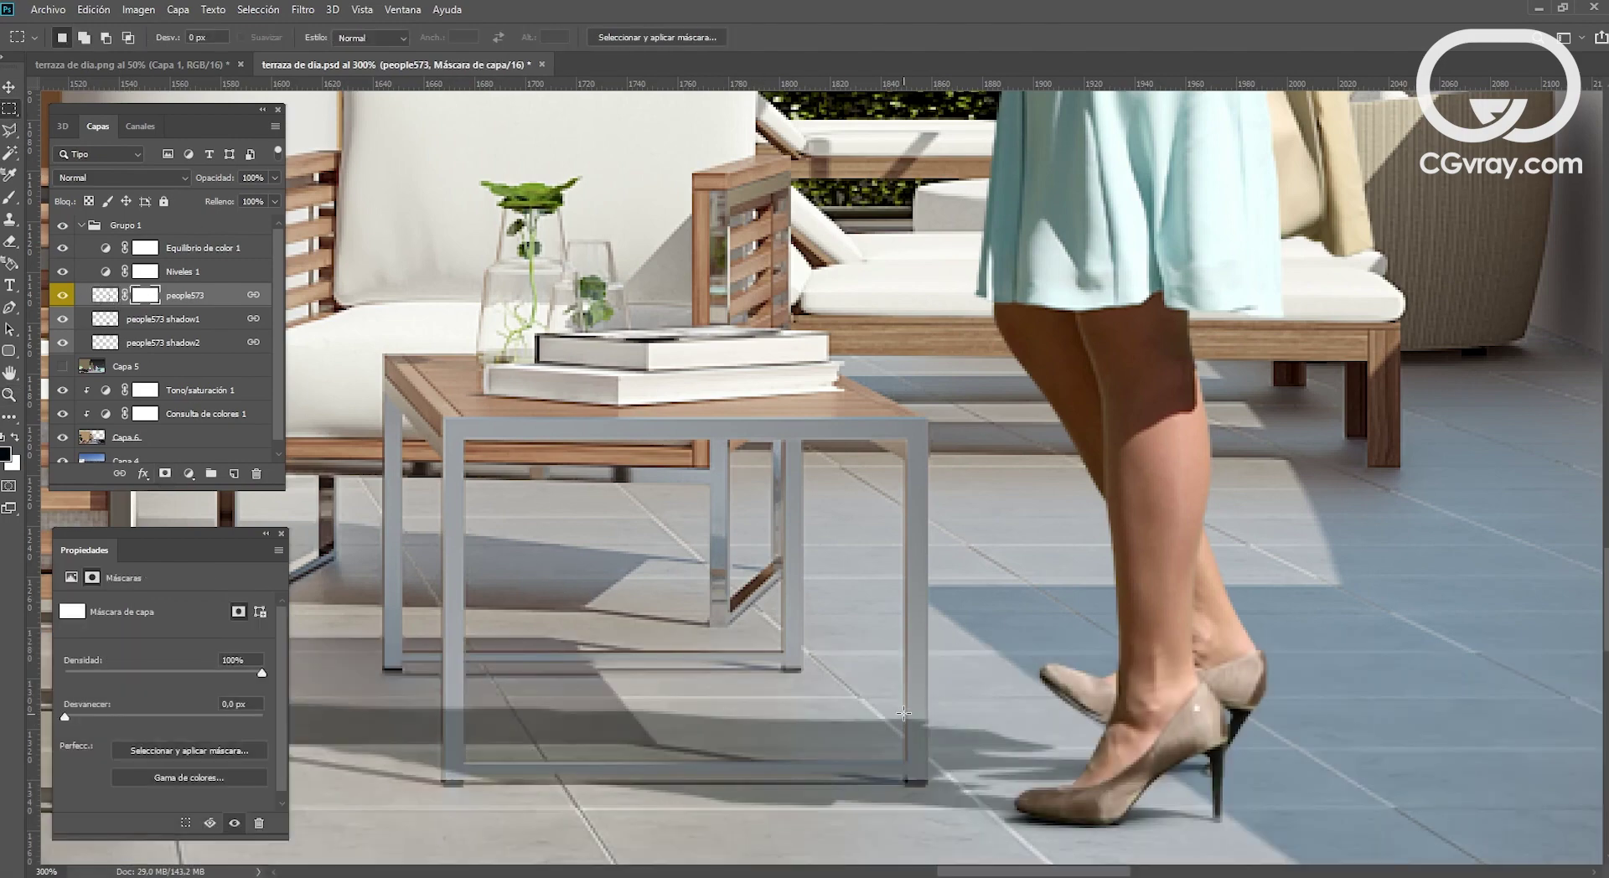
left_click_drag(905, 707, 927, 783)
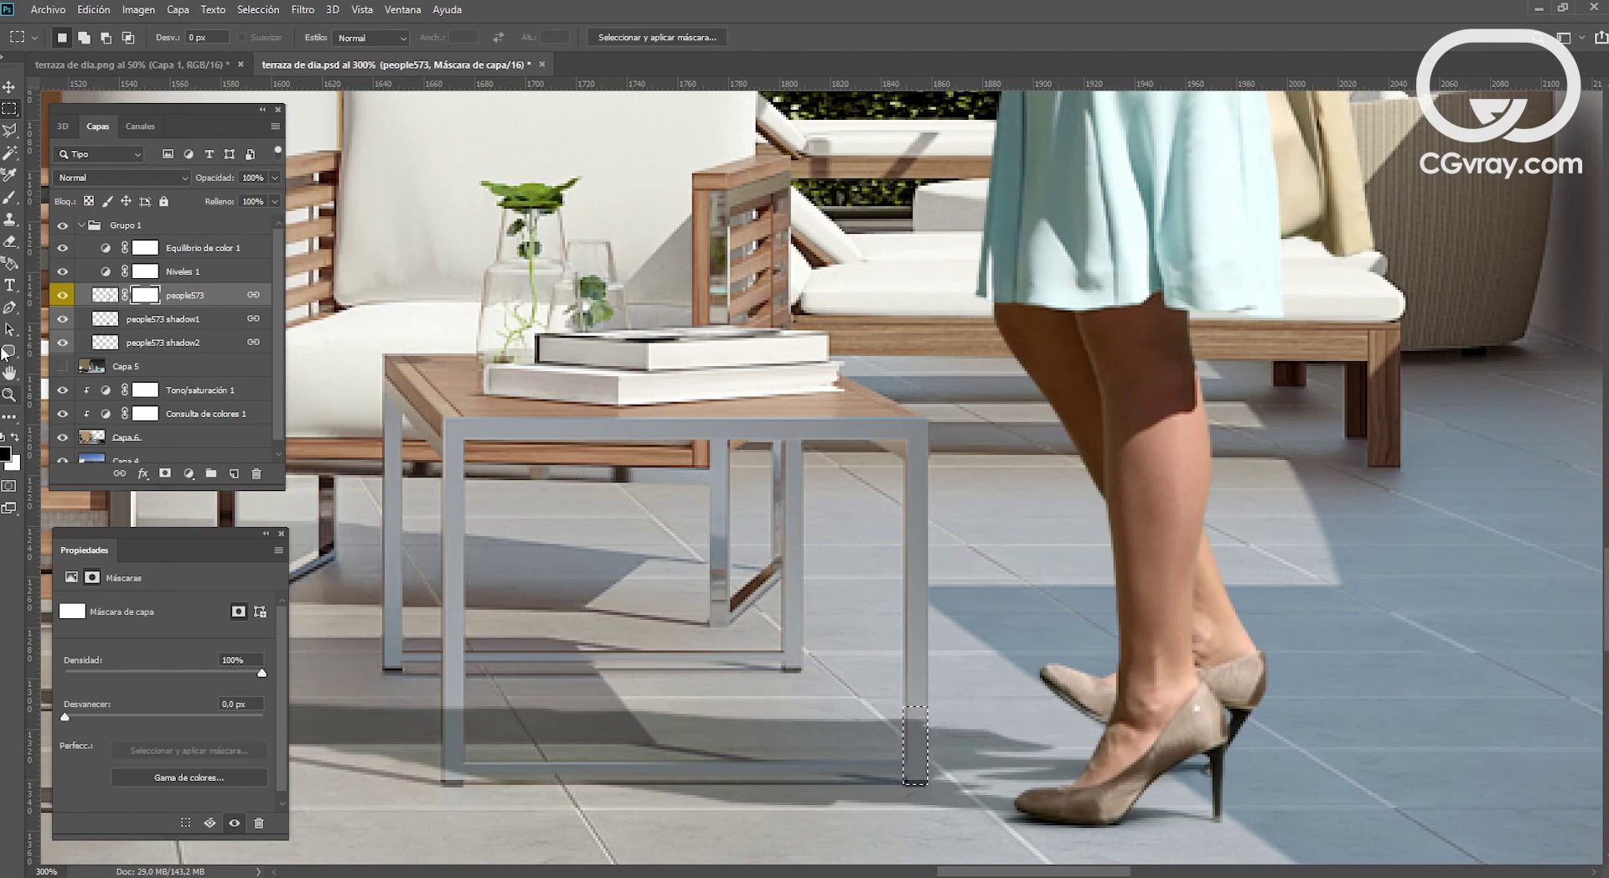
Step: Set the Brush to 16 px and select the people573 shadow1 layer
left_click(11, 201)
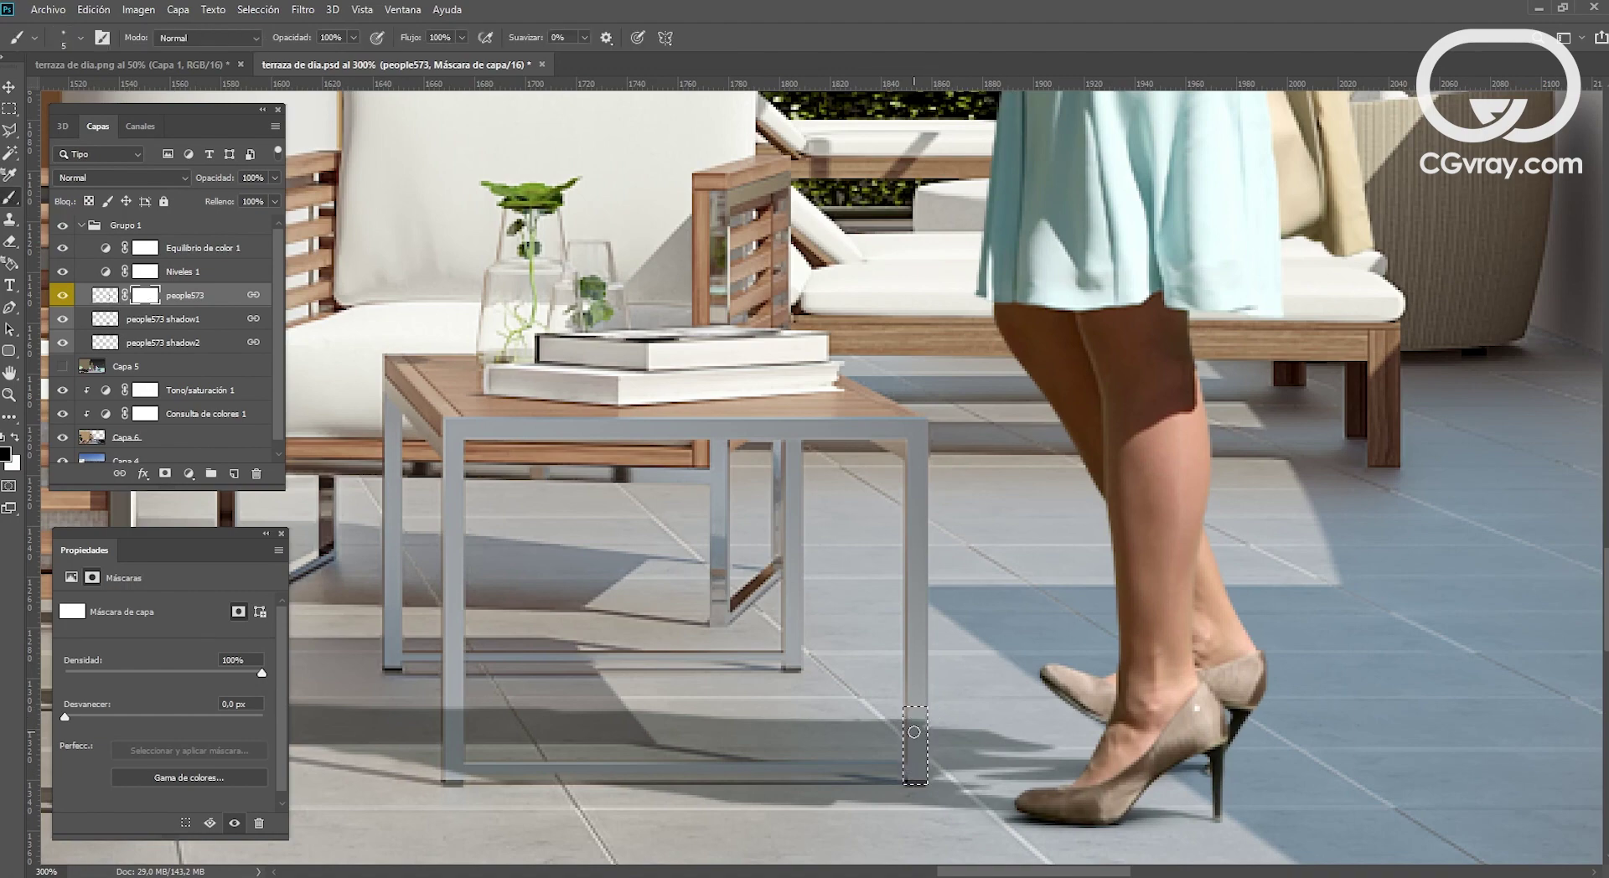
right_click_drag(915, 732, 929, 737, "alt")
left_click(153, 320)
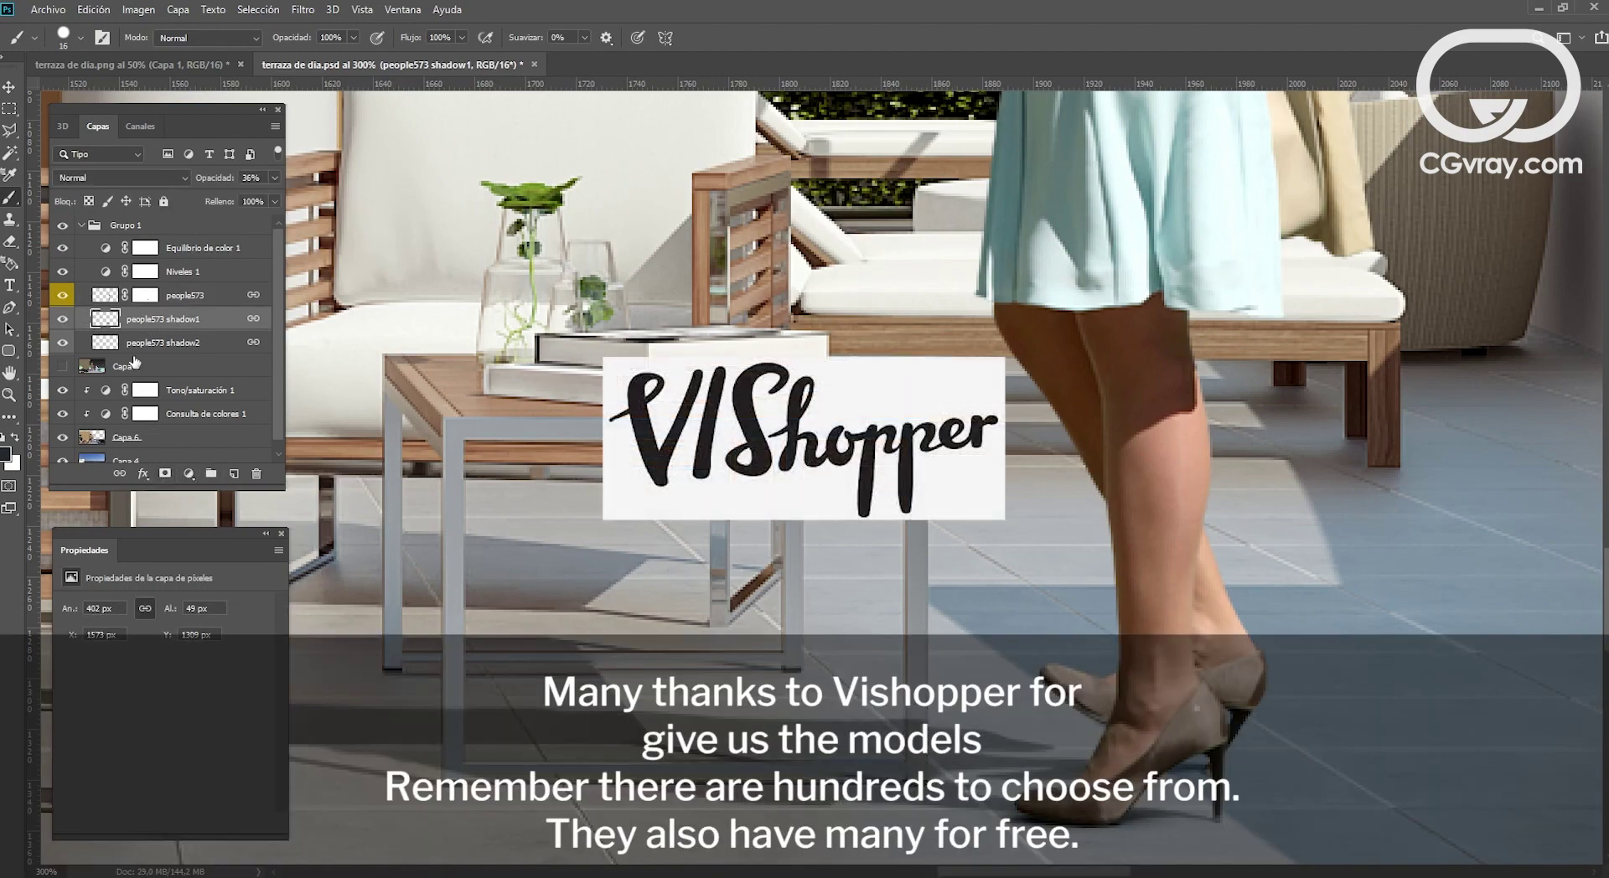
Step: Add a layer mask to people573 shadow1, marquee the table leg base, then clear the selection
left_click(166, 475)
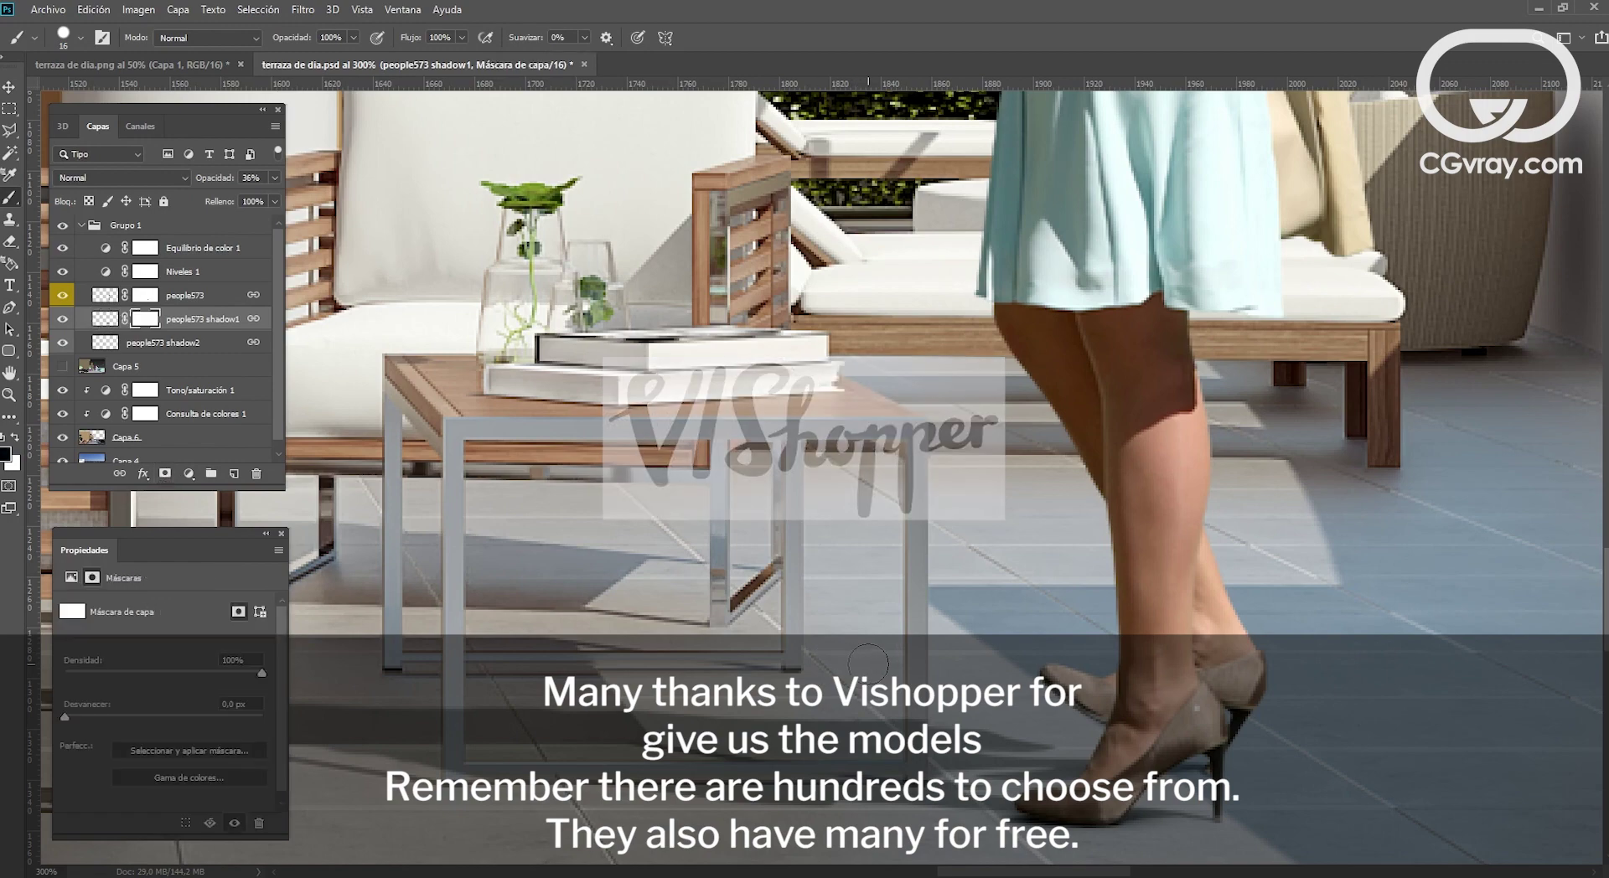
key("m")
left_click_drag(902, 708, 927, 783)
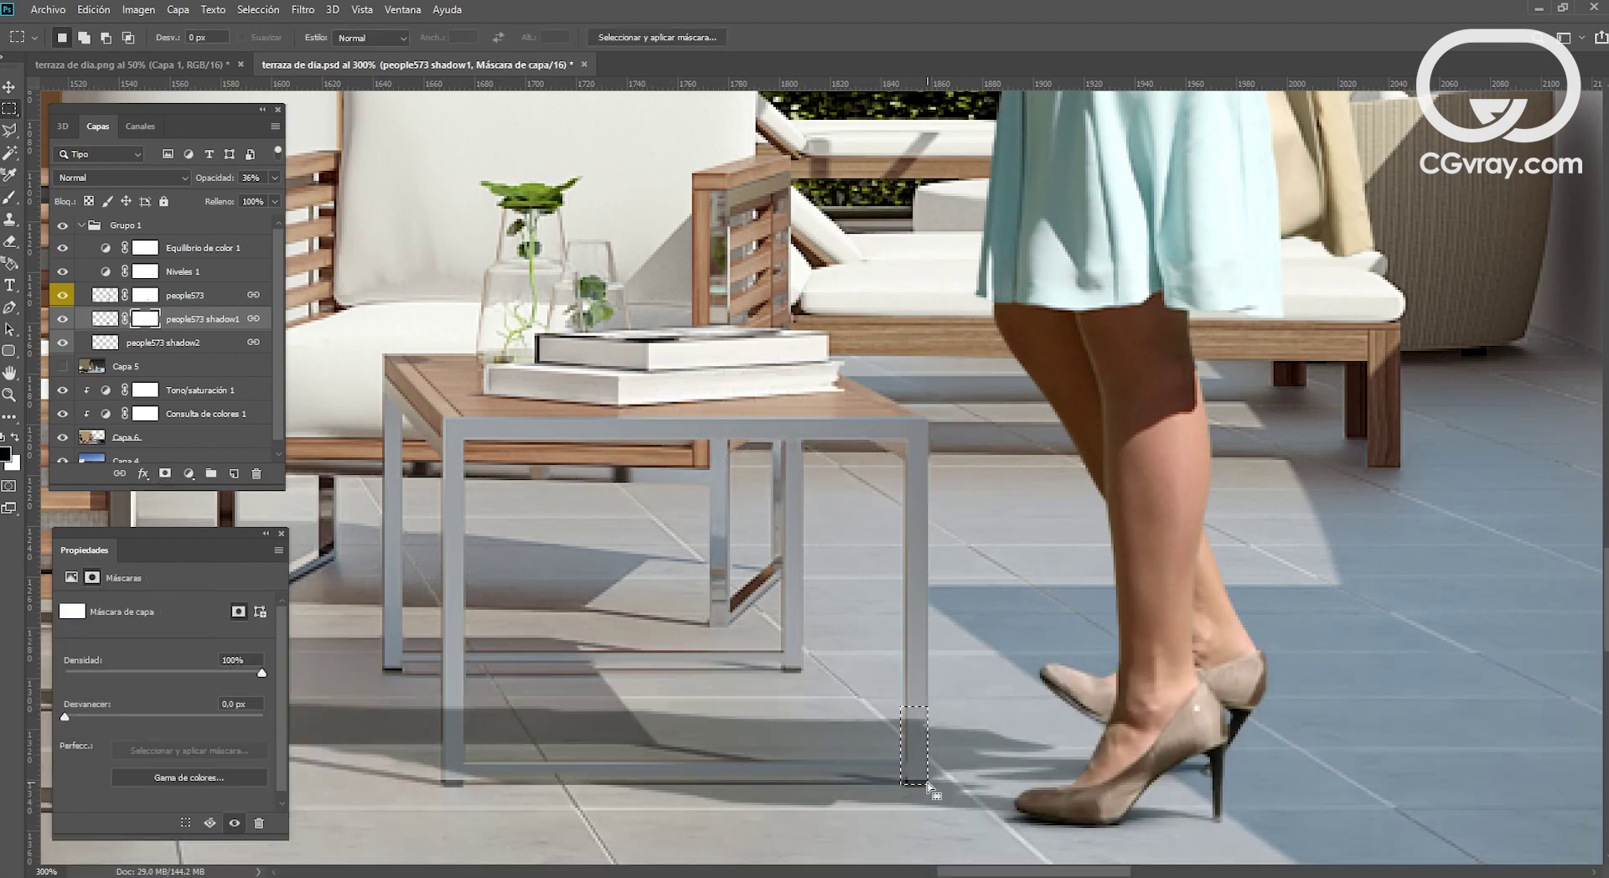
key("b")
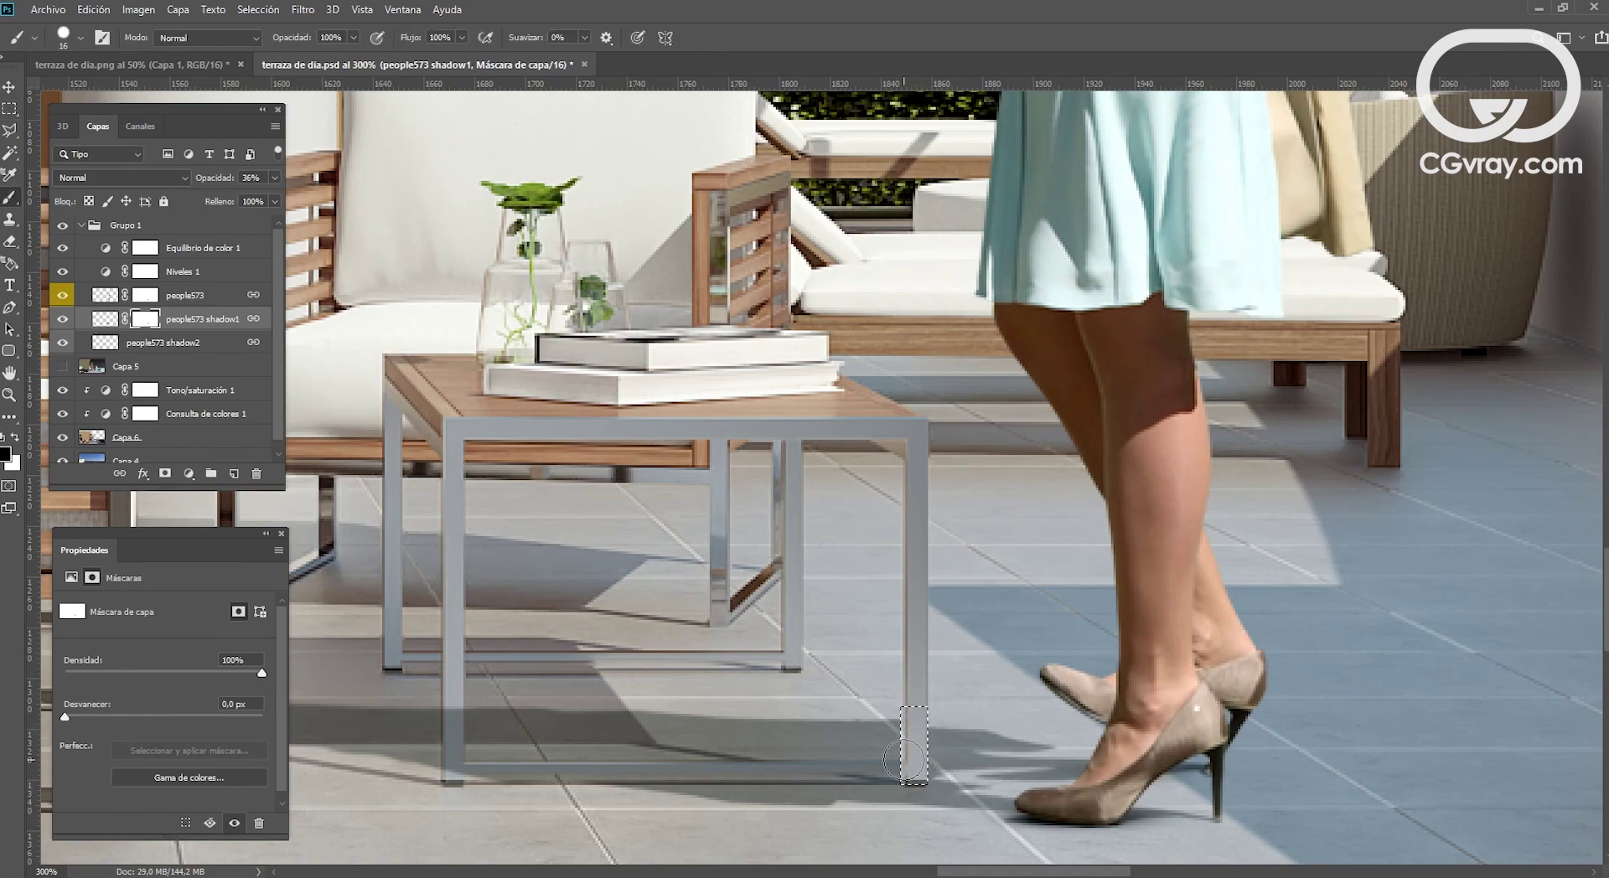
key("ctrl+d")
key("ctrl+2")
key("ctrl+shift+d")
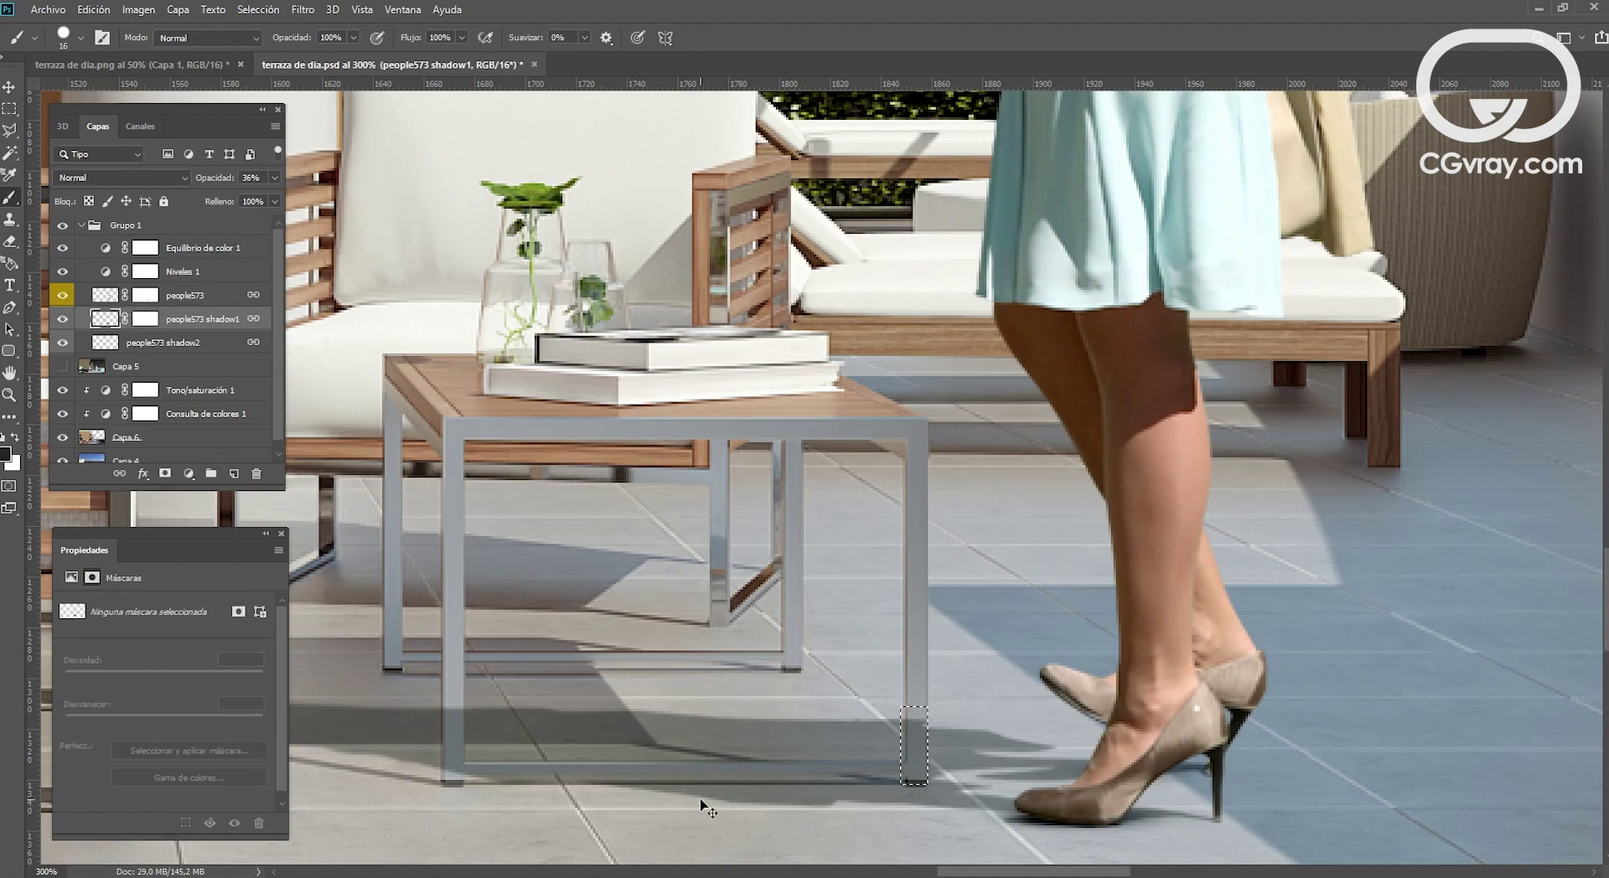
key("ctrl+d")
Step: Zoom in and paint the shadow1 mask black over the first table leg's base
key("z")
left_click_drag(900, 769, 979, 767)
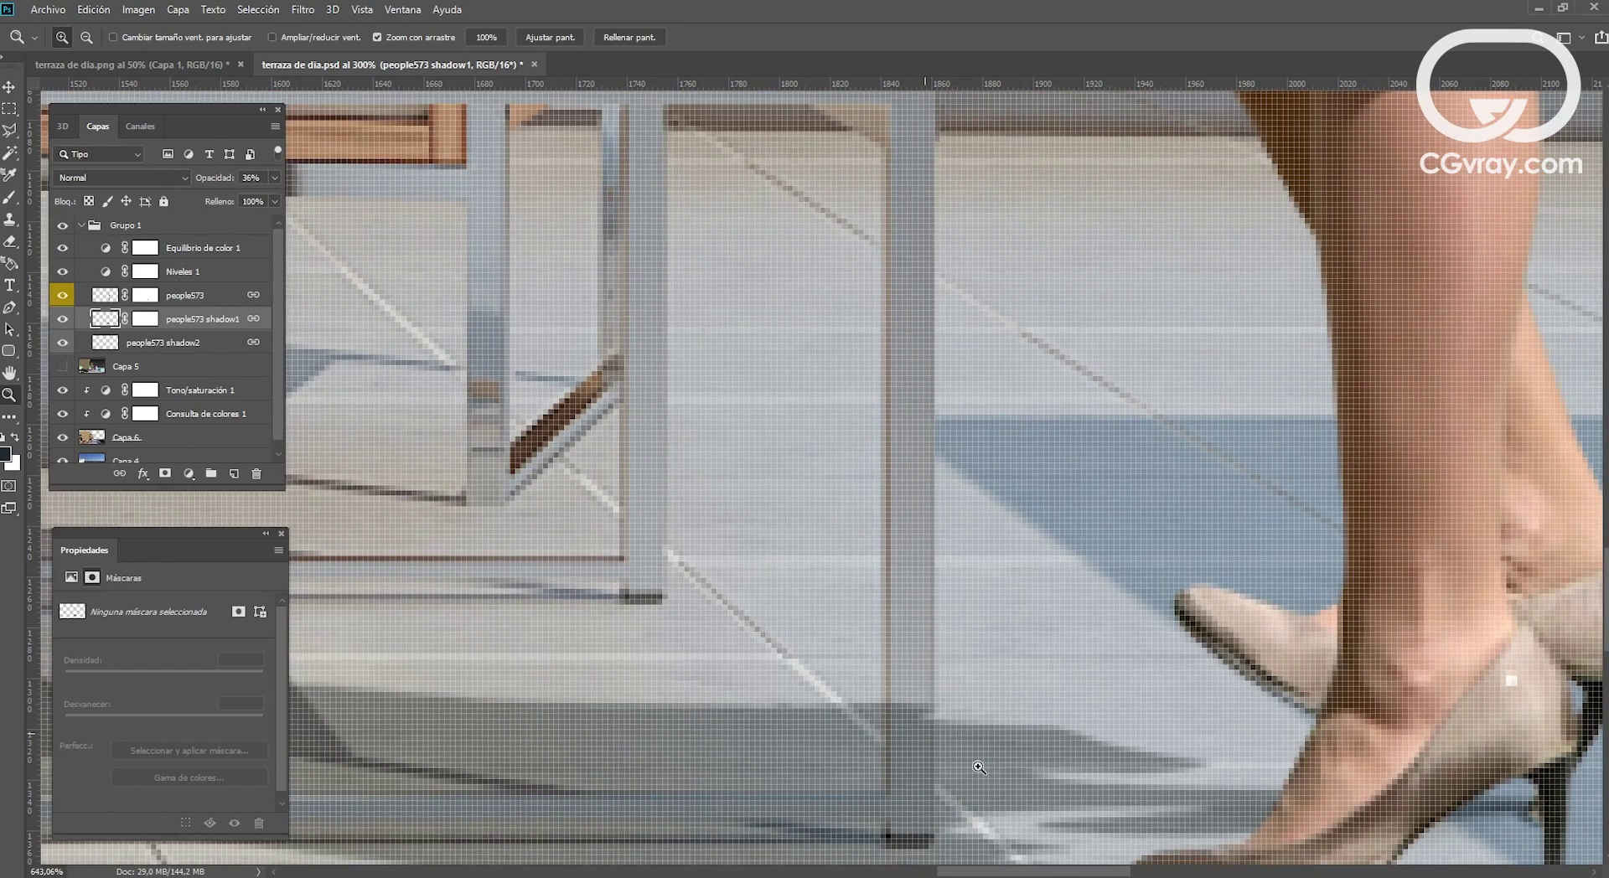
scroll(956, 721, "down", 2)
scroll(930, 670, "down", 2)
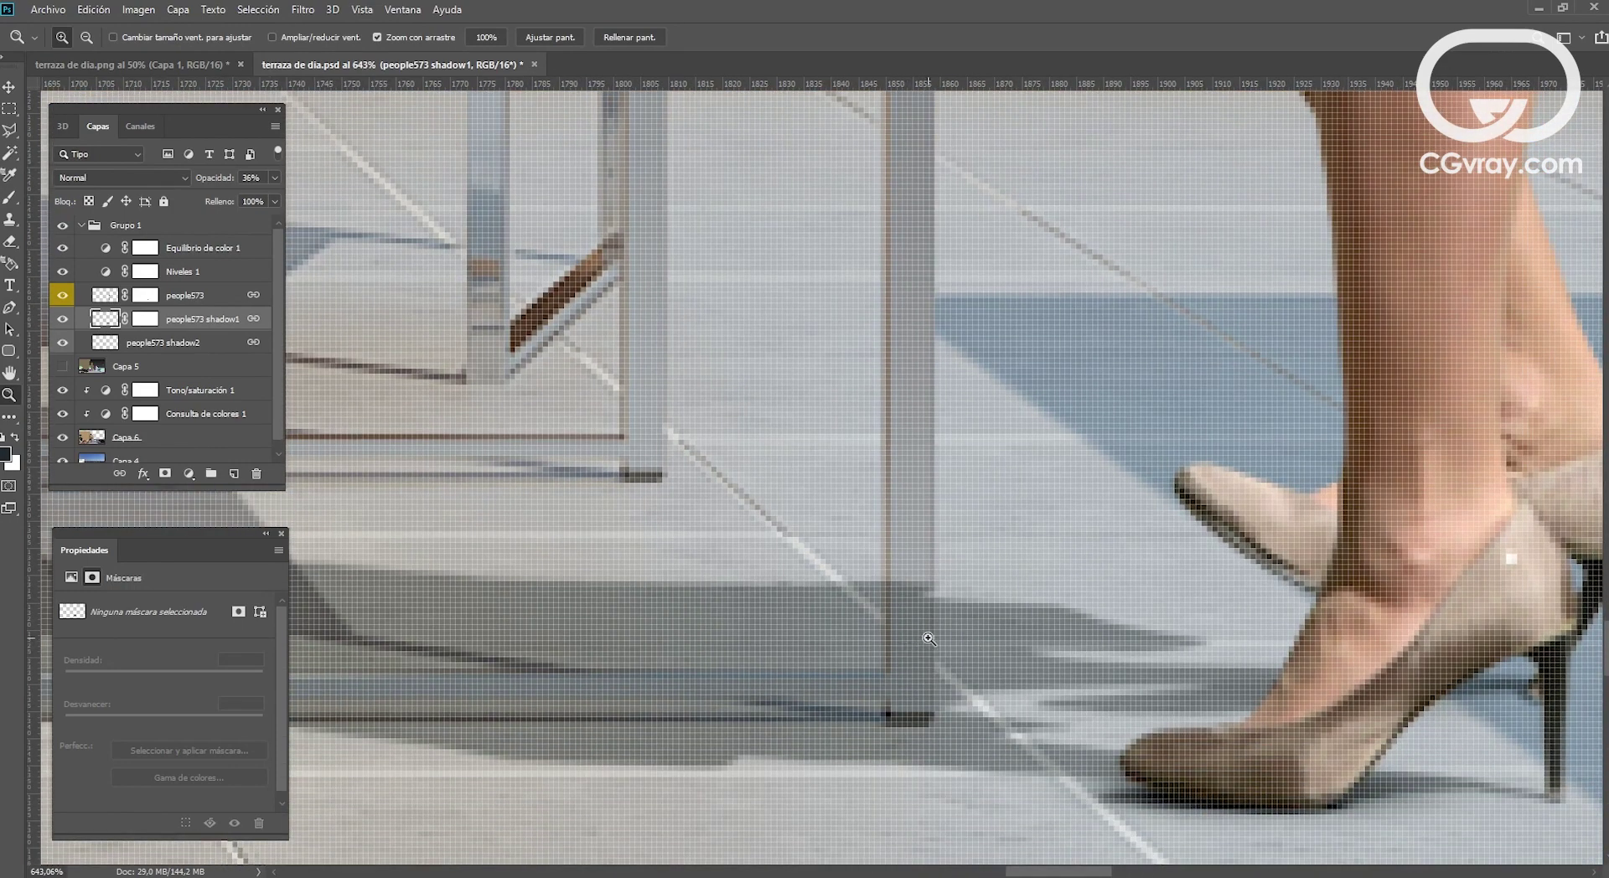
key("m")
left_click_drag(930, 579, 884, 724)
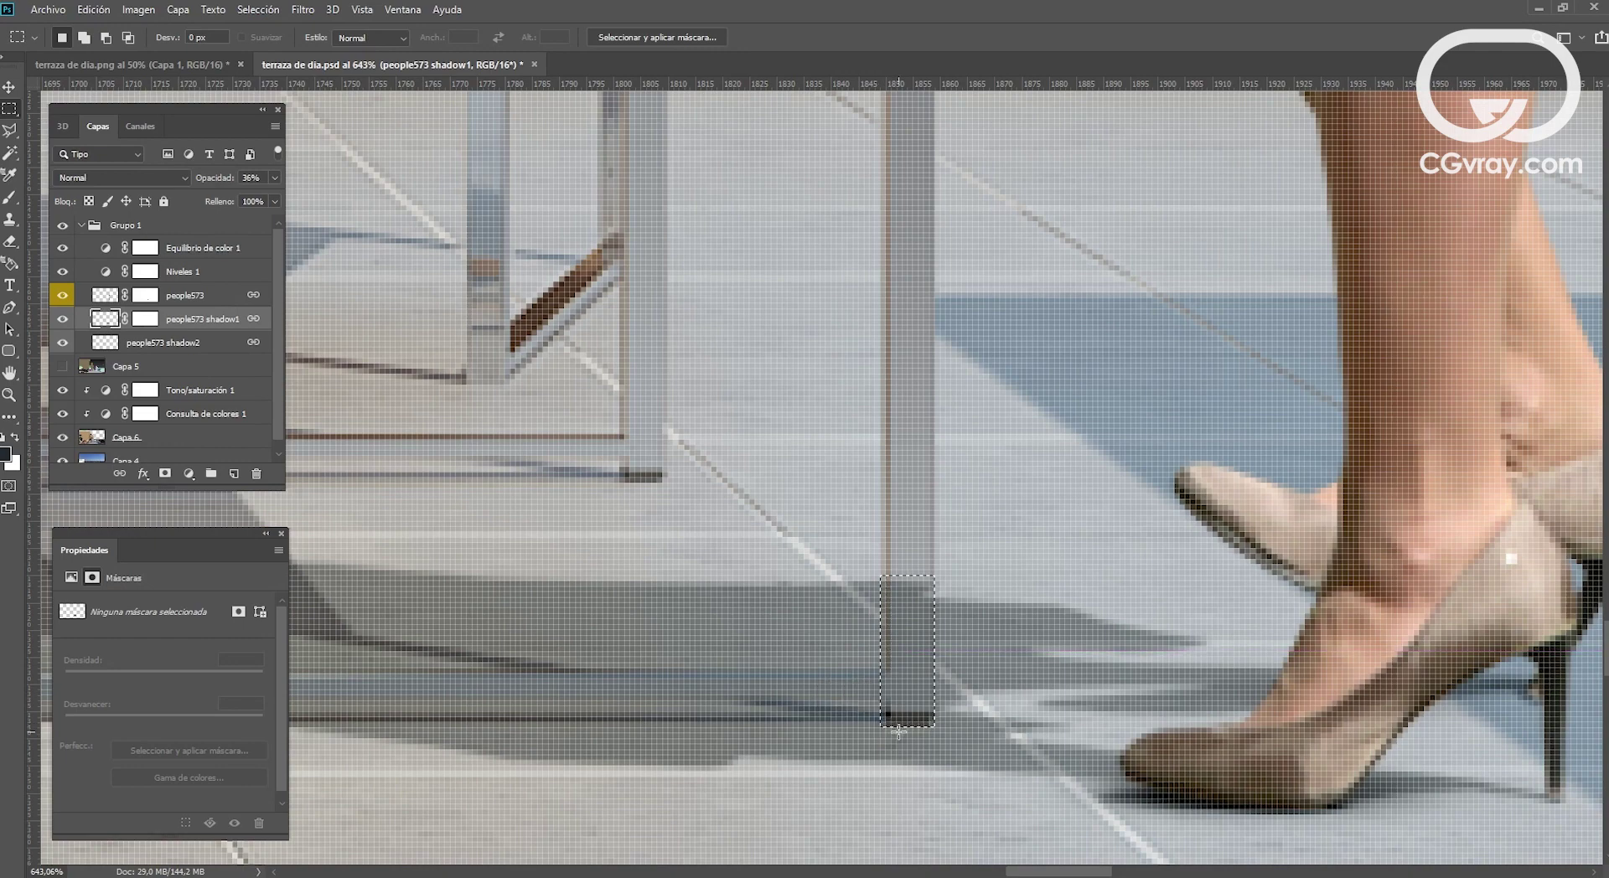
left_click(10, 197)
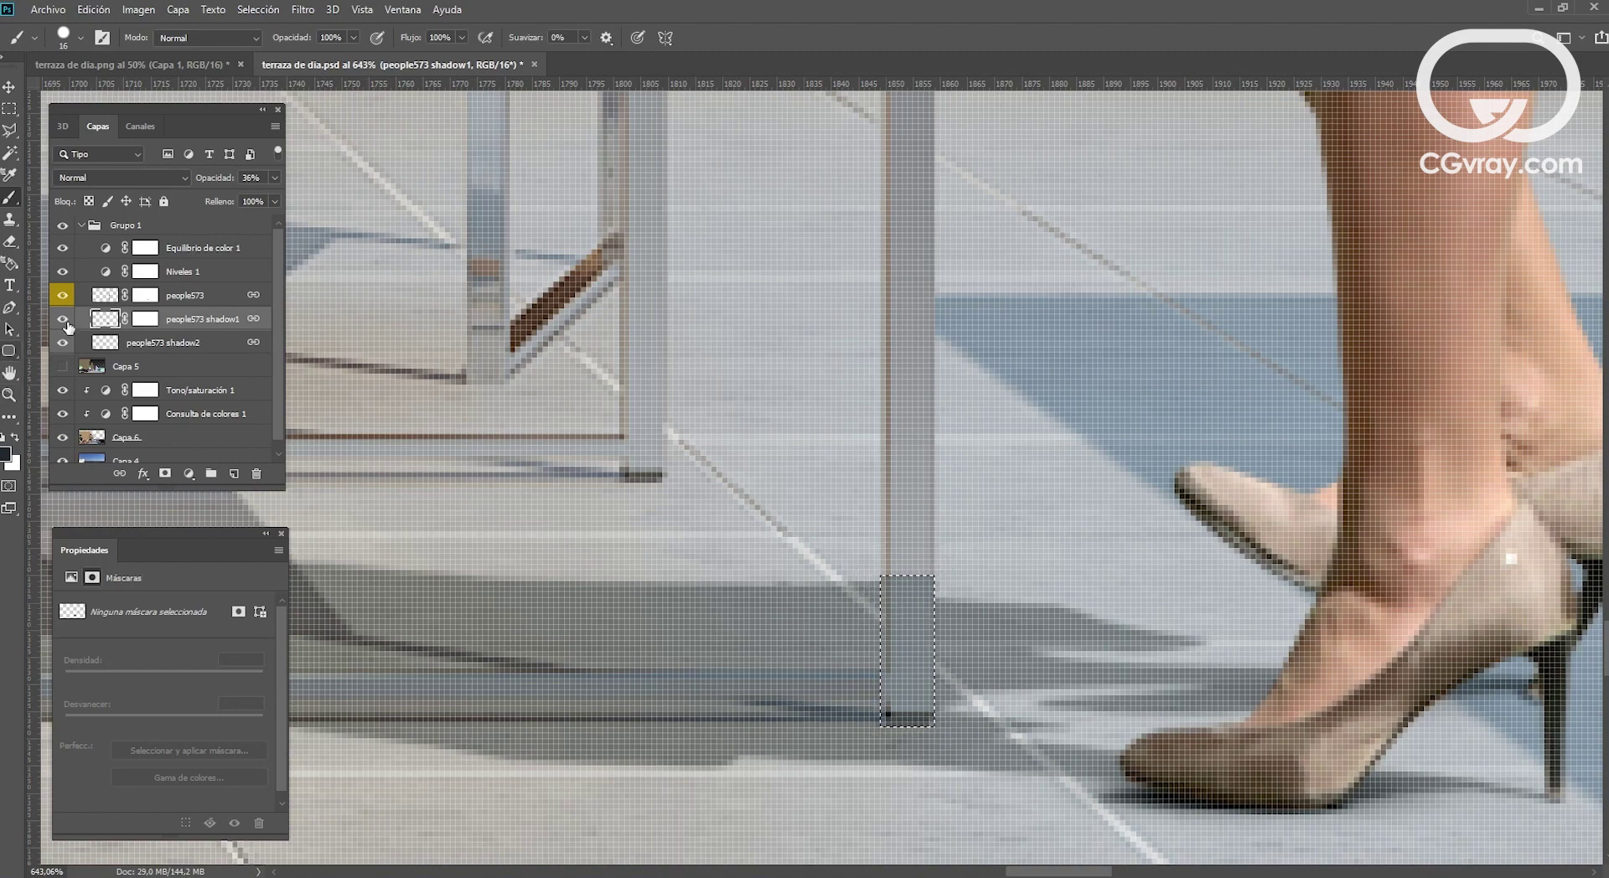
left_click(145, 318)
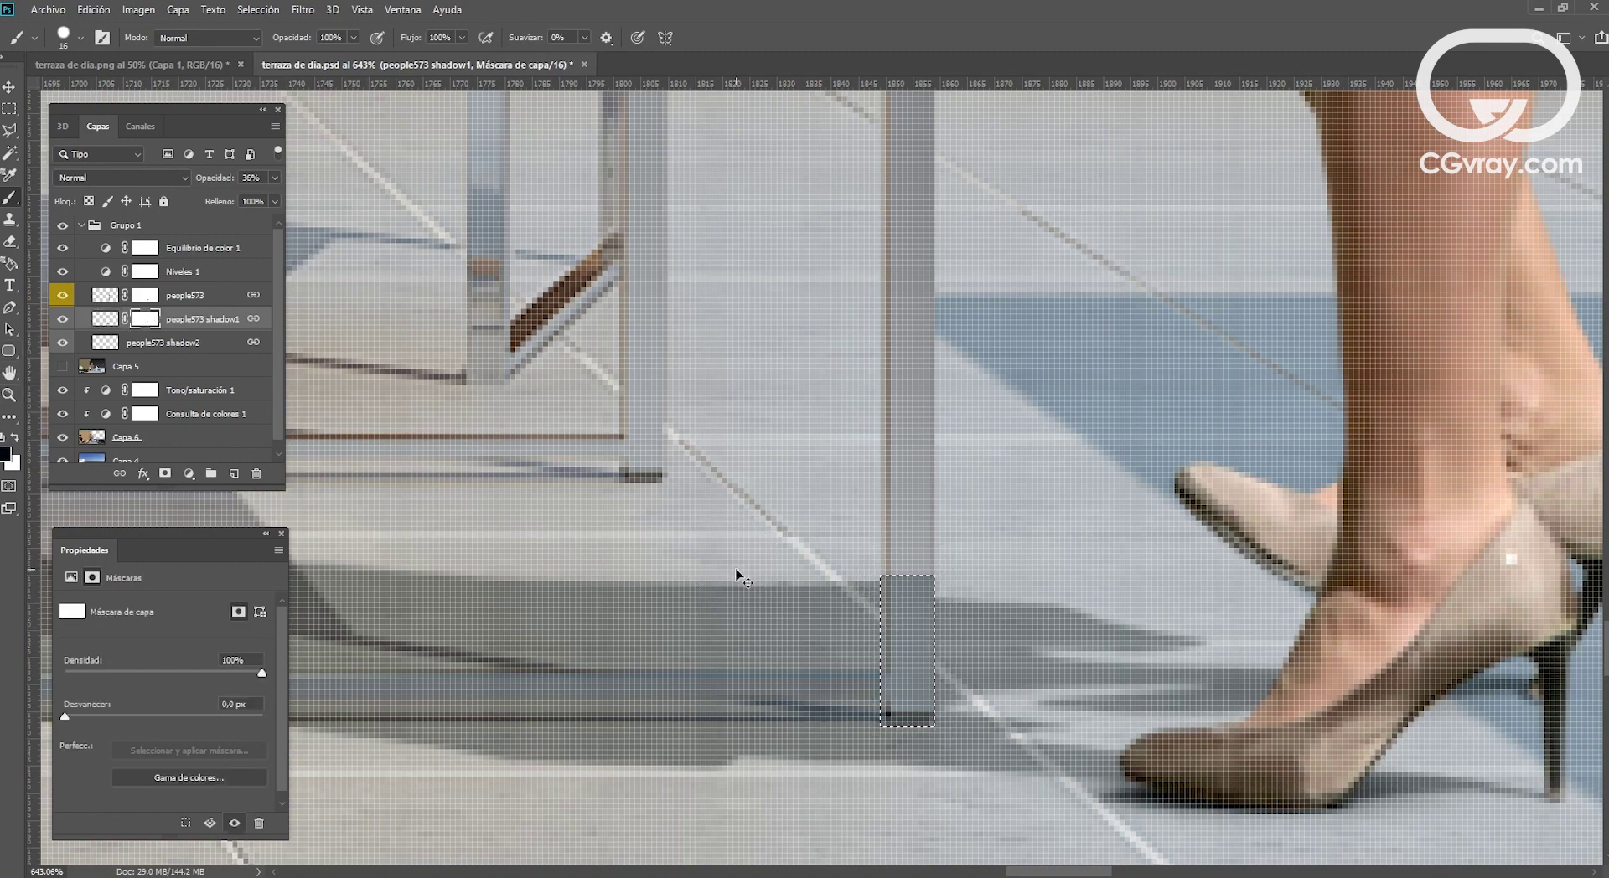
left_click_drag(908, 603, 908, 712)
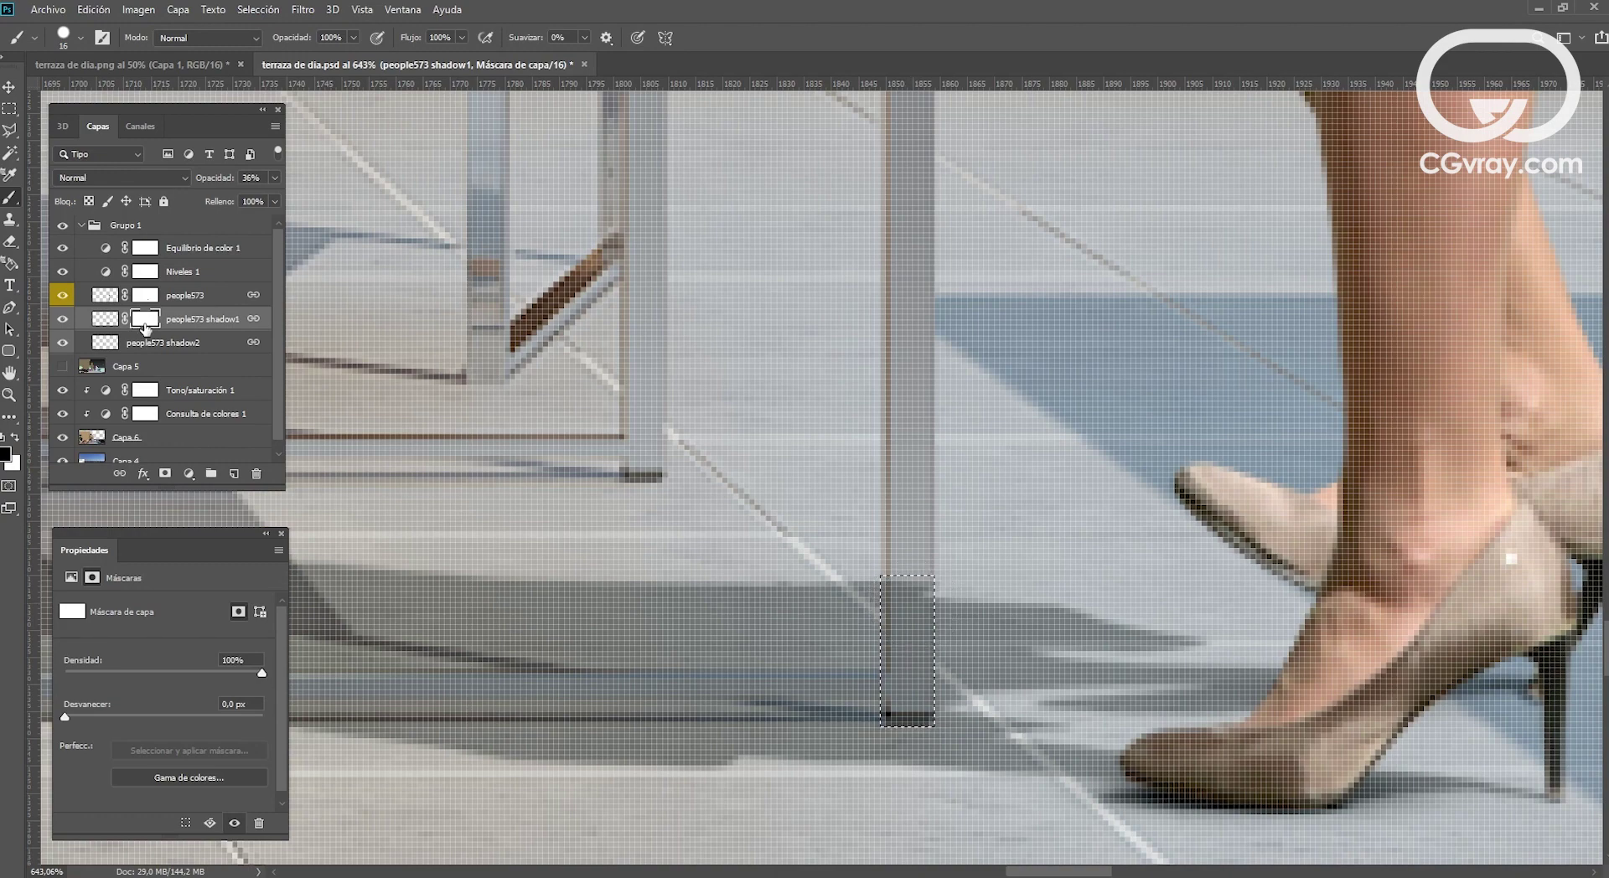
left_click_drag(905, 713, 903, 611)
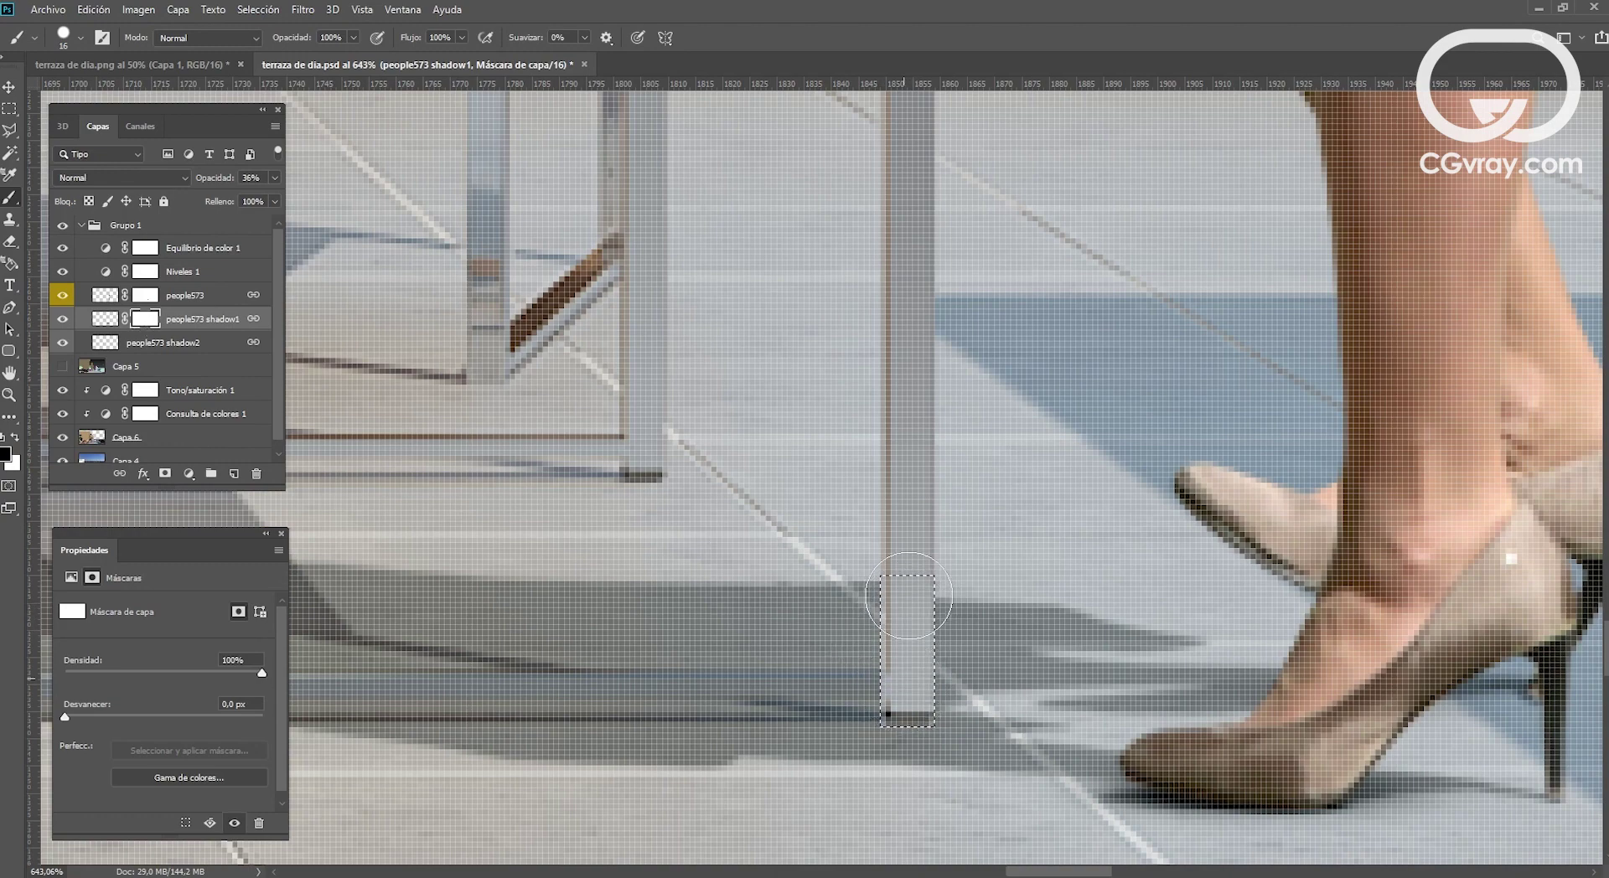
key("ctrl+d")
Step: Mask the shadow off the second table leg's lower part, then zoom out to review
scroll(559, 588, "left", 10)
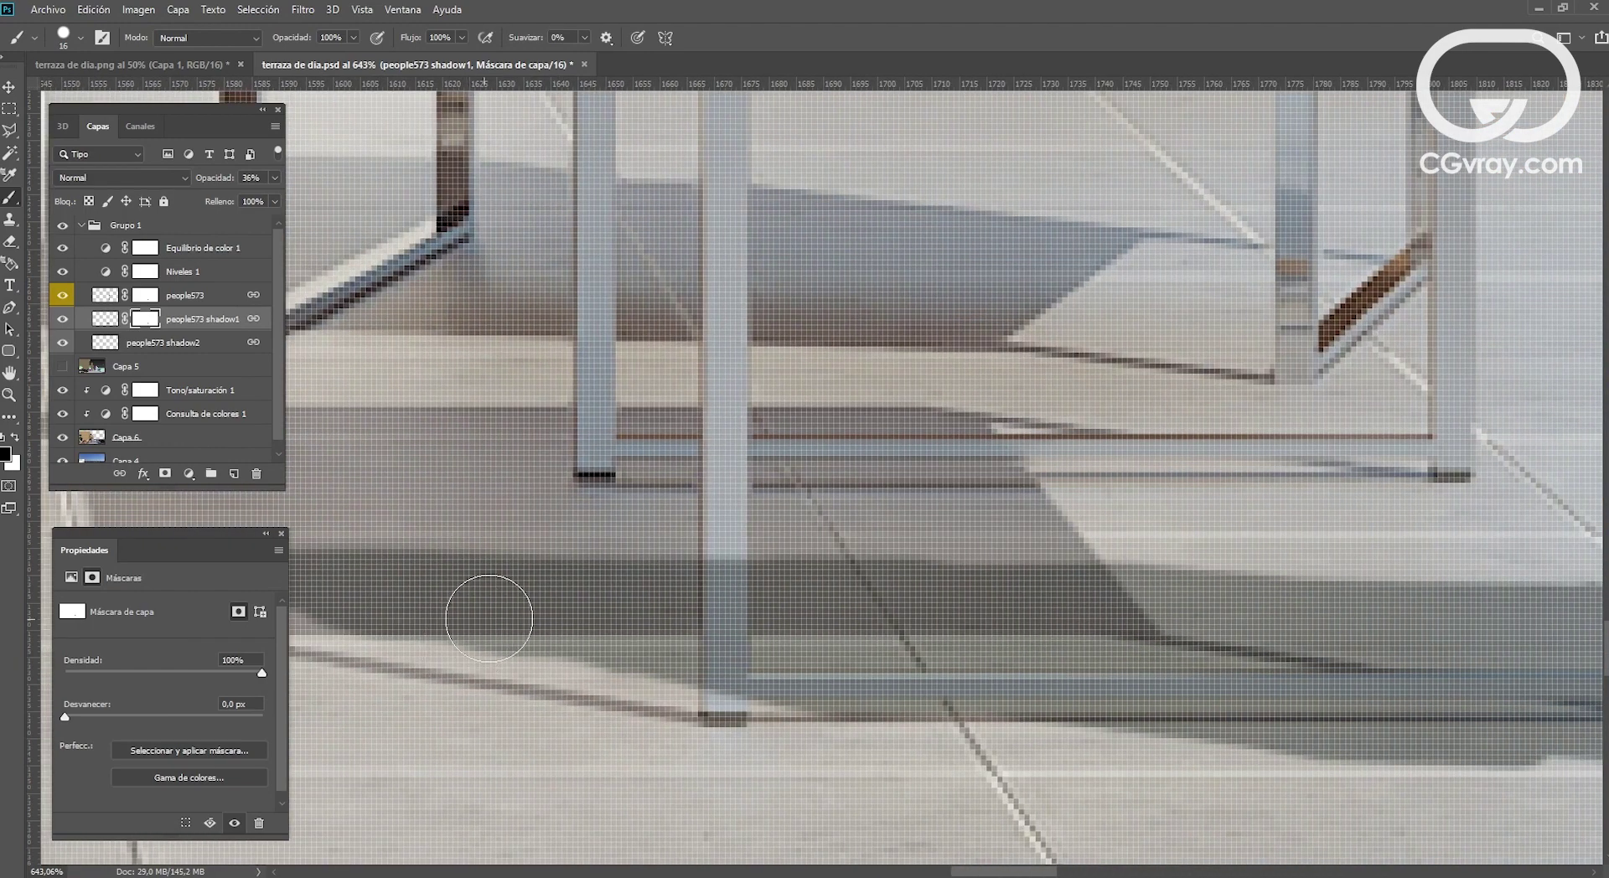
key("m")
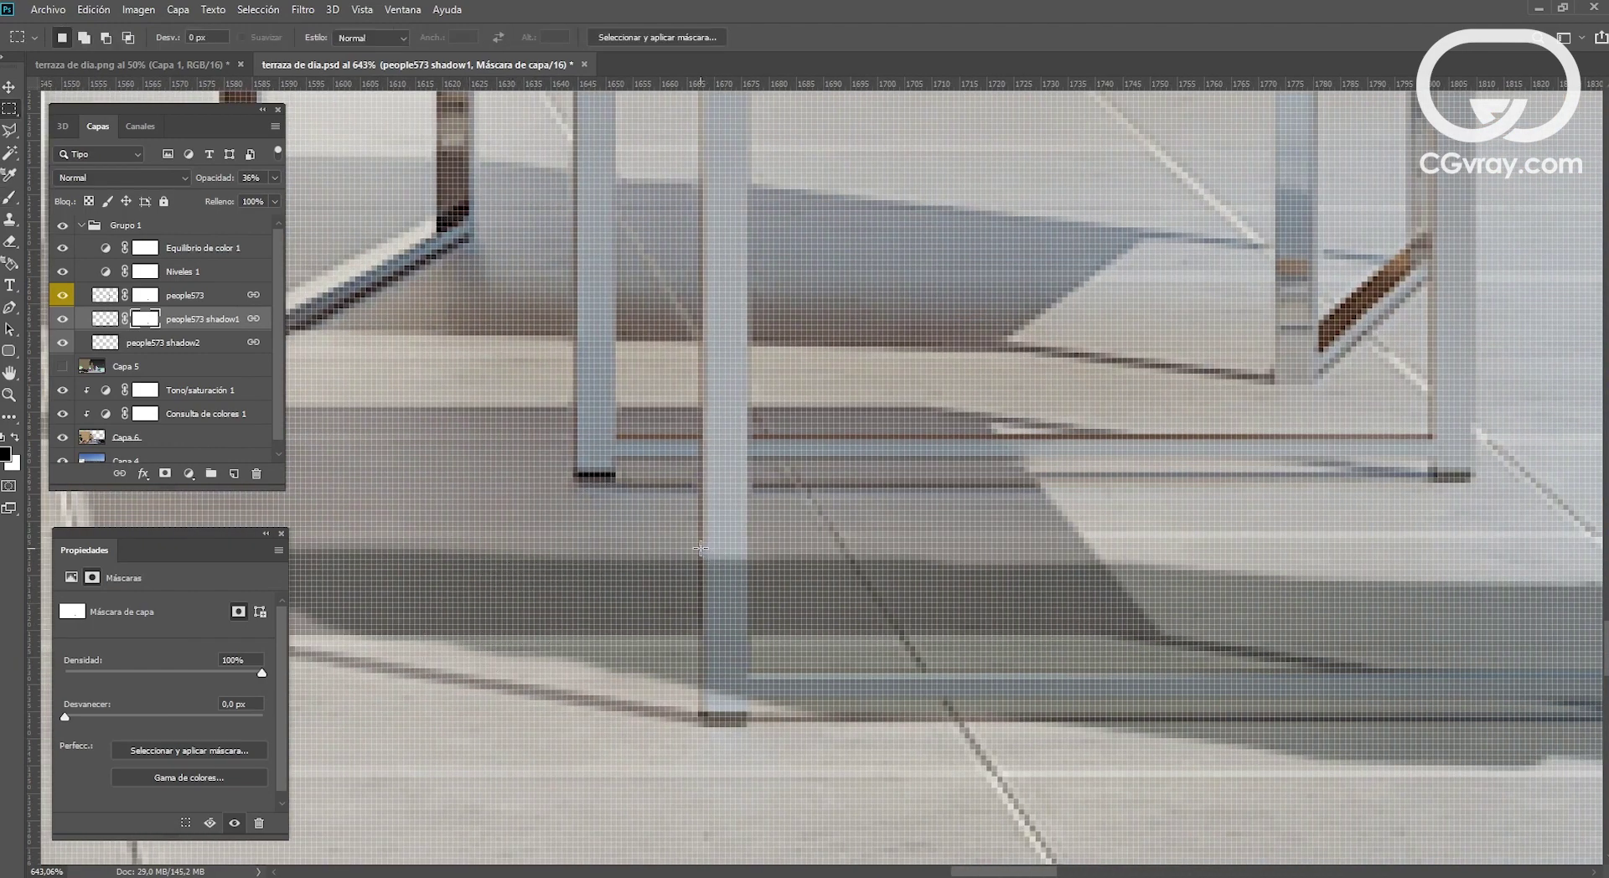
left_click_drag(700, 549, 745, 713)
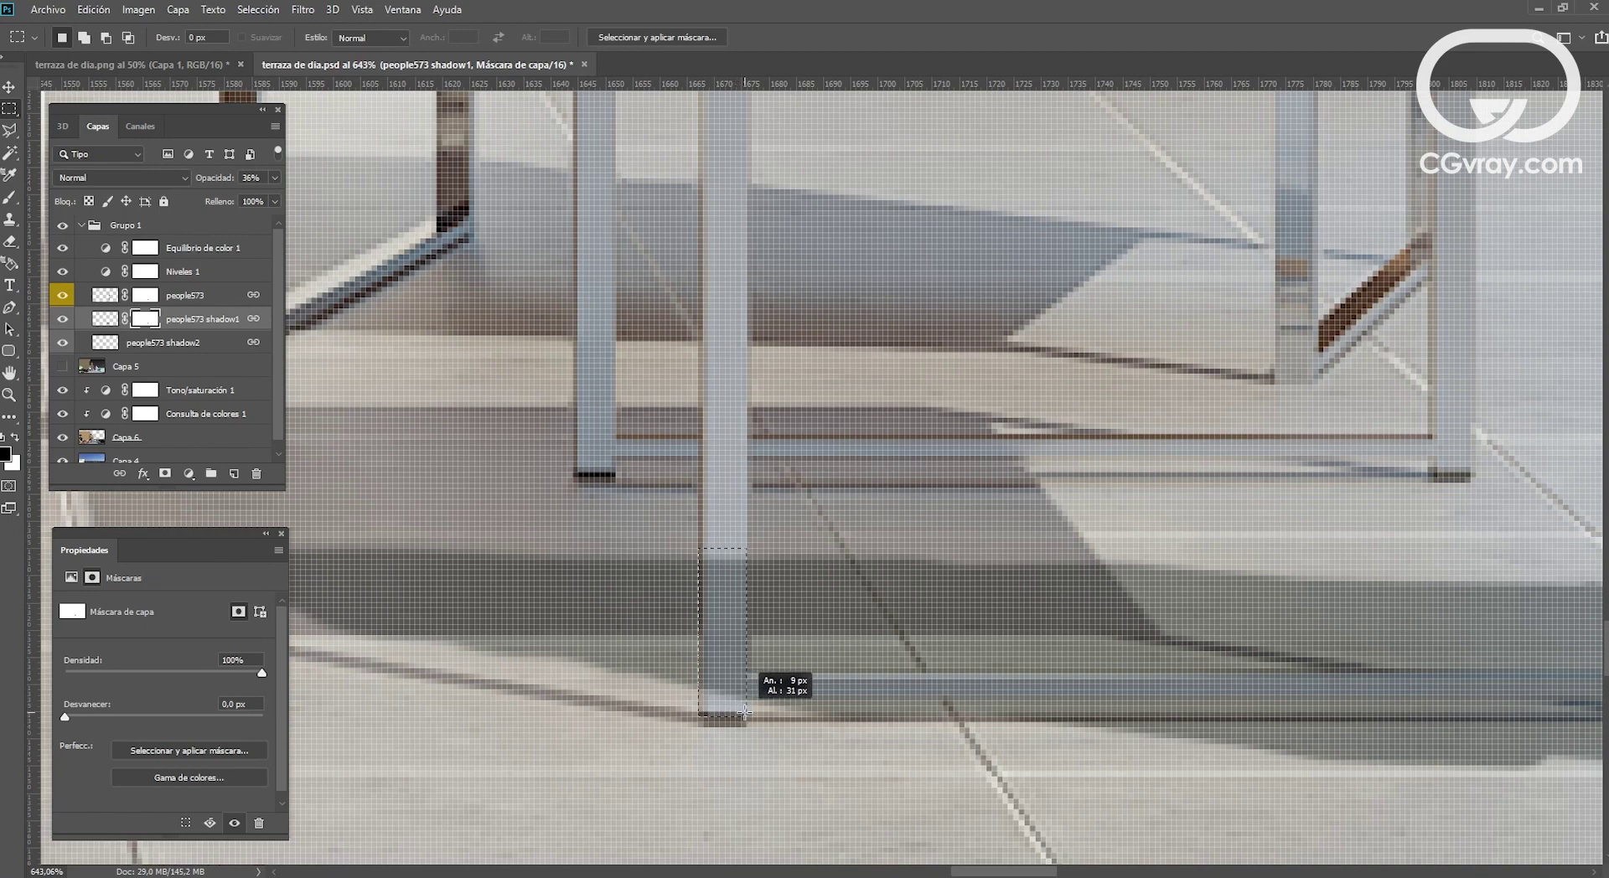
key("b")
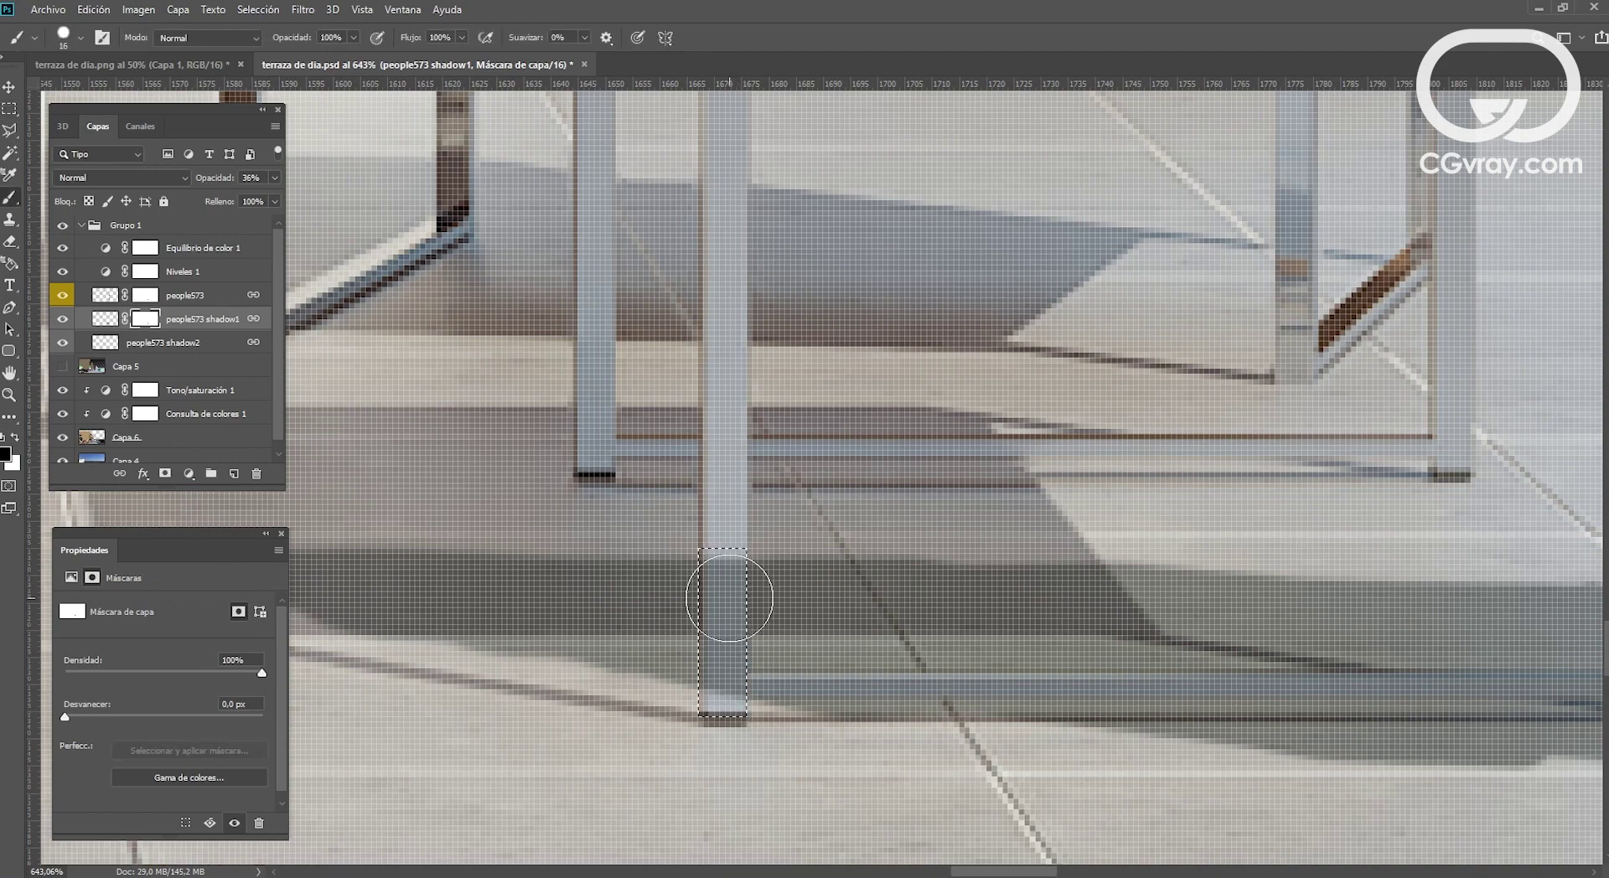
left_click_drag(729, 598, 721, 671)
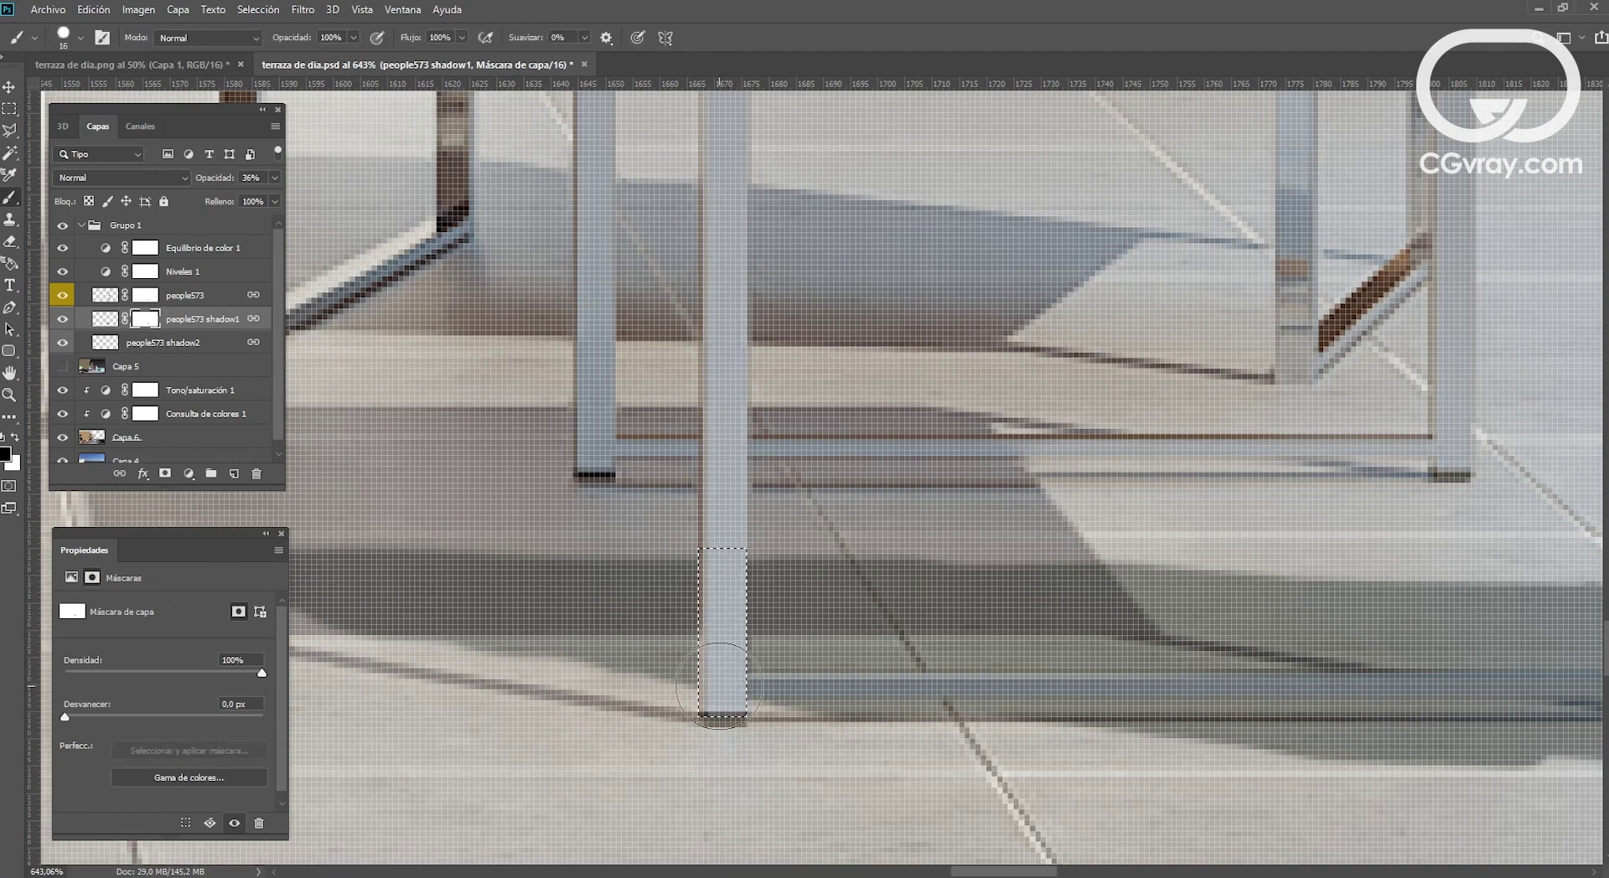
key("ctrl+minus")
key("ctrl+minus")
key("ctrl+minus")
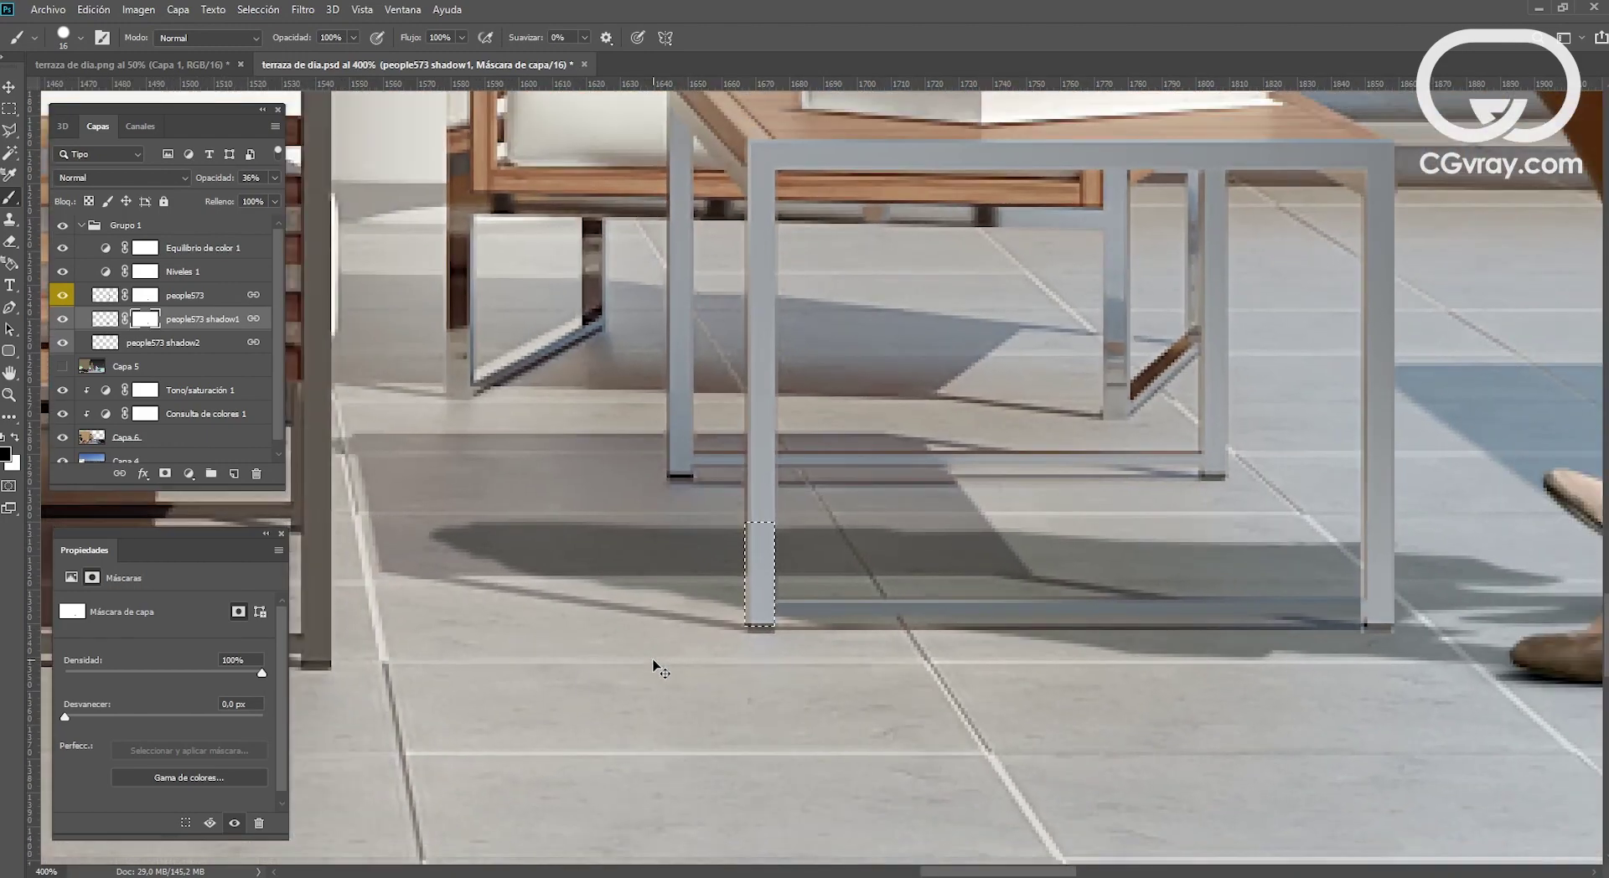
key("ctrl+minus")
key("ctrl+d")
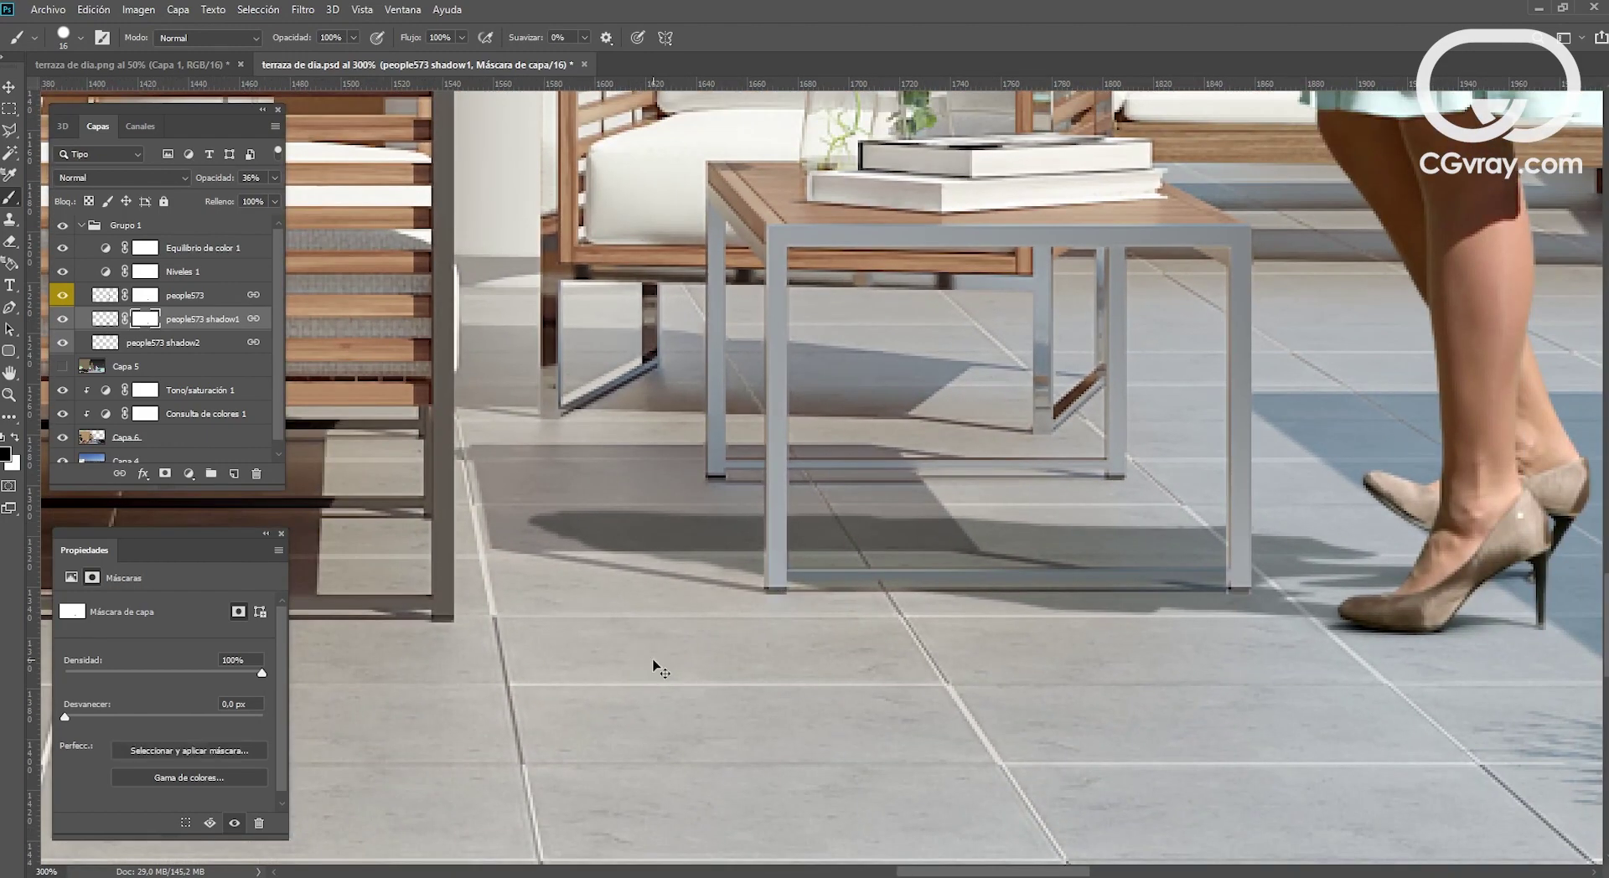
key("ctrl+plus")
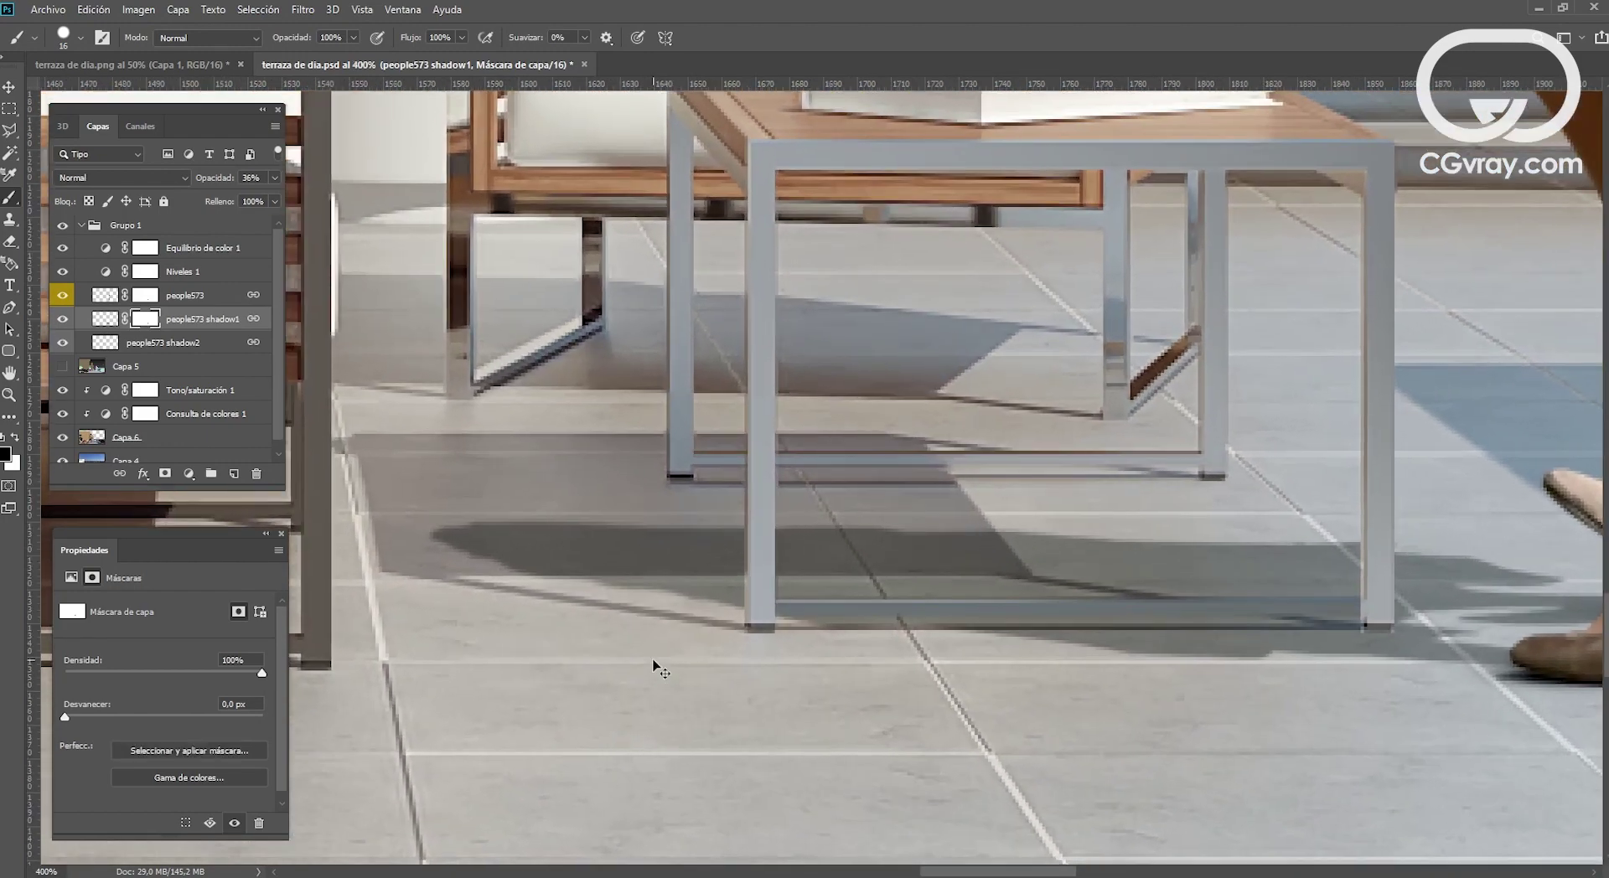
key("m")
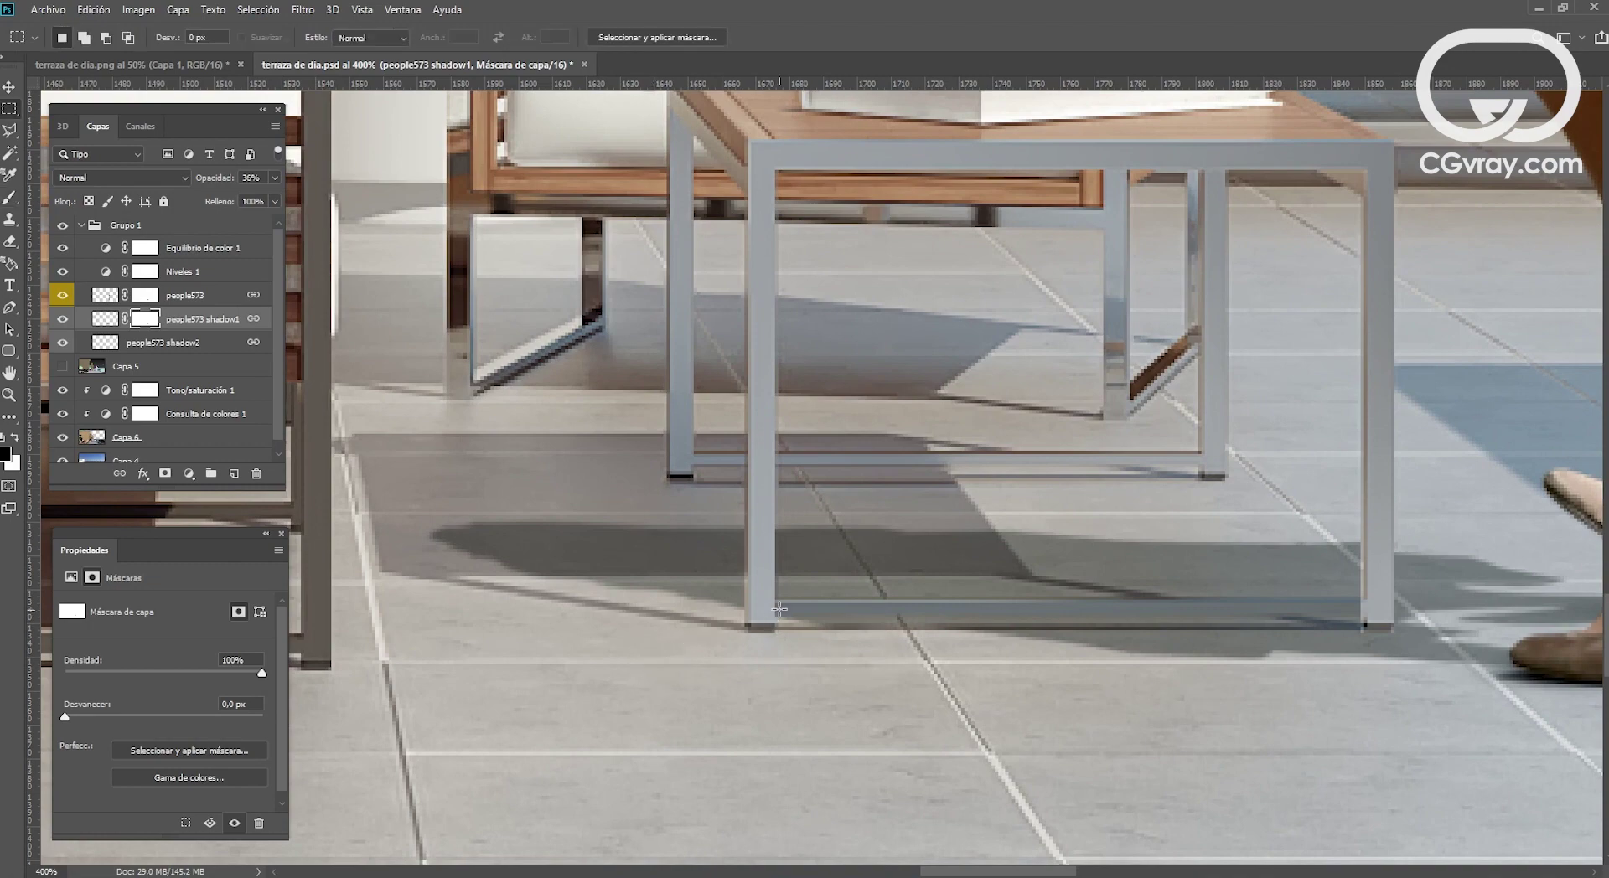